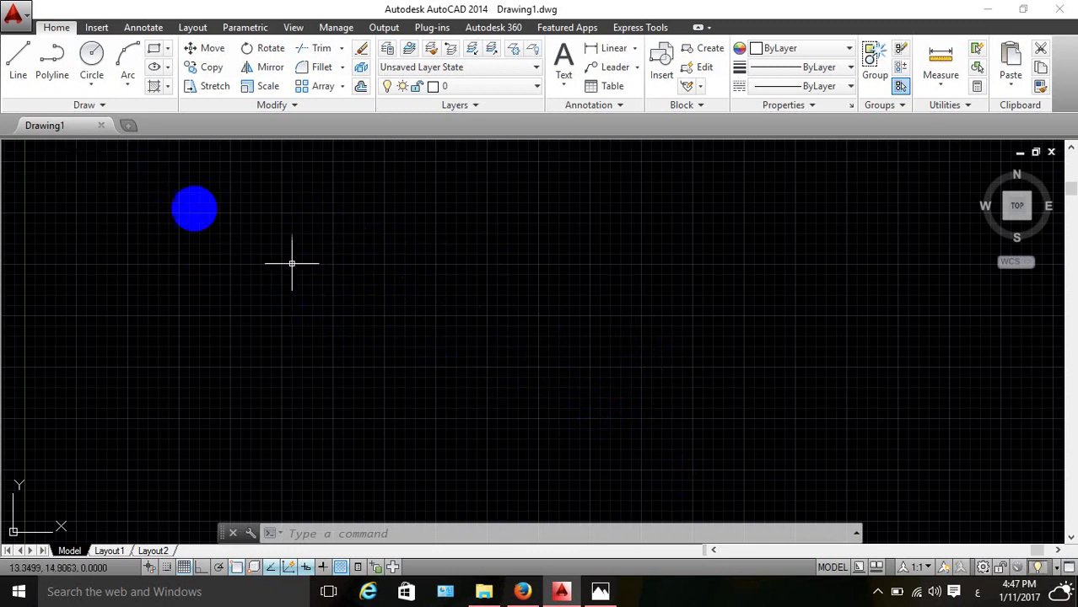
Draw the room rectangle by picking two opposite corners near the middle of the drawing.
click(154, 48)
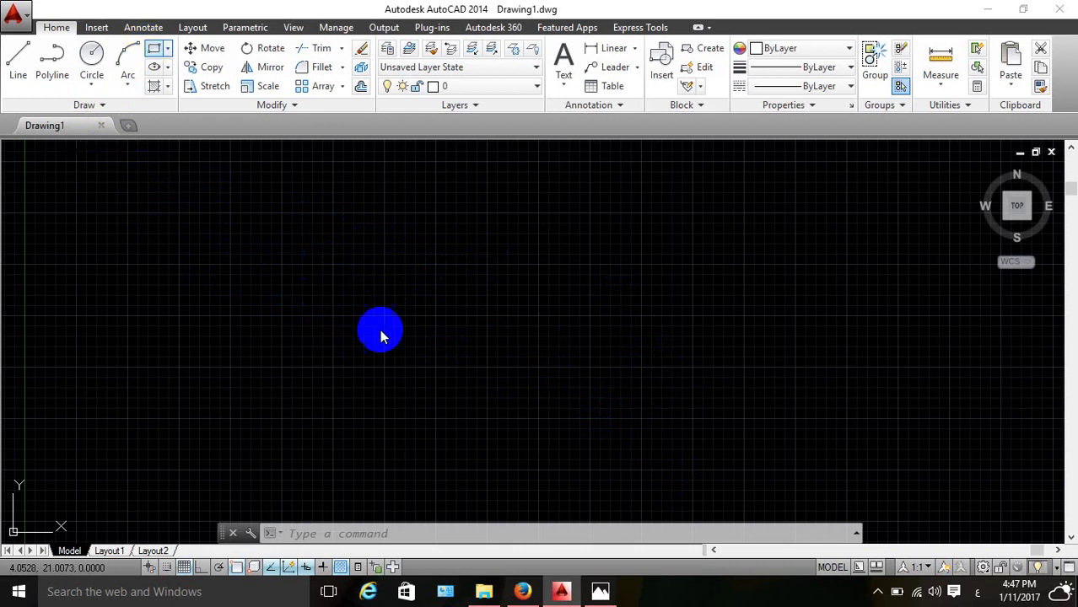
click(373, 284)
click(633, 409)
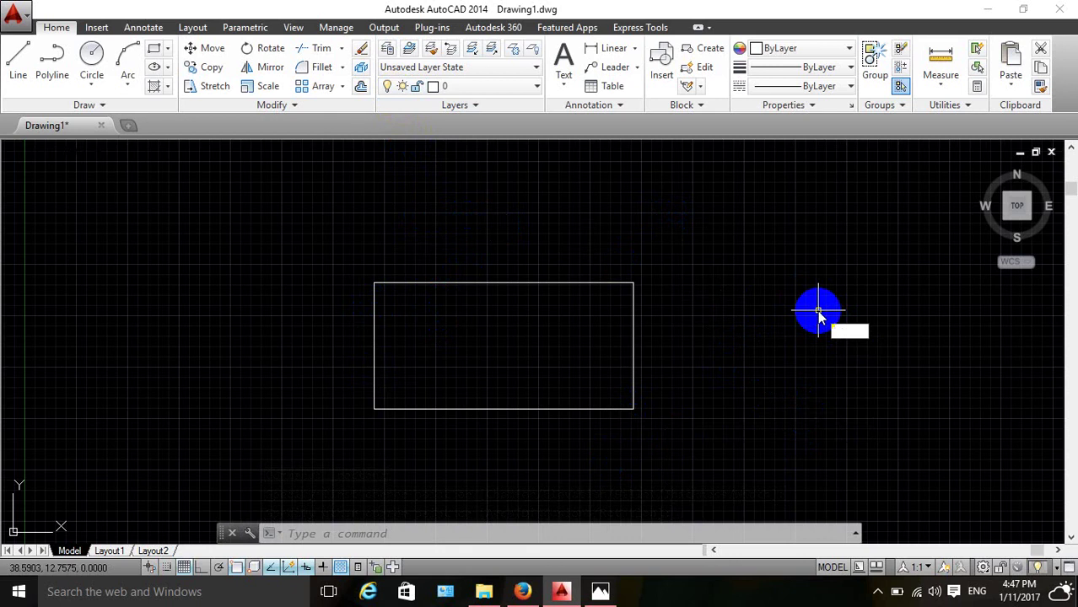
Open Layer Properties with LA and create a new layer with colour 20.
text(LA)
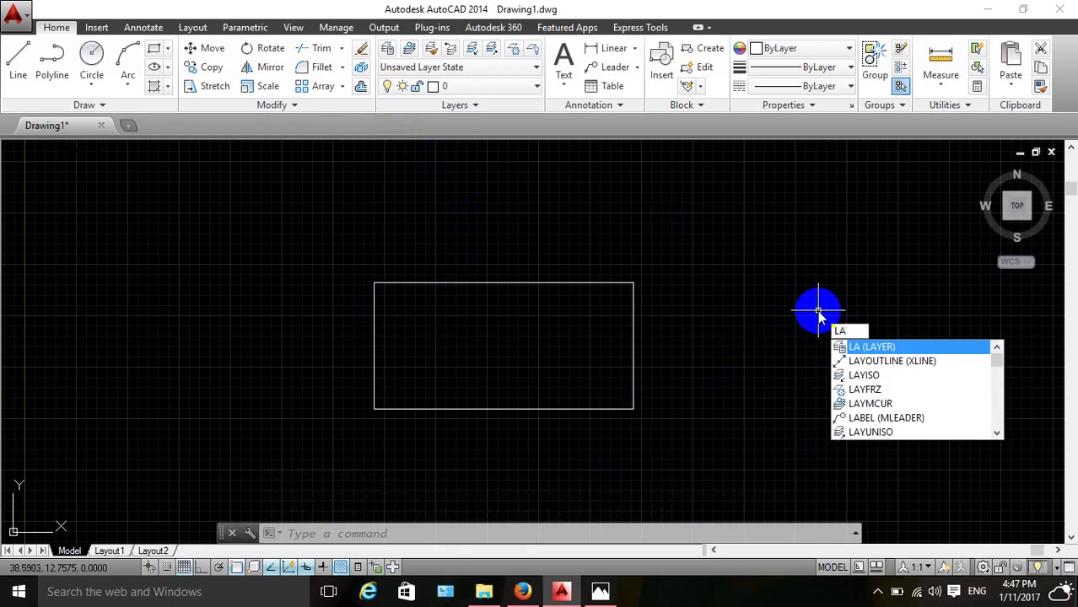
right_click(818, 312)
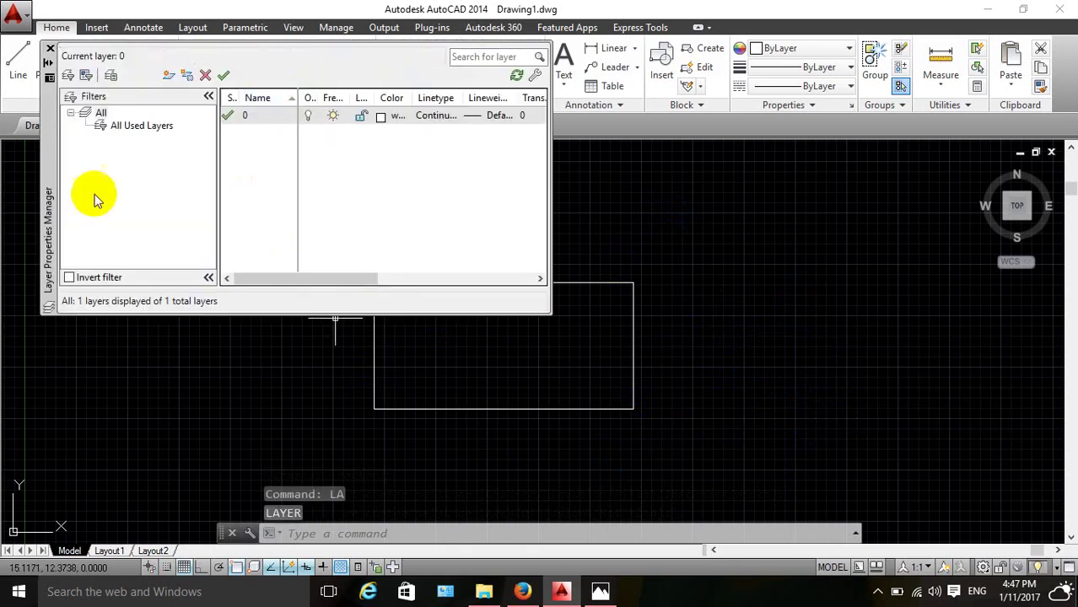
click(166, 79)
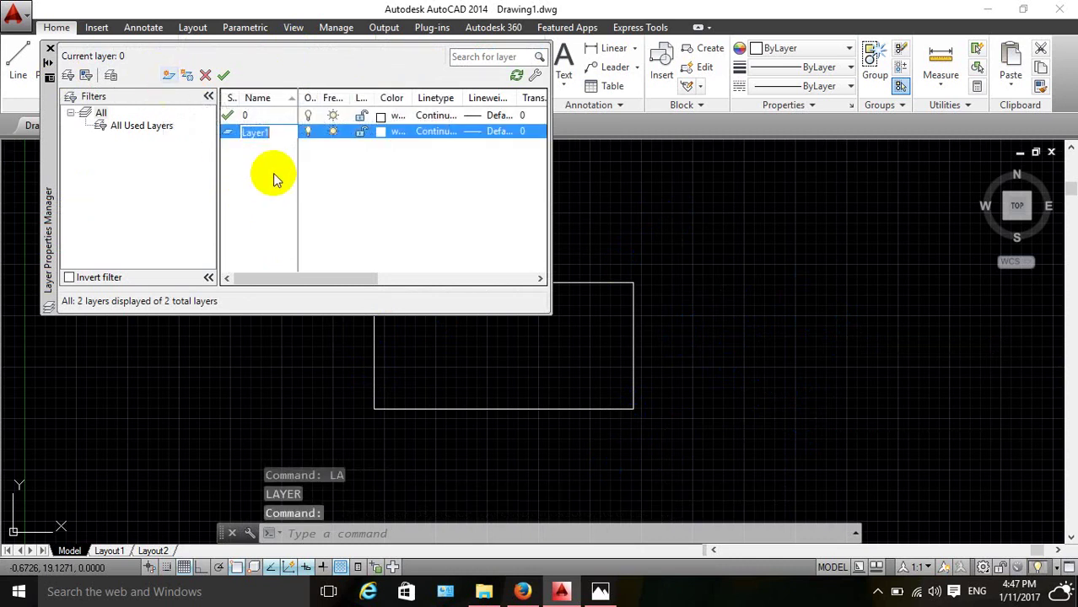
click(385, 137)
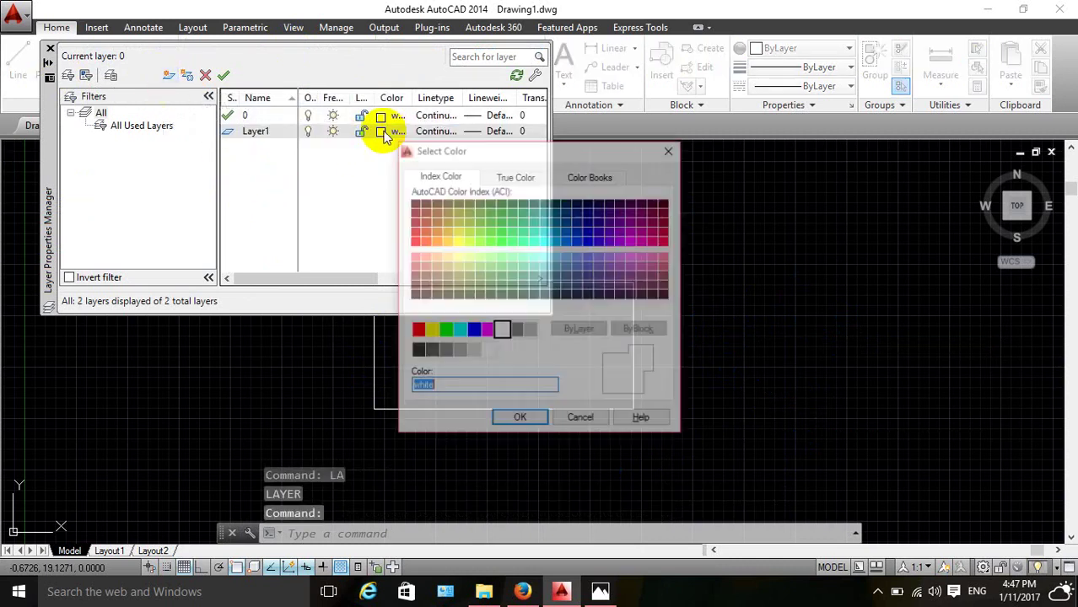
click(421, 243)
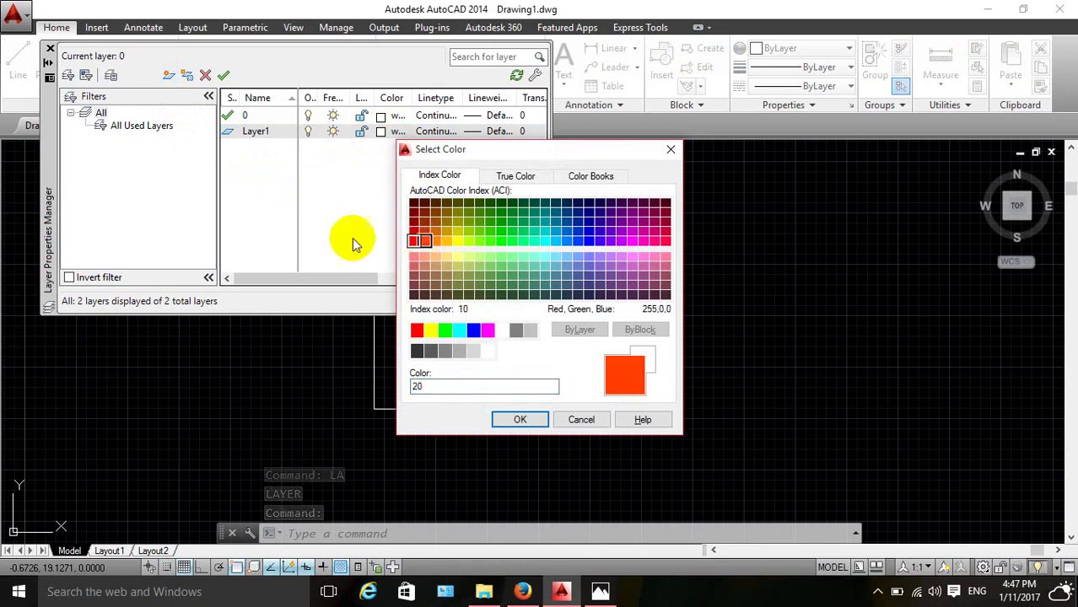
click(503, 419)
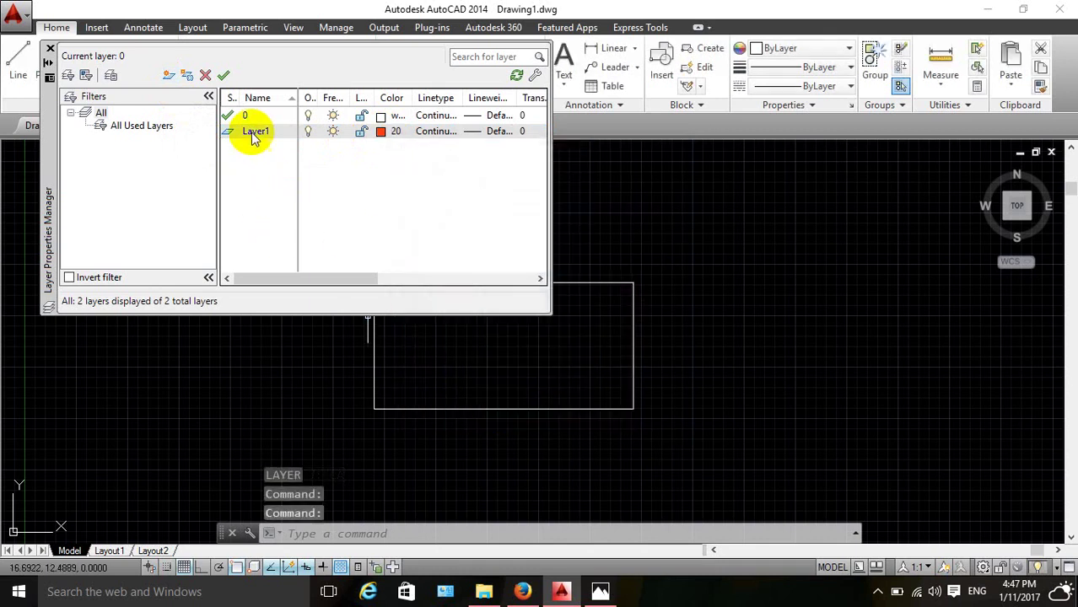
Rename the new layer to 'lamps', make it current and close the palette.
click(253, 134)
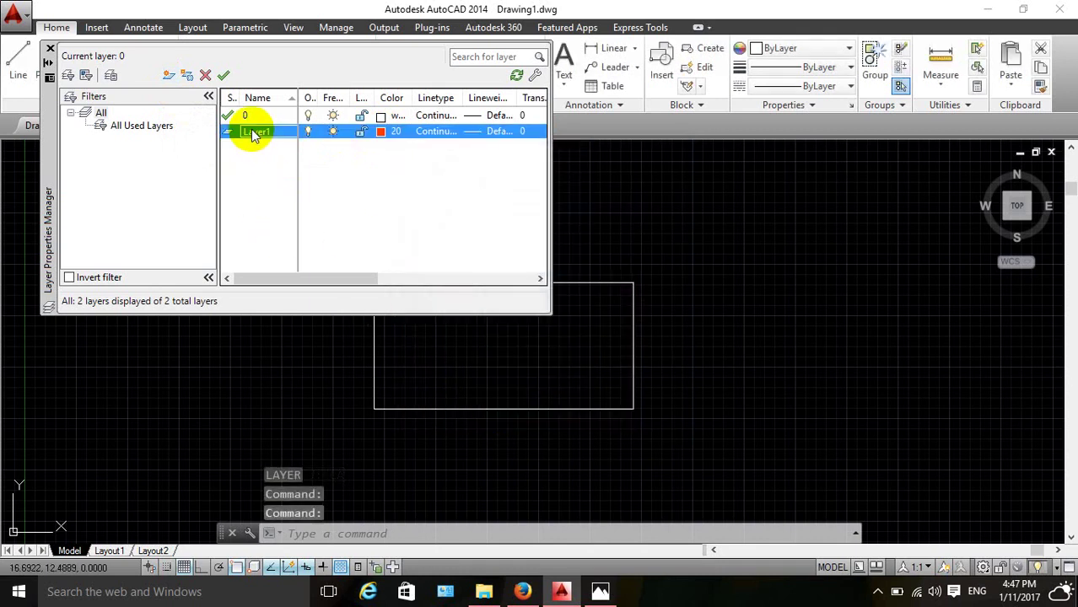
click(256, 132)
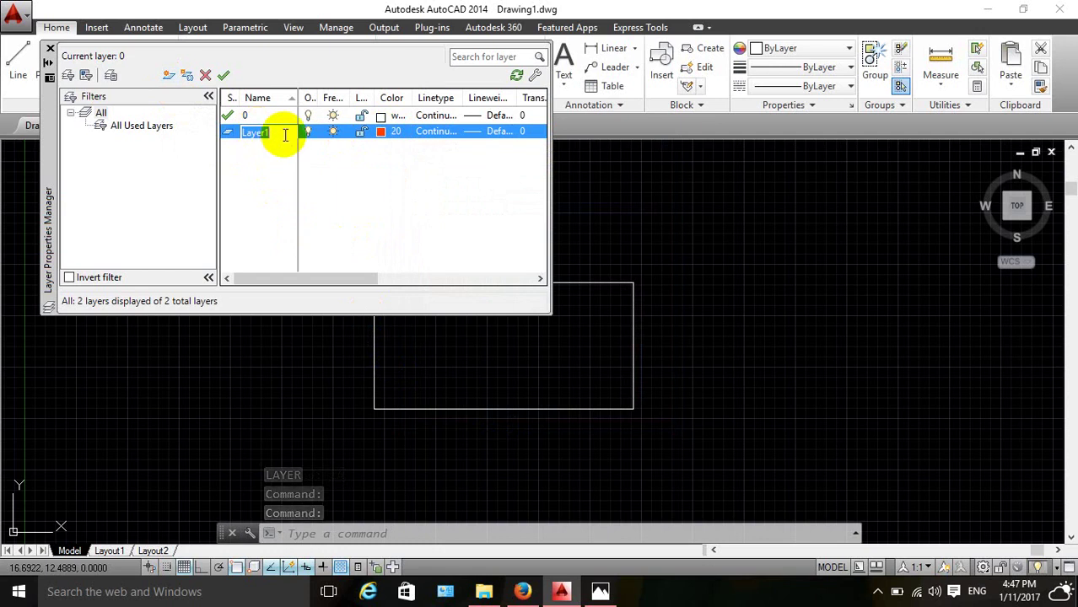
drag(268, 132, 229, 135)
text(lamps)
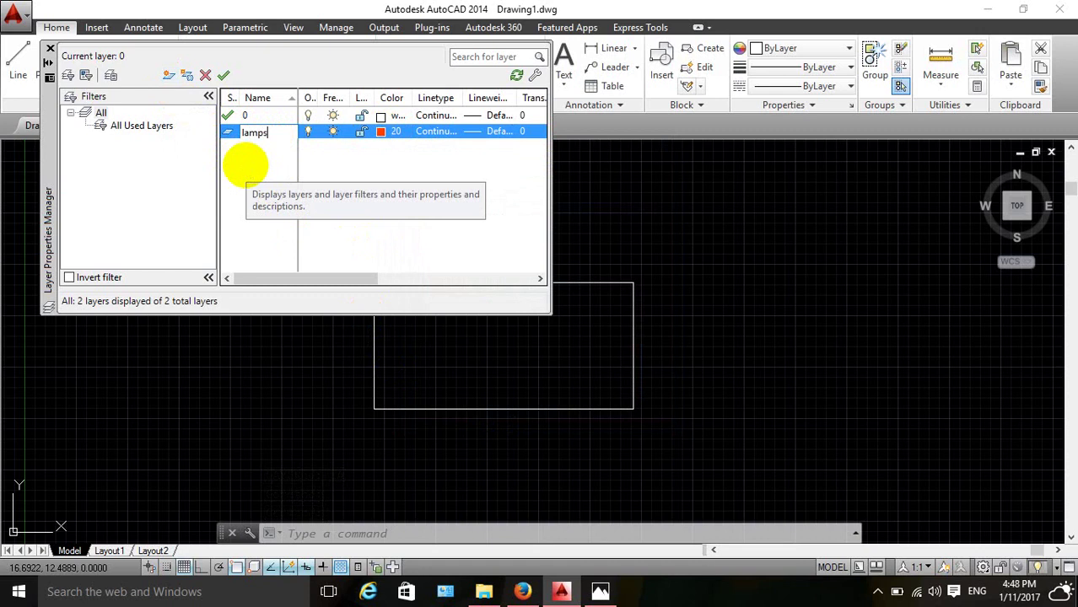
key(Return)
key(Return)
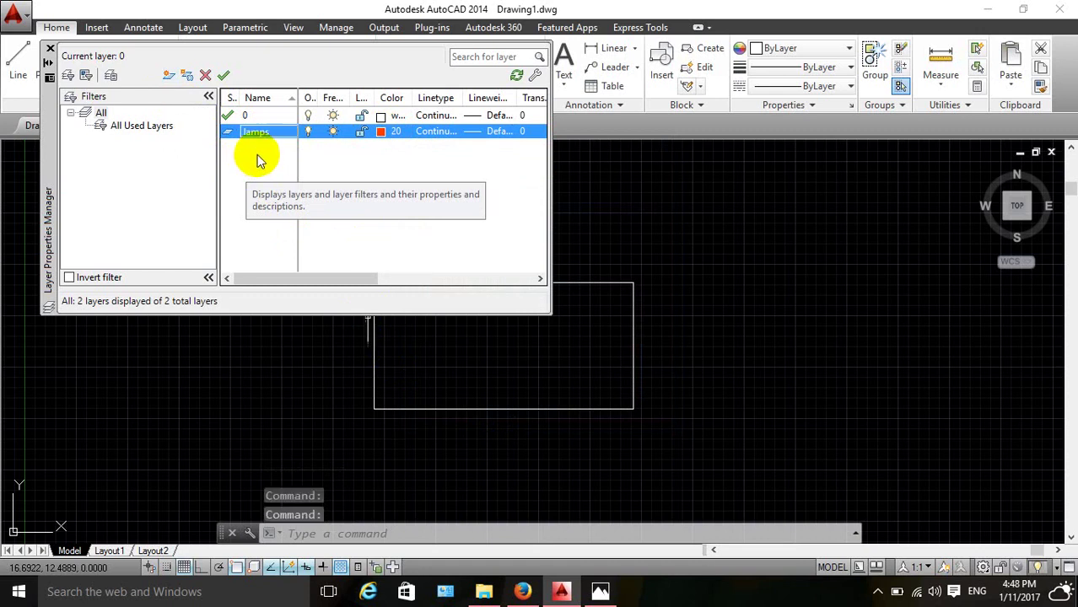
key(Return)
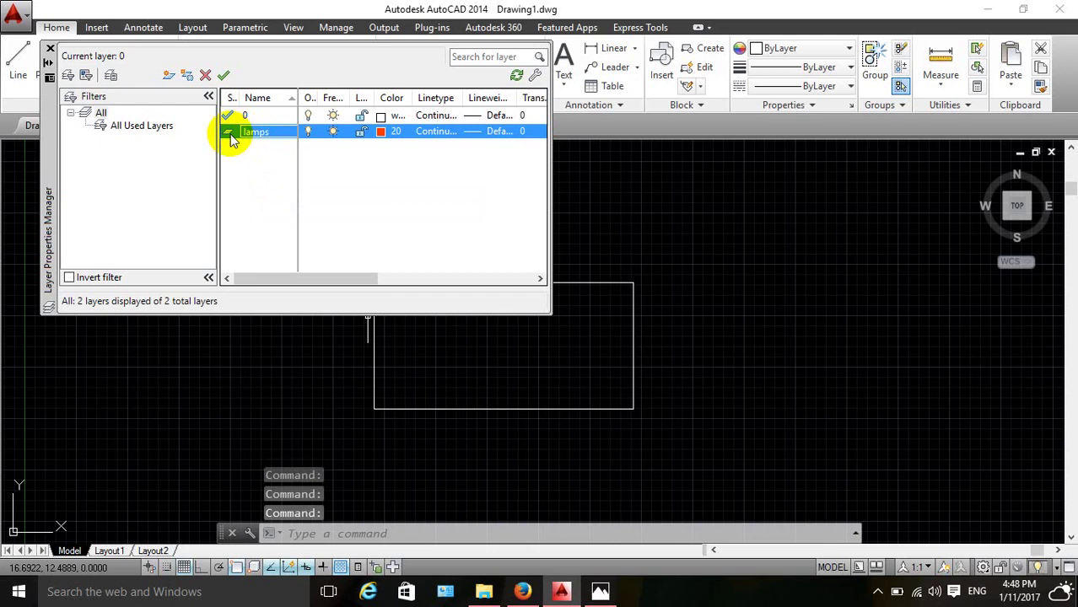
click(51, 51)
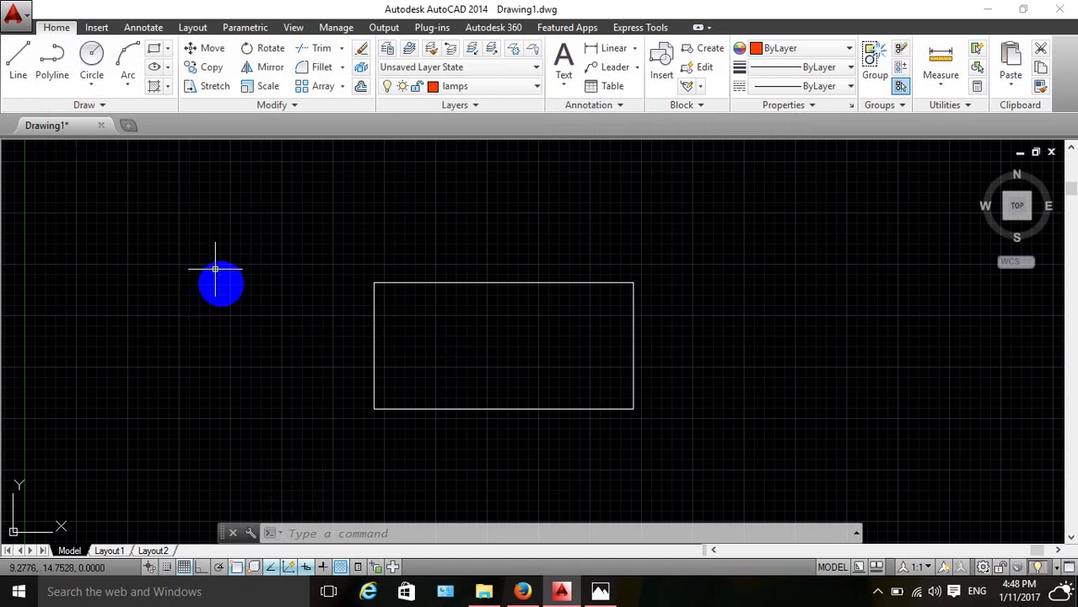
Draw a small circle inside the rectangle on the lamps layer.
text(c)
key(Return)
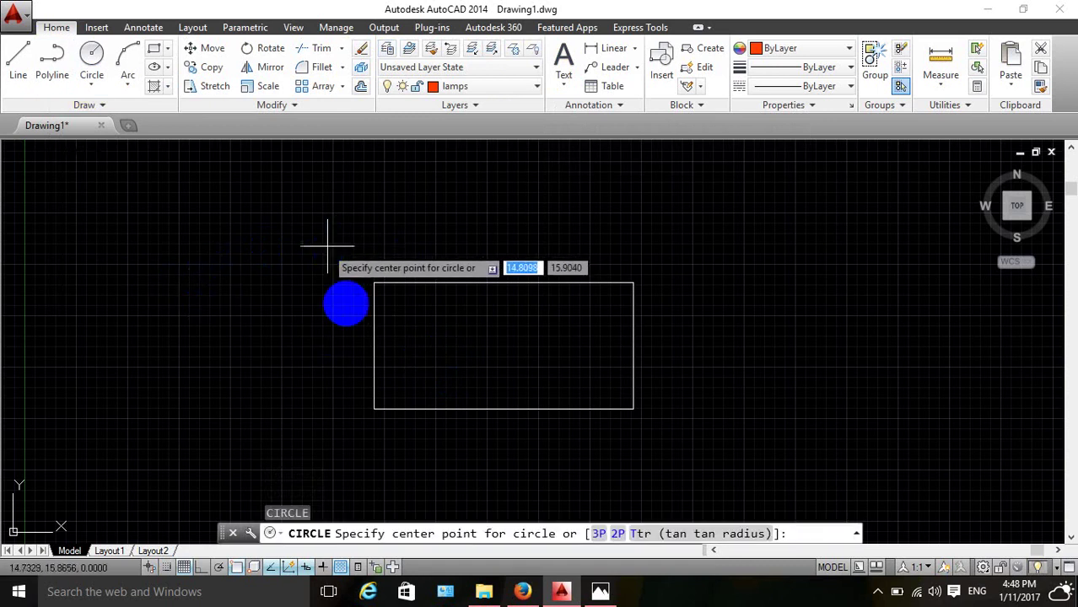
click(418, 345)
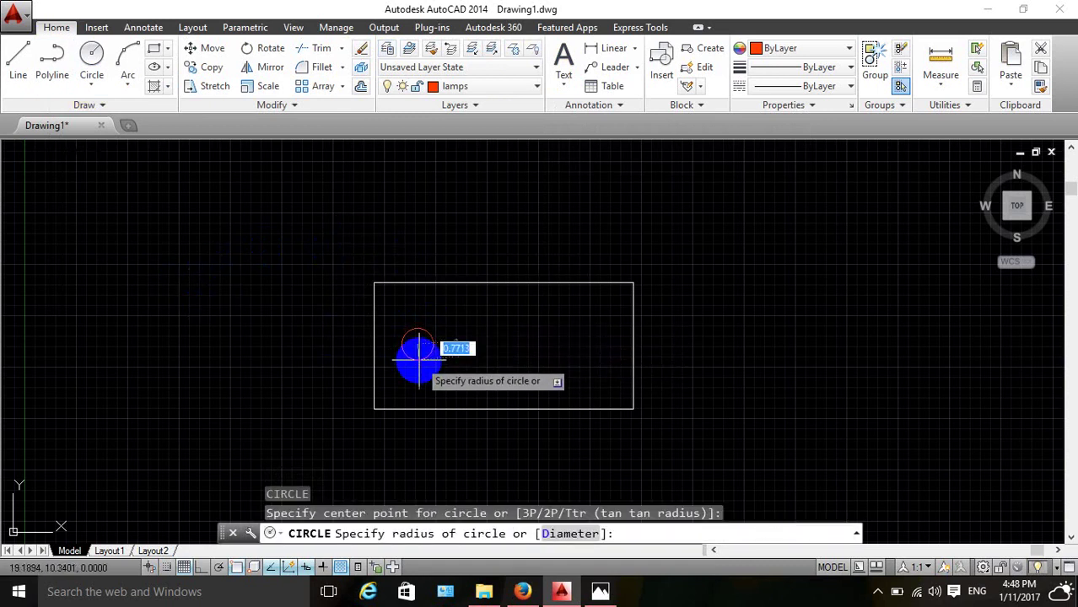
click(424, 361)
Copy the circle from its centre with Ortho on to make a horizontal row of four.
text(c)
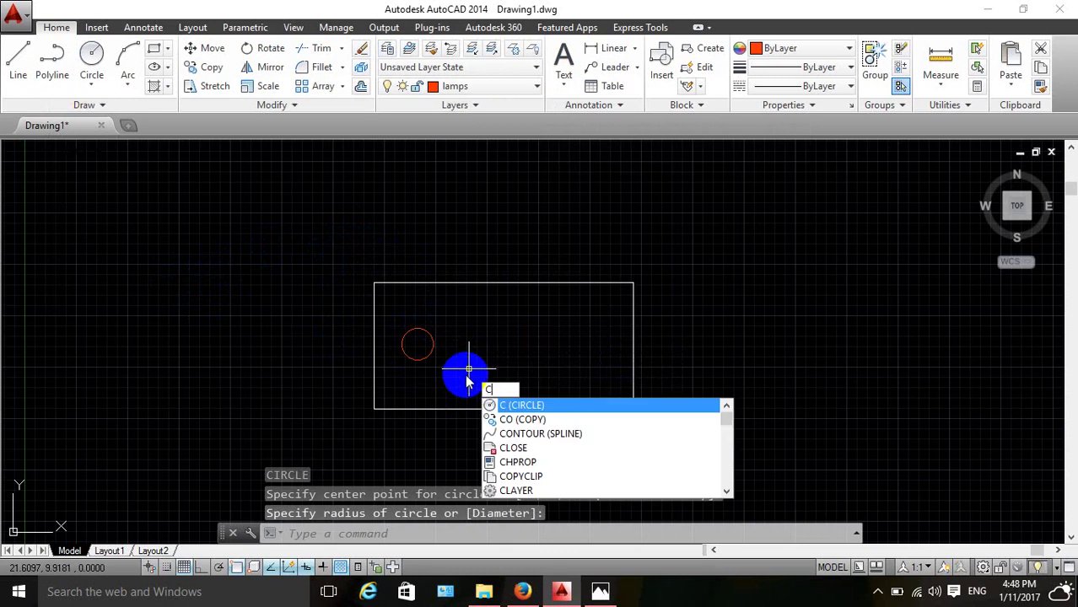
text(p)
key(Return)
drag(449, 347, 417, 355)
key(Return)
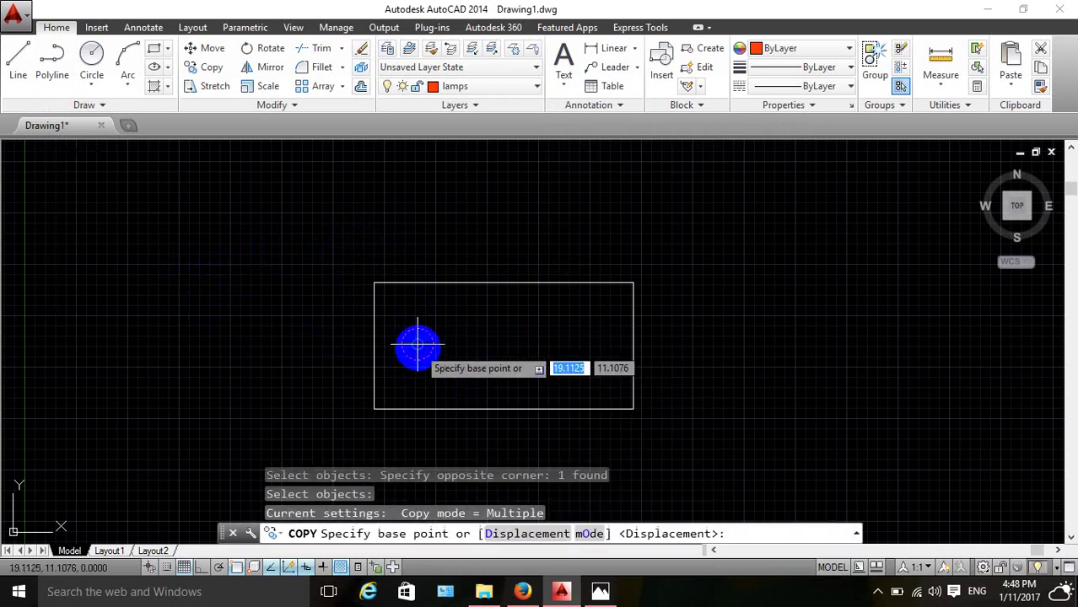
click(416, 344)
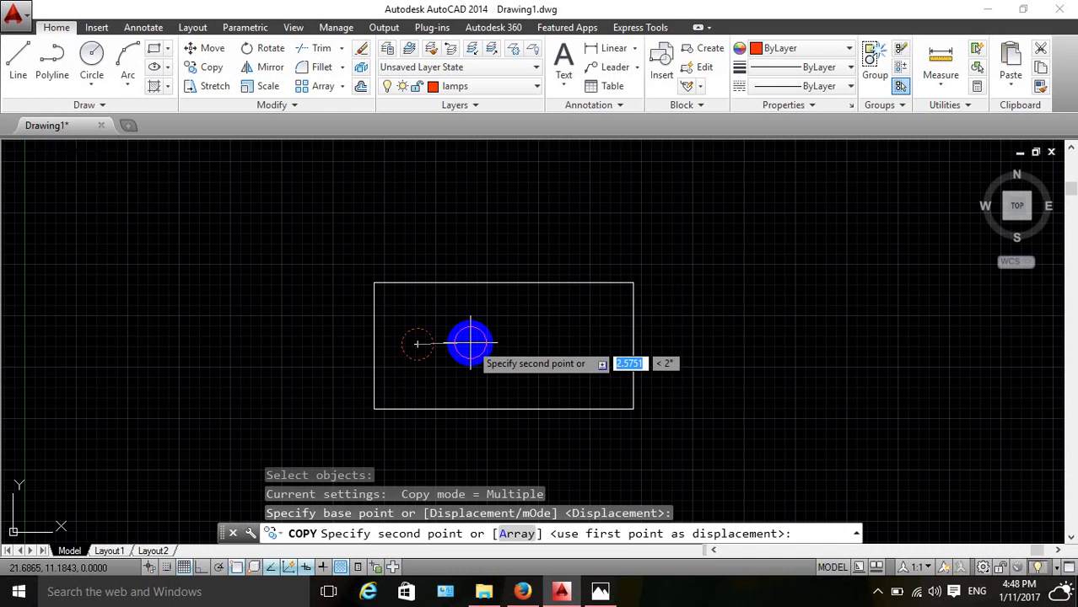
key(F8)
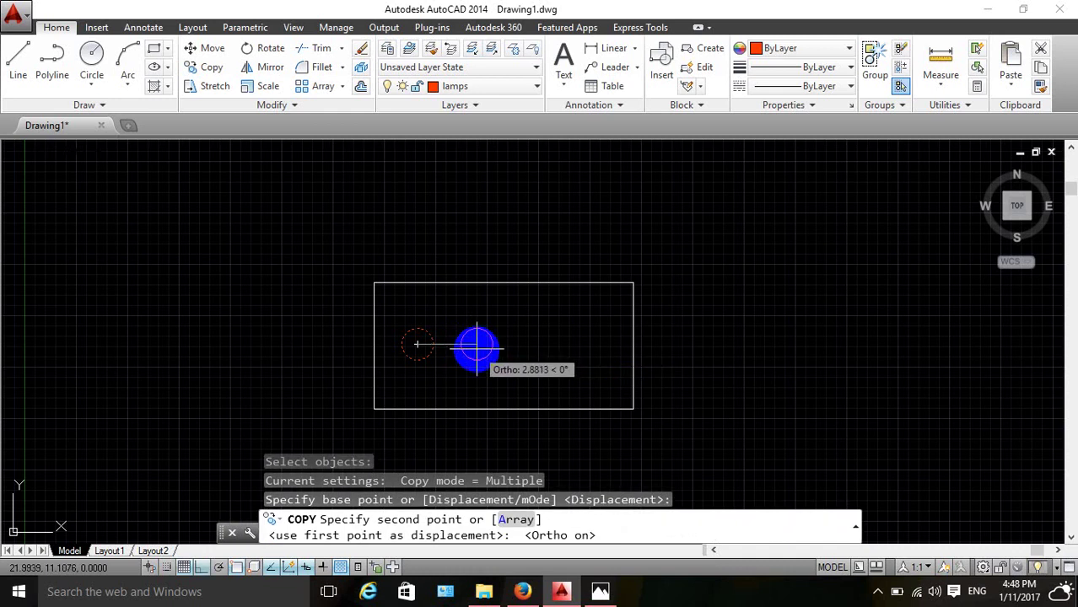
click(479, 344)
click(566, 359)
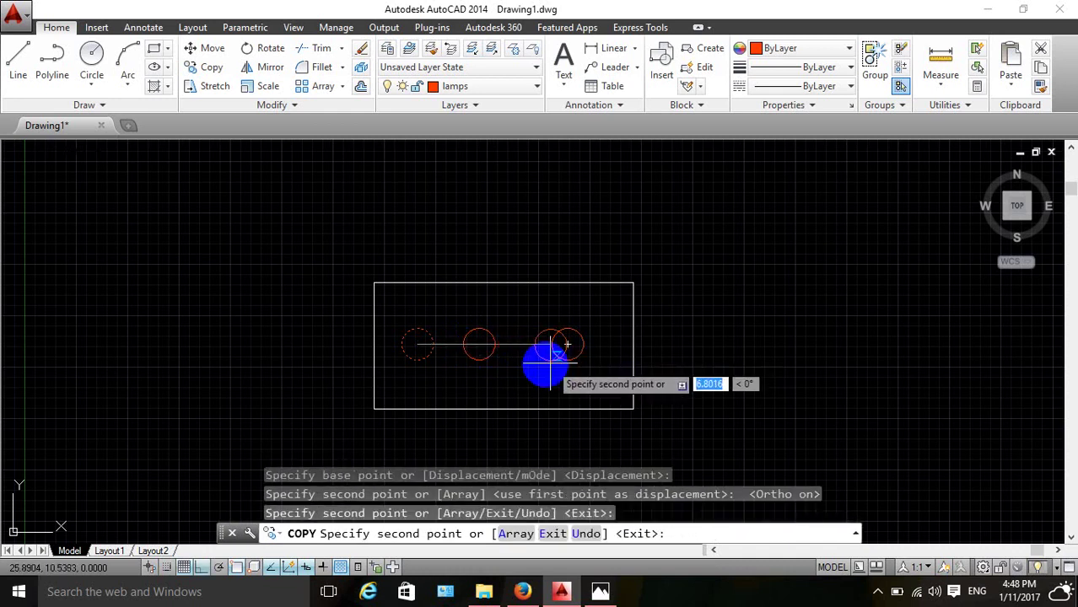
click(524, 359)
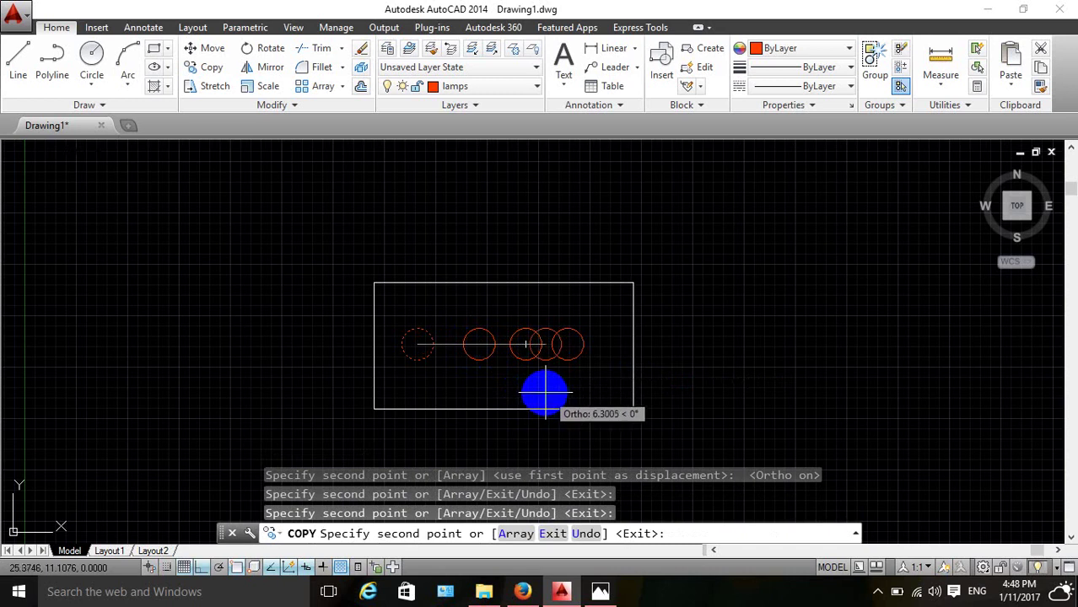
key(Escape)
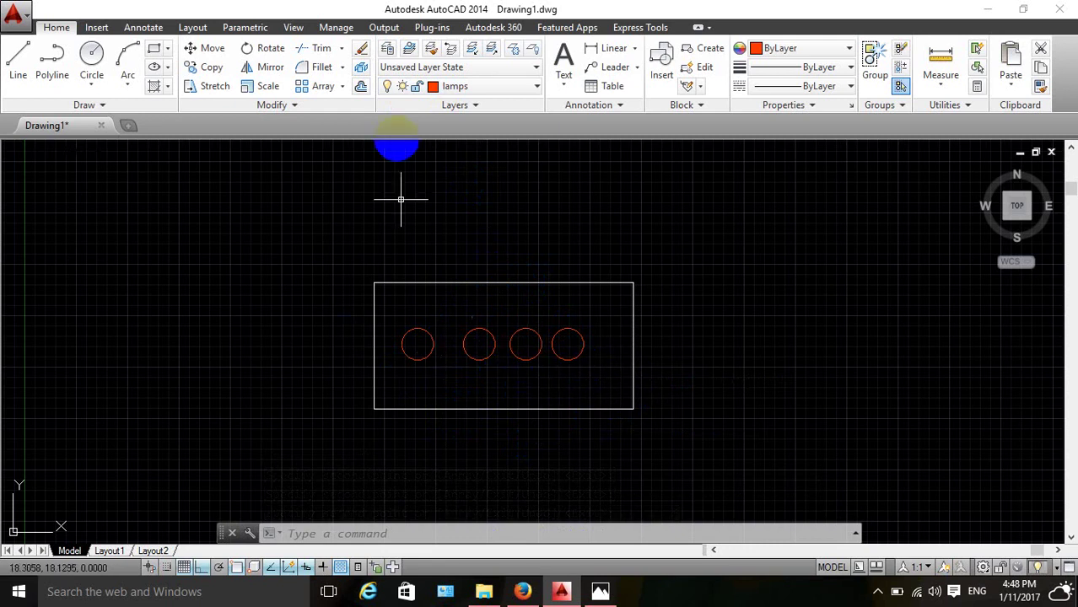
Turn the lamps layer off in the Layers list, confirming for the current layer.
click(384, 89)
click(386, 90)
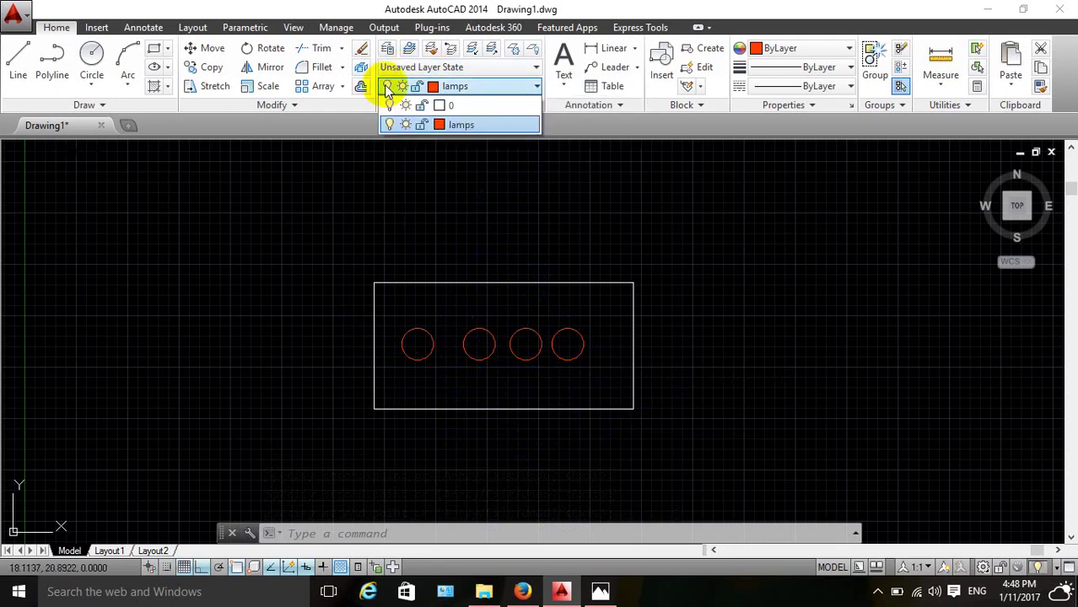
click(388, 125)
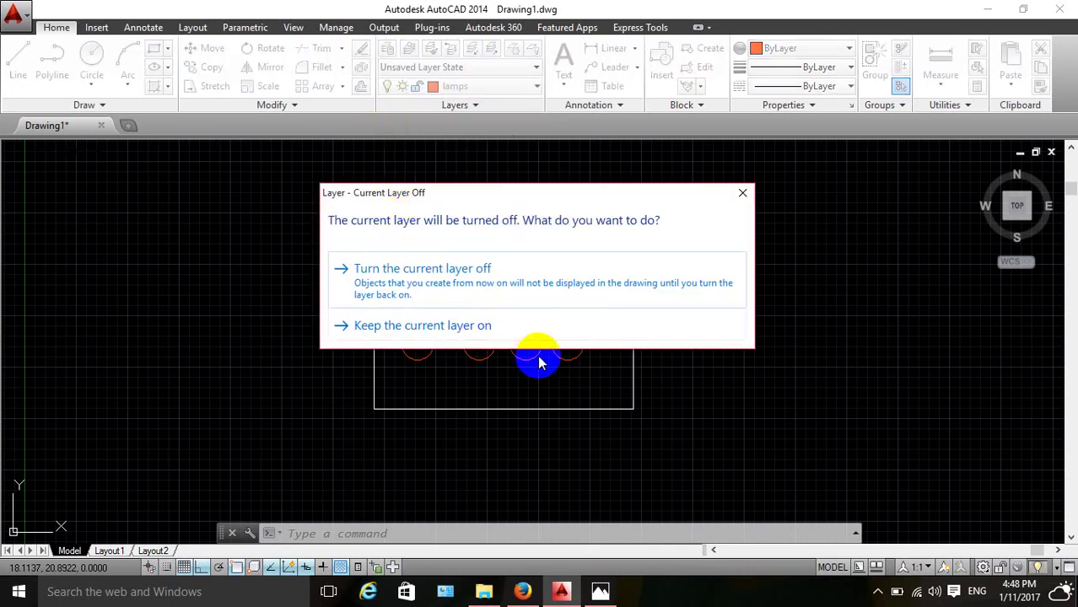
click(418, 286)
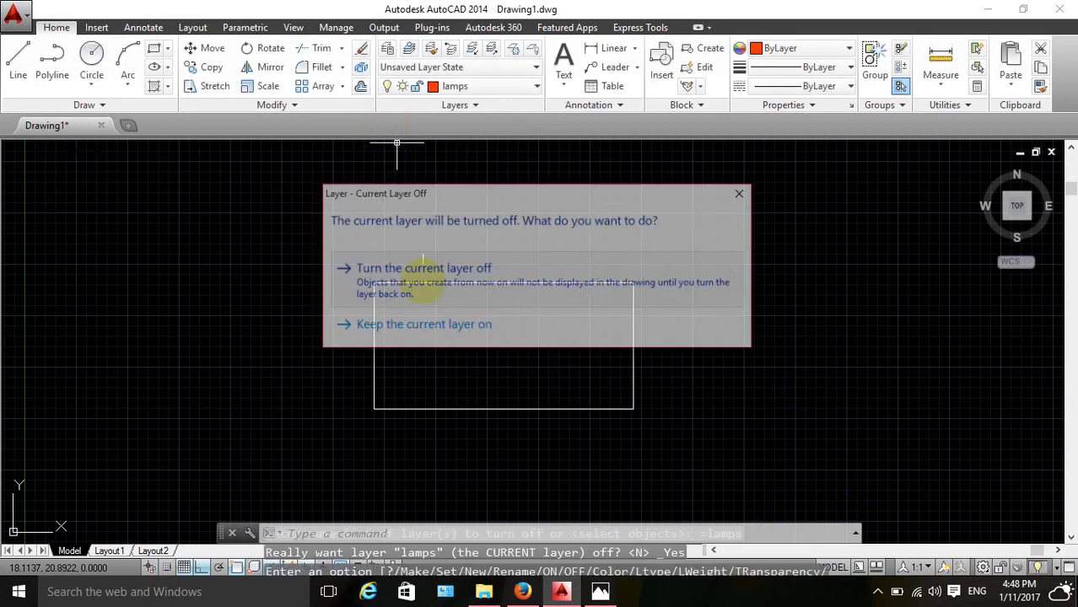
Draw a vertical line right of the rectangle, then switch the lamps layer back on.
mouse_move(570, 371)
mouse_down()
mouse_move(535, 390)
mouse_move(845, 268)
mouse_up()
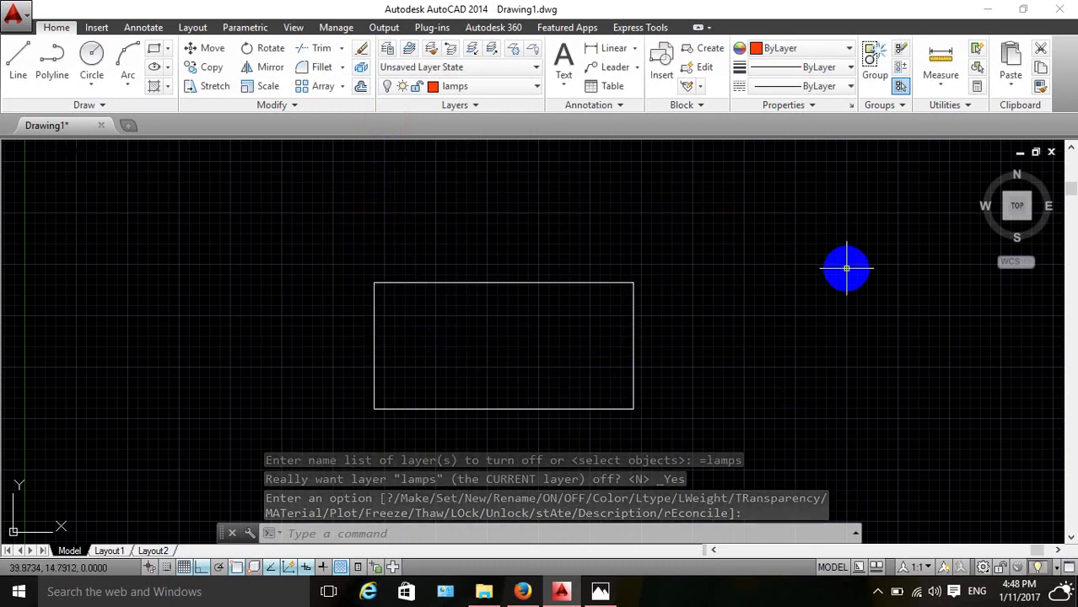
key(Return)
click(815, 261)
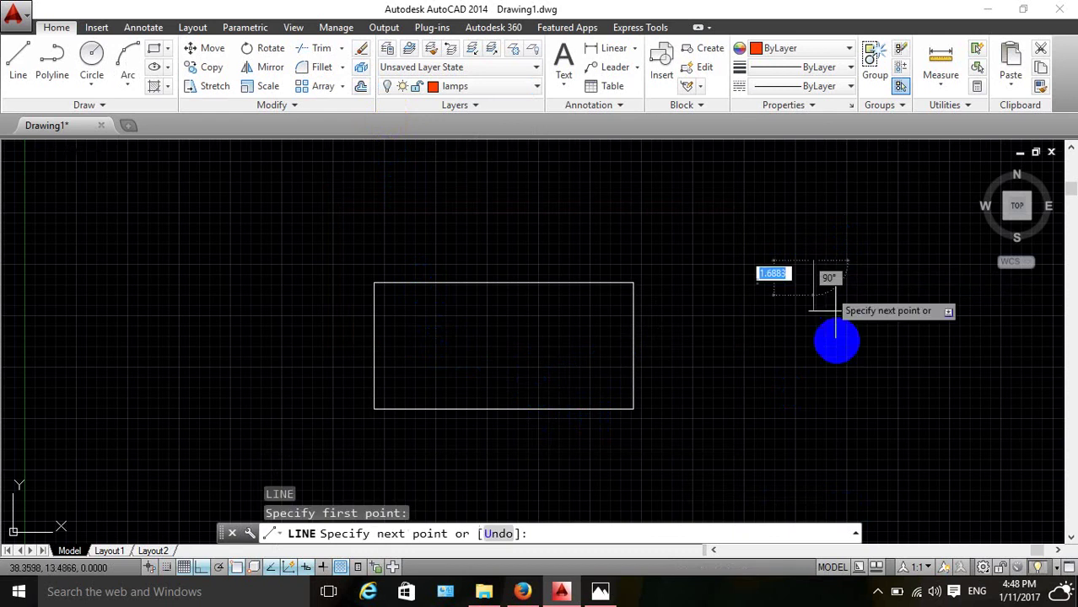
key(Escape)
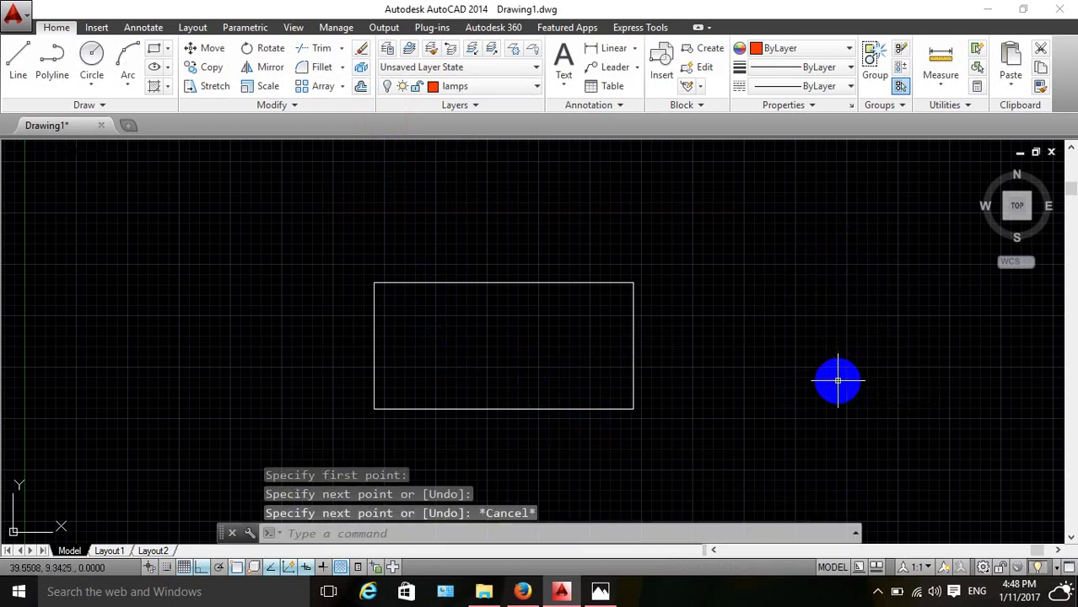
click(388, 86)
click(388, 125)
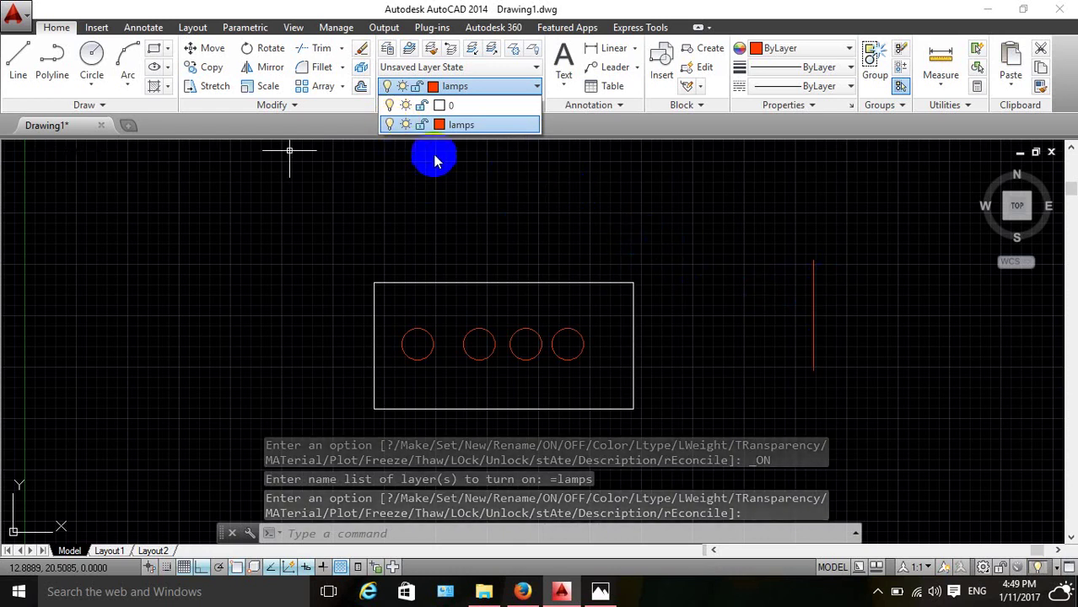
Lock the lamps layer and erase the room rectangle with a crossing selection.
click(421, 126)
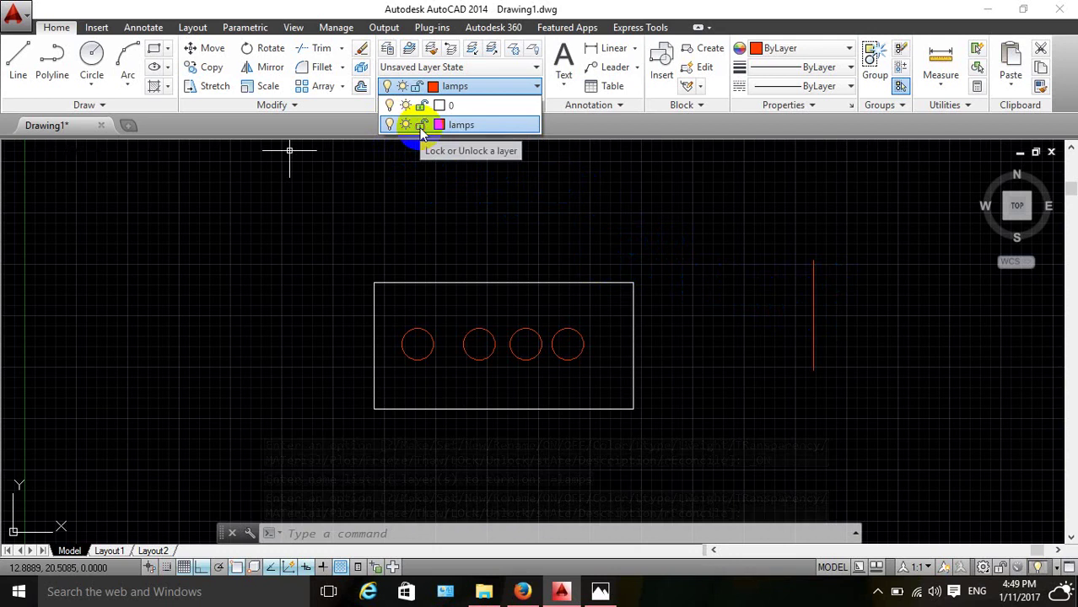
click(475, 338)
click(501, 330)
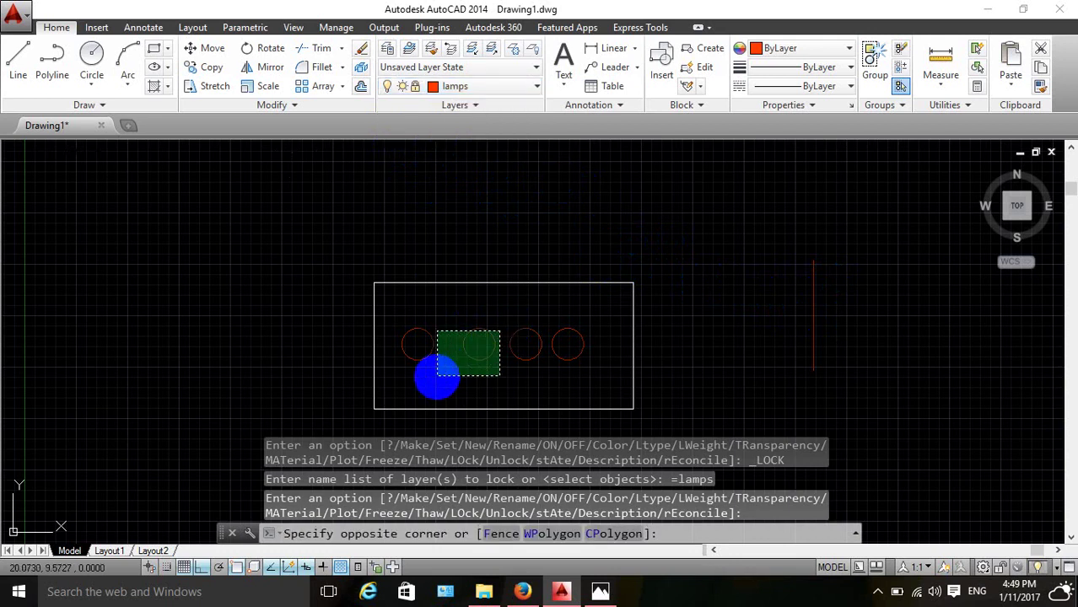
click(432, 371)
click(430, 354)
click(411, 363)
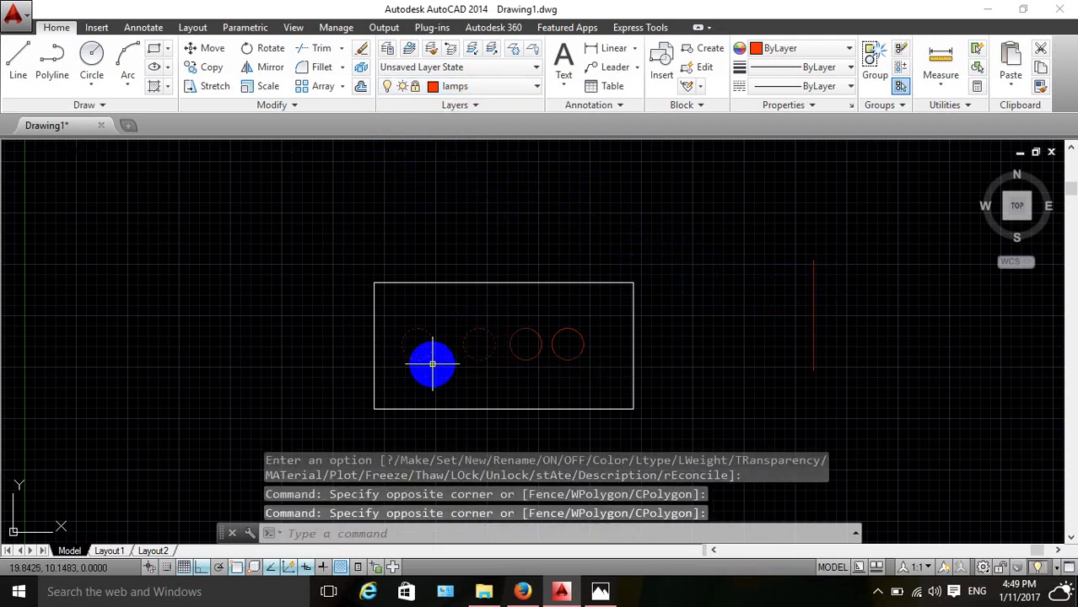
key(Delete)
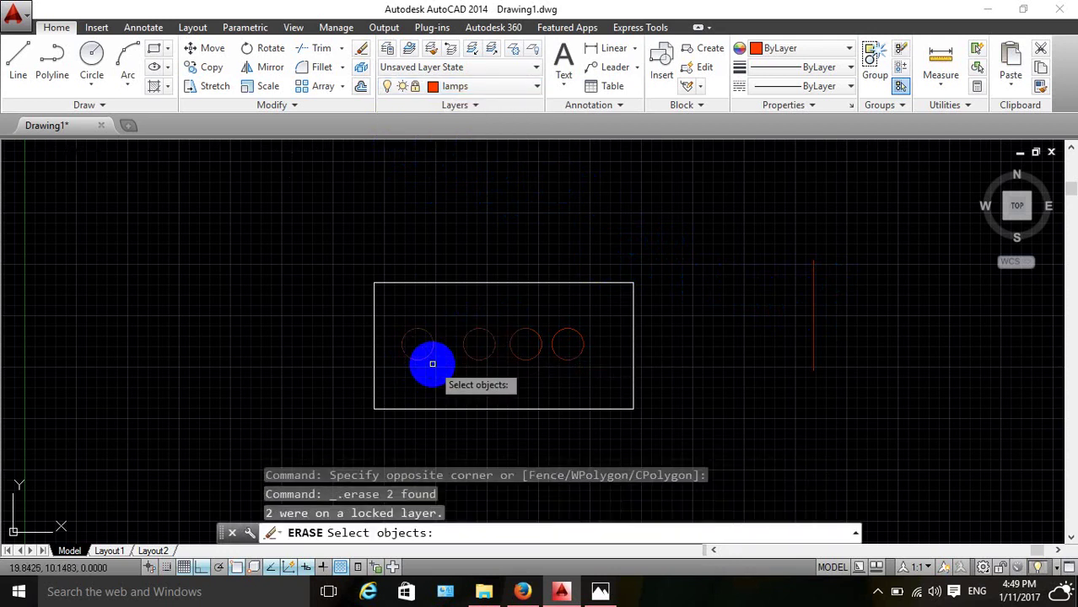
key(Escape)
key(Escape)
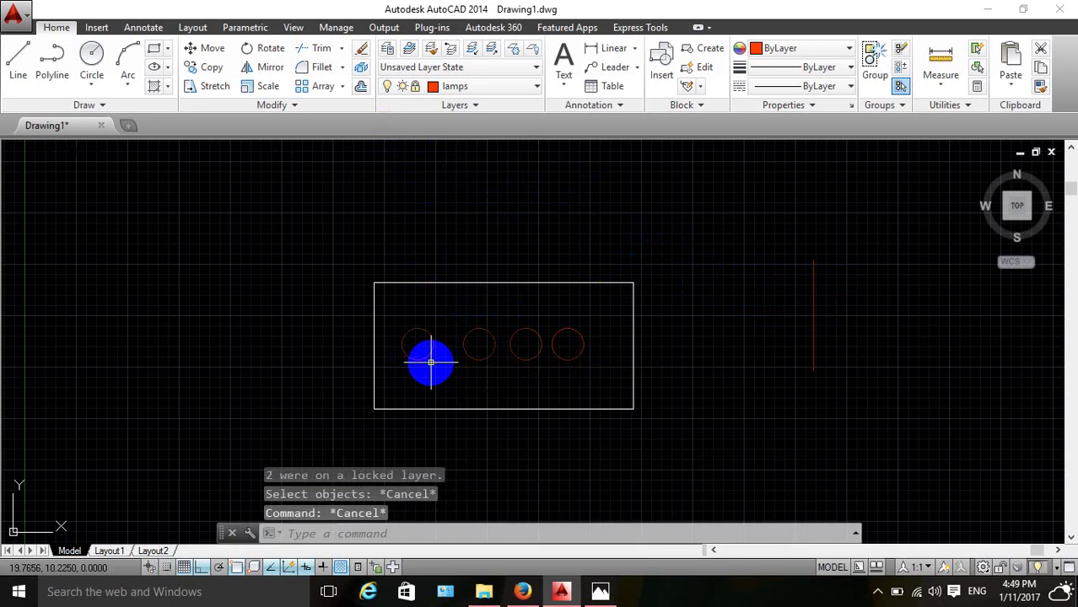
key(Escape)
key(Escape)
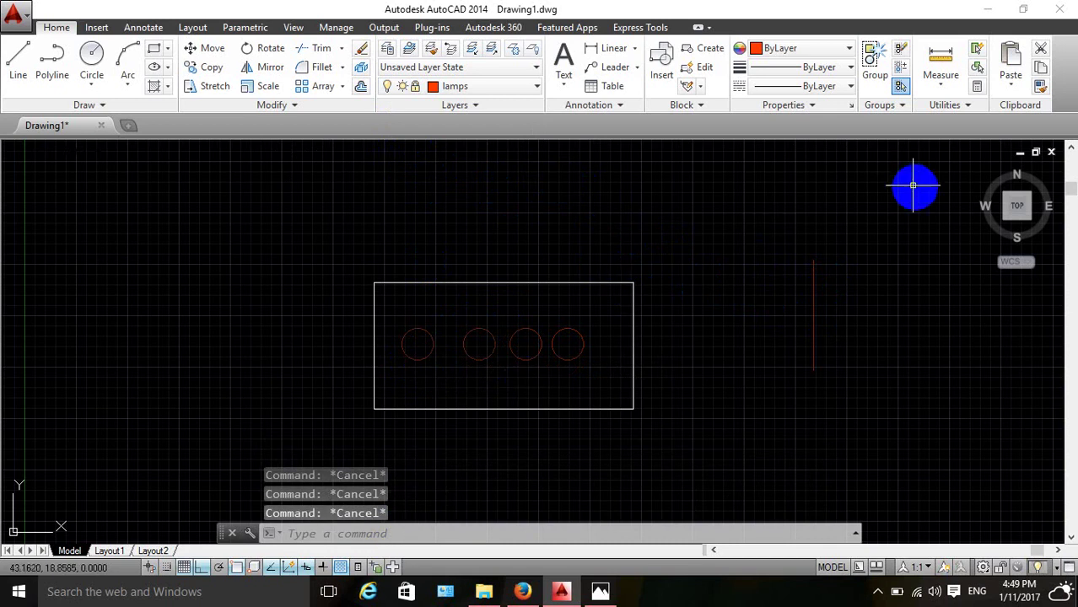
click(882, 217)
click(299, 448)
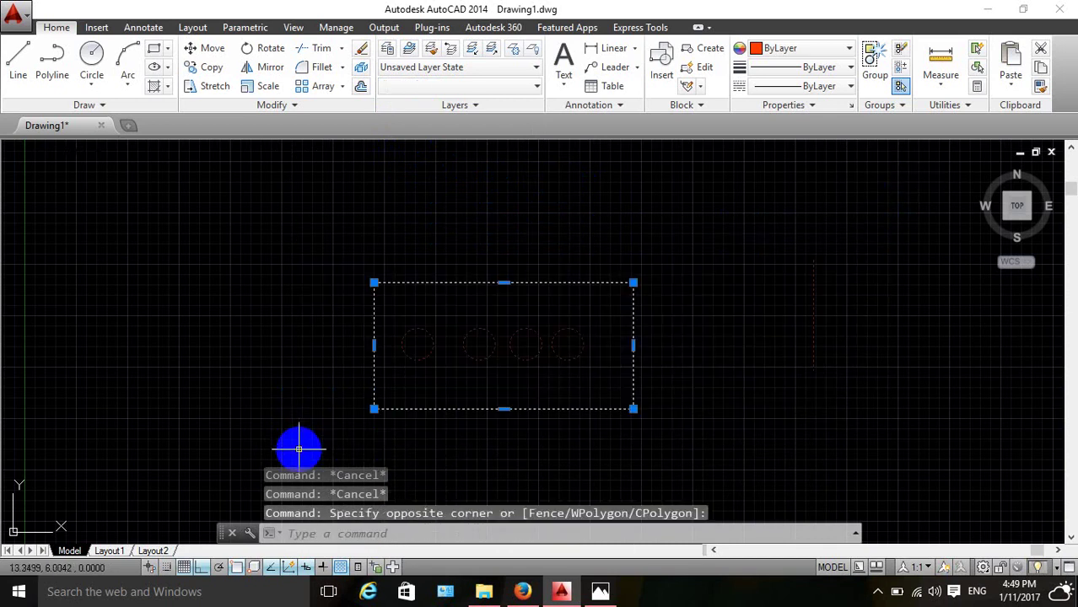
key(Delete)
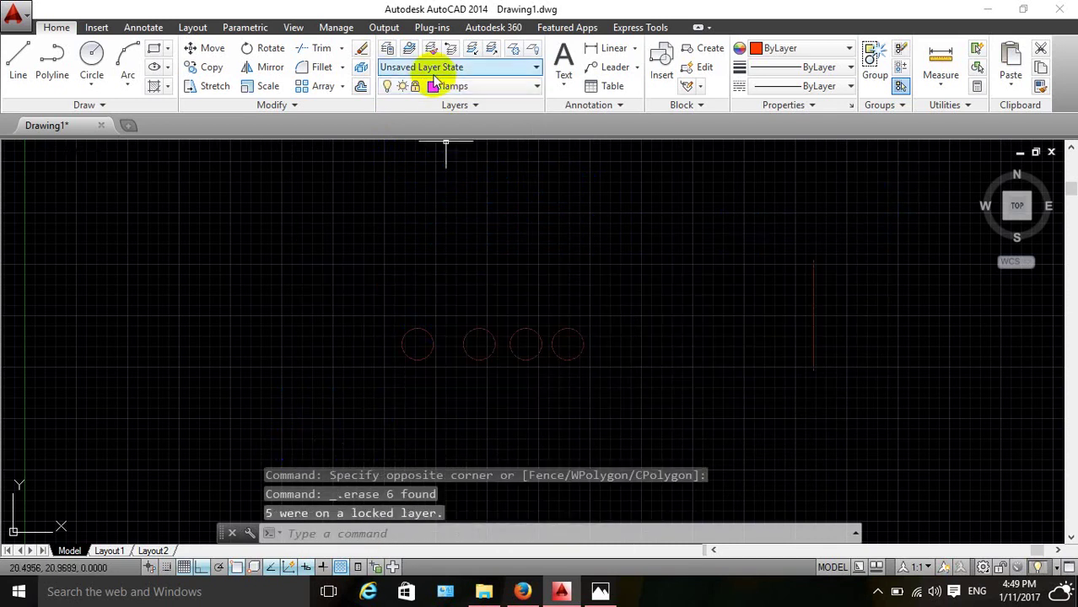
Unlock the lamps layer and erase the four red circles and the vertical line.
click(416, 87)
click(420, 124)
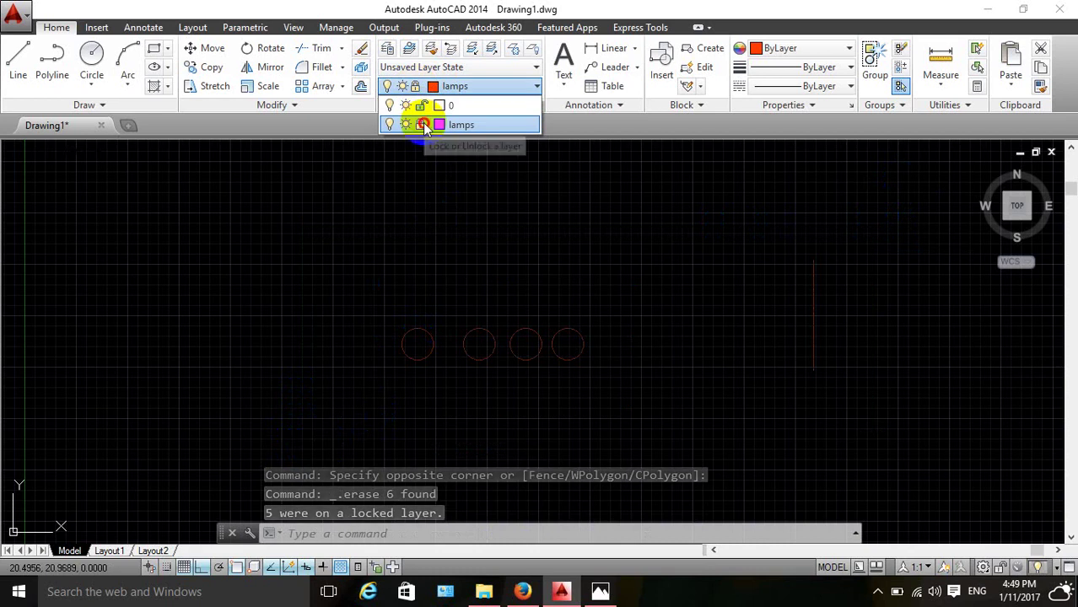
click(872, 258)
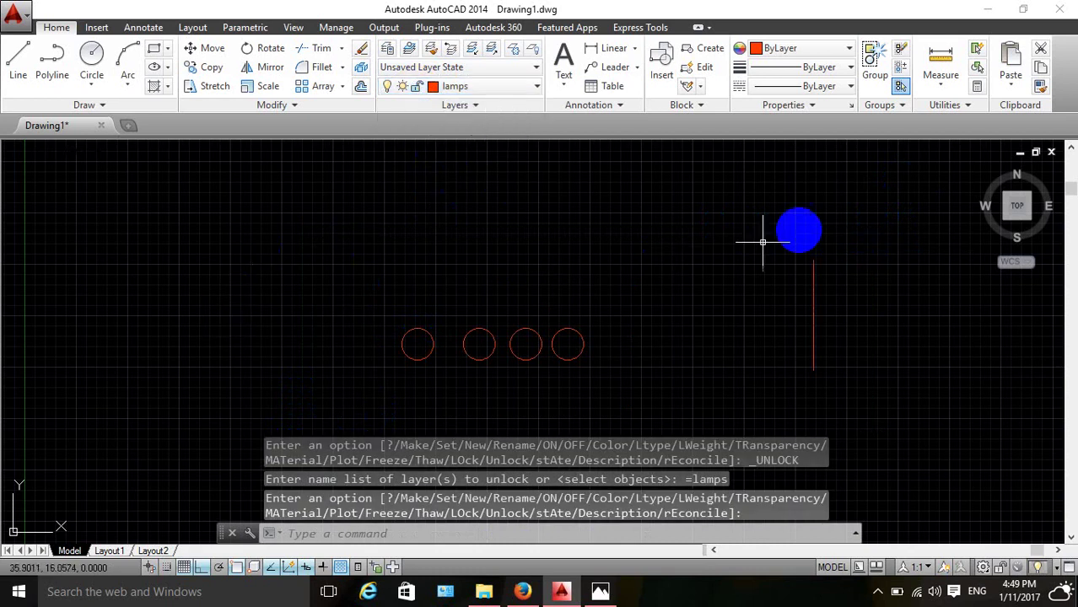
click(816, 222)
click(275, 373)
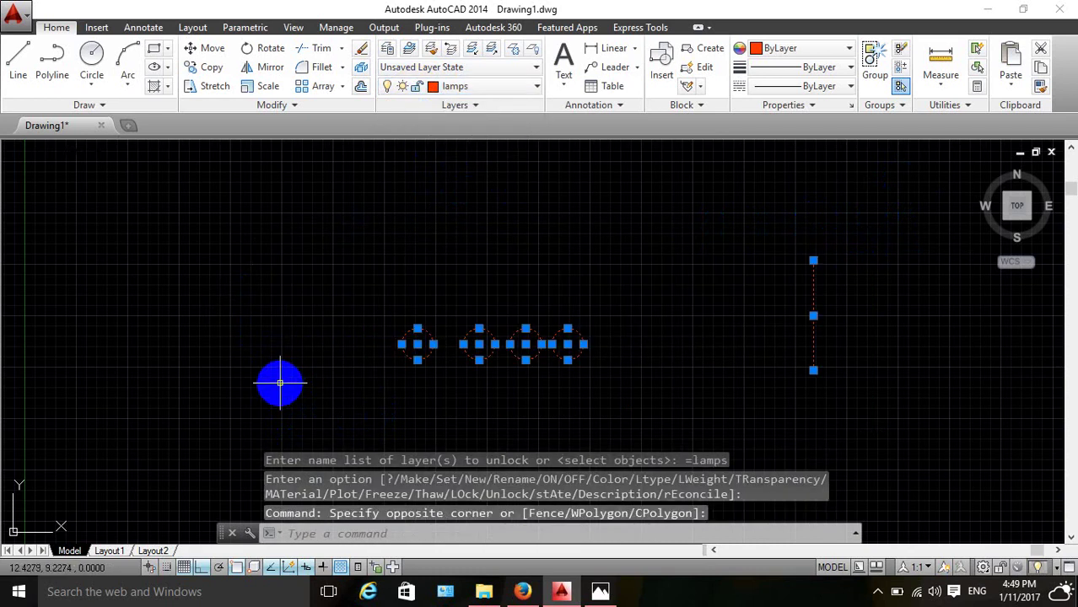
key(Delete)
key(Escape)
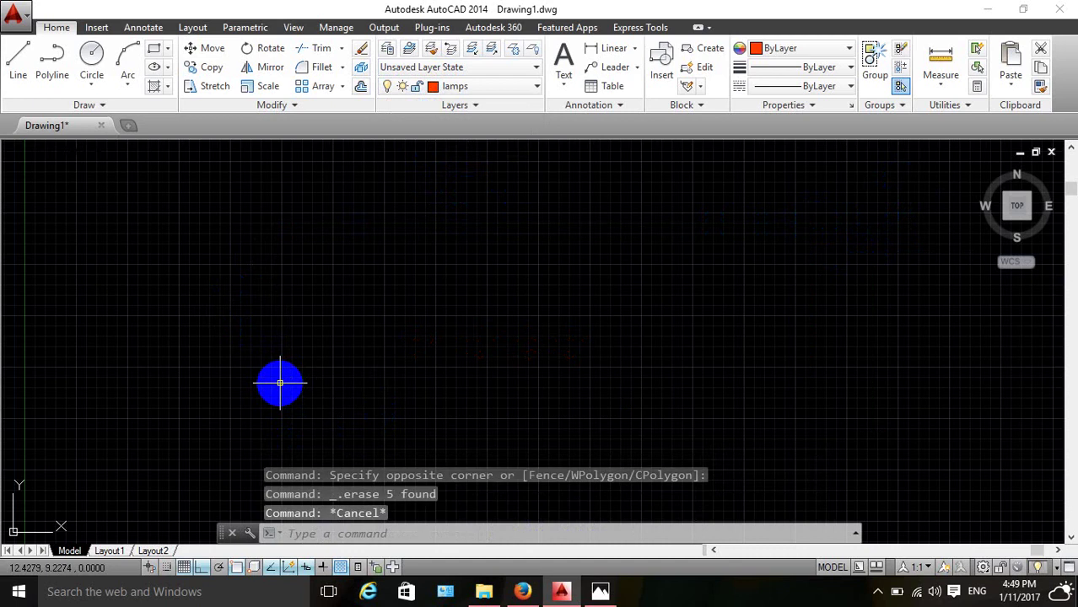
key(Escape)
key(Escape)
click(614, 591)
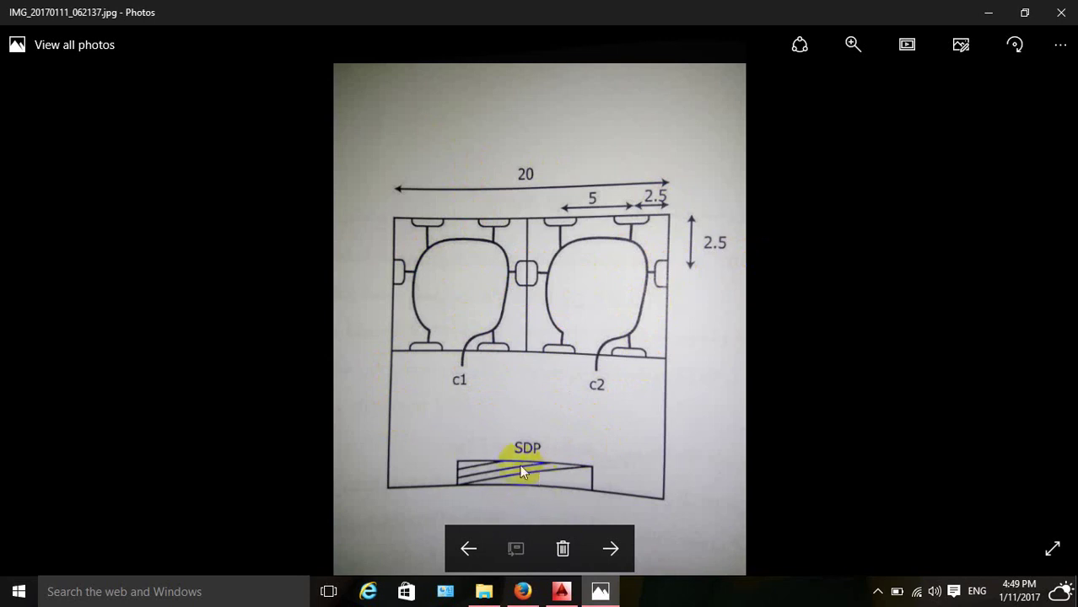
click(541, 522)
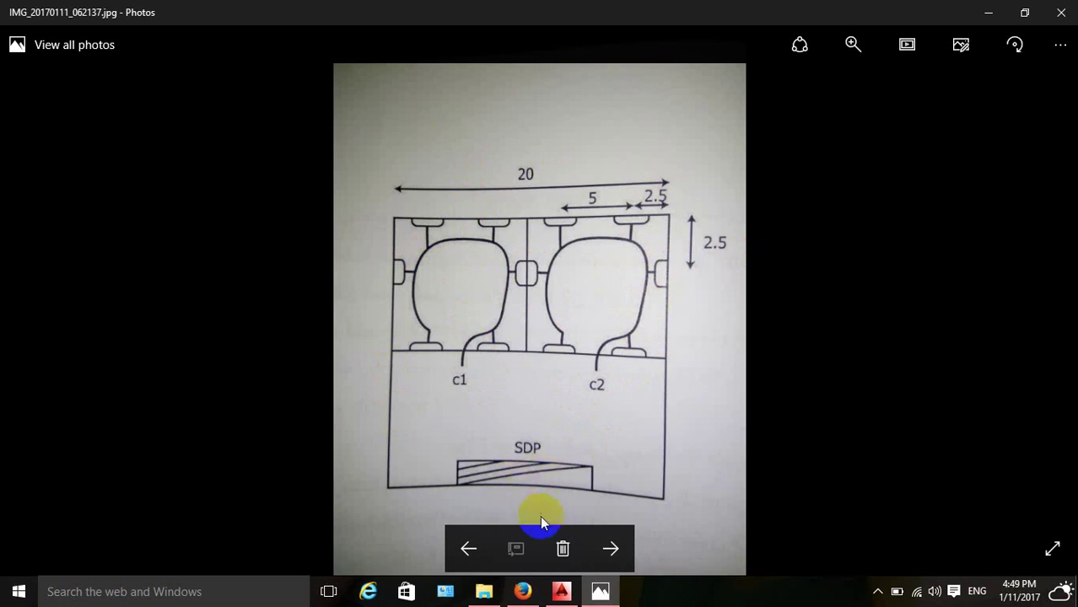
In Drawing Units, choose Meters for 'Units to scale inserted content' and confirm.
click(560, 592)
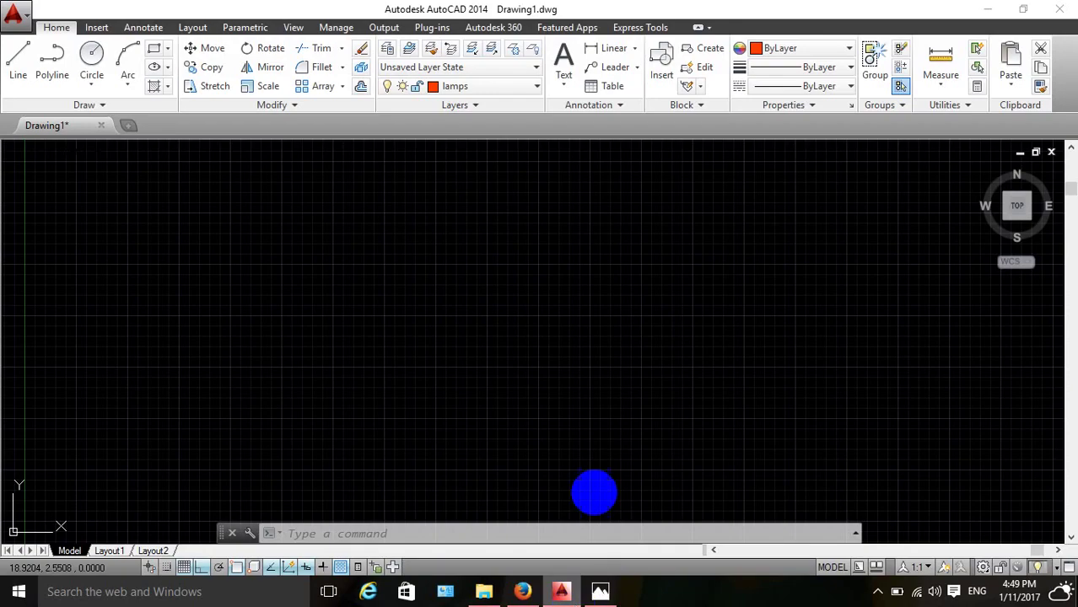
scroll(472, 279, down, 2)
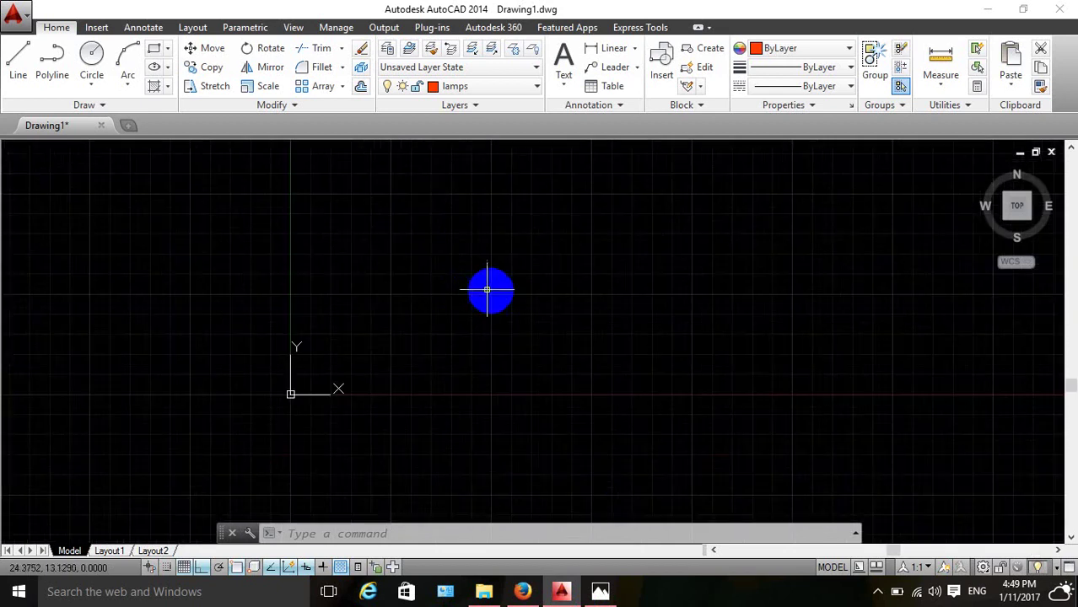
scroll(516, 272, up, 3)
scroll(565, 253, down, 1)
scroll(582, 263, down, 2)
scroll(557, 281, down, 1)
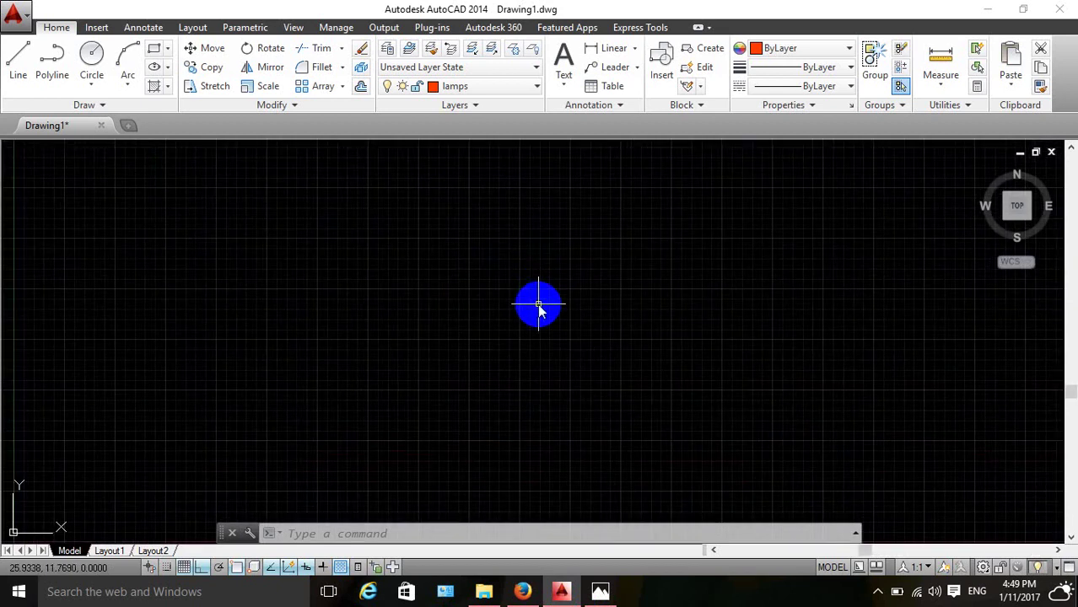
text(UN)
key(Return)
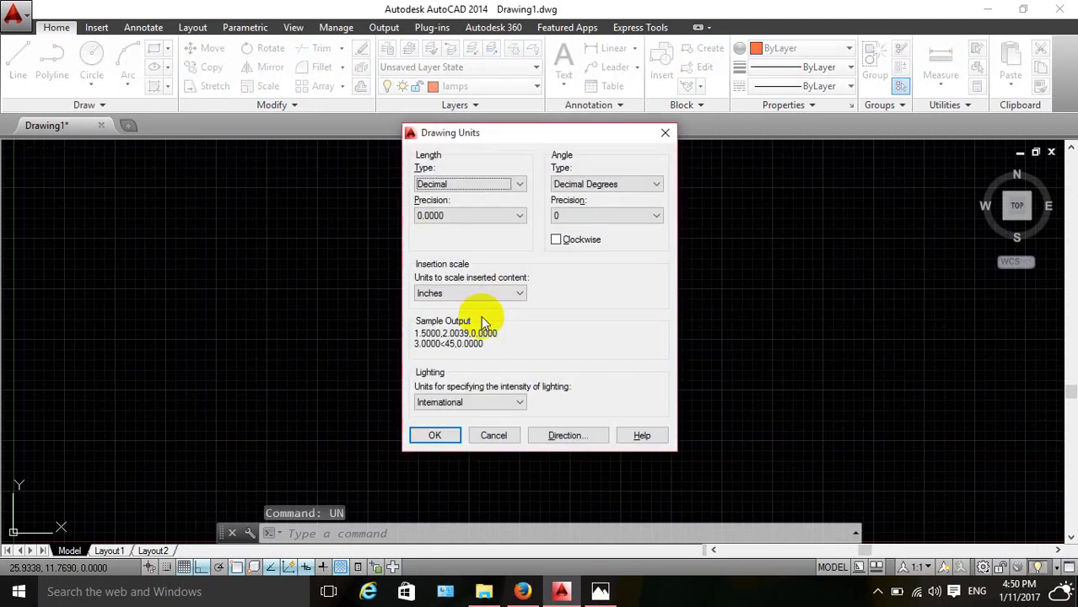
click(481, 292)
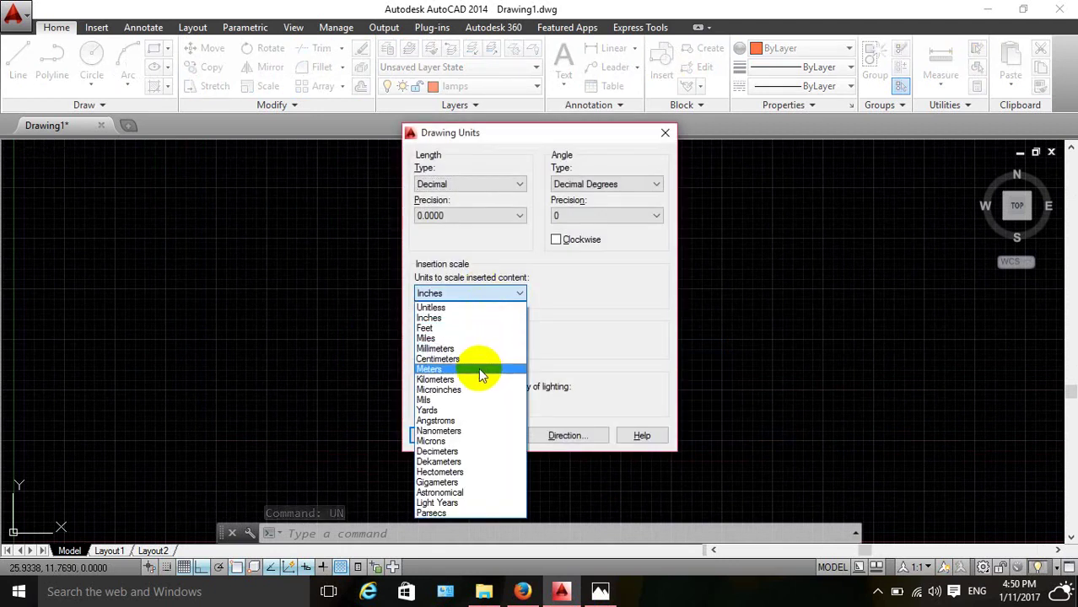
click(478, 368)
click(440, 435)
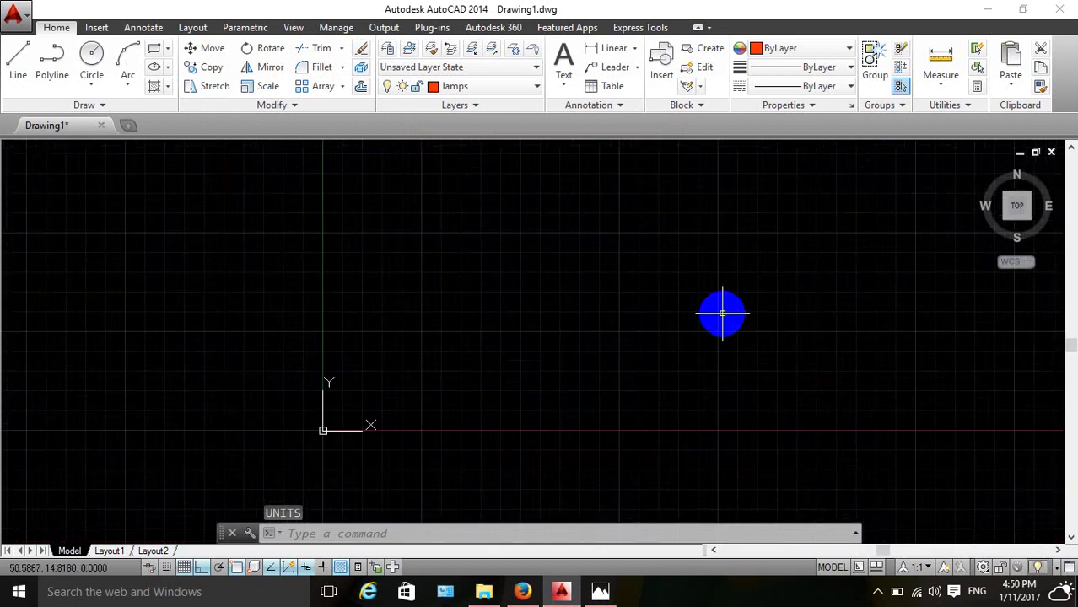
Pan the view left and down with the PAN command.
text(PAn)
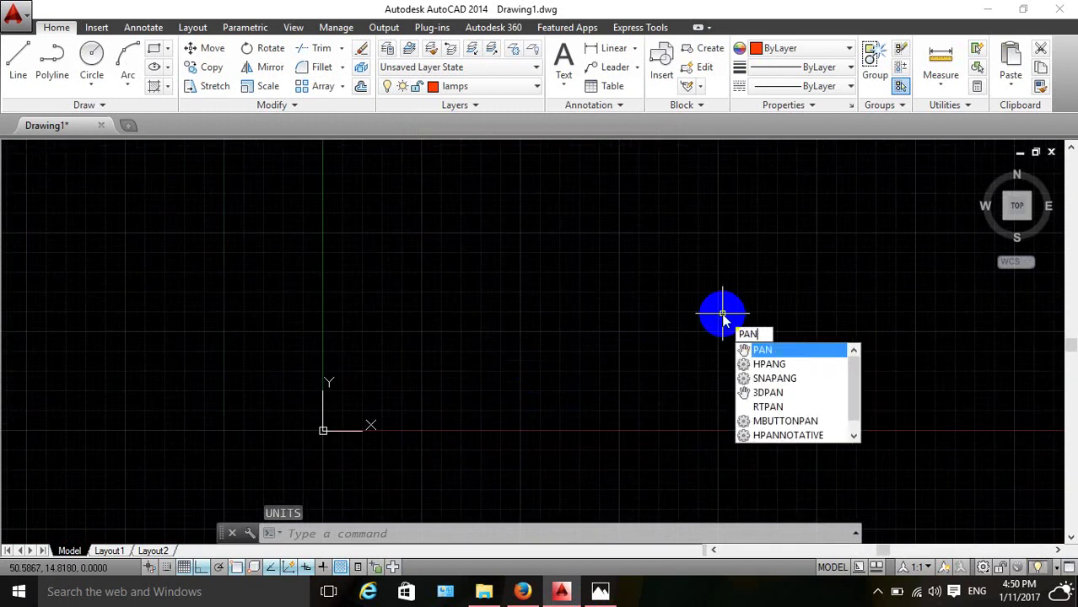
key(Return)
mouse_move(721, 314)
mouse_down()
mouse_move(361, 469)
mouse_move(392, 404)
mouse_up()
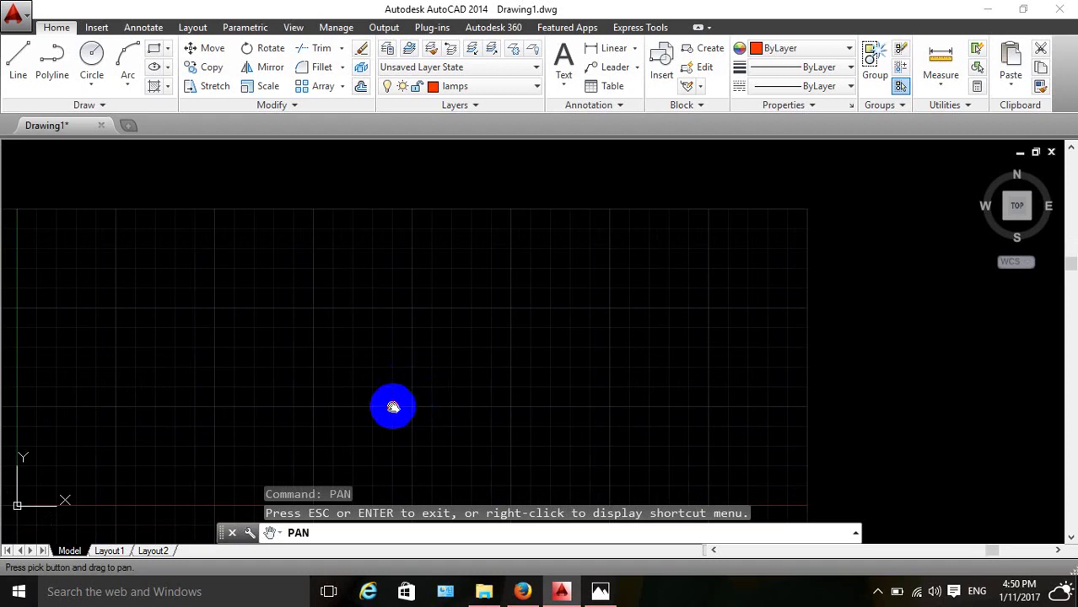
drag(545, 253, 537, 272)
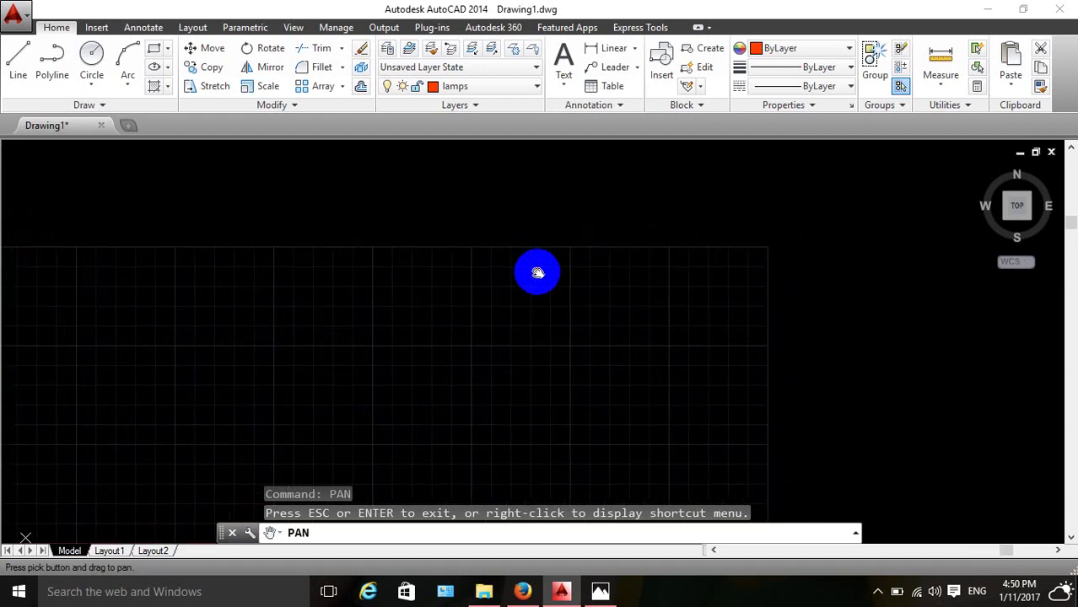
key(Escape)
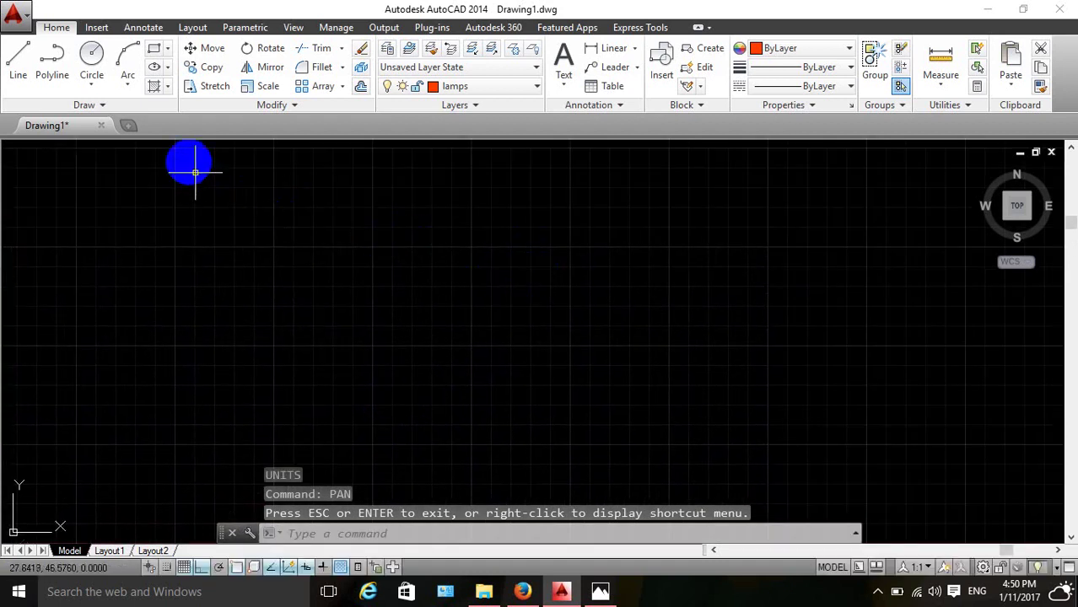
Cancel a started rectangle and turn Ortho mode off with F8.
click(157, 86)
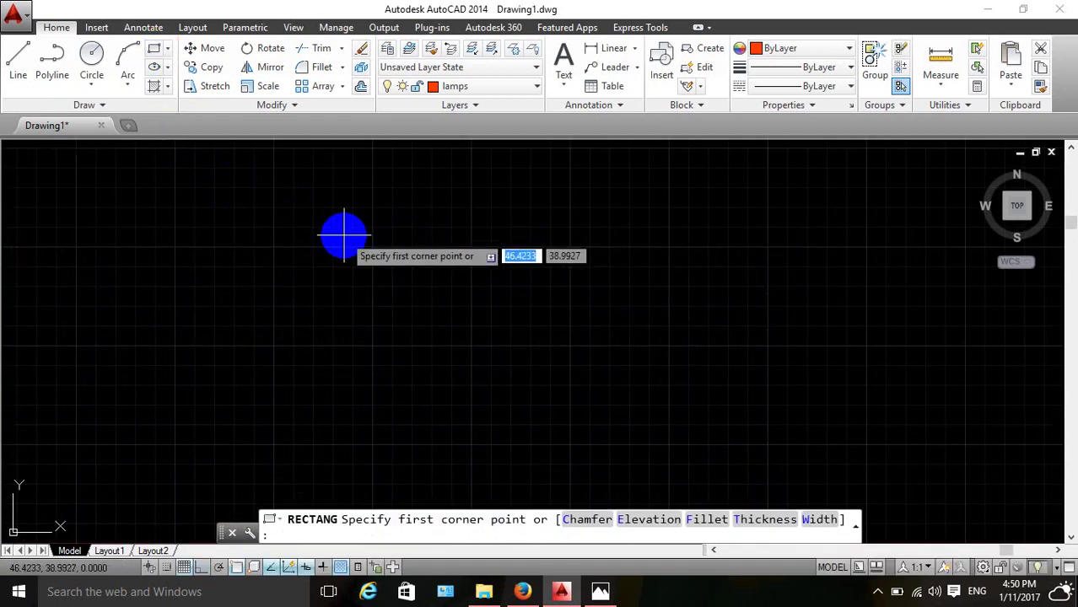
key(Escape)
key(Escape)
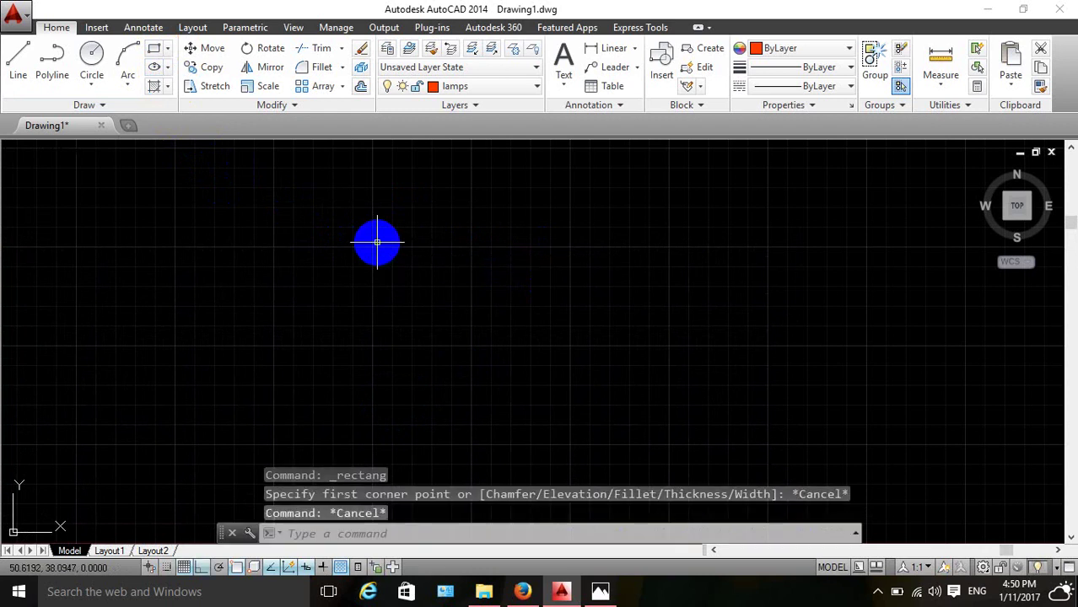
key(Escape)
key(Escape)
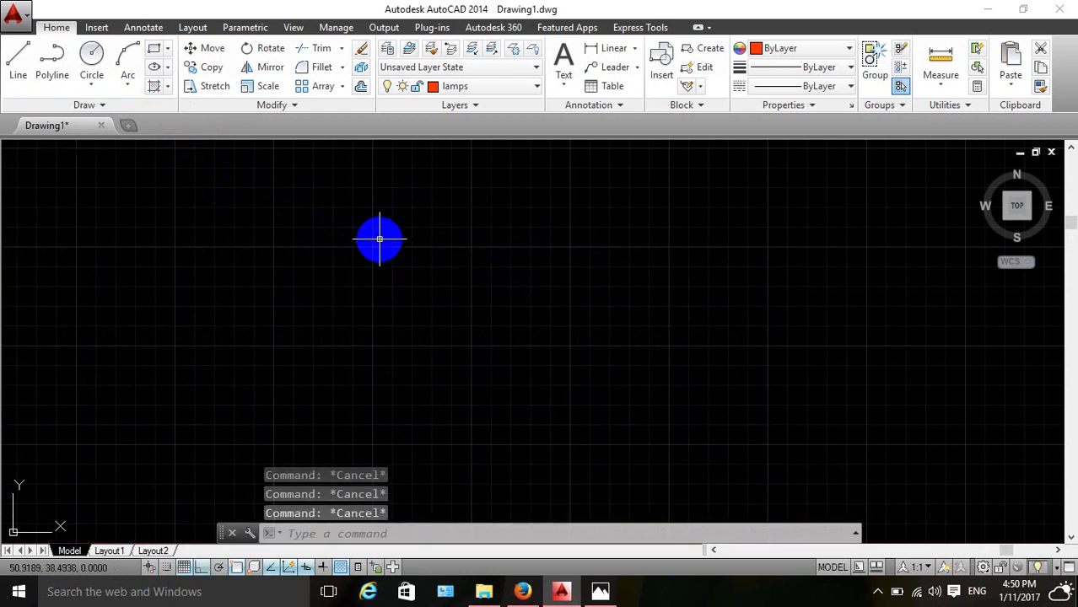
key(F8)
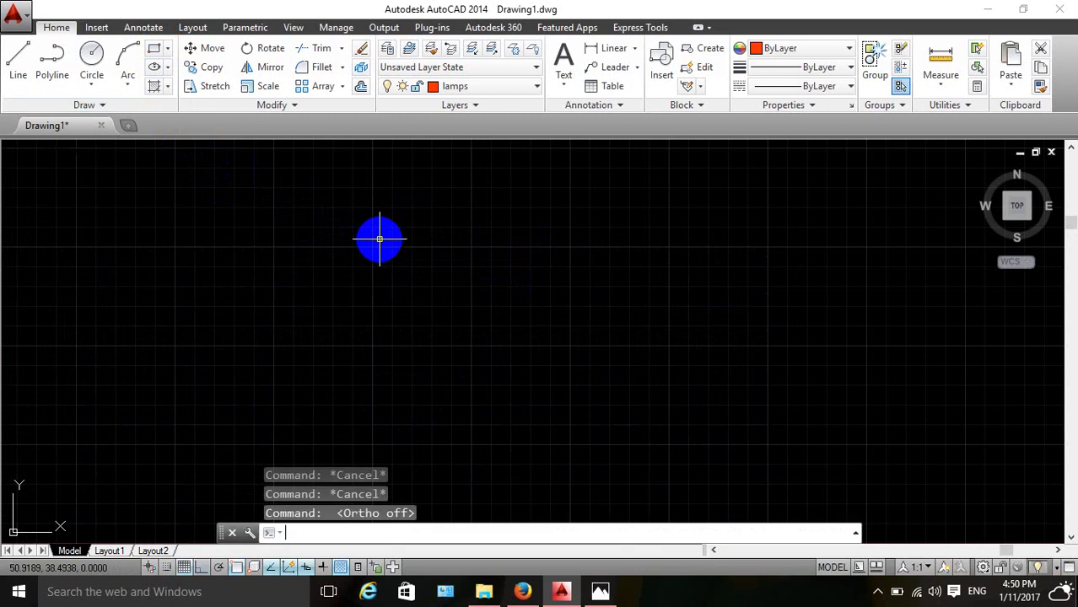
click(379, 239)
key(Escape)
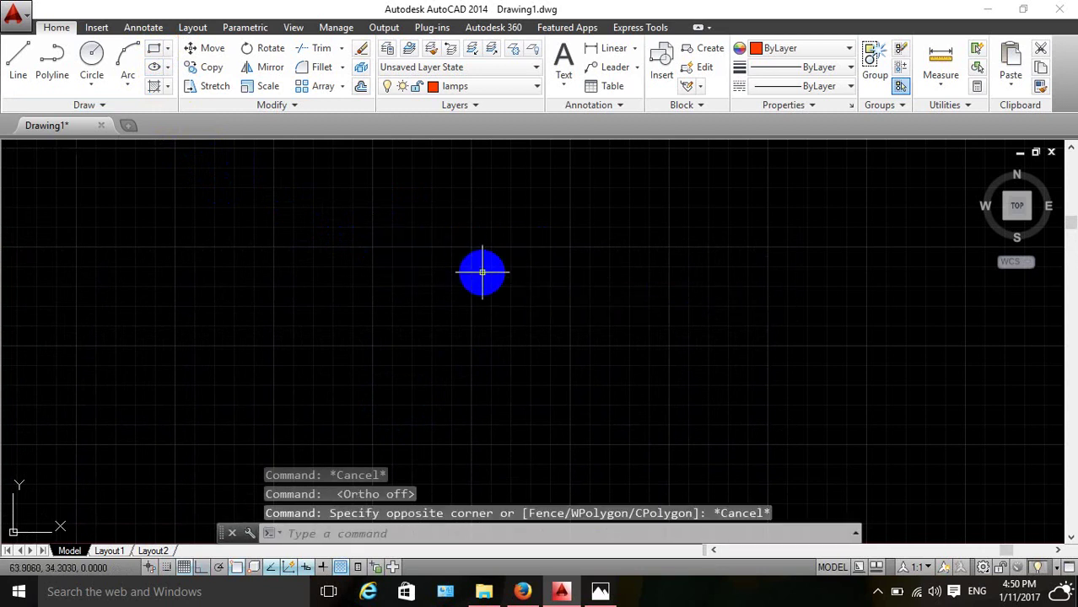
Draw the room outline with LINE as four 20-unit sides from a picked starting corner.
text(l)
key(Return)
click(411, 224)
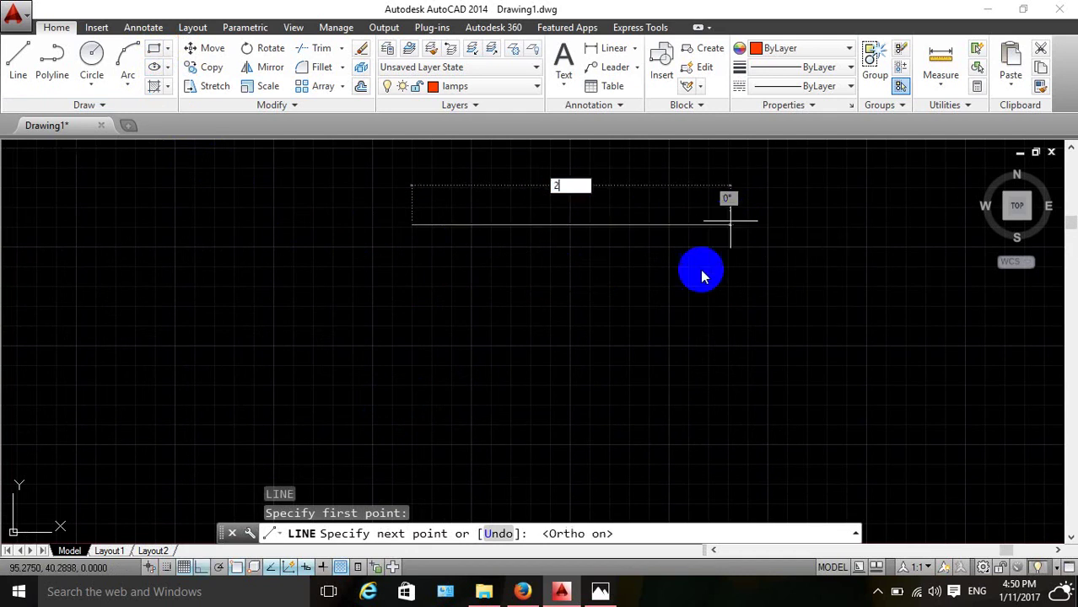
text(20)
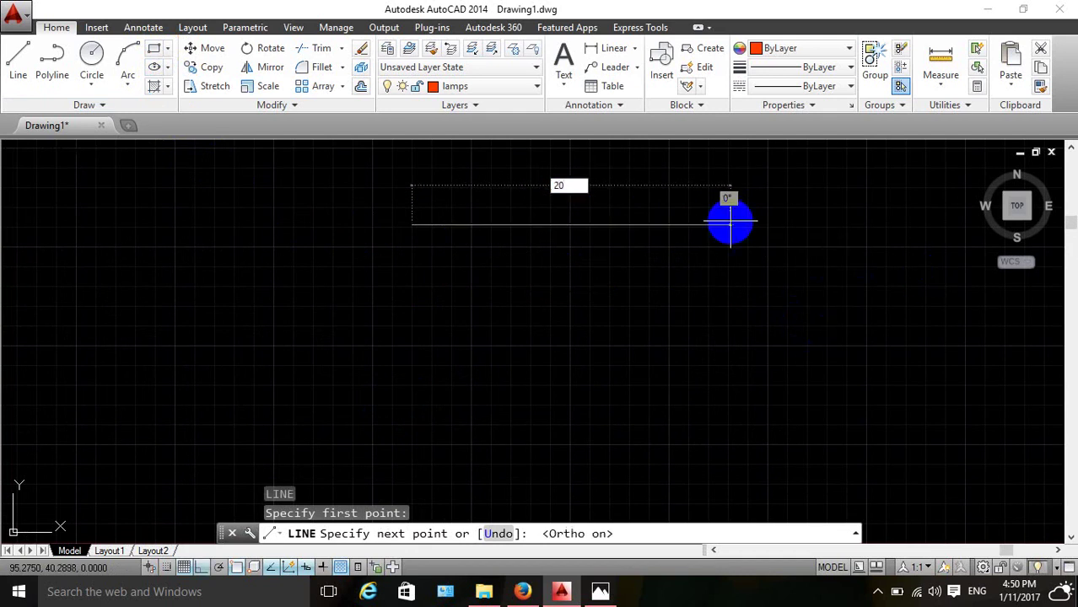
key(Return)
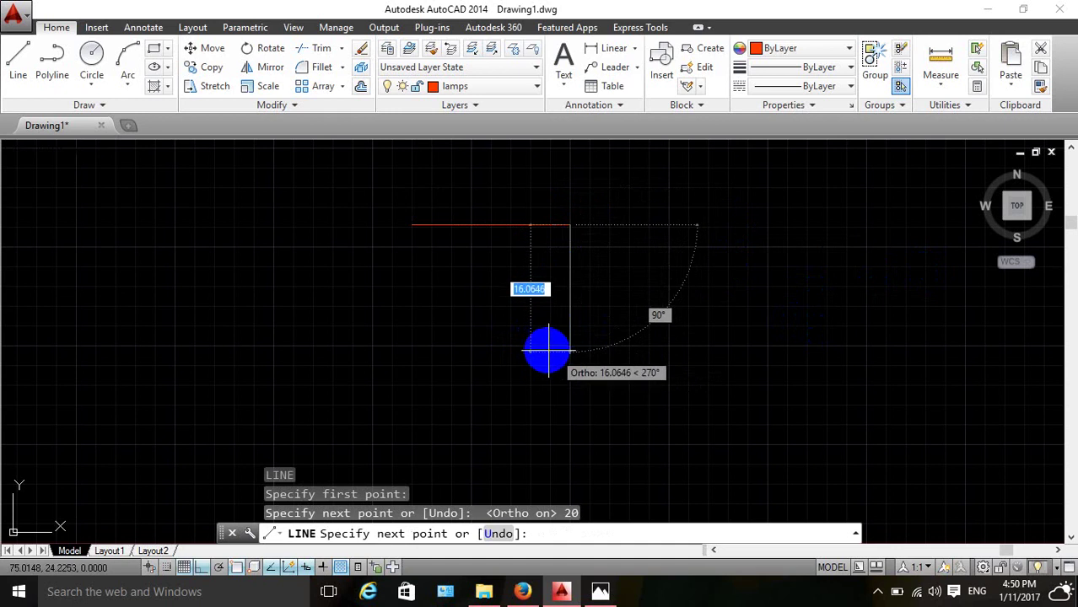
text(20)
key(Return)
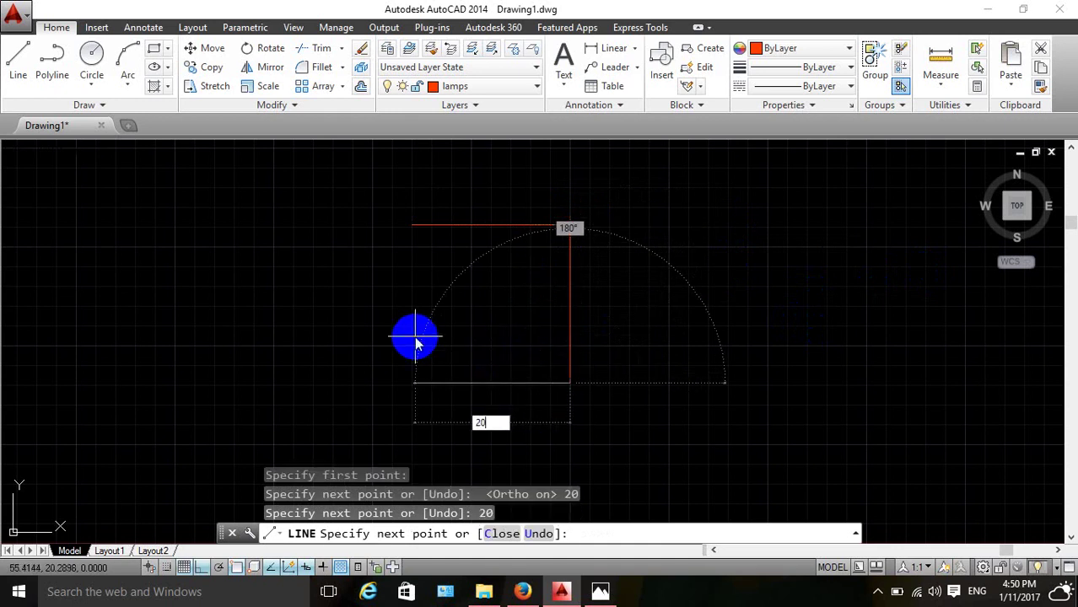
key(Return)
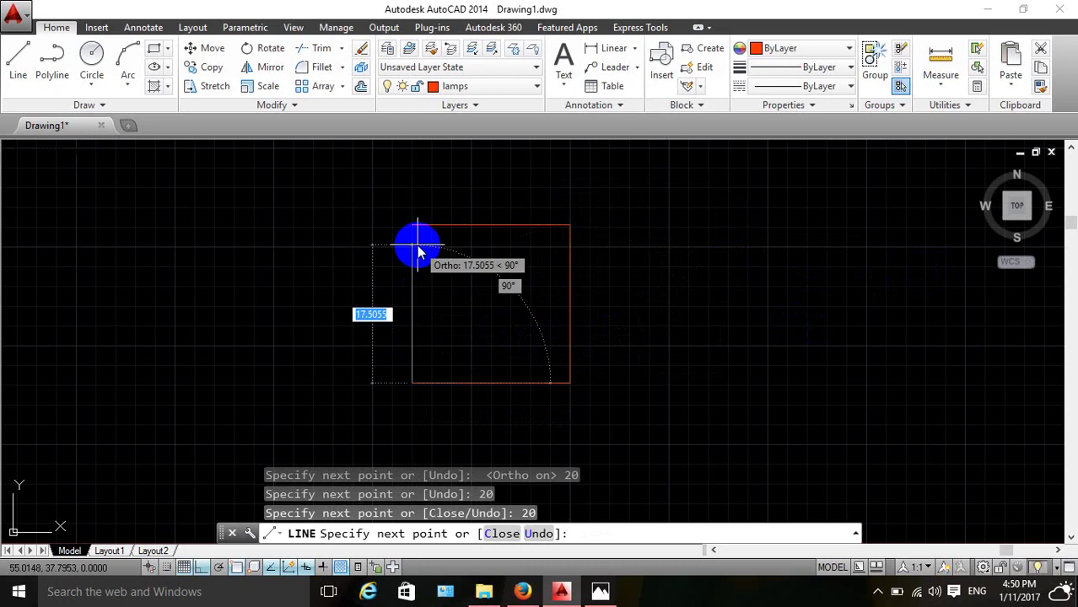
key(Return)
key(Escape)
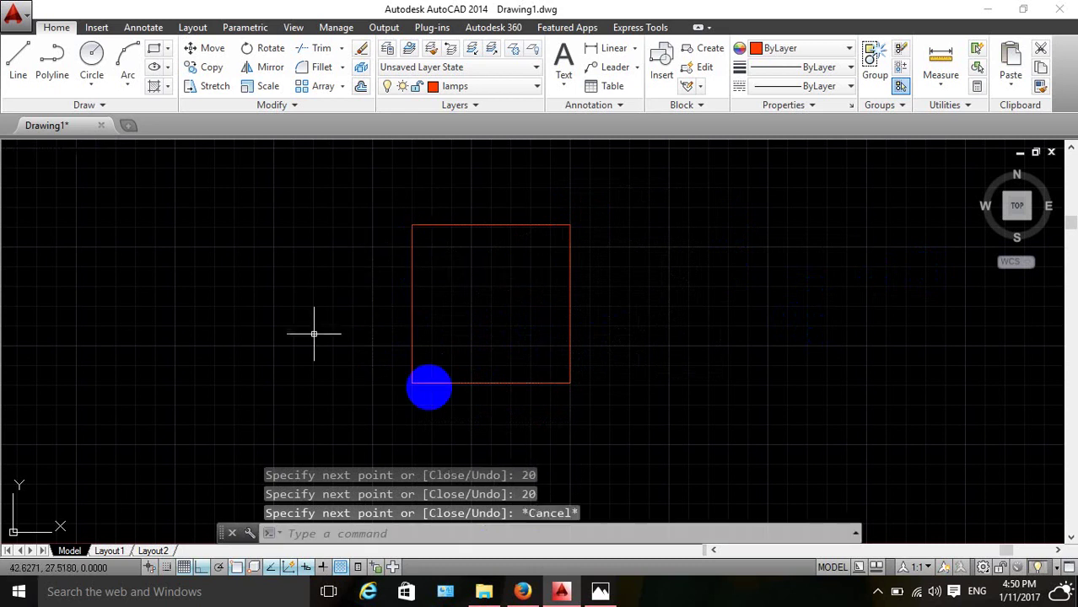
scroll(541, 229, up, 2)
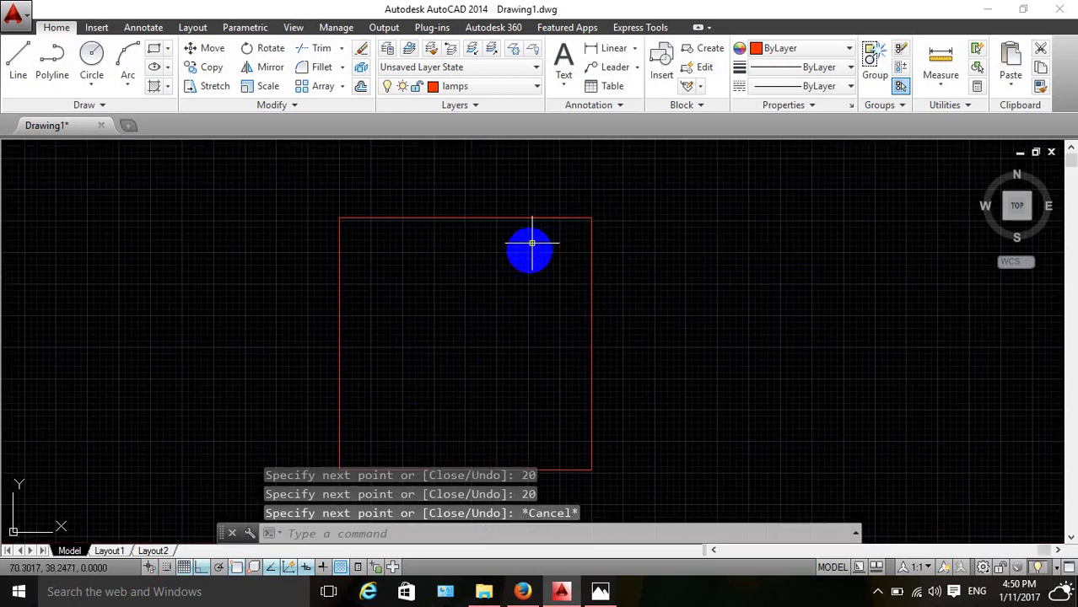
scroll(523, 278, down, 2)
scroll(506, 321, up, 2)
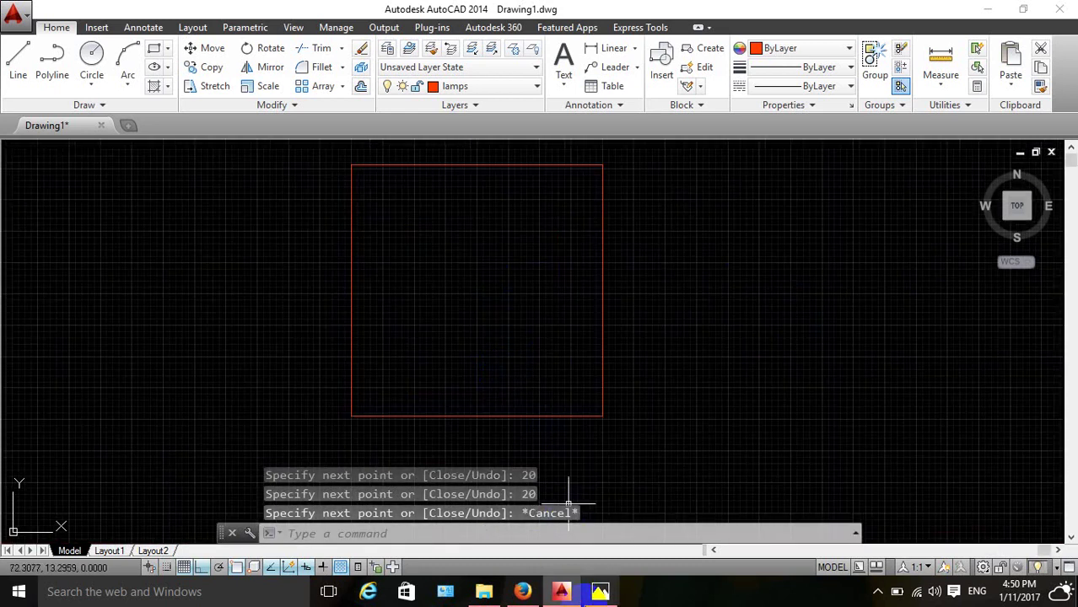
Check the reference sketch, then draw a horizontal wall between the side midpoints.
click(599, 591)
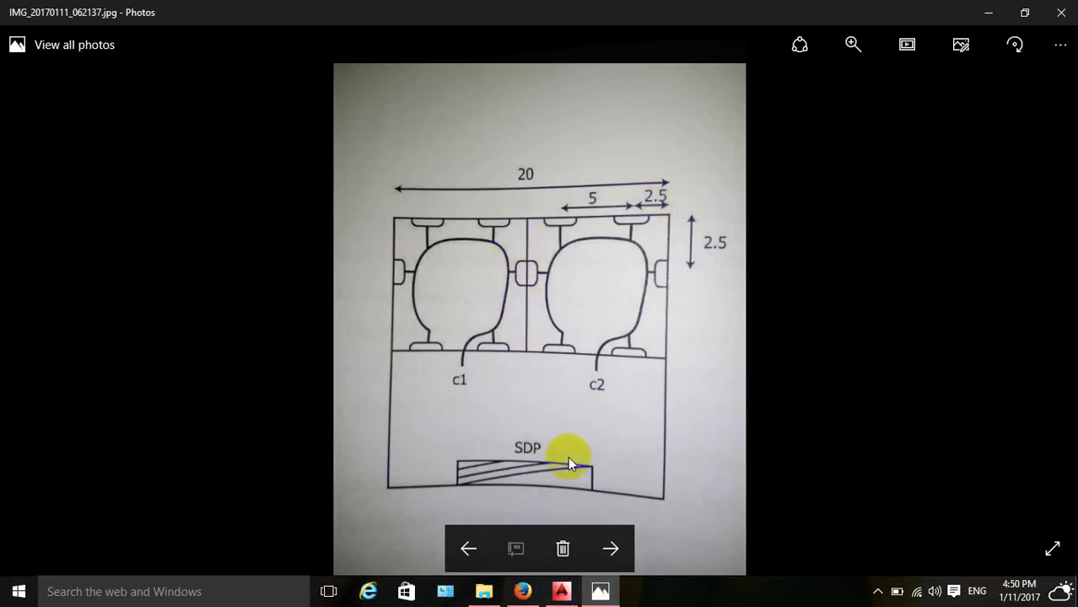
click(600, 592)
click(460, 172)
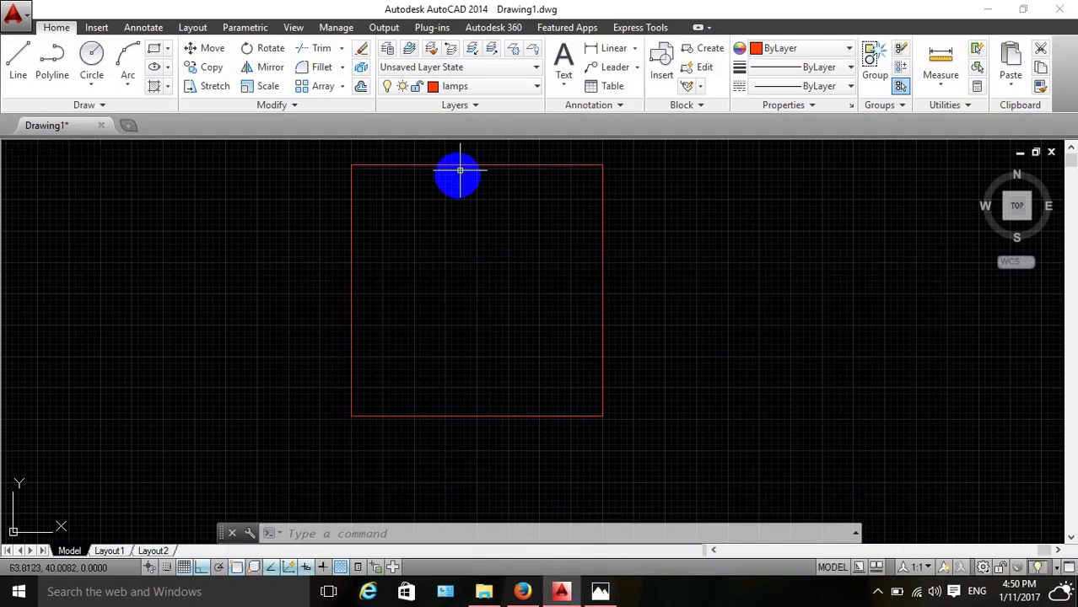
drag(470, 176, 480, 272)
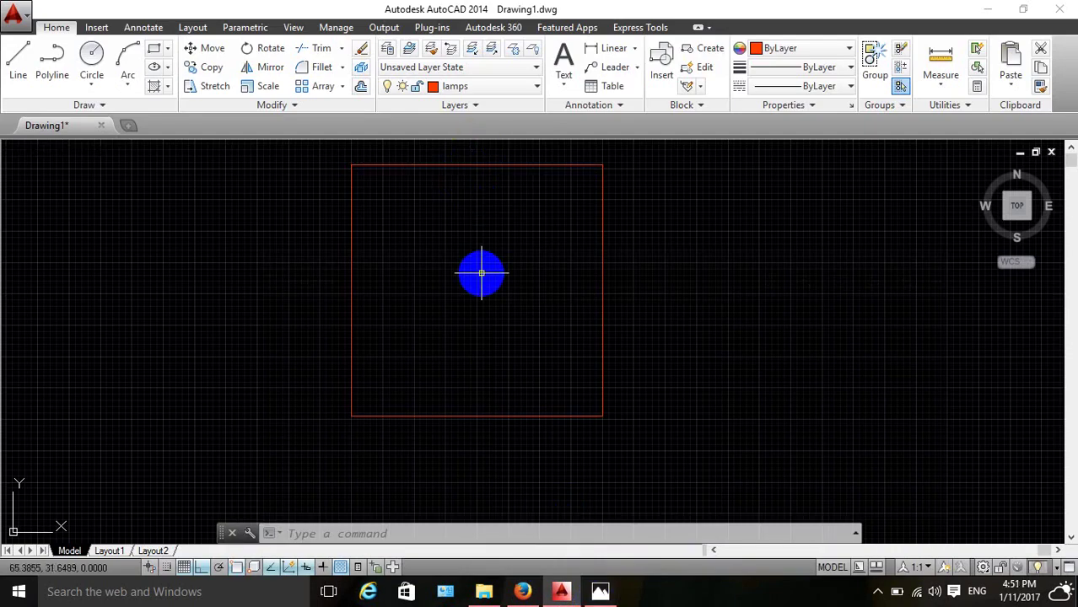
text(l)
key(Return)
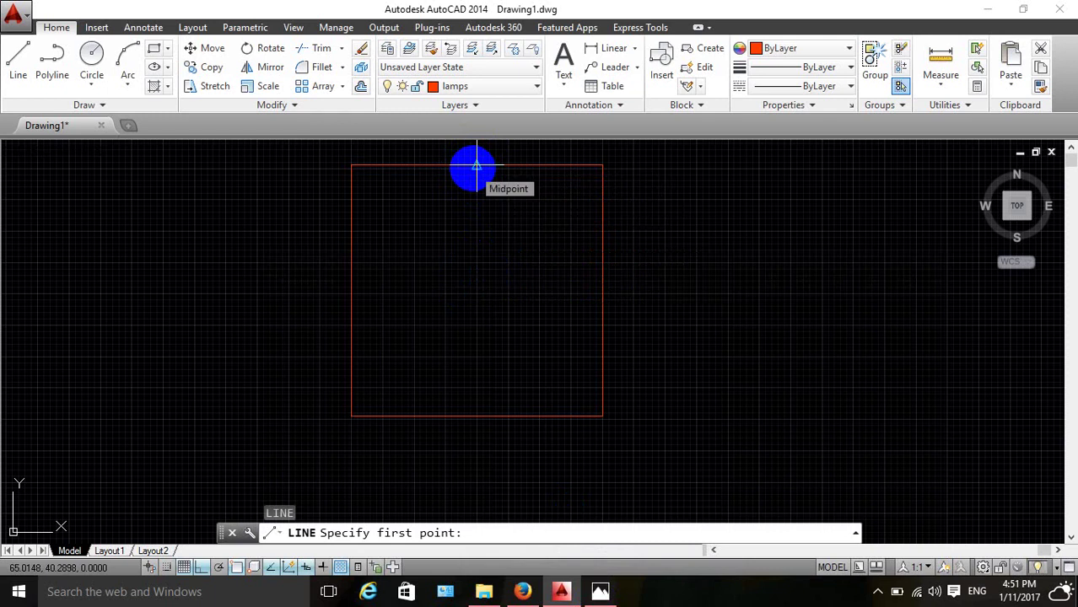
click(602, 291)
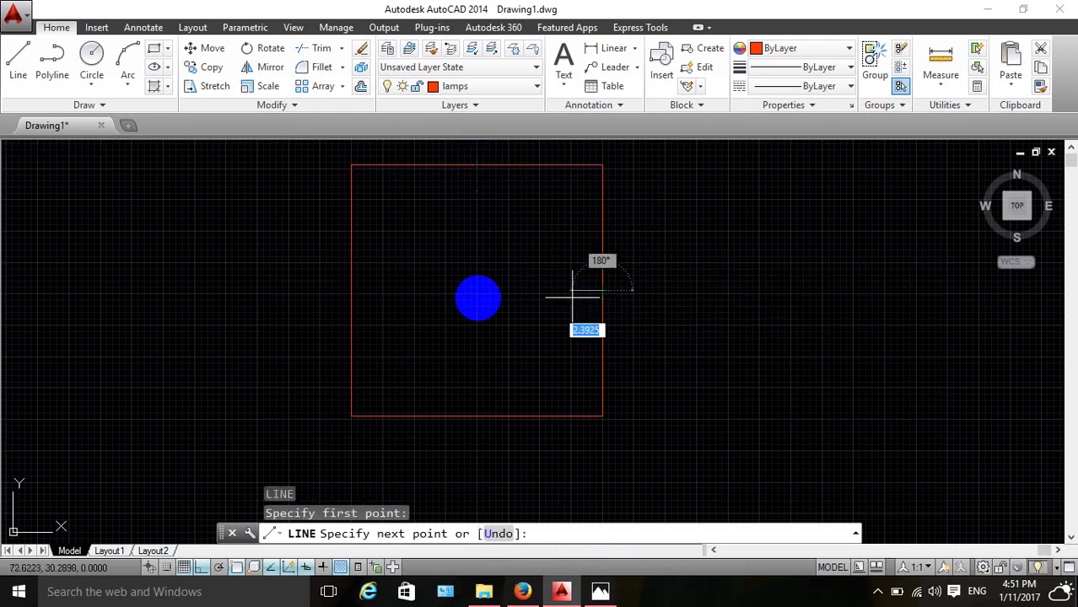
click(351, 291)
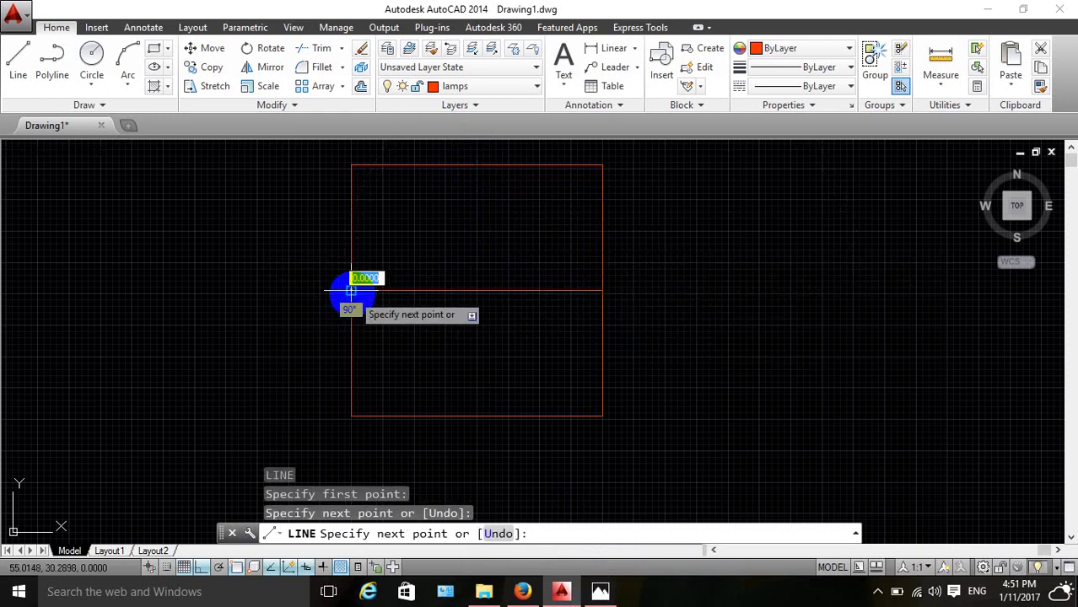
key(Escape)
Draw a vertical wall from the top edge's midpoint down to the square's centre.
key(Return)
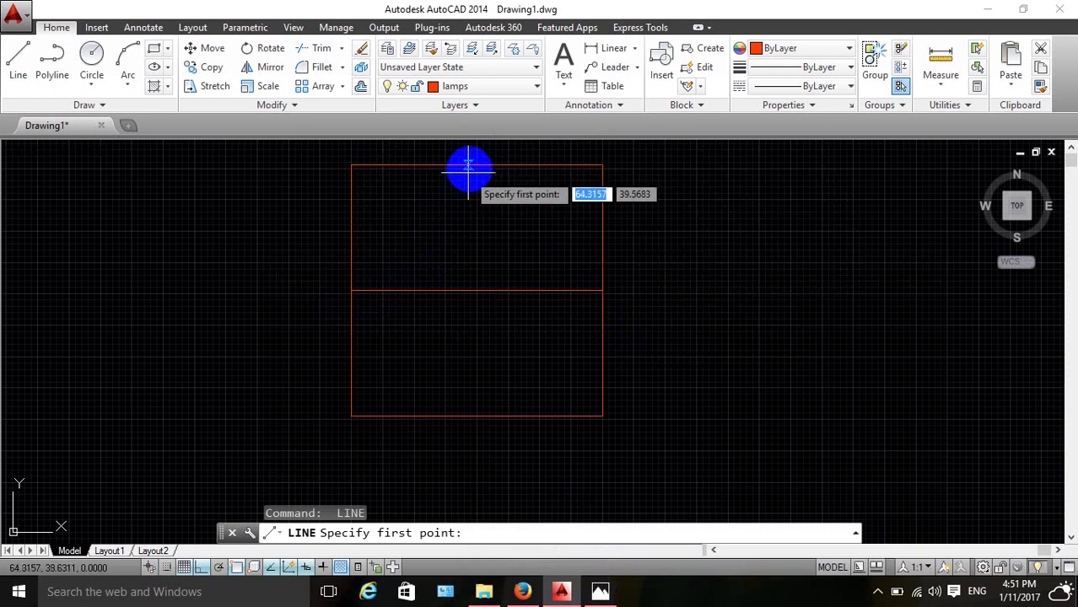
click(472, 166)
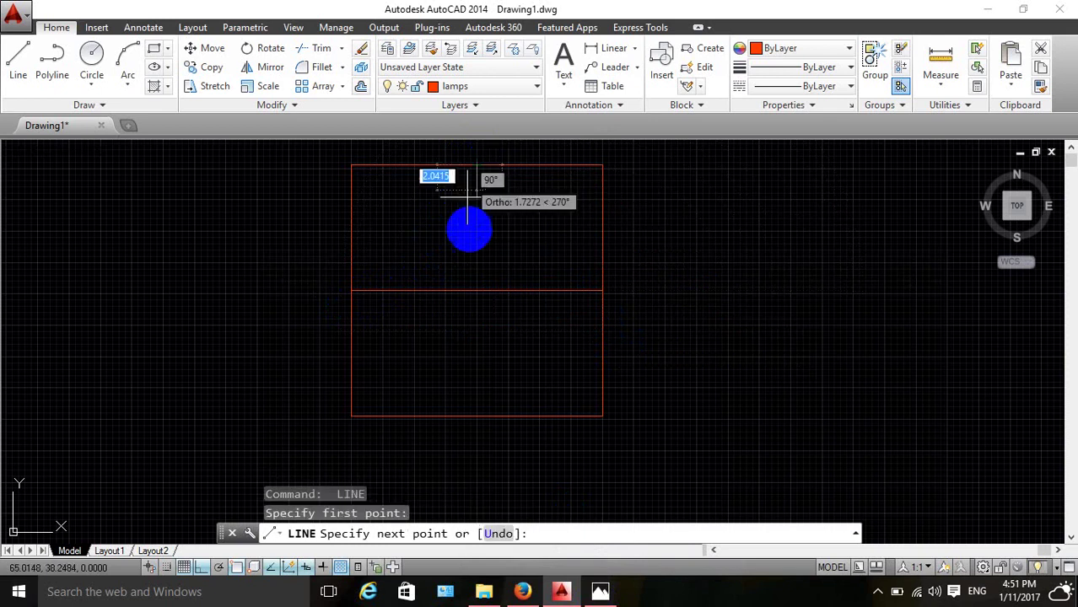
click(477, 291)
key(Return)
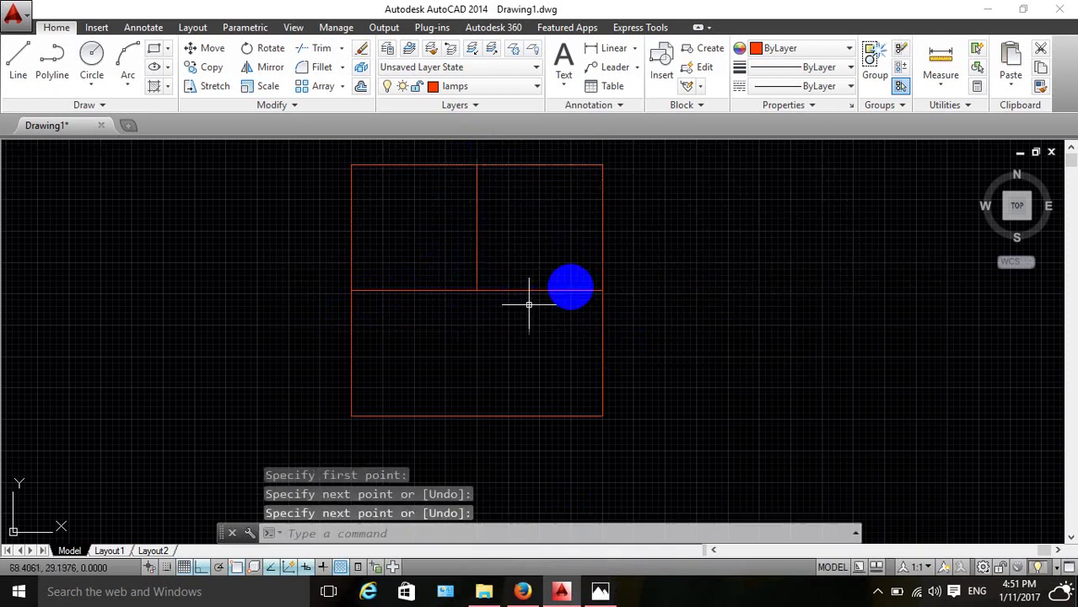
View the hatched SDP element in the Photos sketch, then switch back to AutoCAD.
click(591, 595)
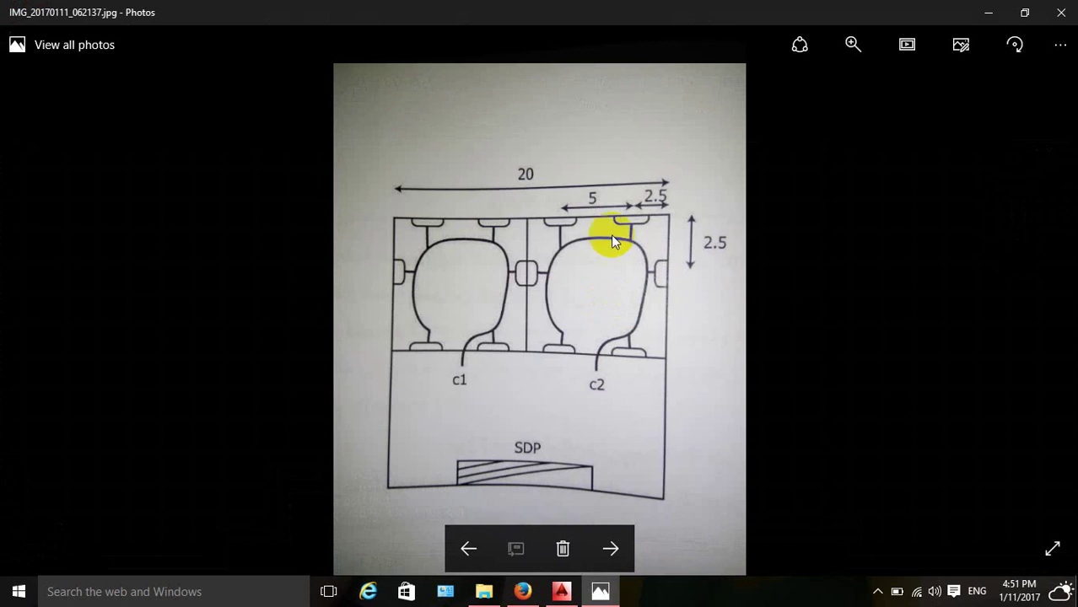
click(277, 370)
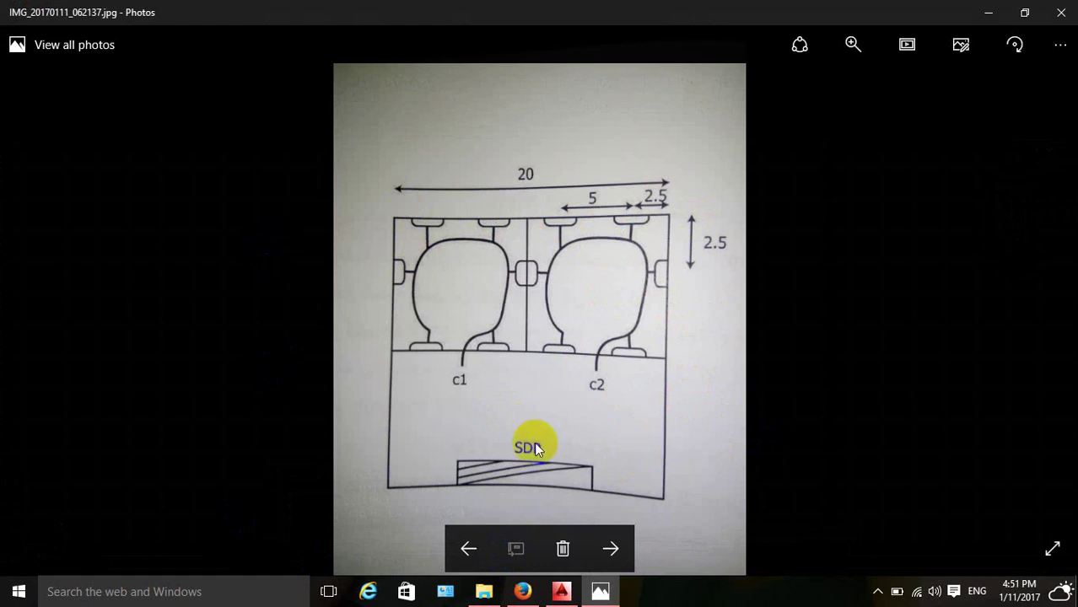
click(567, 591)
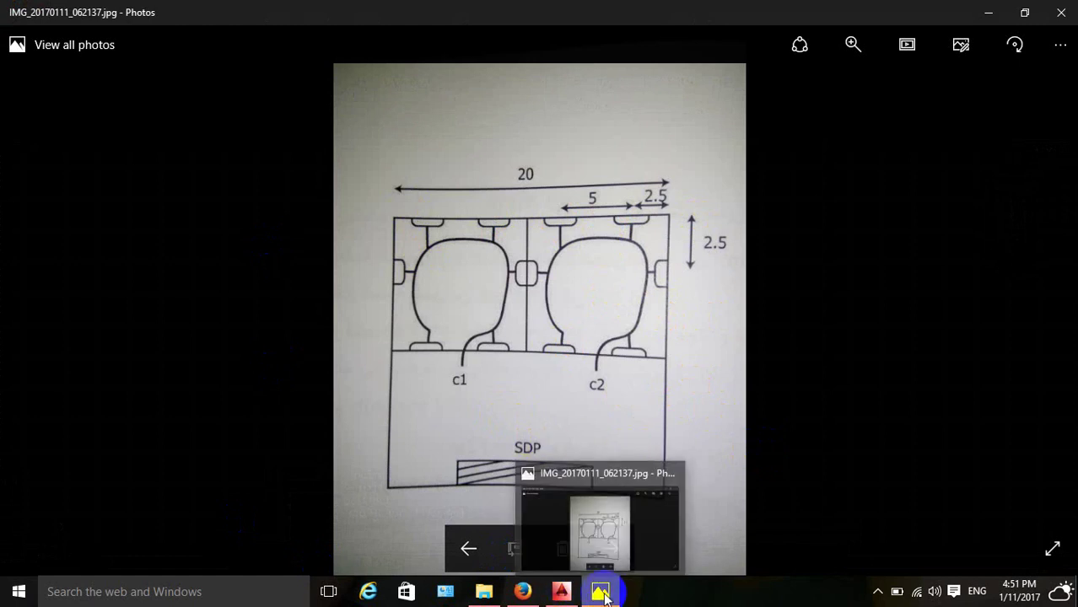
mouse_move(599, 592)
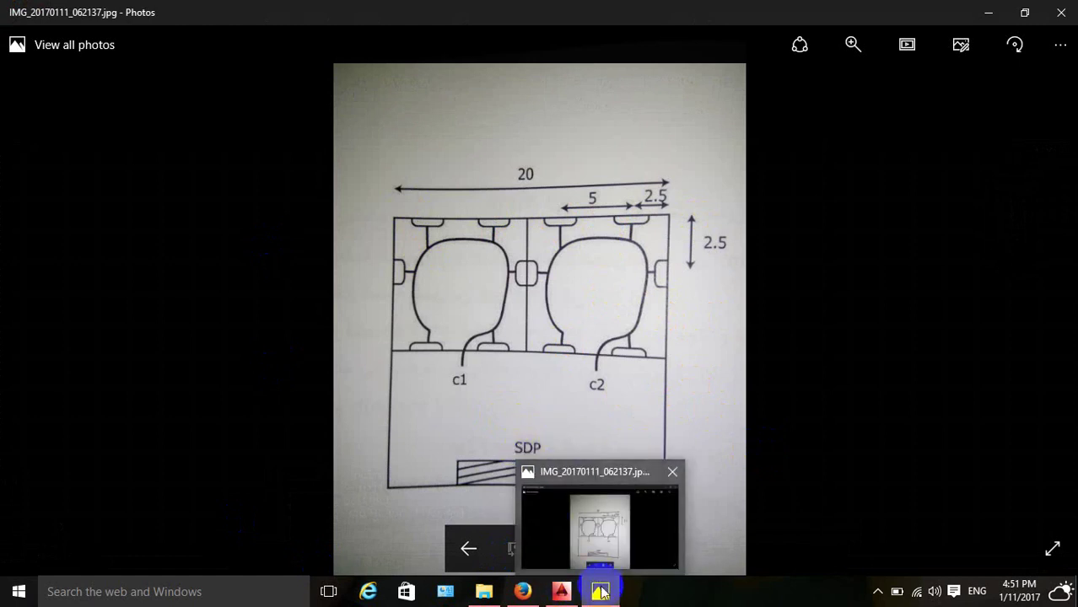
click(561, 591)
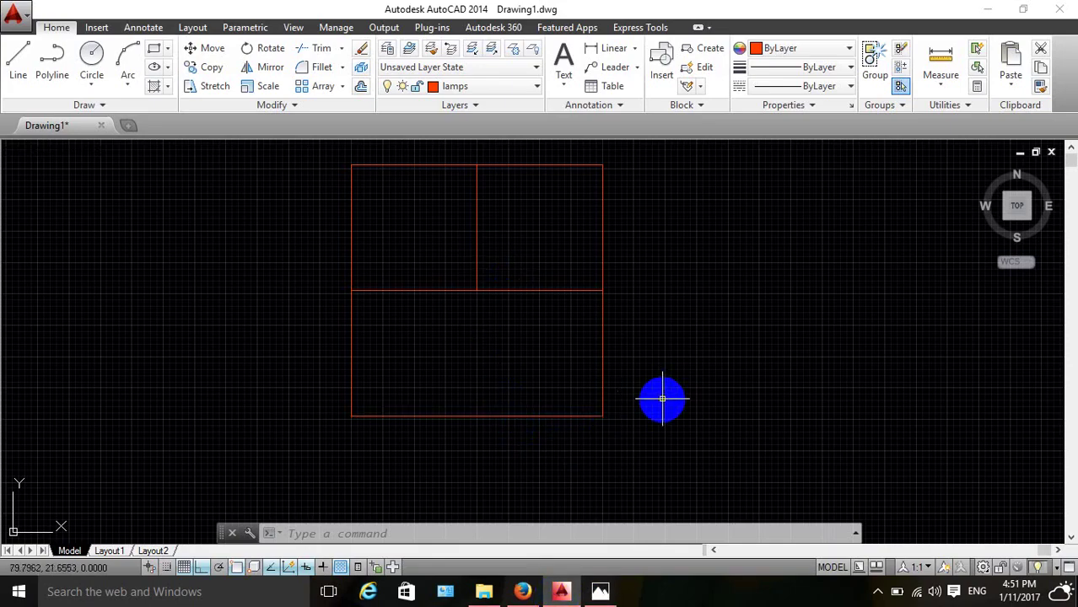
Draw the SDP outline with LINE, going up, left and back down to the bottom wall.
text(l)
key(Return)
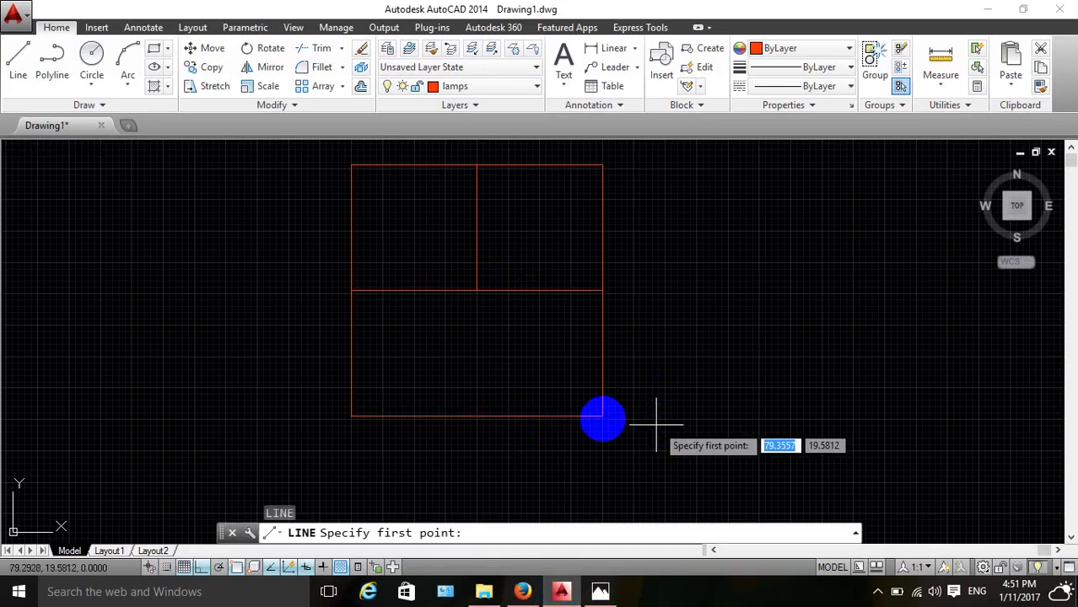
click(519, 415)
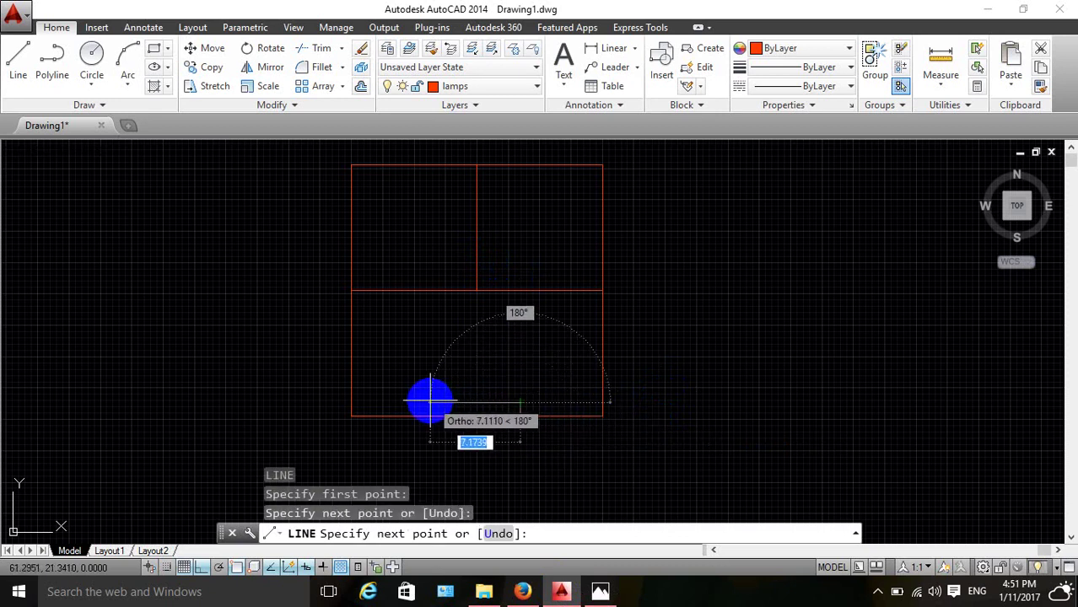
click(430, 403)
click(426, 415)
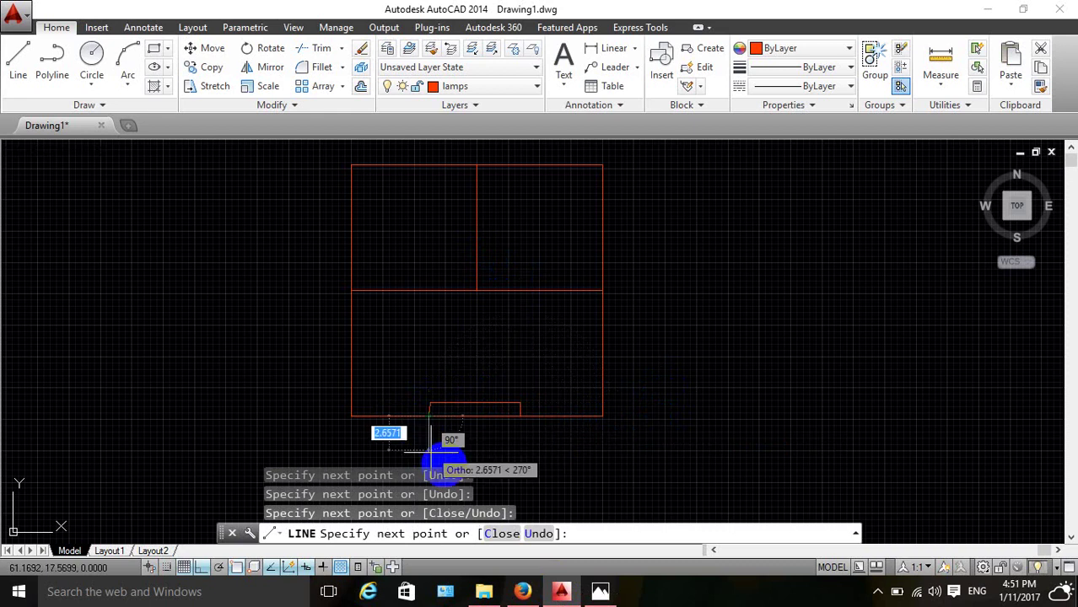
scroll(457, 424, up, 5)
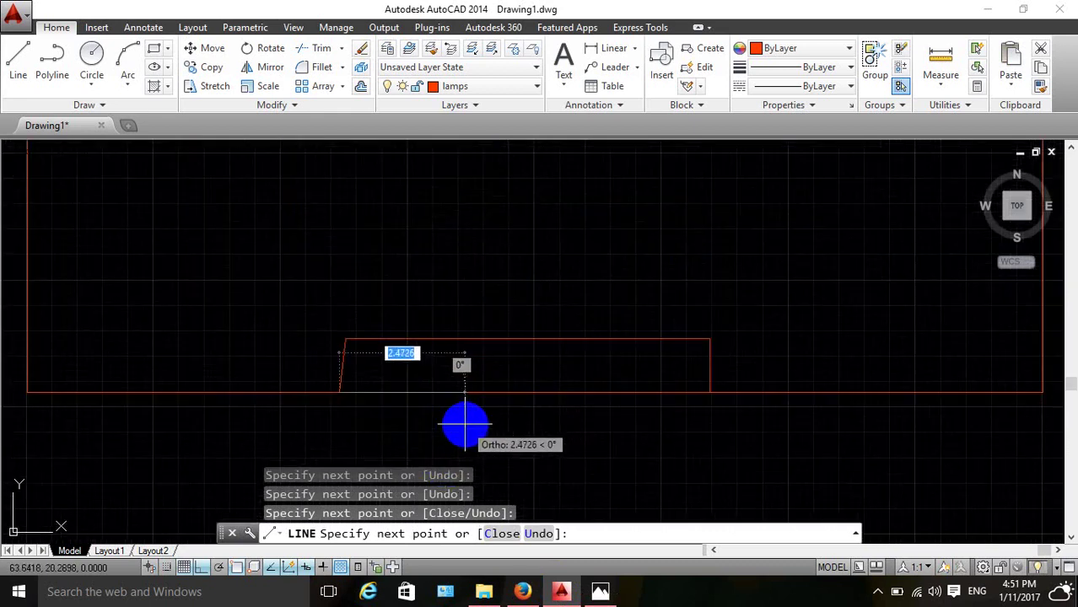
key(Escape)
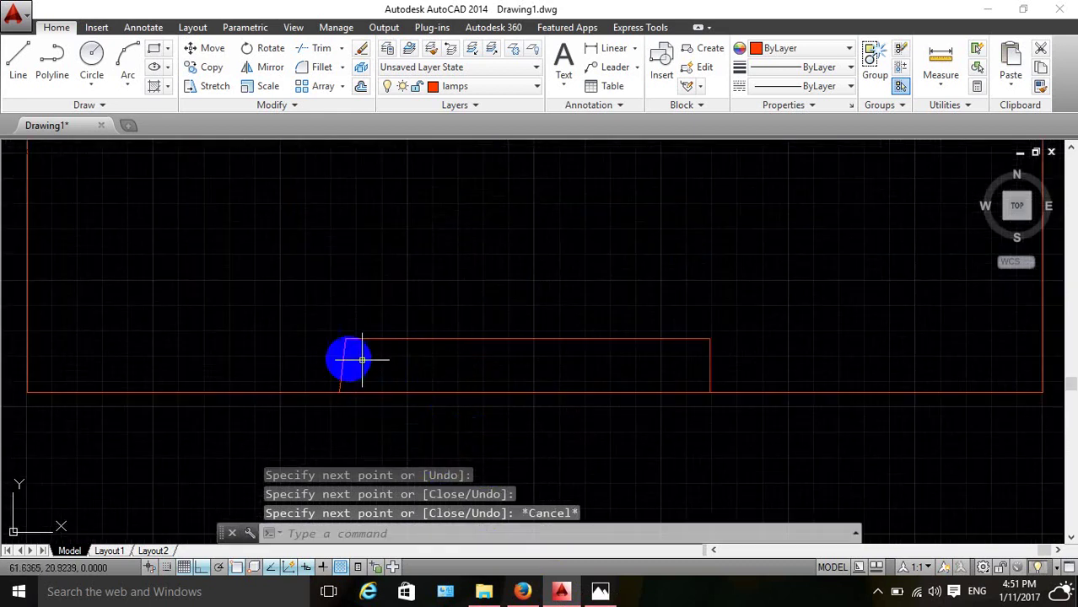
Replace the crooked left side of the SDP outline with a straight vertical line.
click(343, 363)
key(Delete)
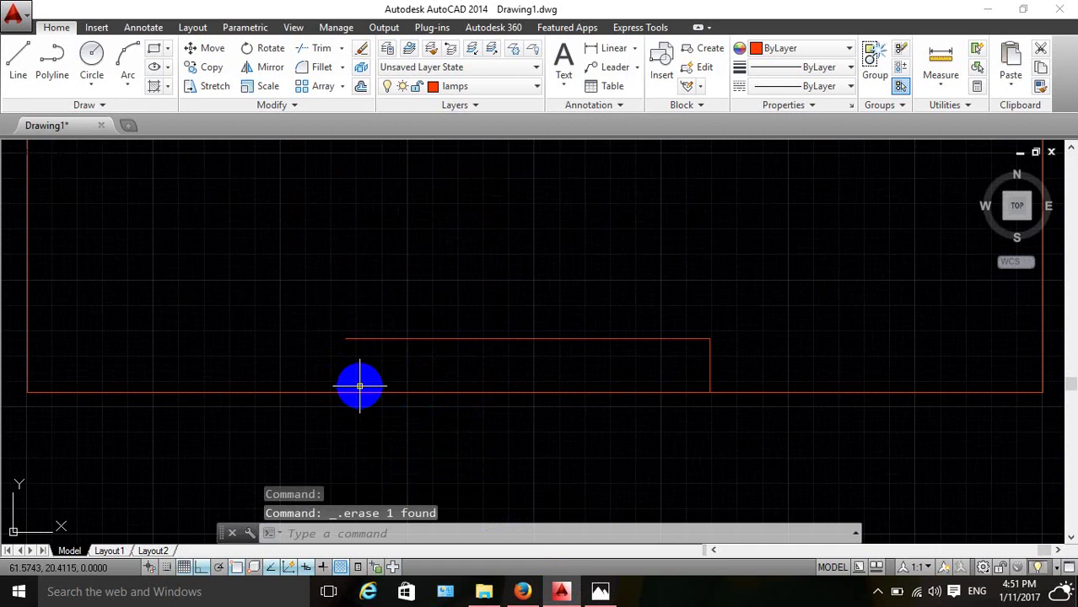
text(l)
key(Return)
click(346, 339)
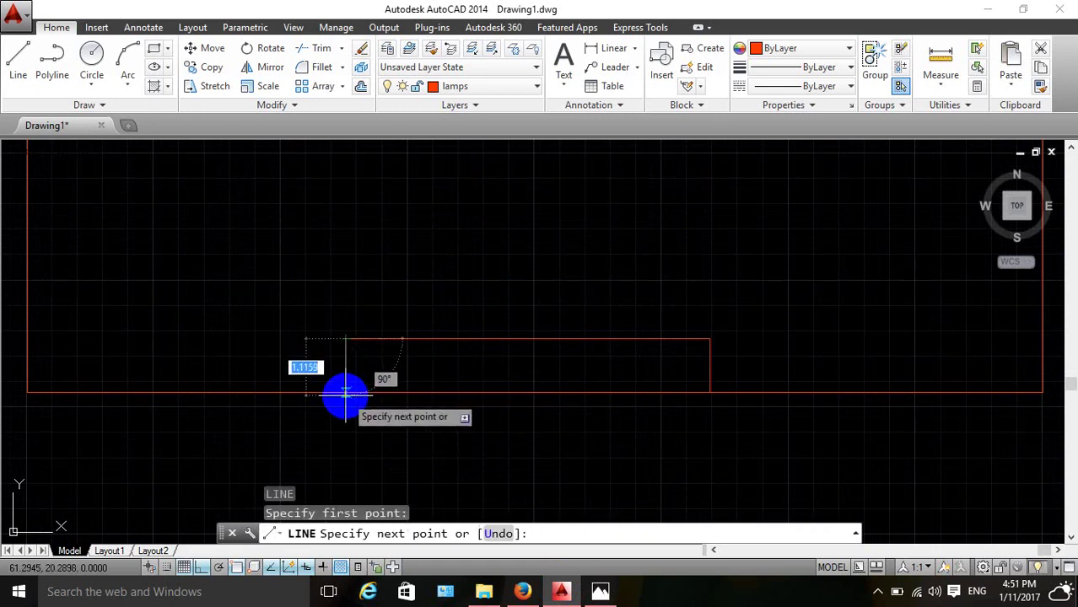
click(346, 393)
key(Escape)
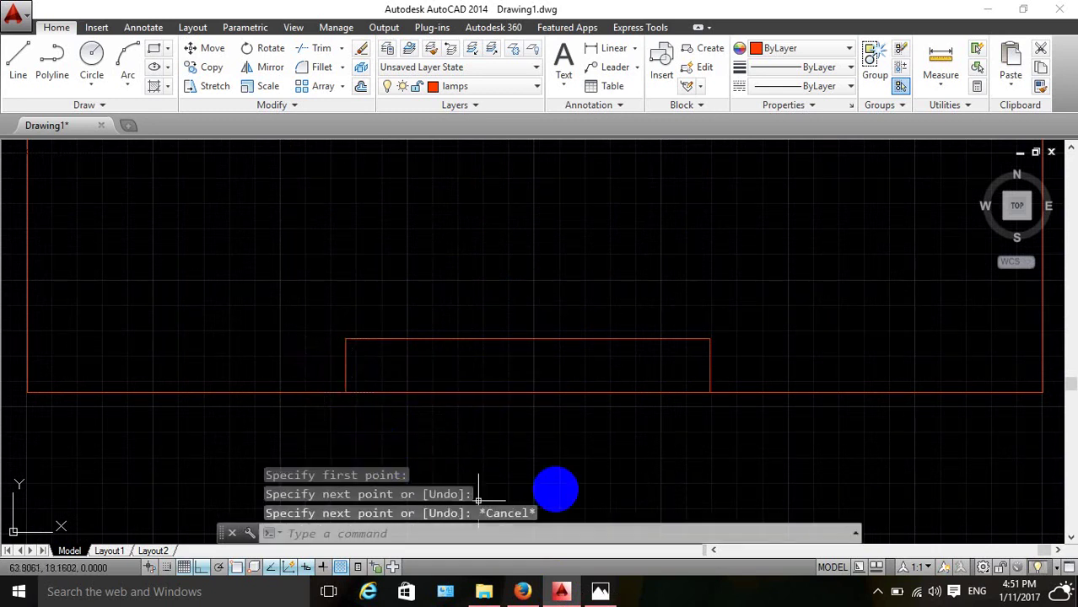
scroll(570, 460, down, 2)
scroll(695, 449, down, 2)
scroll(645, 476, down, 2)
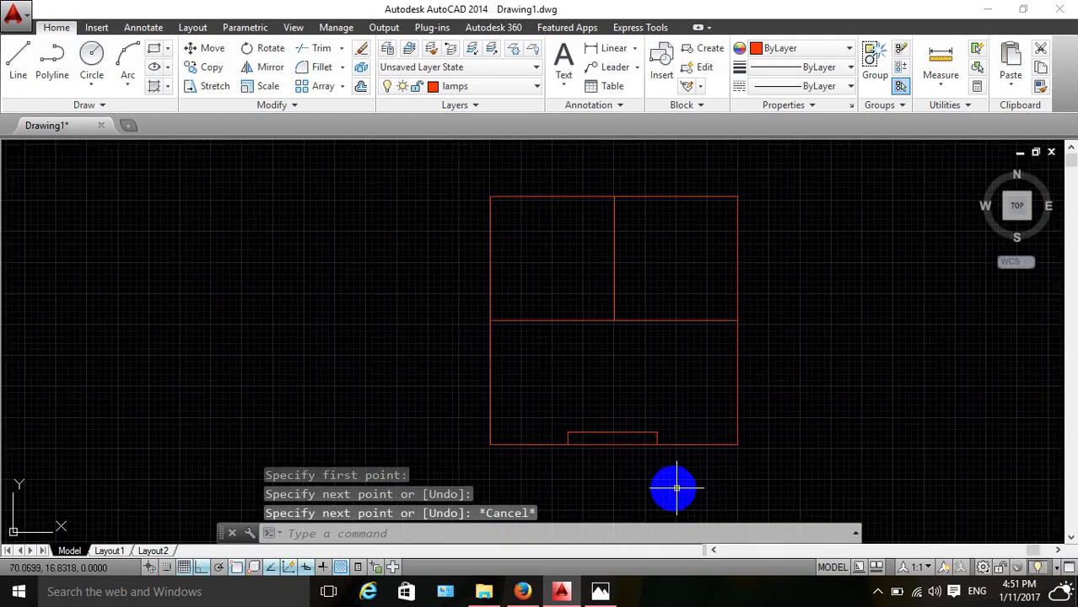
scroll(634, 487, up, 2)
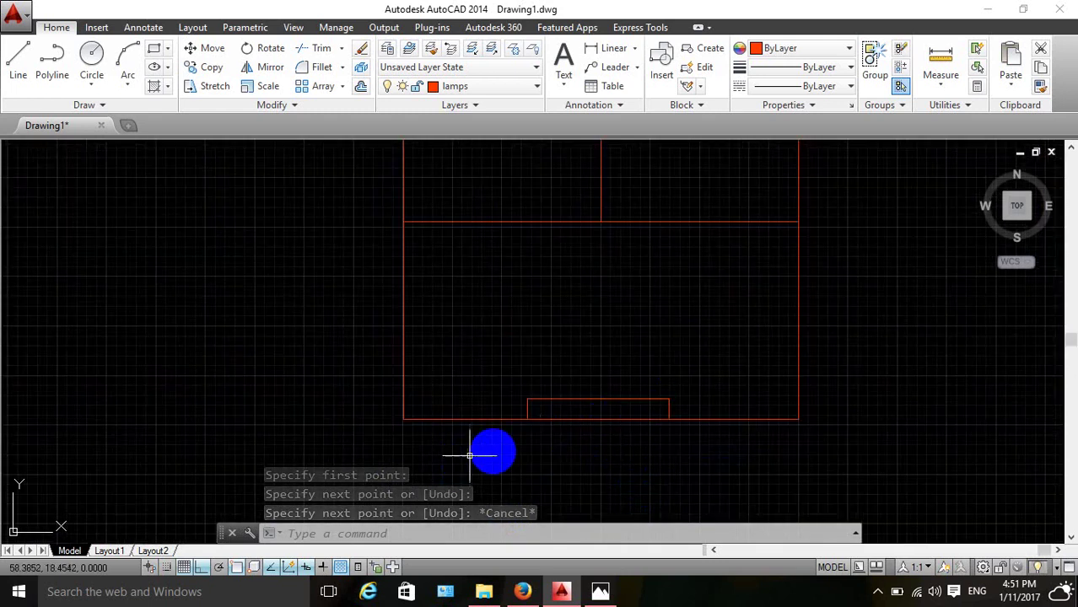
scroll(516, 449, up, 3)
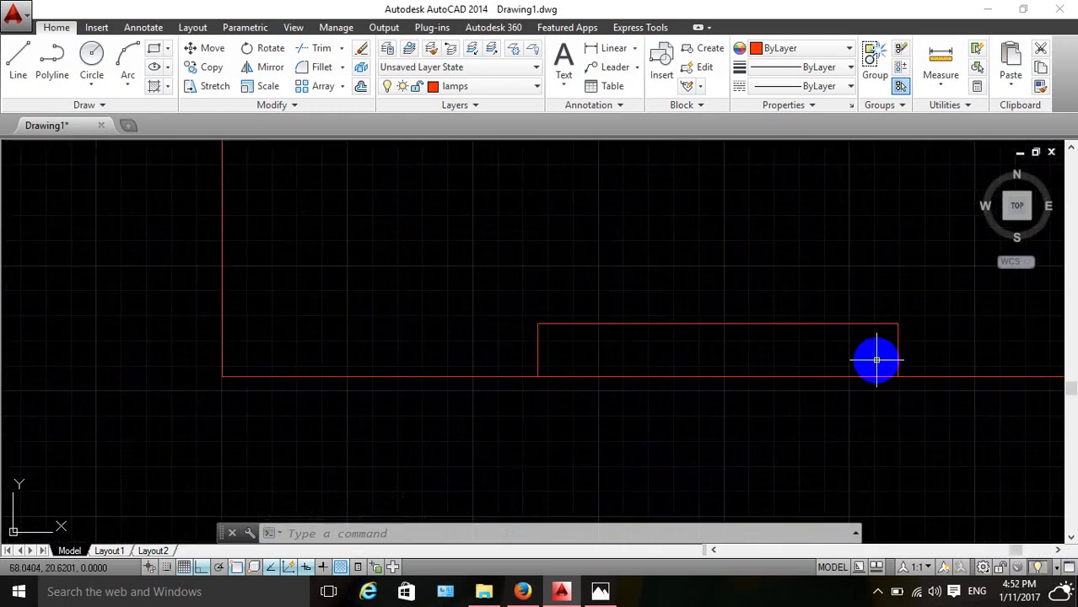
Draw a diagonal from the SDP rectangle's top-right corner to its bottom-left corner, with Ortho off.
key(Return)
click(898, 324)
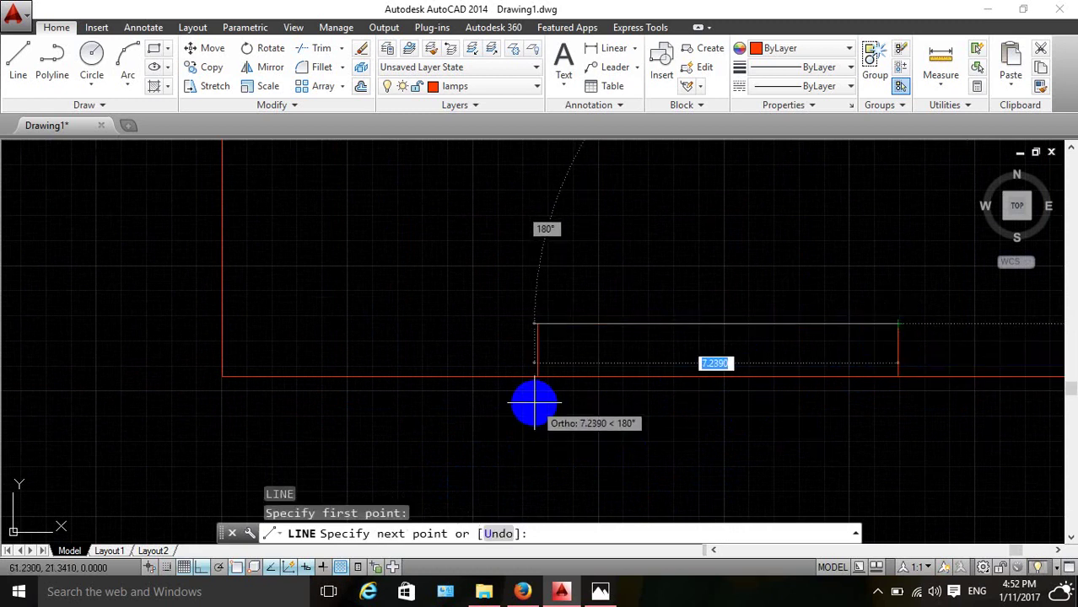
key(F8)
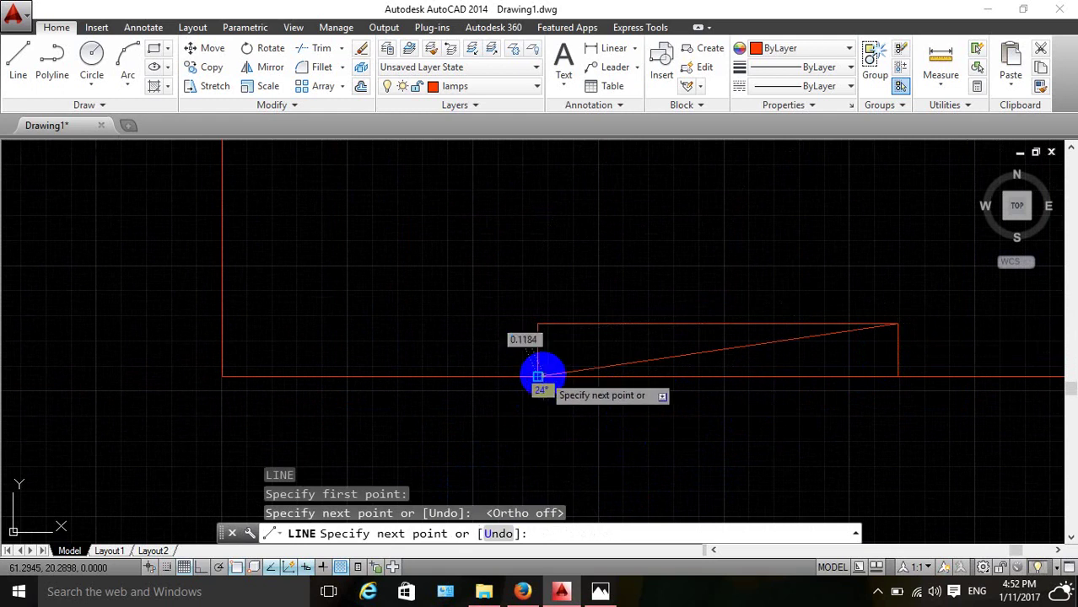
key(Escape)
Hatch the wedge-shaped triangle inside the SDP rectangle.
text(h)
key(Return)
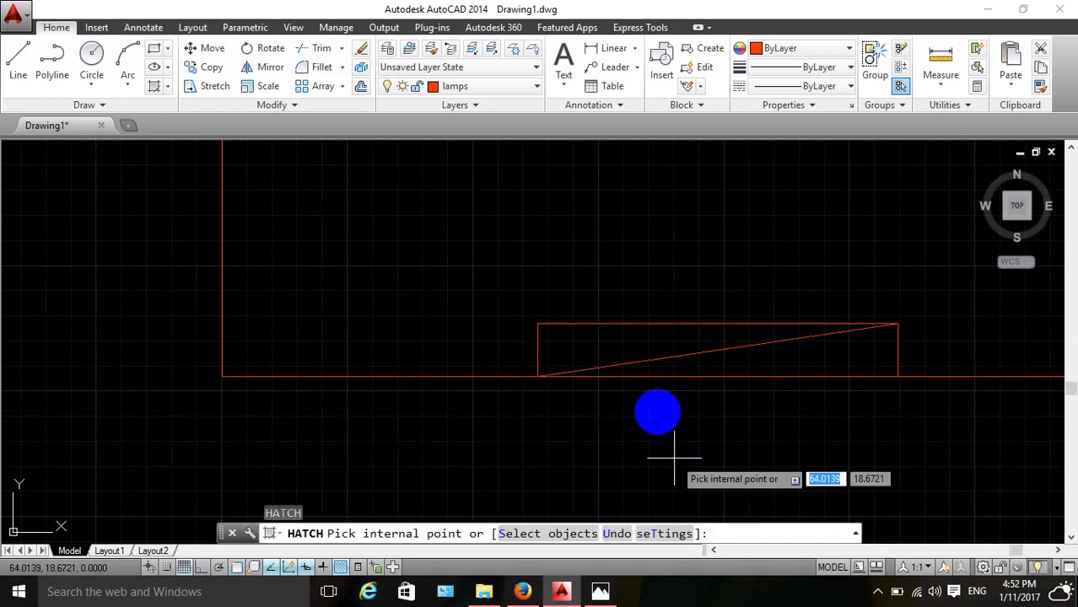
click(615, 344)
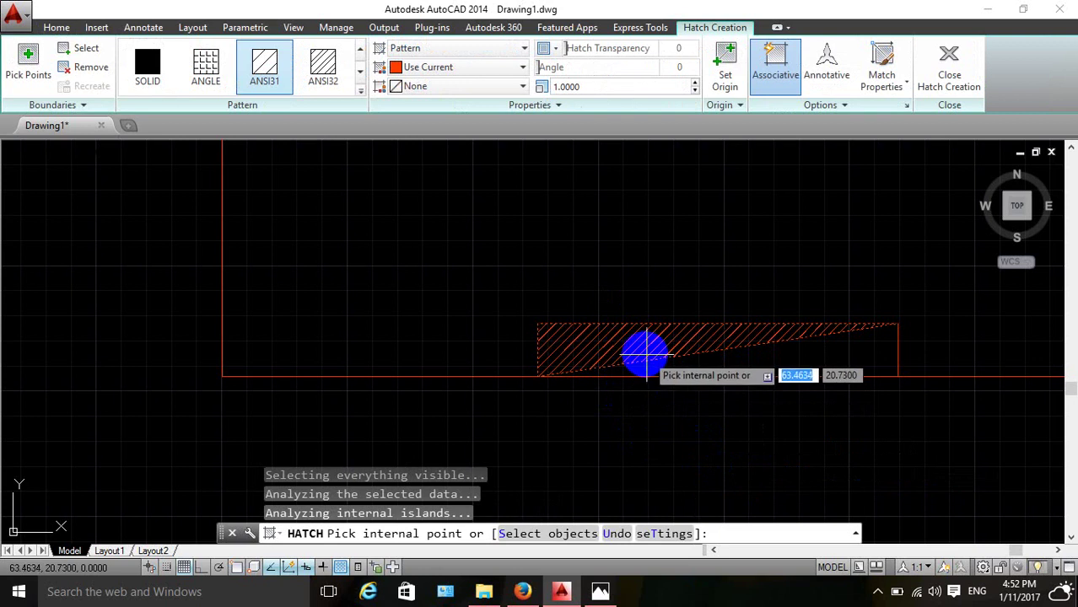
click(641, 350)
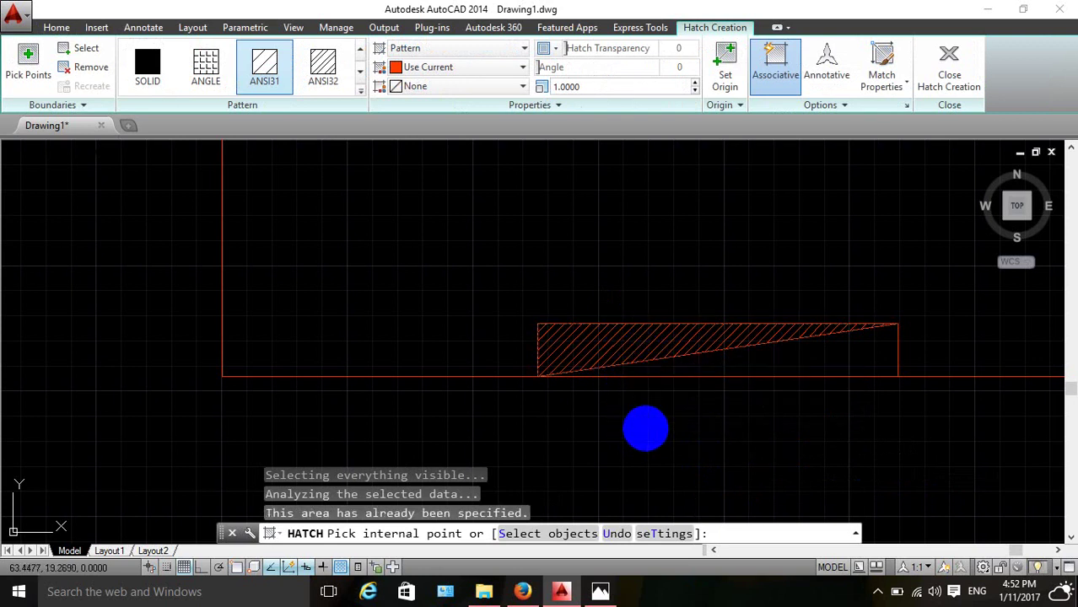
key(Escape)
key(Escape)
key(Escape)
Change the hatch scale to 5 in Quick Properties using QuickCalc.
click(608, 346)
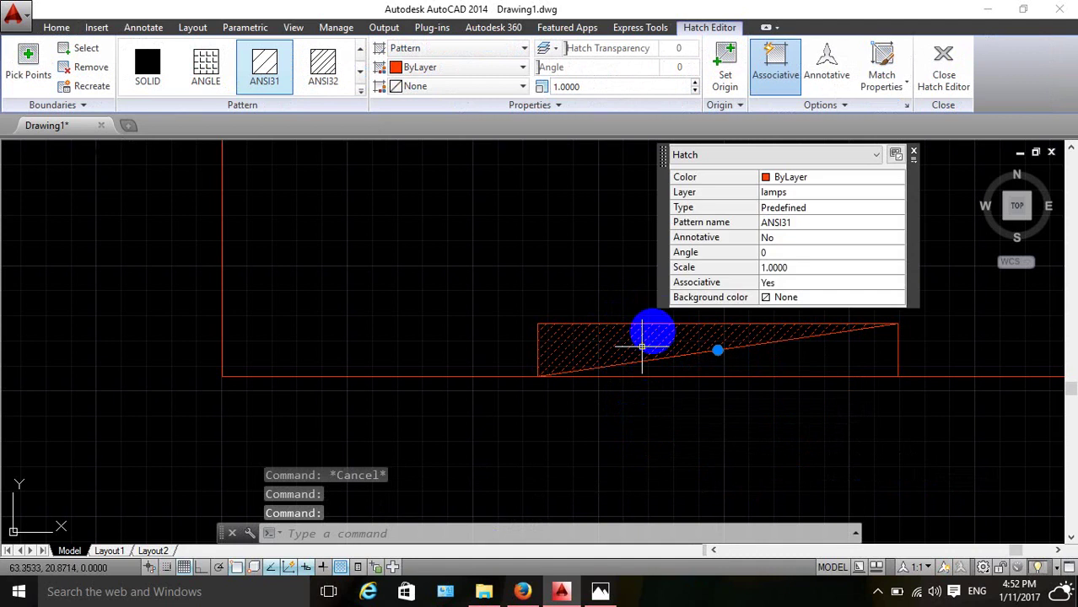
click(766, 267)
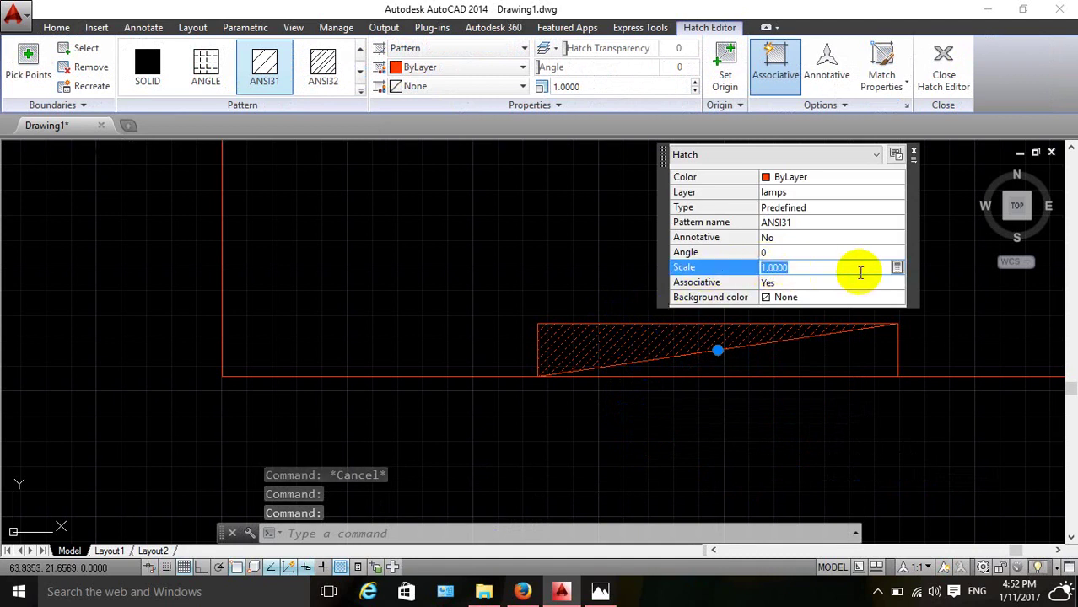
click(896, 268)
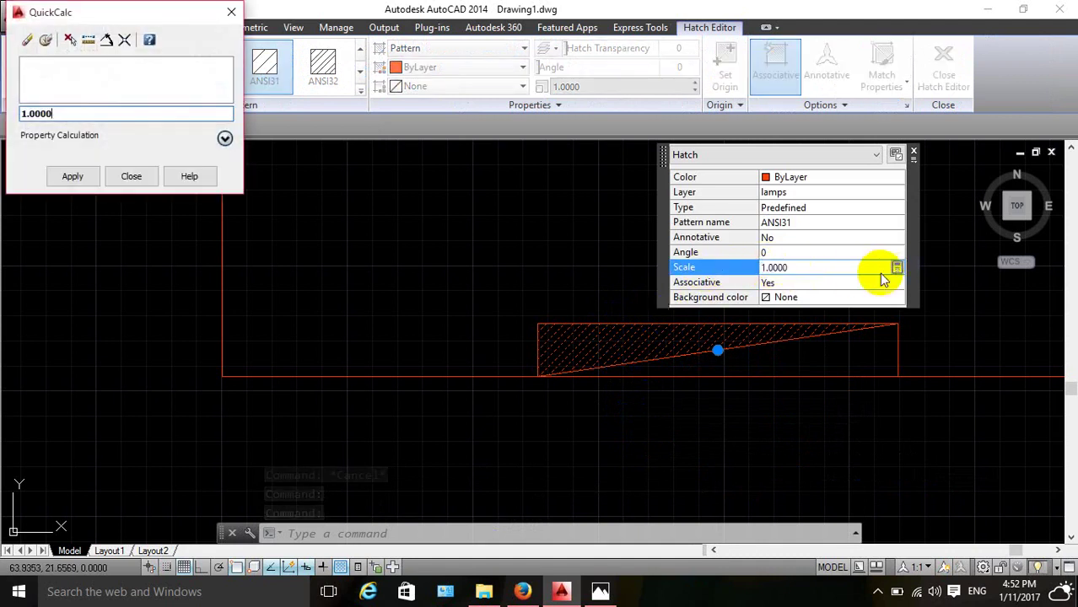
drag(56, 113, 4, 117)
text(5)
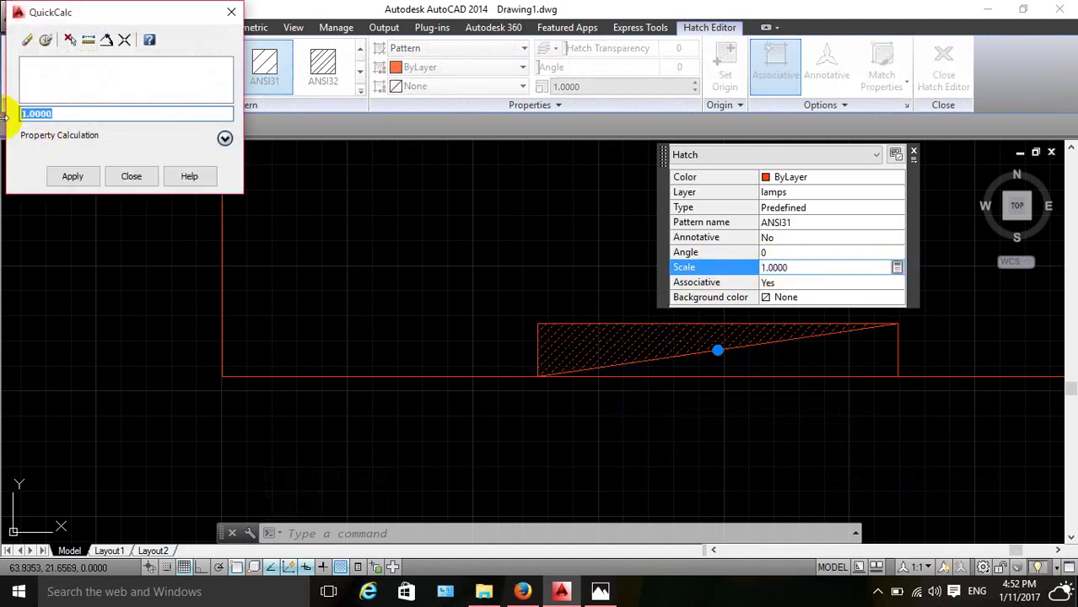
click(68, 175)
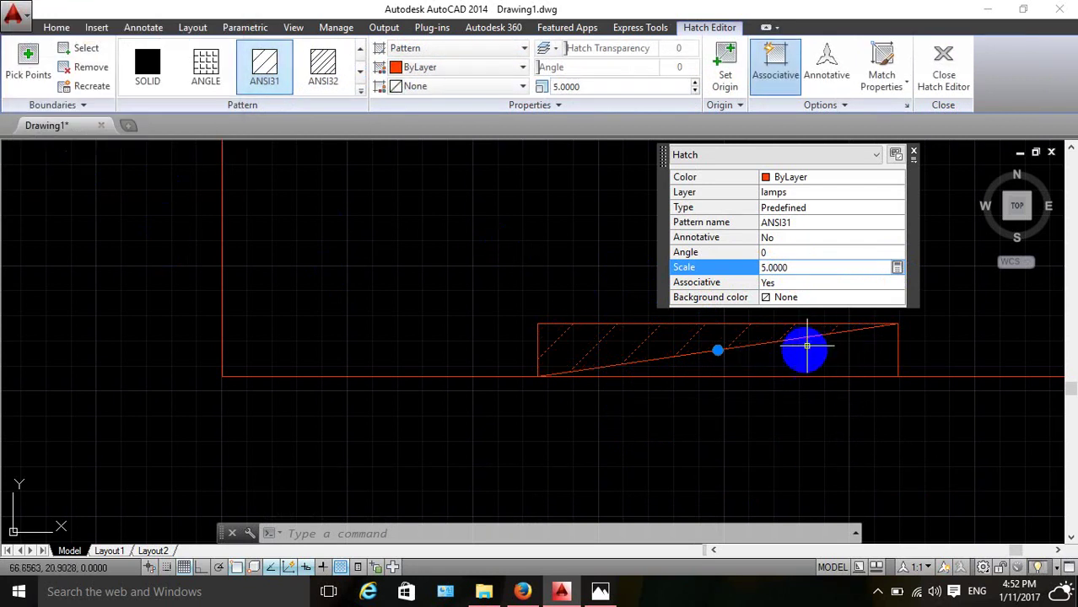
key(Escape)
scroll(688, 344, down, 3)
Place a multiline text 'SDP' in a box just above the hatched wedge.
scroll(863, 403, down, 4)
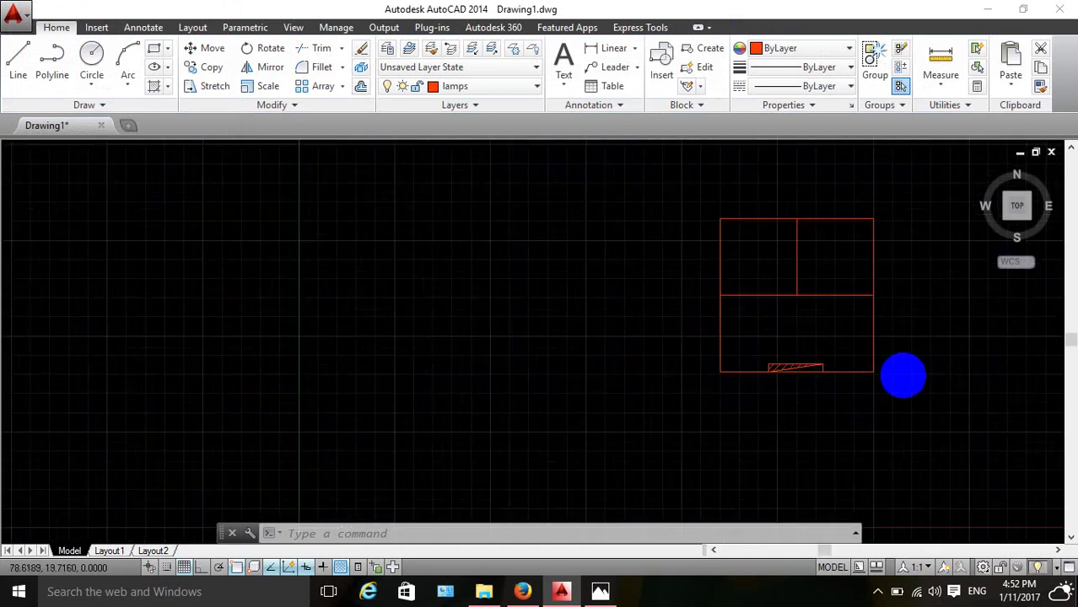
scroll(900, 362, up, 2)
scroll(891, 249, down, 2)
scroll(917, 183, up, 2)
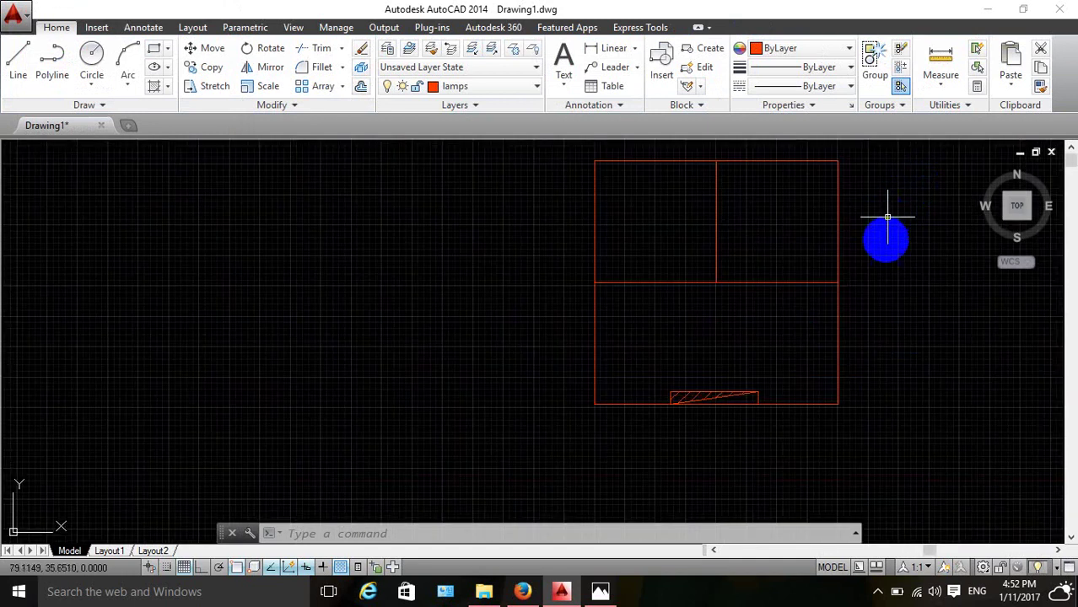
scroll(898, 257, down, 2)
scroll(913, 275, up, 2)
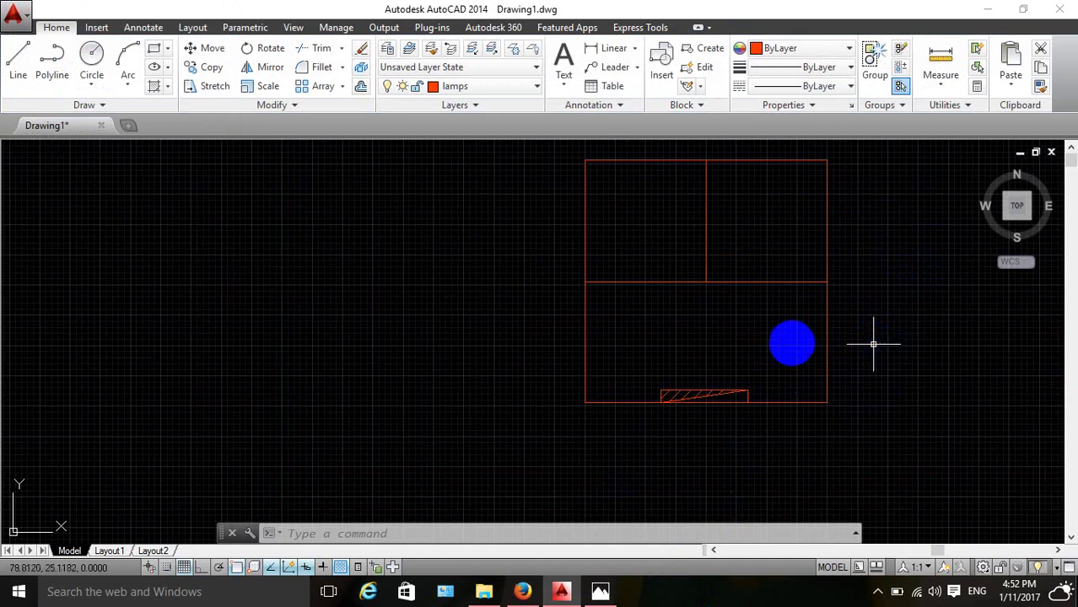
text(T)
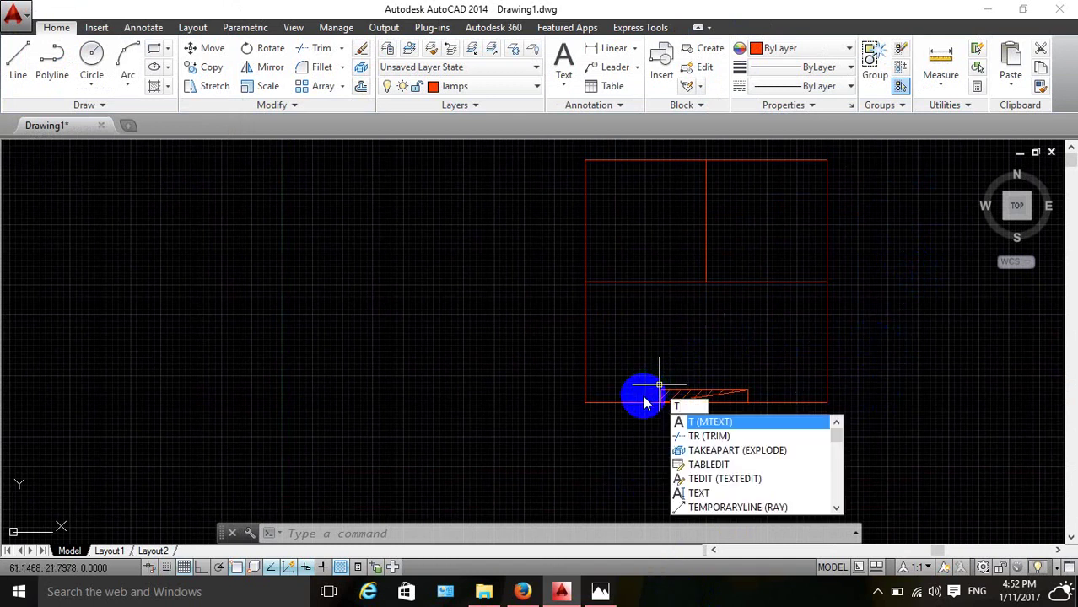
key(Return)
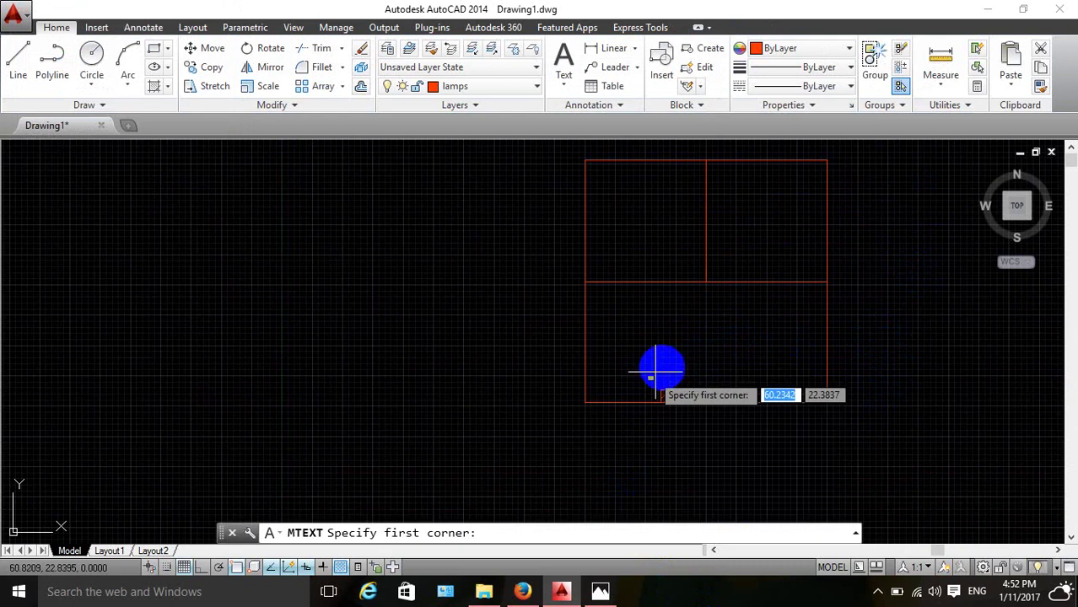
click(664, 369)
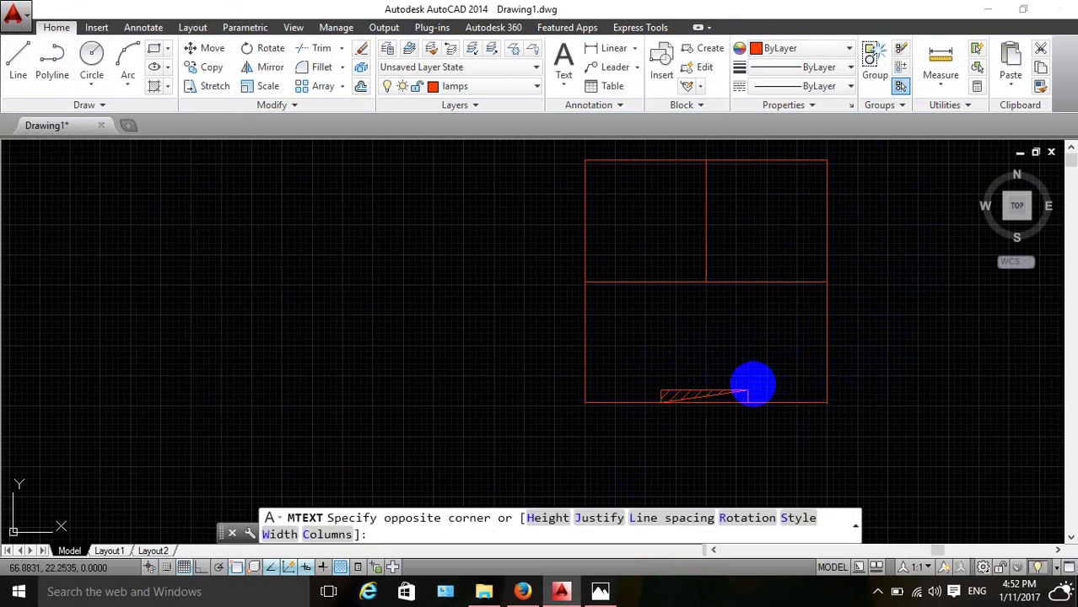
click(593, 408)
text(SDF)
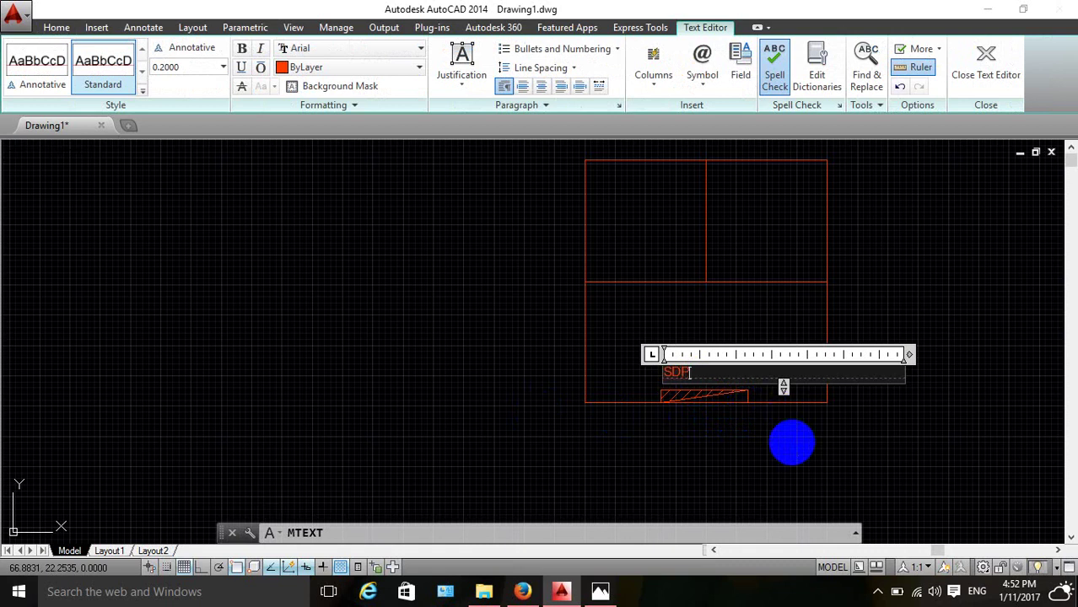
click(793, 442)
scroll(667, 369, up, 2)
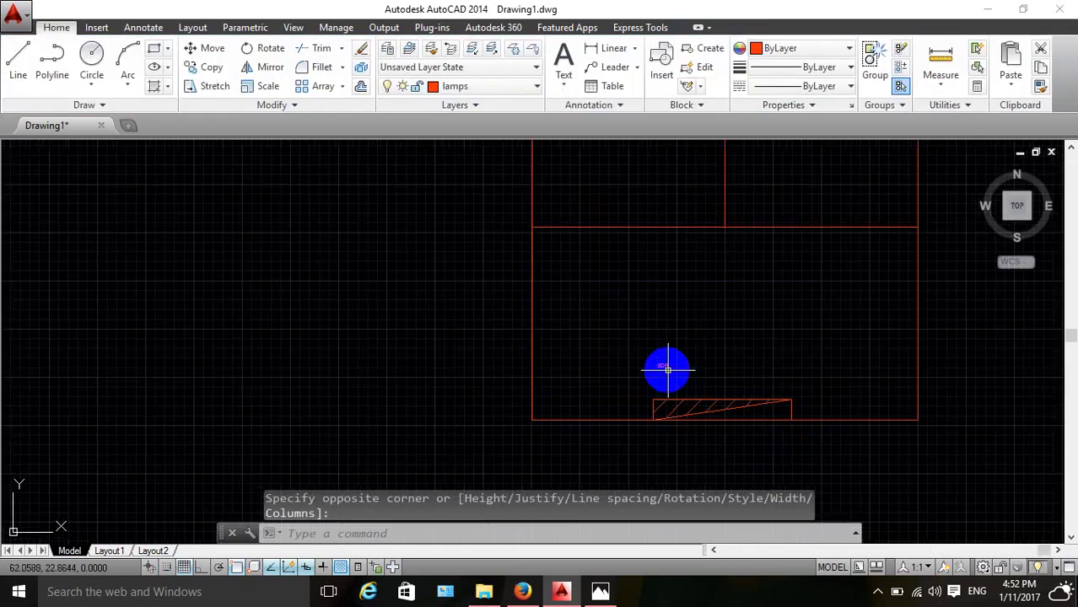
scroll(669, 370, up, 2)
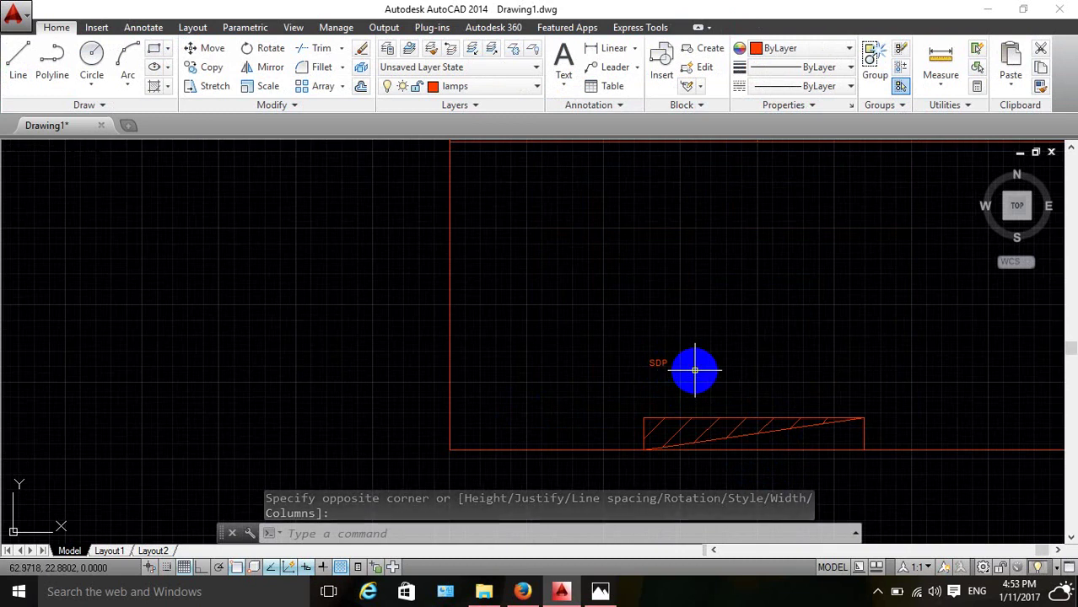
Scale the SDP text by a factor of 3 from a base point on the label.
text(sc)
click(694, 369)
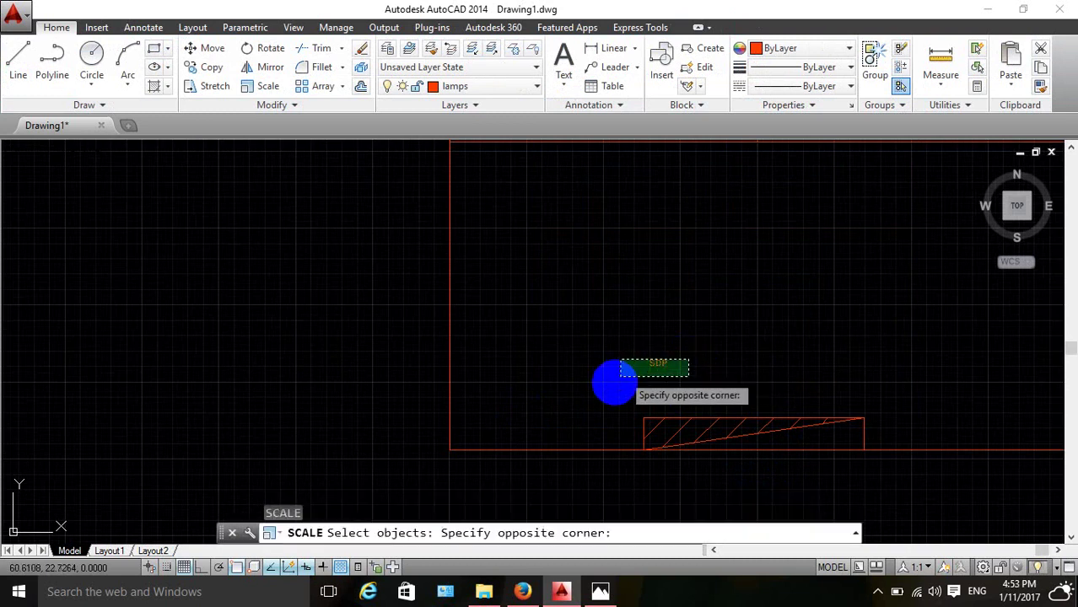
click(622, 377)
key(Return)
click(657, 363)
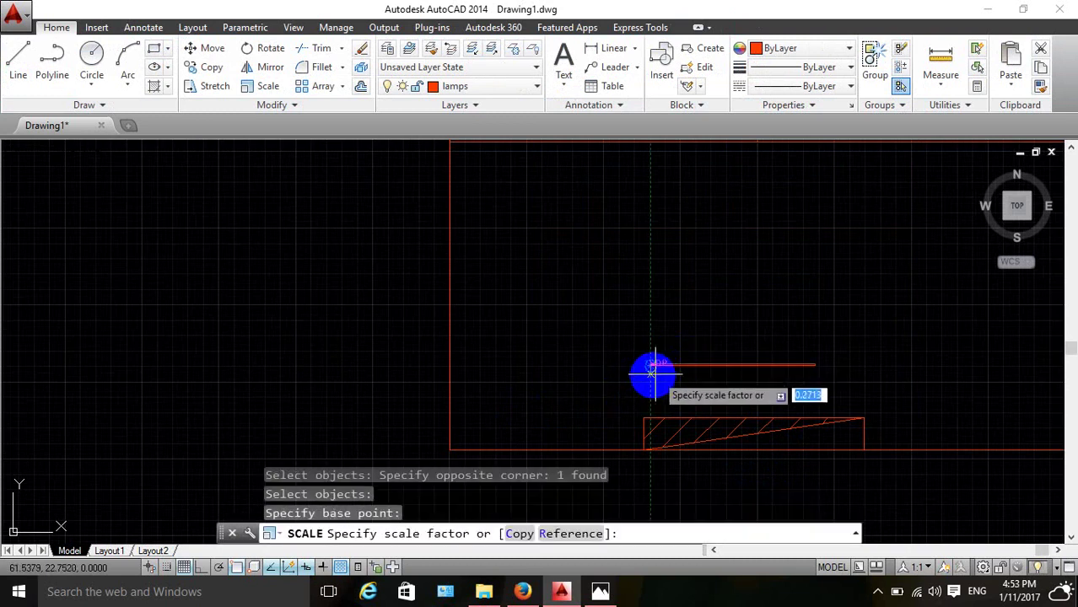
text(3)
key(Return)
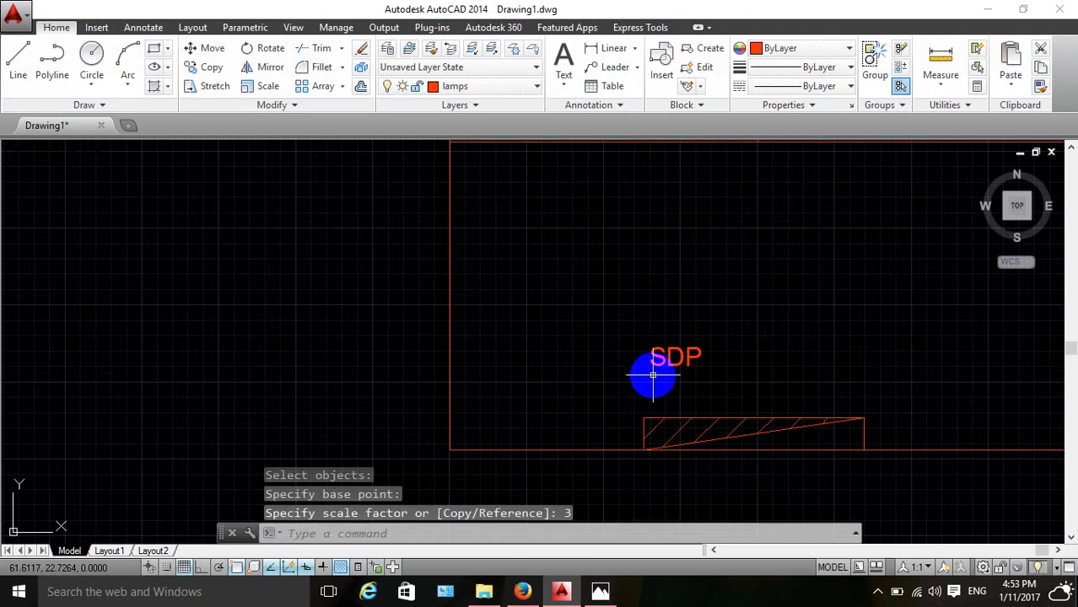
scroll(890, 405, down, 3)
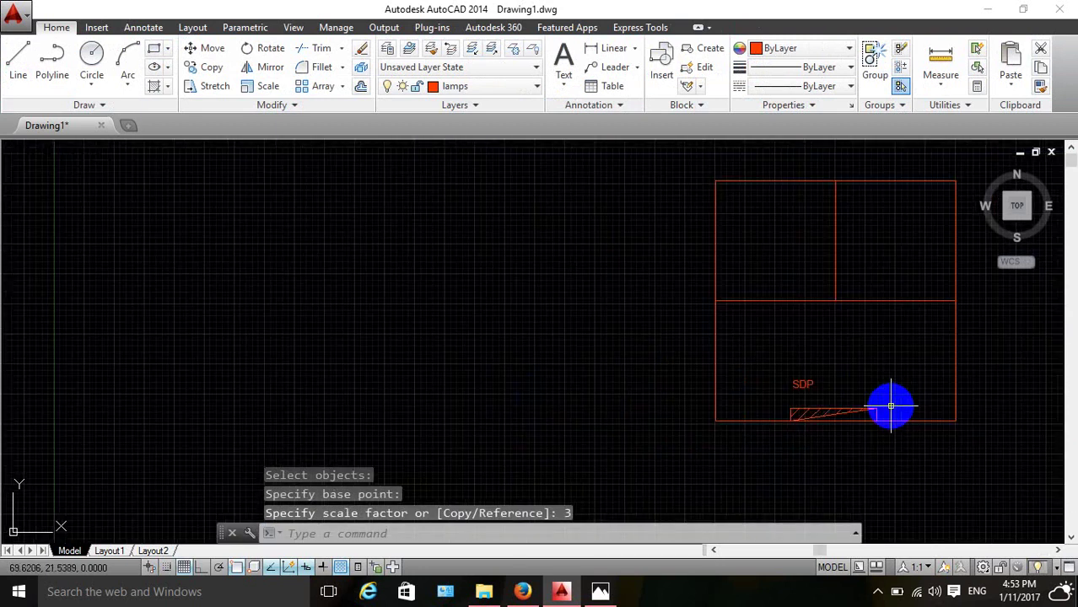
Move the SDP label to just above the hatched wedge.
text(m)
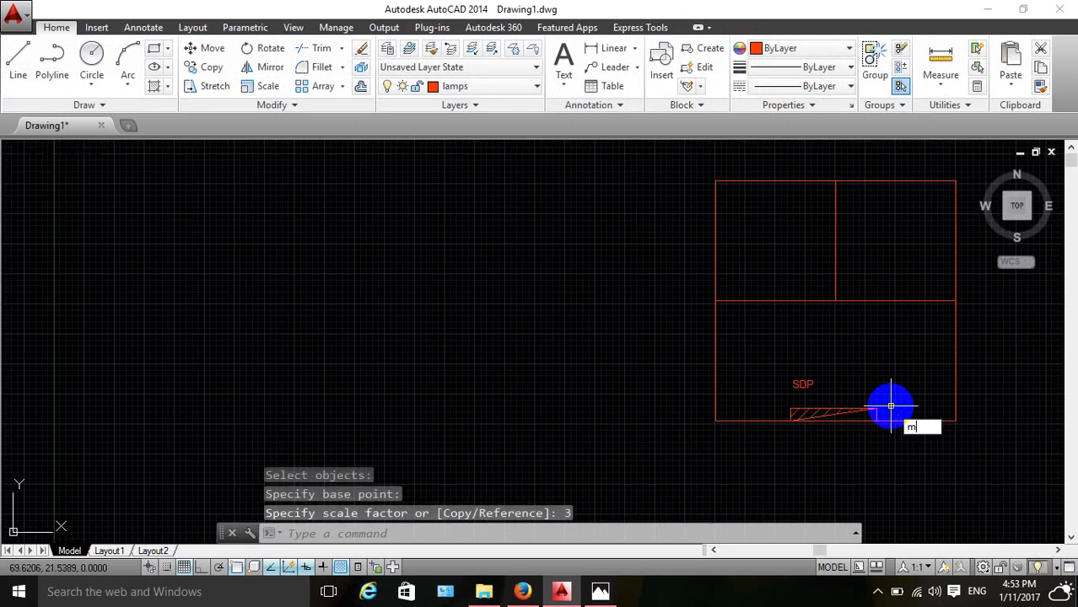
key(Return)
click(801, 402)
key(Return)
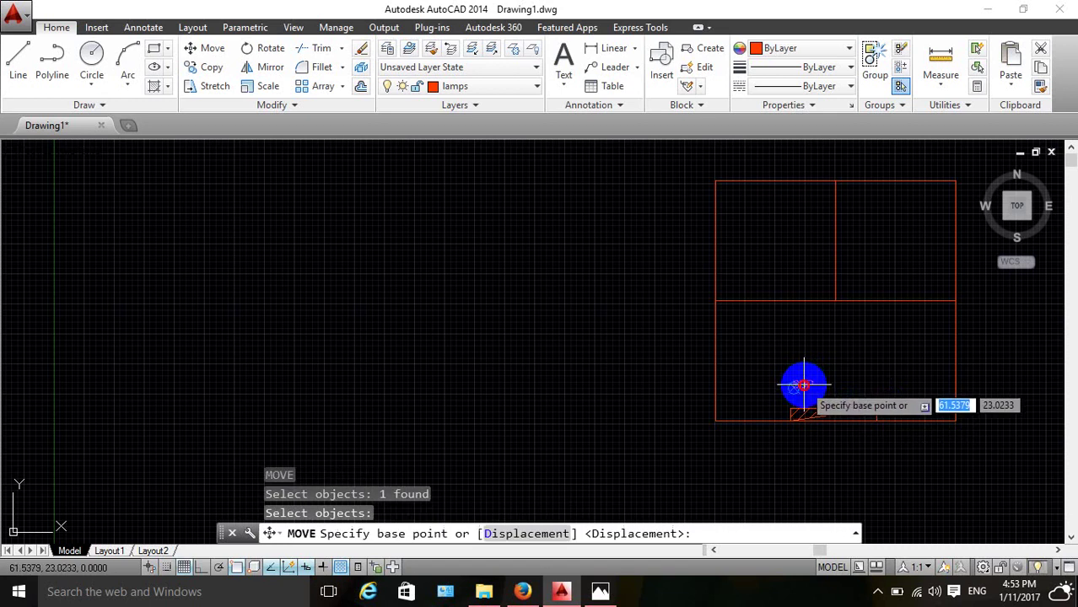
click(798, 403)
scroll(818, 399, up, 1)
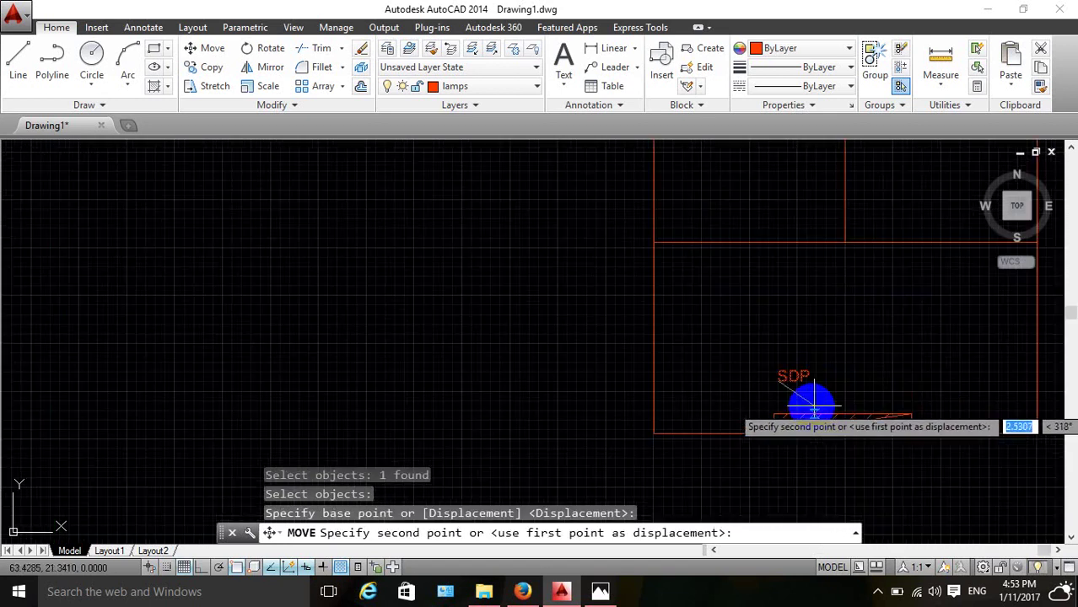
click(812, 397)
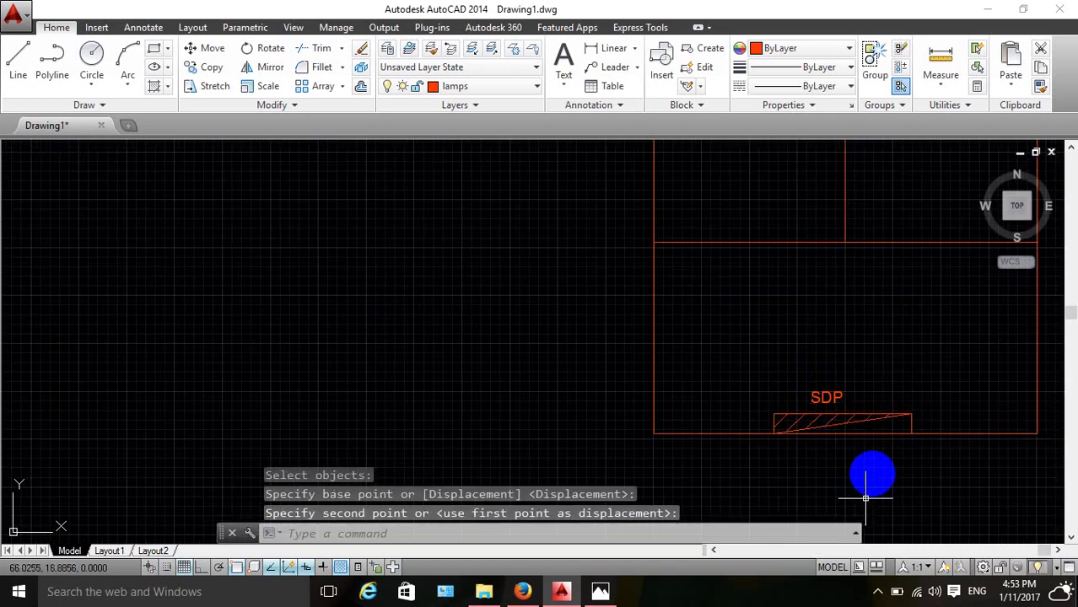
scroll(872, 468, down, 2)
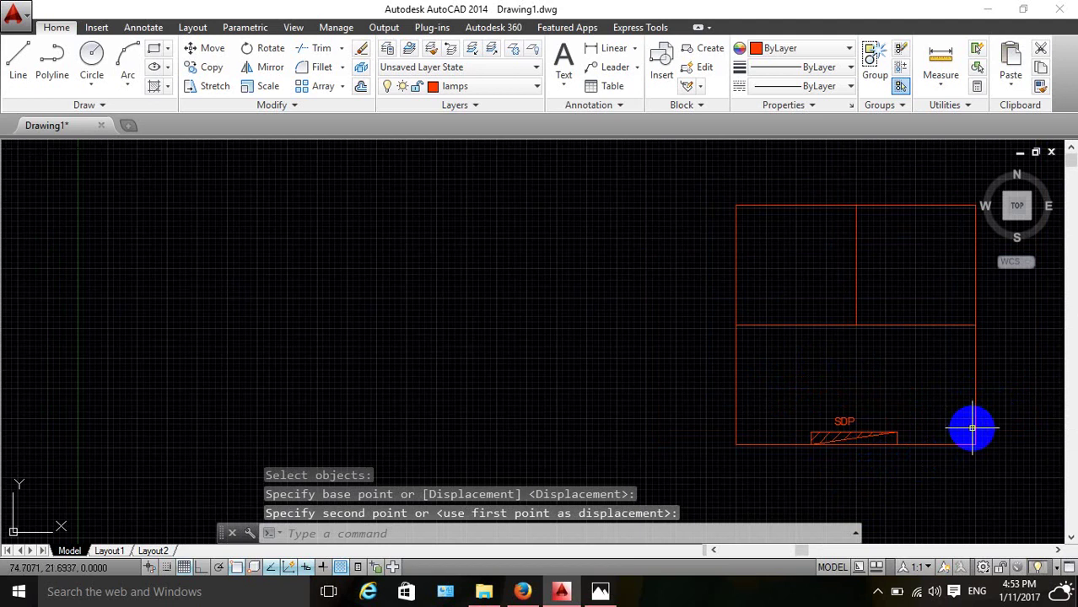
Pan the room layout to the centre and zoom to extents to show the whole drawing.
text(P)
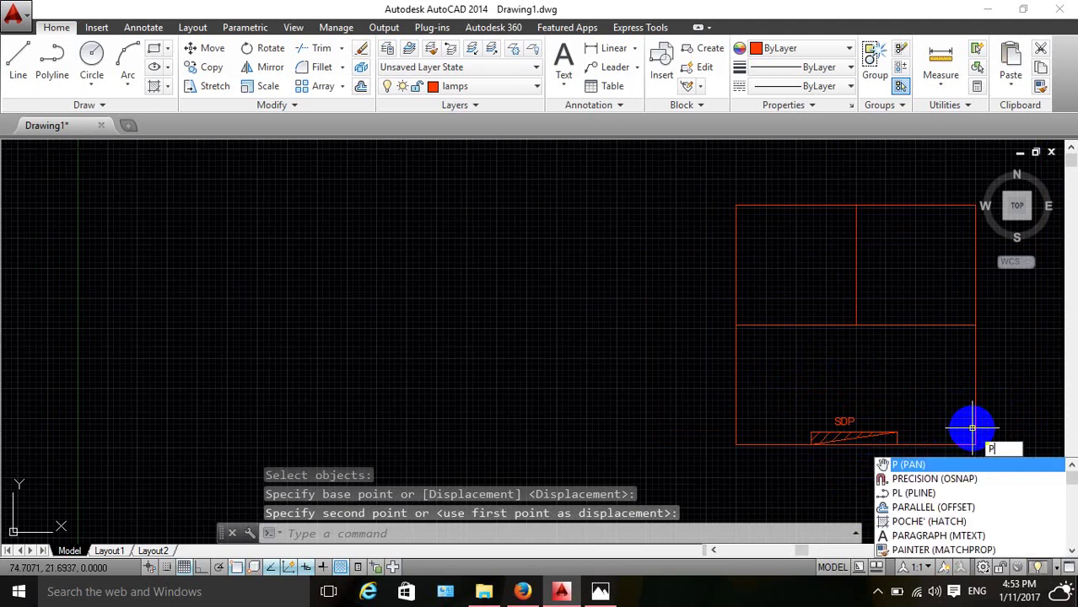
text(AN)
key(Return)
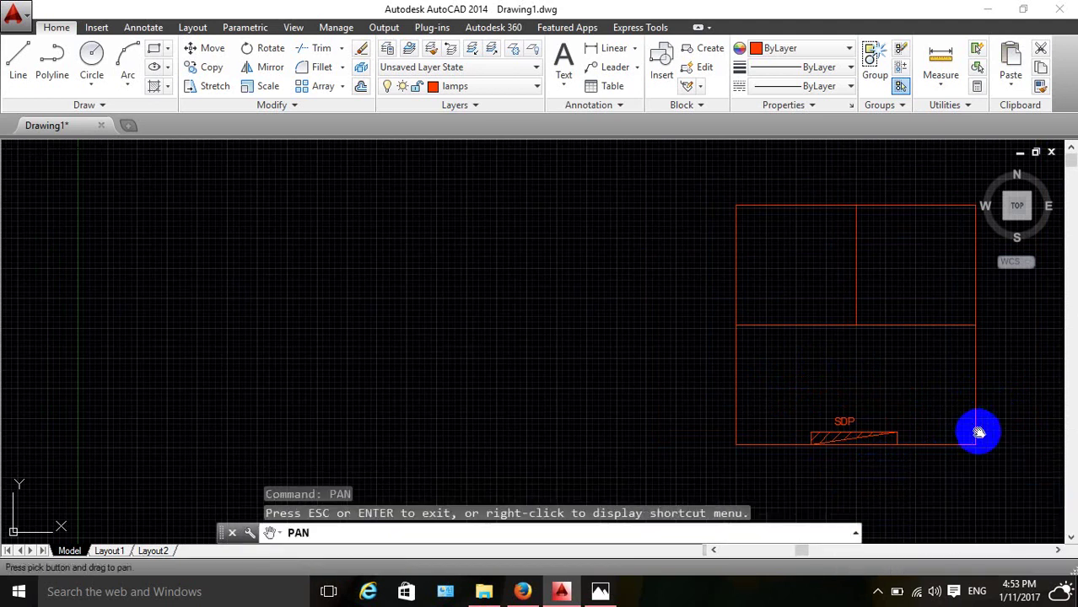
mouse_move(972, 433)
mouse_down()
mouse_move(558, 421)
mouse_move(659, 408)
mouse_up()
scroll(563, 404, up, 2)
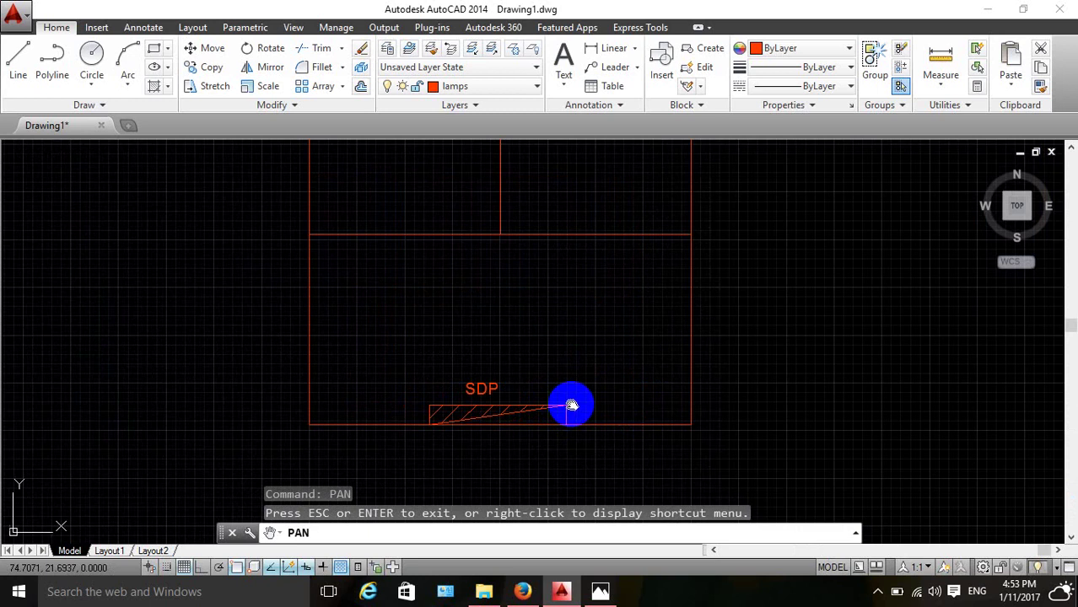
scroll(570, 404, down, 2)
key(Escape)
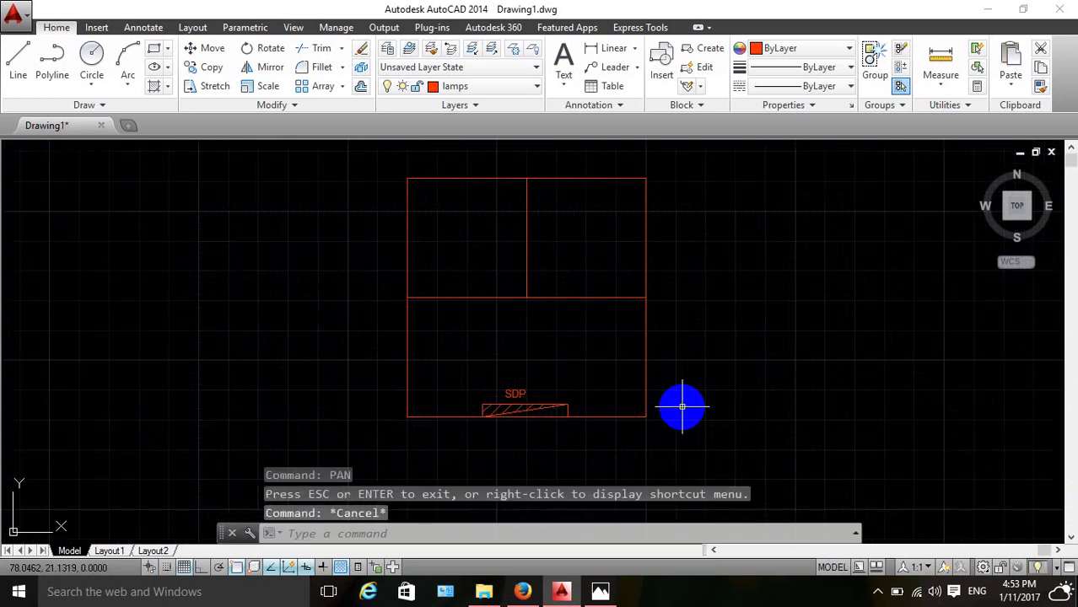
key(Escape)
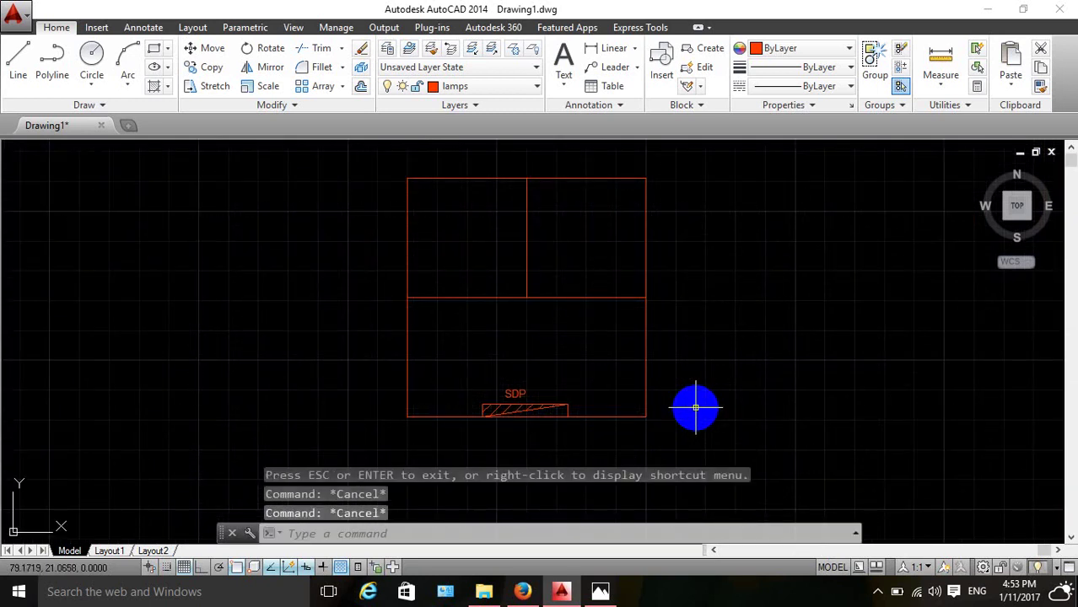
text(e)
key(Return)
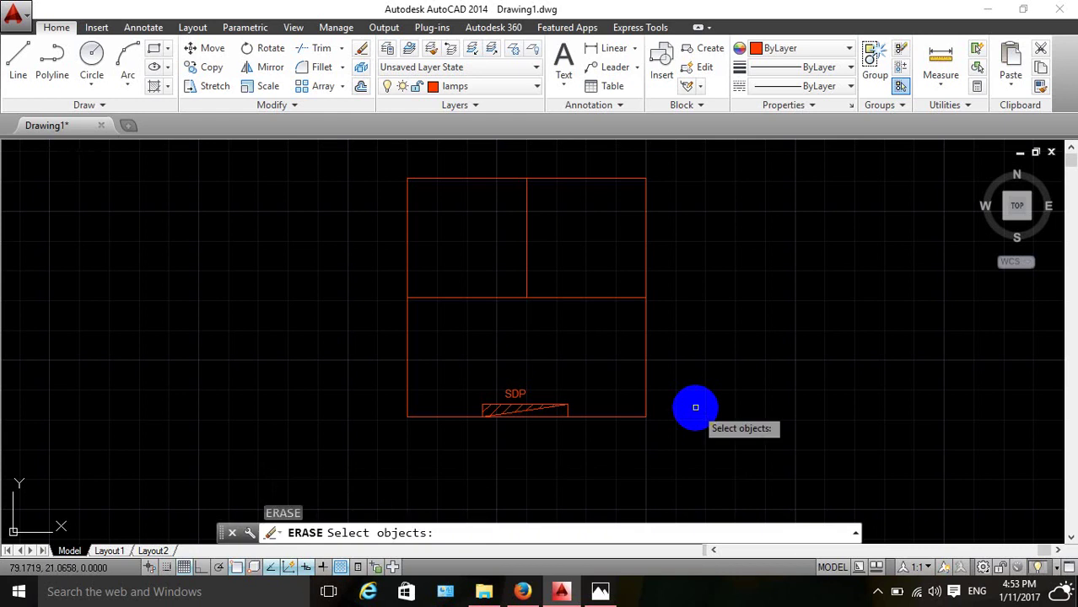
text(z)
key(Return)
key(Escape)
key(Escape)
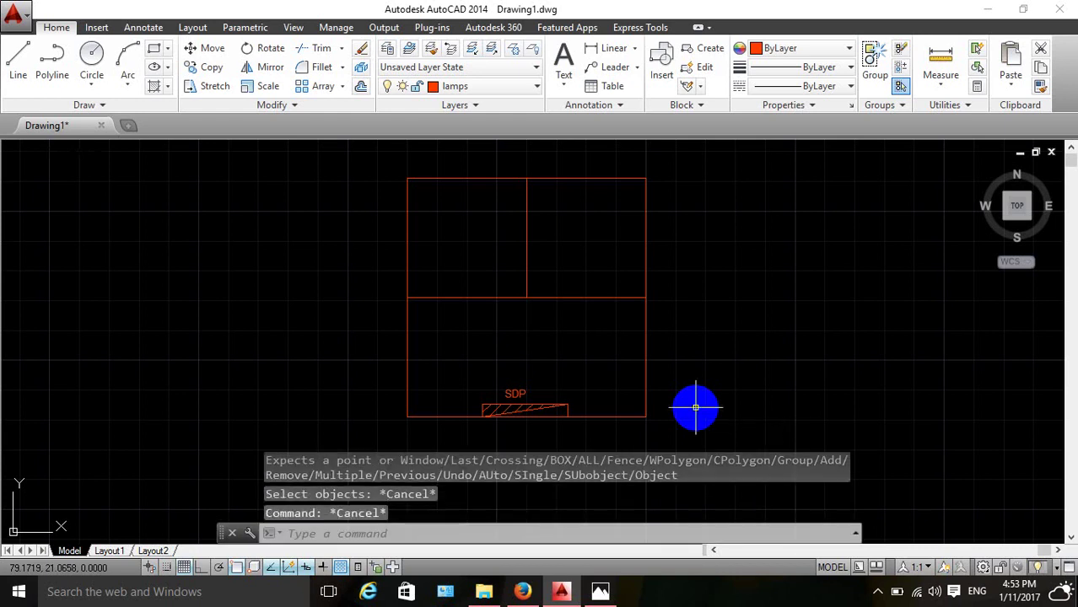
key(Escape)
key(Escape)
key(Return)
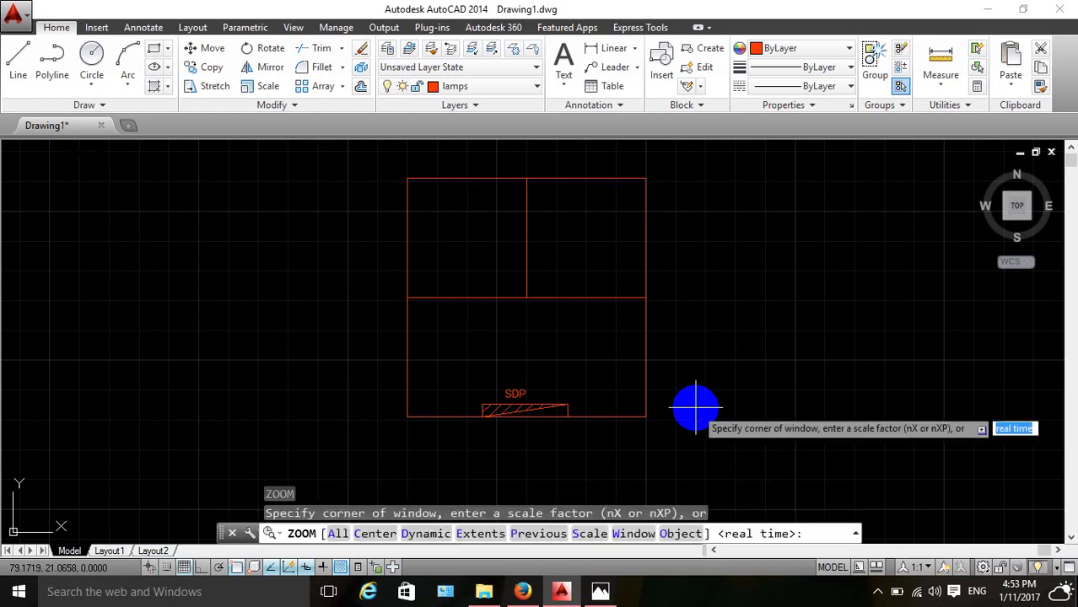
text(e)
key(Return)
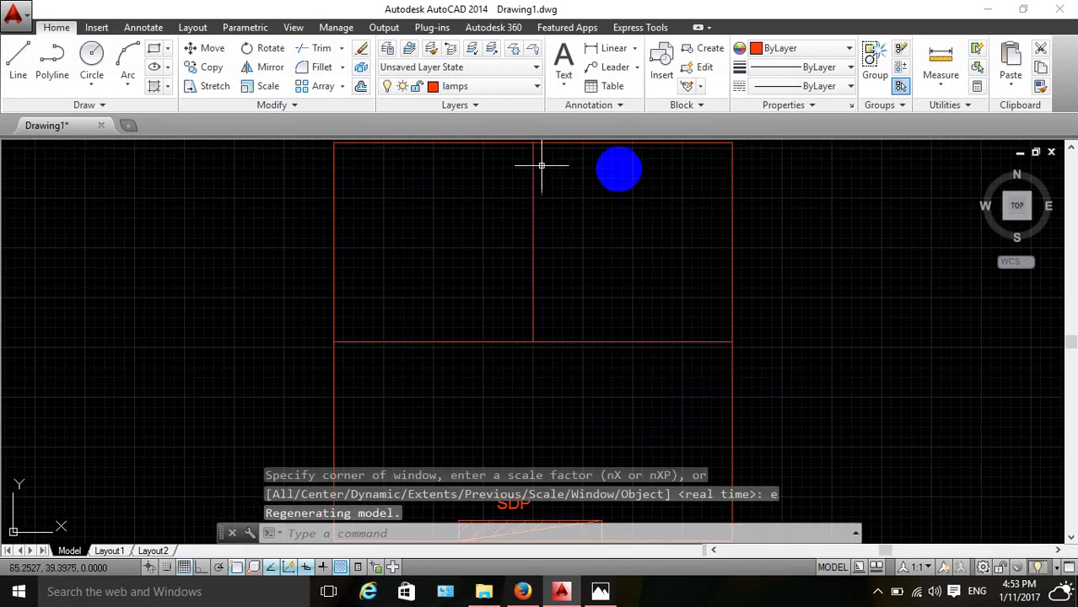
scroll(668, 165, down, 2)
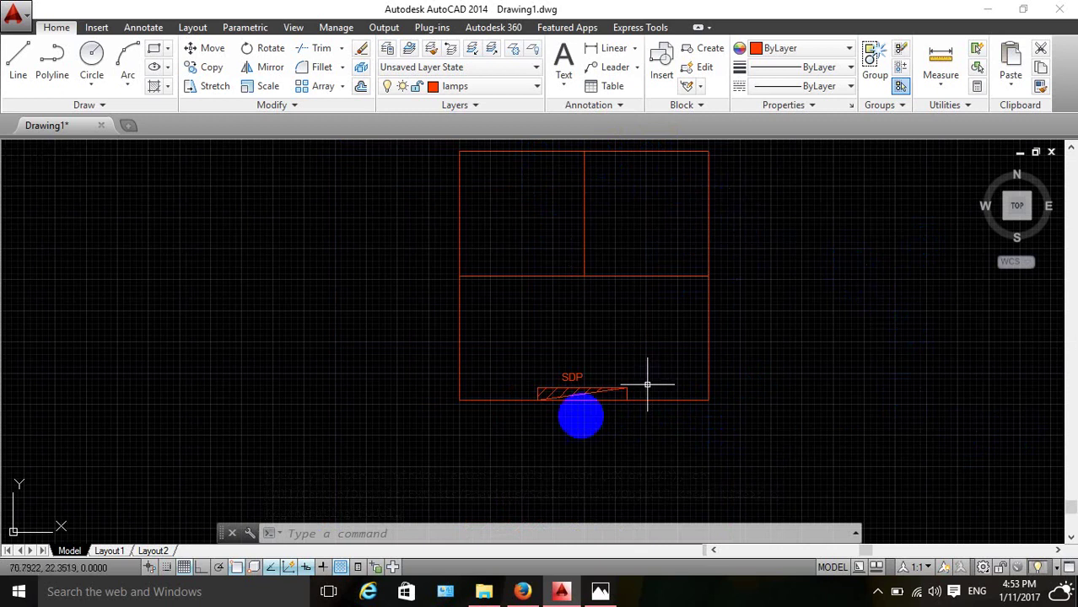
scroll(590, 386, up, 2)
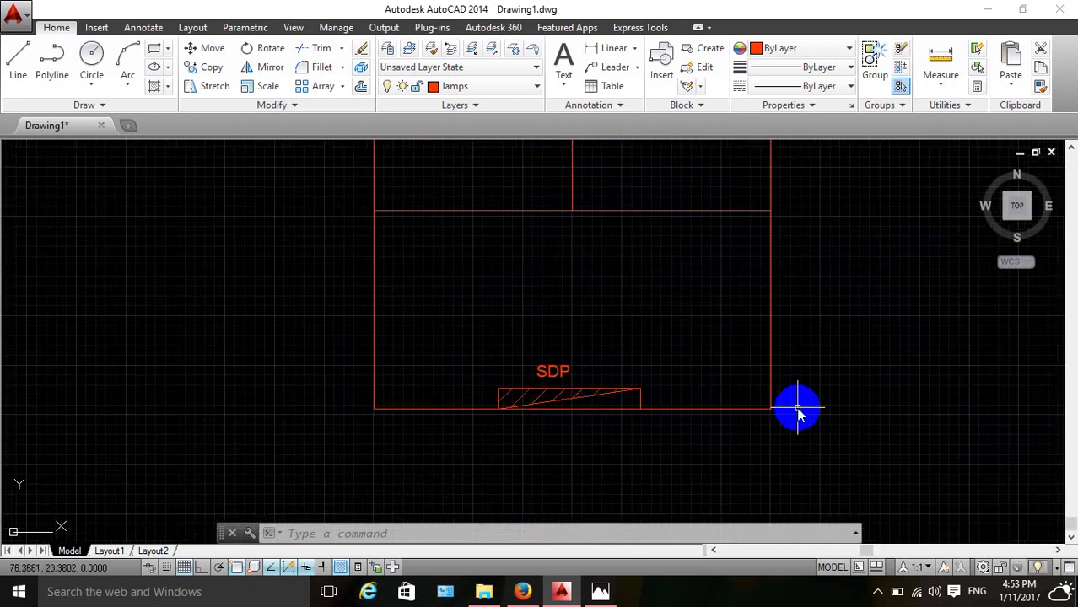
Nudge the SDP label closer to the hatched element with two short moves.
text(m)
key(Return)
click(556, 370)
key(Return)
click(537, 374)
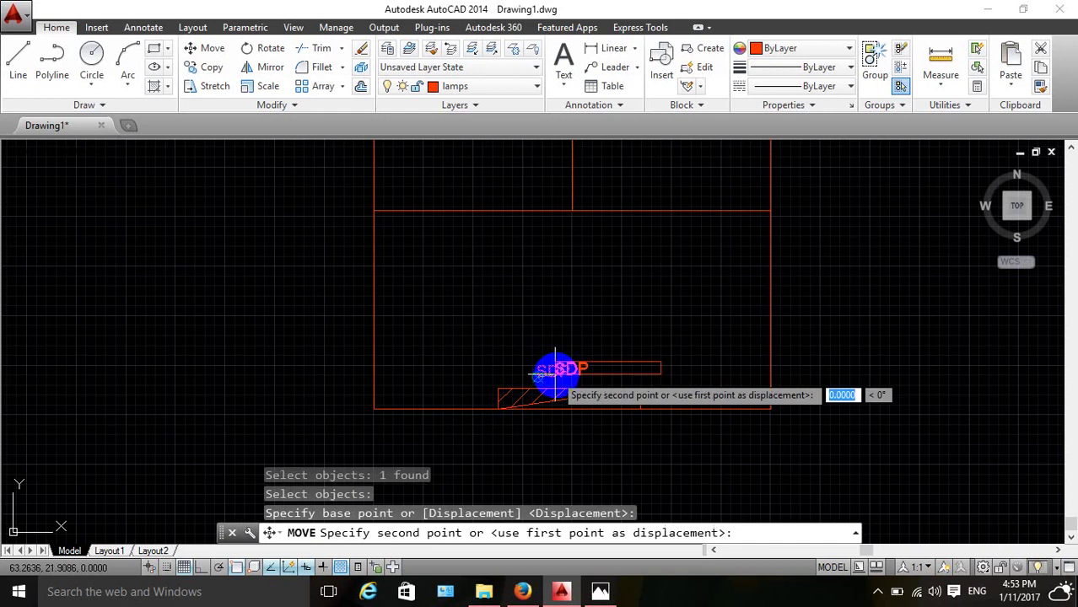
click(539, 375)
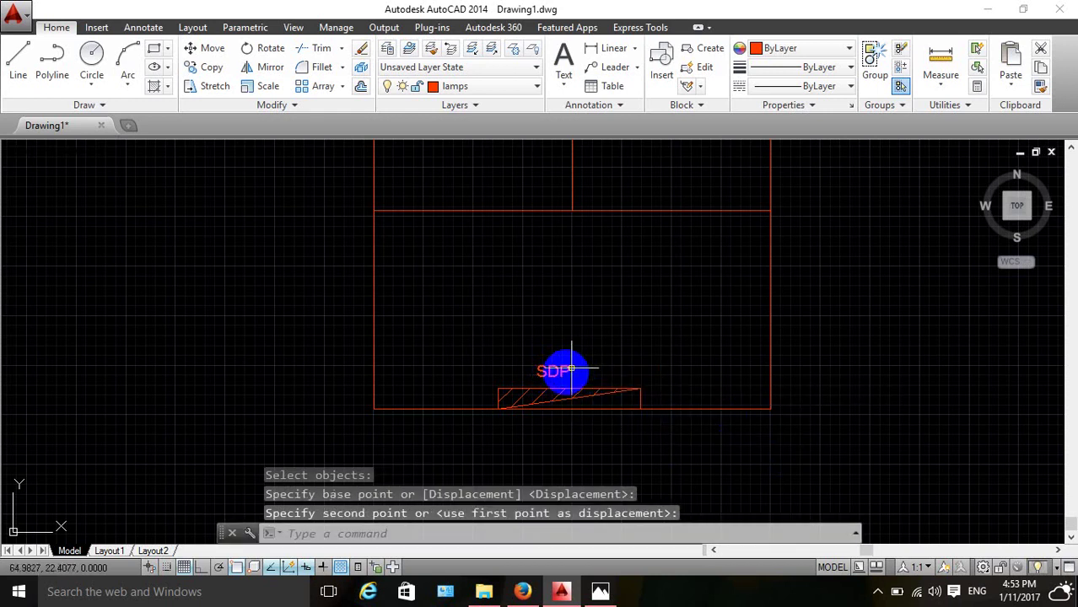
text(m)
key(Return)
click(557, 371)
key(Return)
click(554, 370)
scroll(564, 389, up, 2)
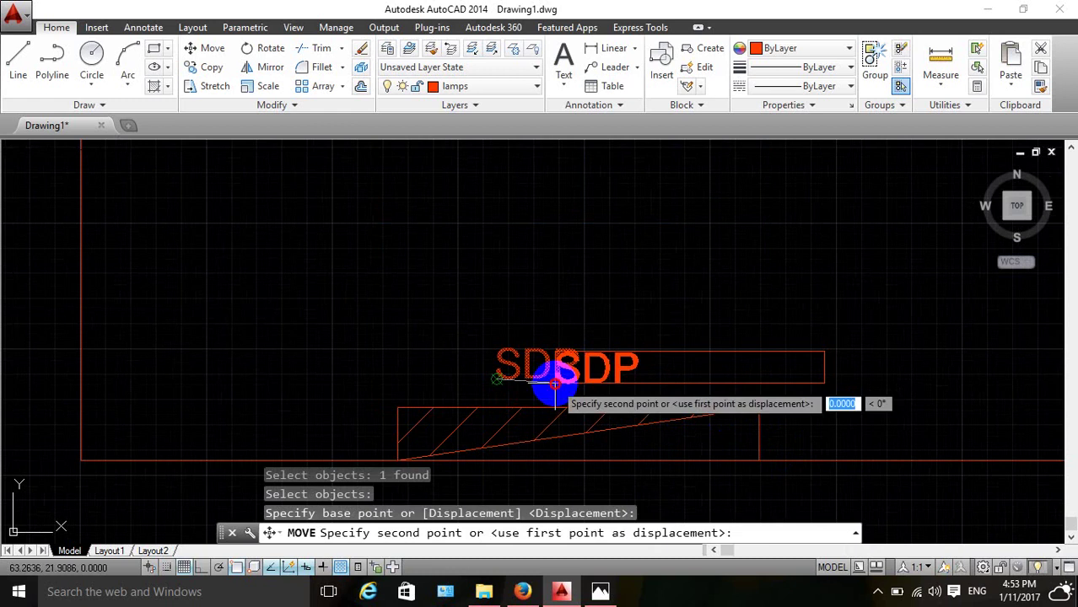
click(553, 385)
Move the SDP label centred above the hatch, then bring up the reference sketch photo.
key(Return)
click(550, 368)
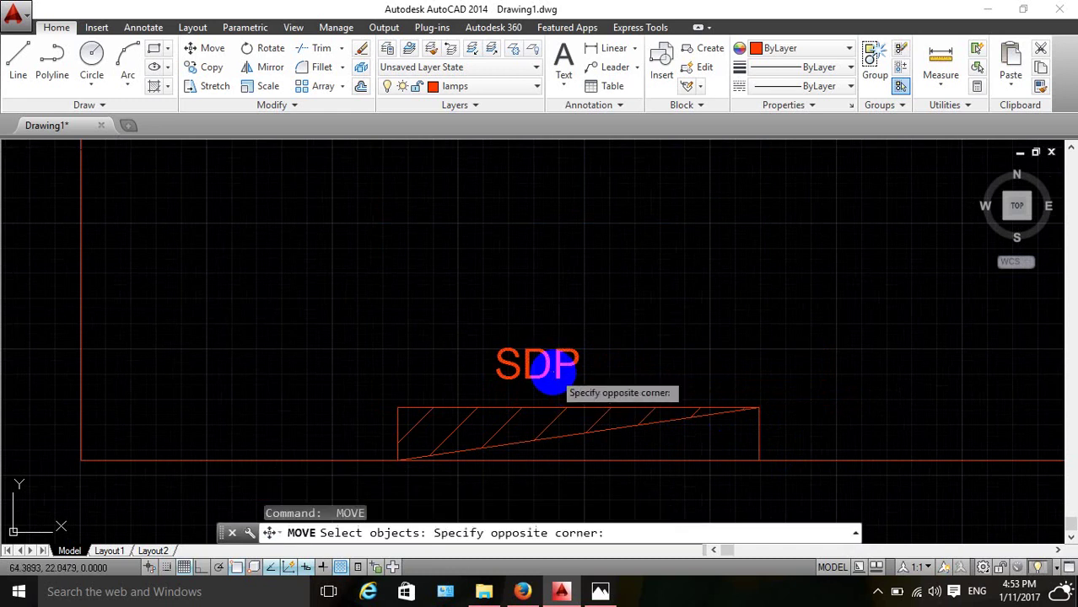
click(548, 366)
click(539, 371)
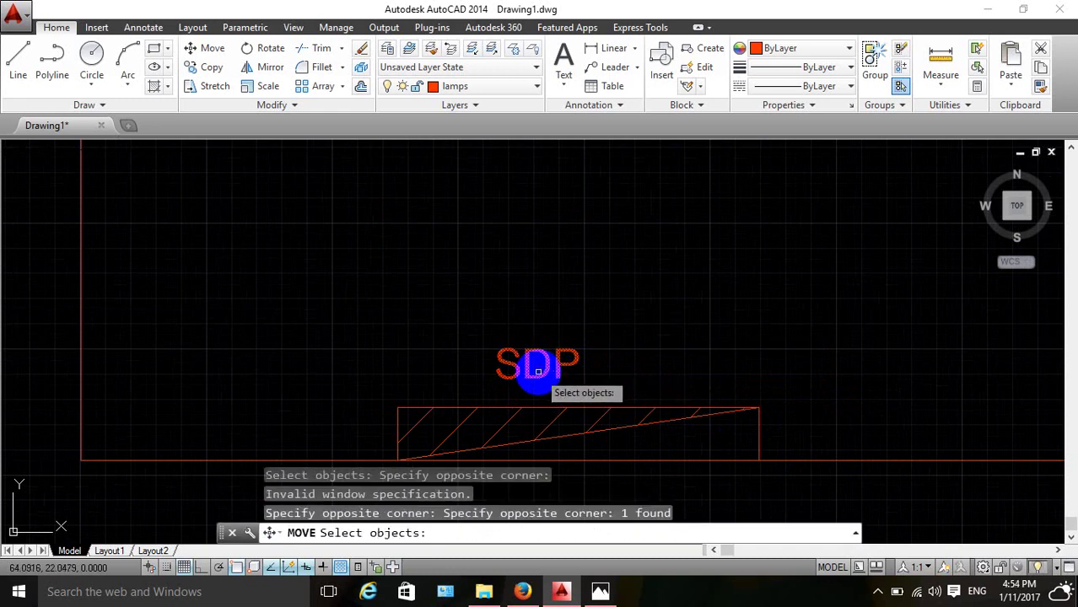
click(538, 377)
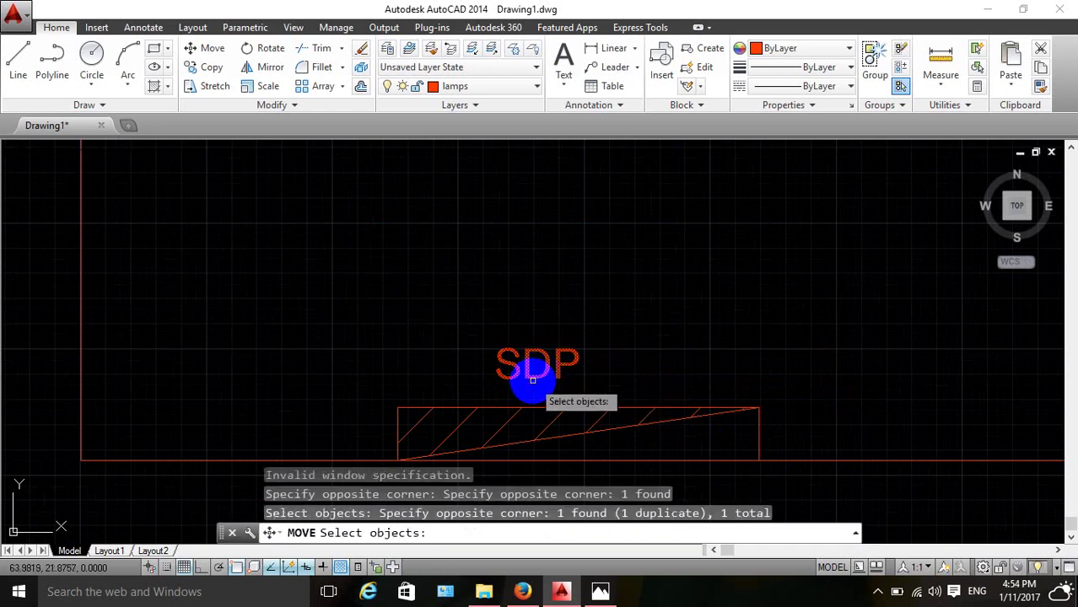
key(Return)
click(537, 381)
scroll(550, 388, up, 3)
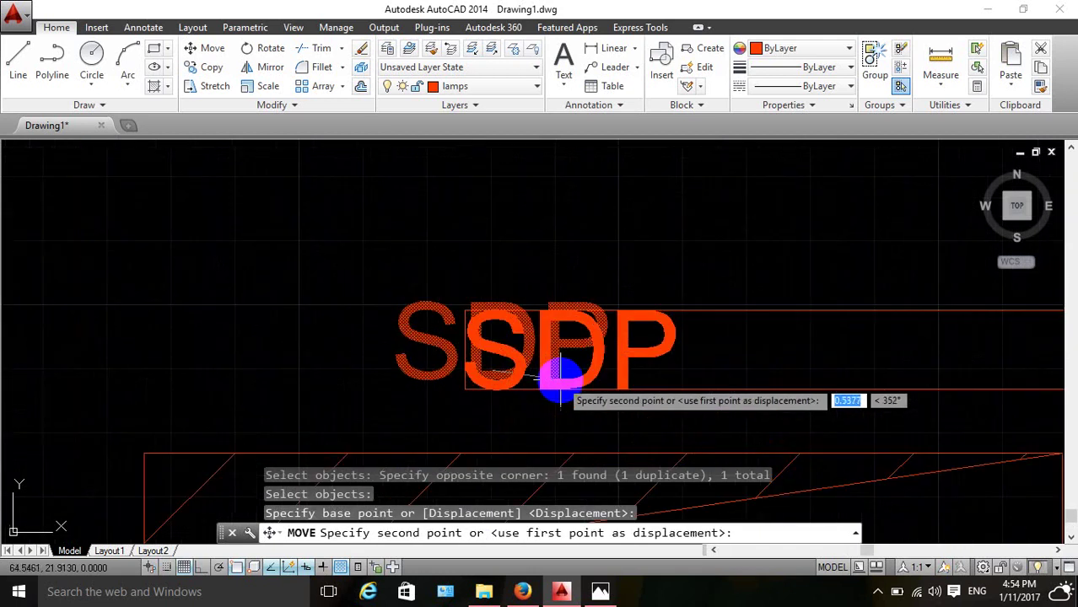
scroll(555, 384, up, 2)
scroll(561, 388, up, 1)
click(563, 389)
scroll(758, 329, down, 5)
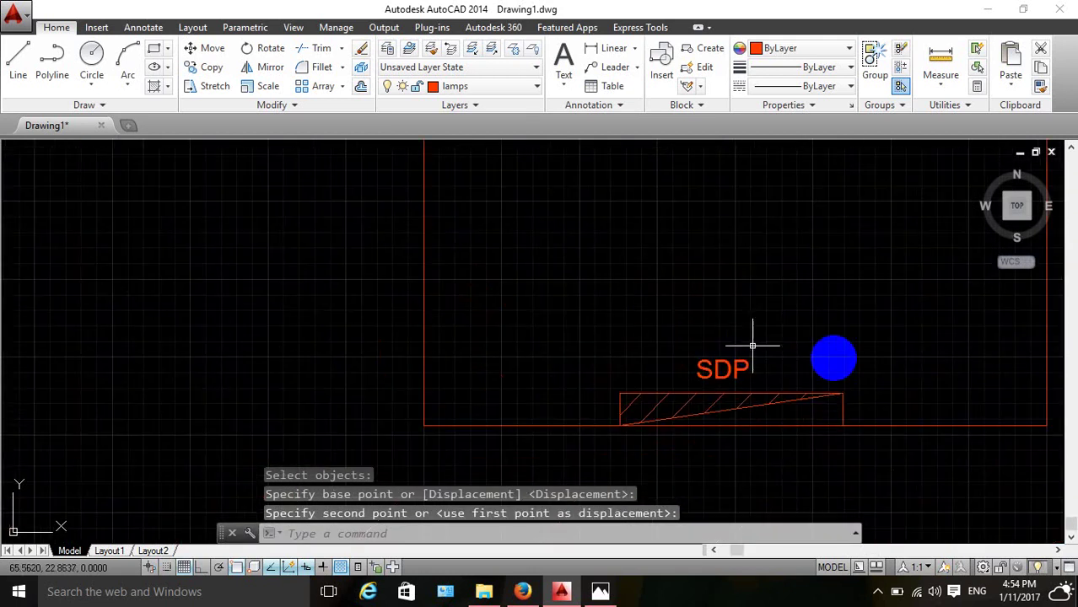
scroll(840, 377, down, 3)
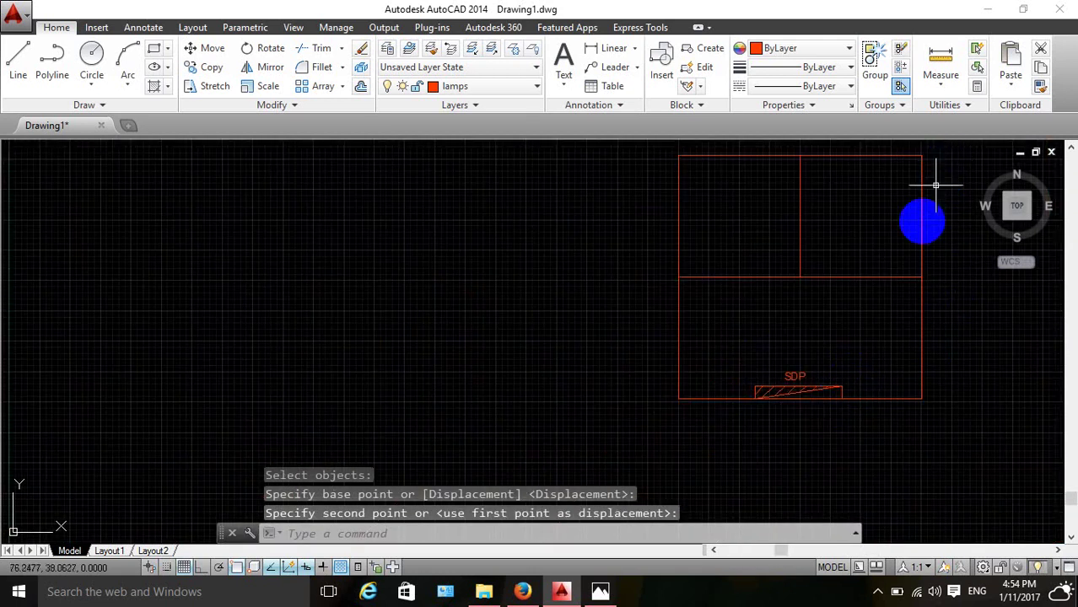
scroll(913, 251, up, 2)
scroll(900, 337, down, 2)
scroll(945, 410, up, 3)
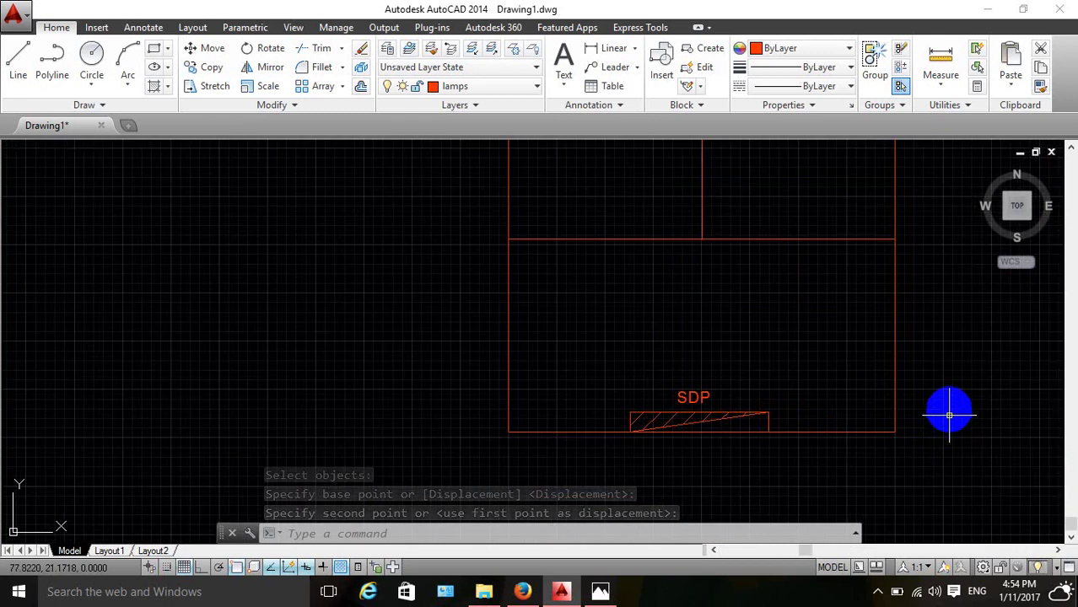
scroll(945, 410, up, 2)
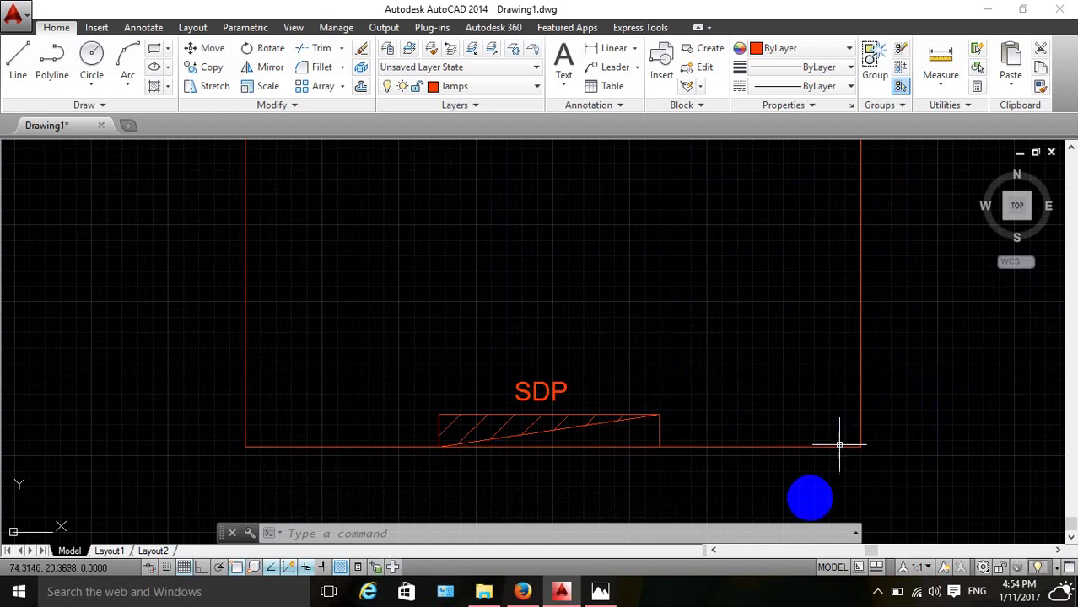
click(619, 594)
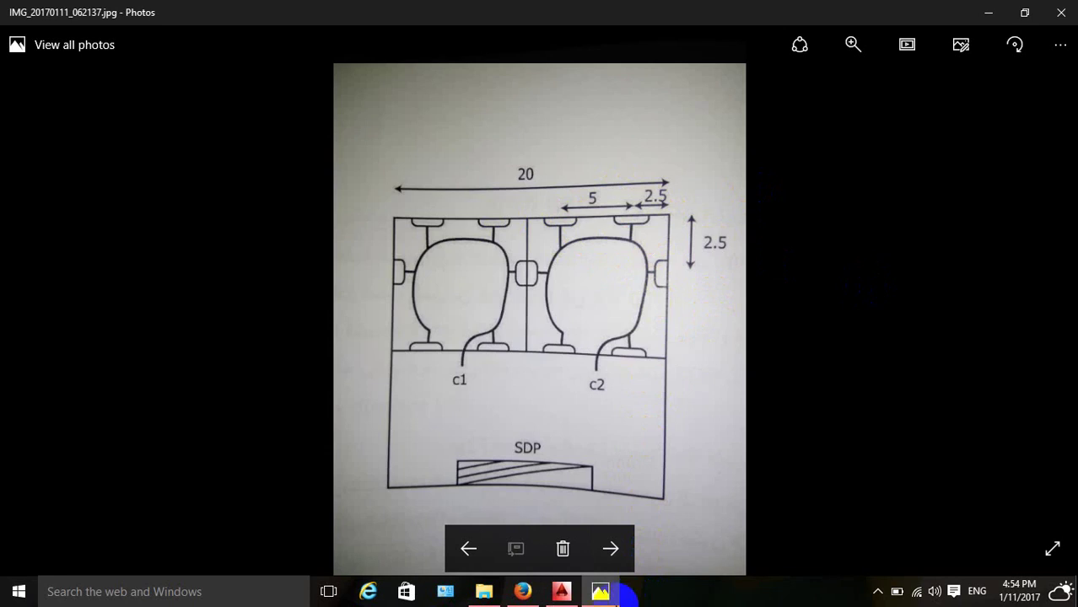
click(624, 595)
scroll(674, 405, down, 5)
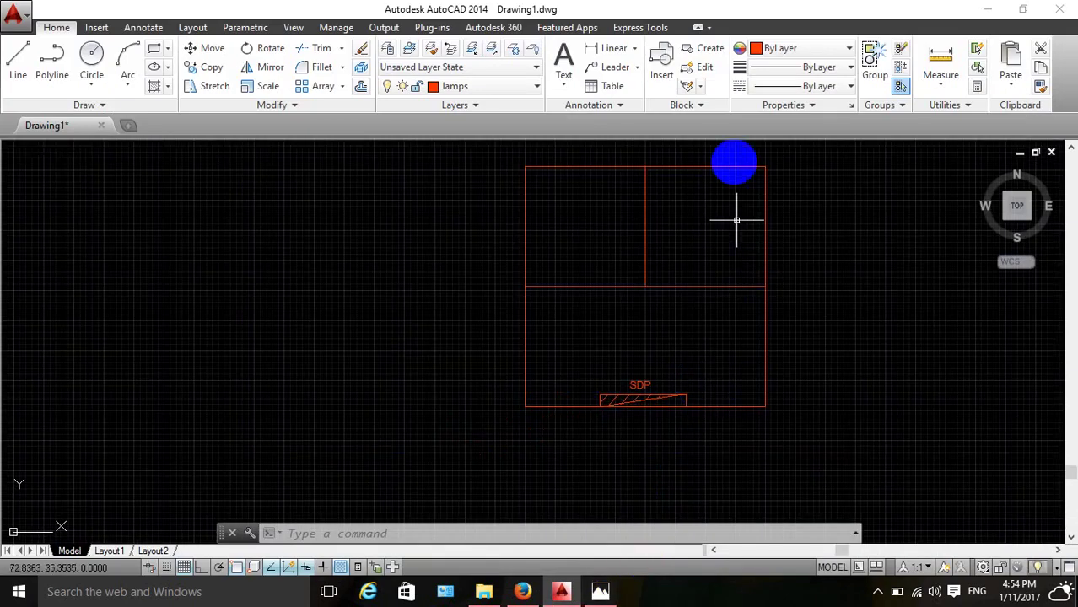
Draw a short vertical line upward from the room's top-right corner.
scroll(735, 152, up, 2)
scroll(737, 147, up, 2)
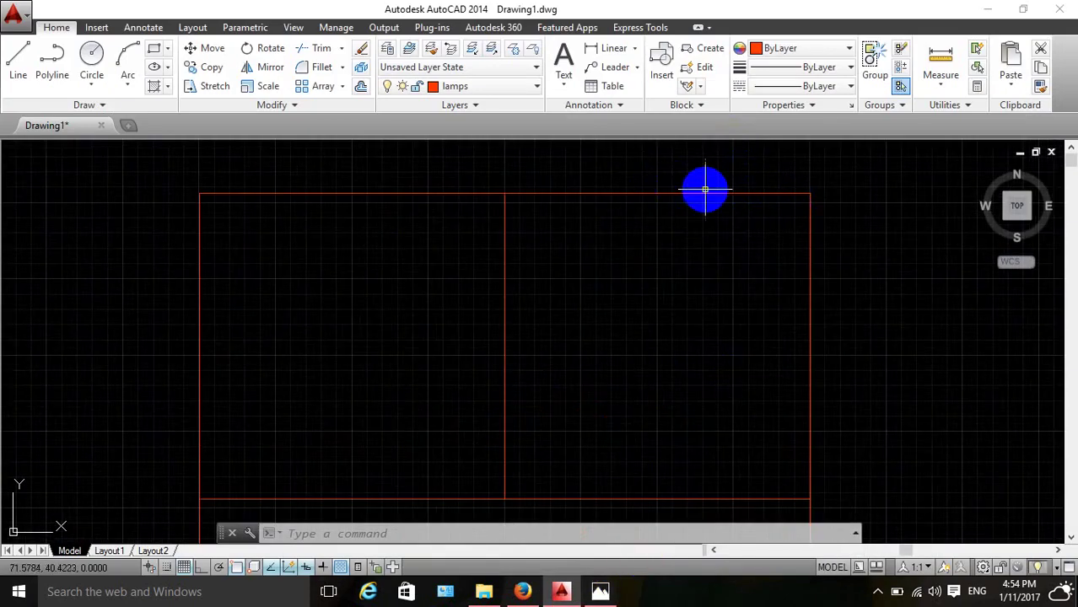
scroll(702, 189, down, 2)
scroll(763, 160, up, 2)
scroll(755, 218, down, 2)
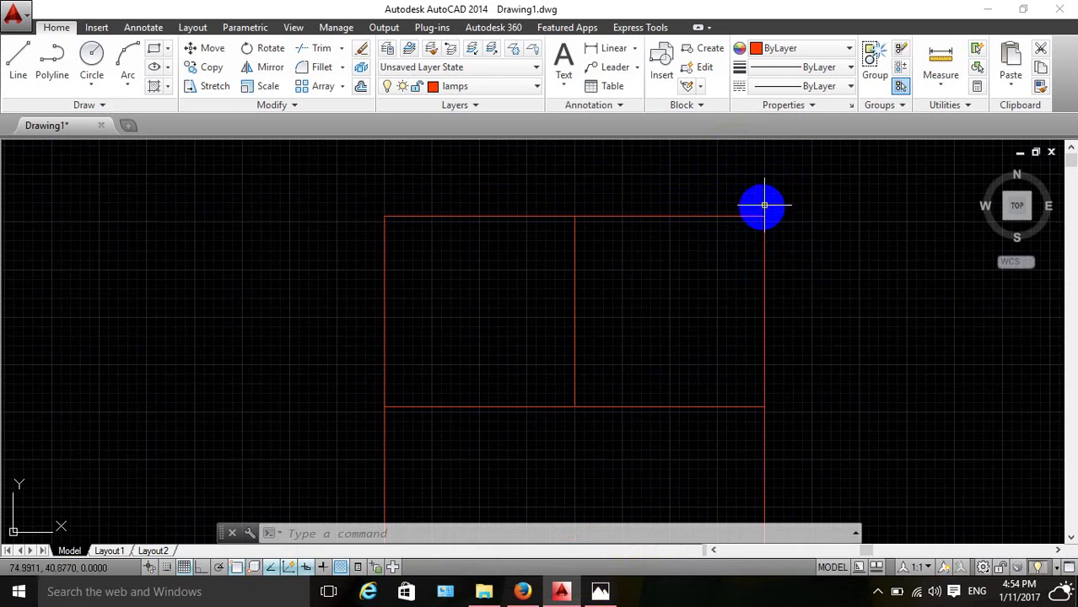
text(l)
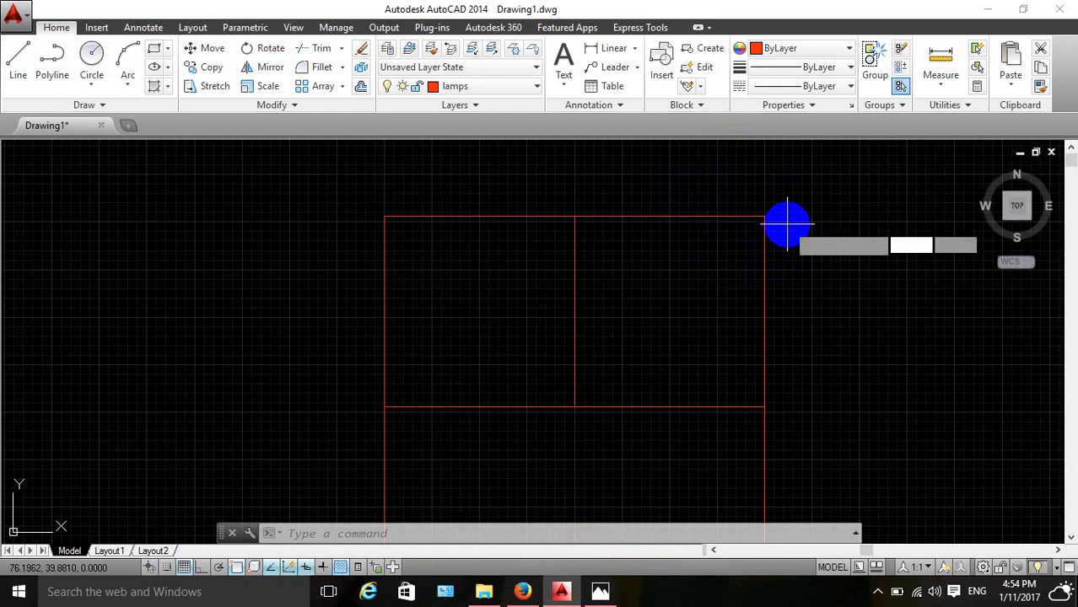
key(Return)
click(764, 216)
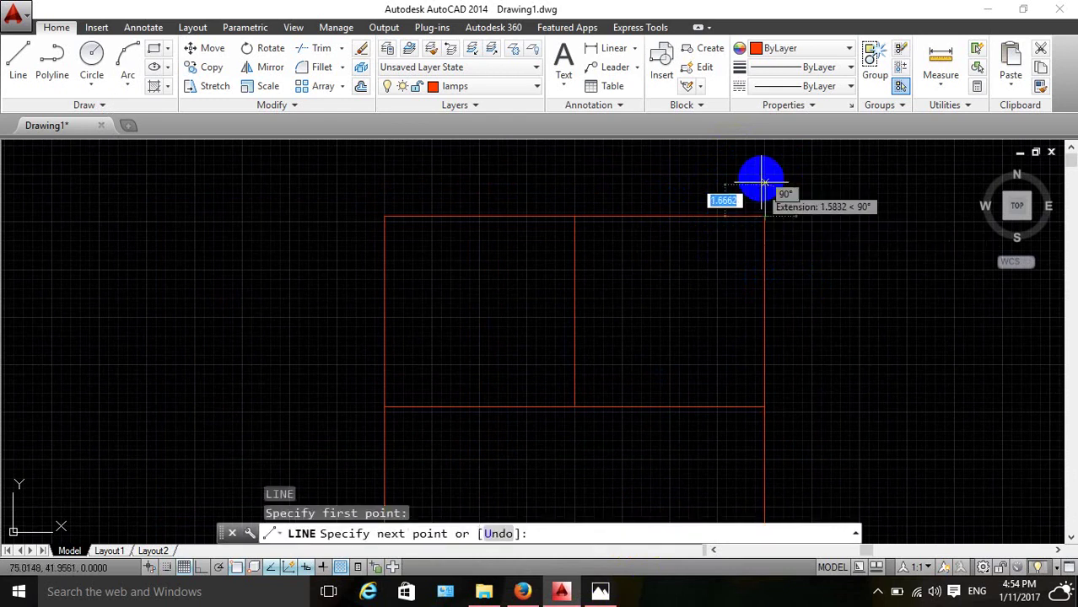
click(761, 176)
key(Escape)
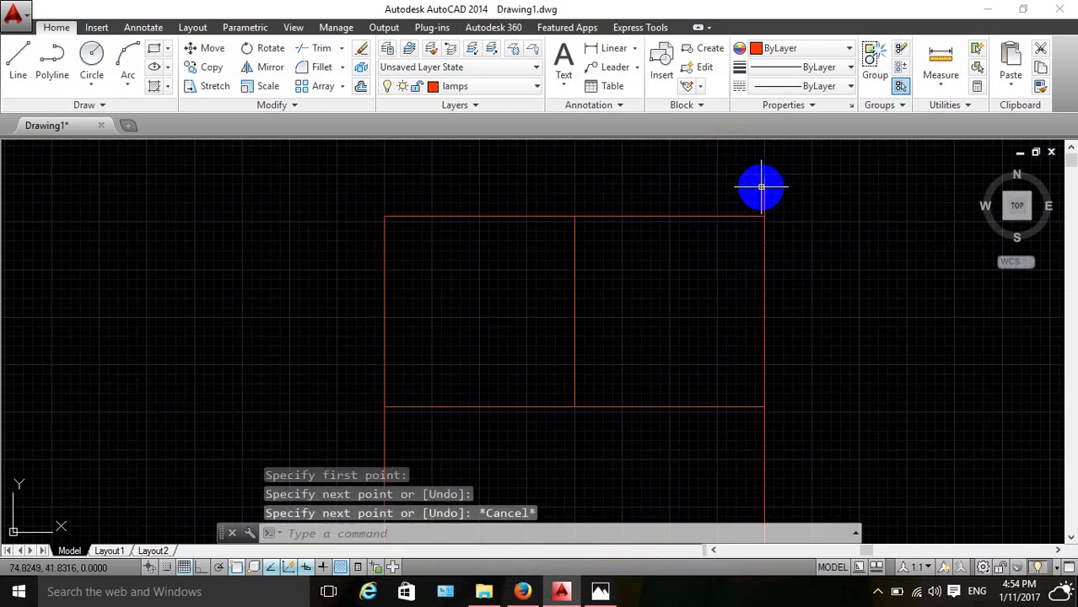
Draw a 2.5-unit horizontal line leftward from just above the top-right corner.
scroll(793, 197, up, 2)
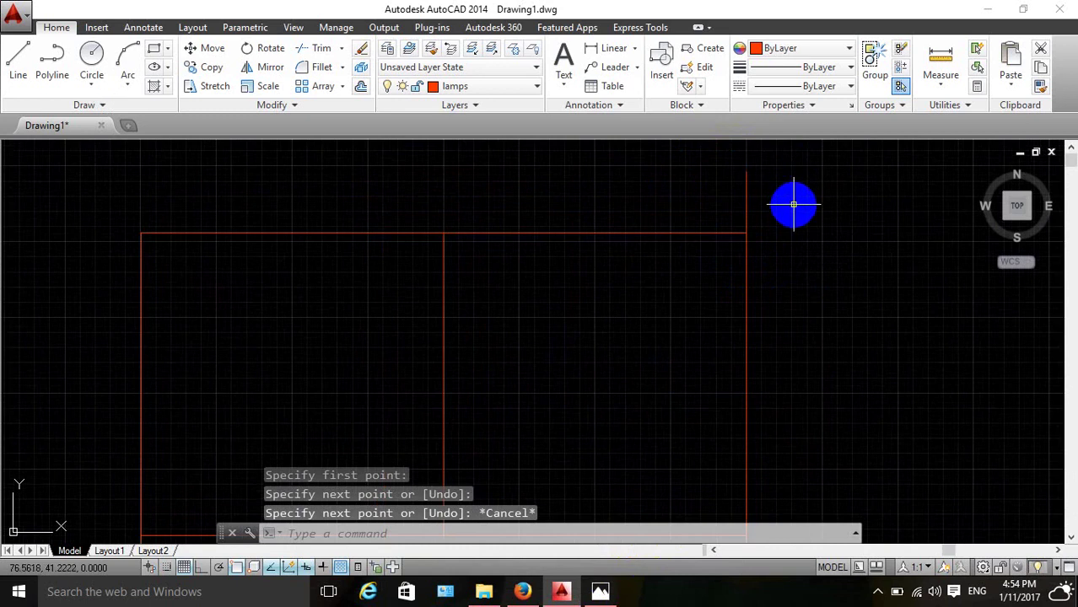
text(l)
key(Return)
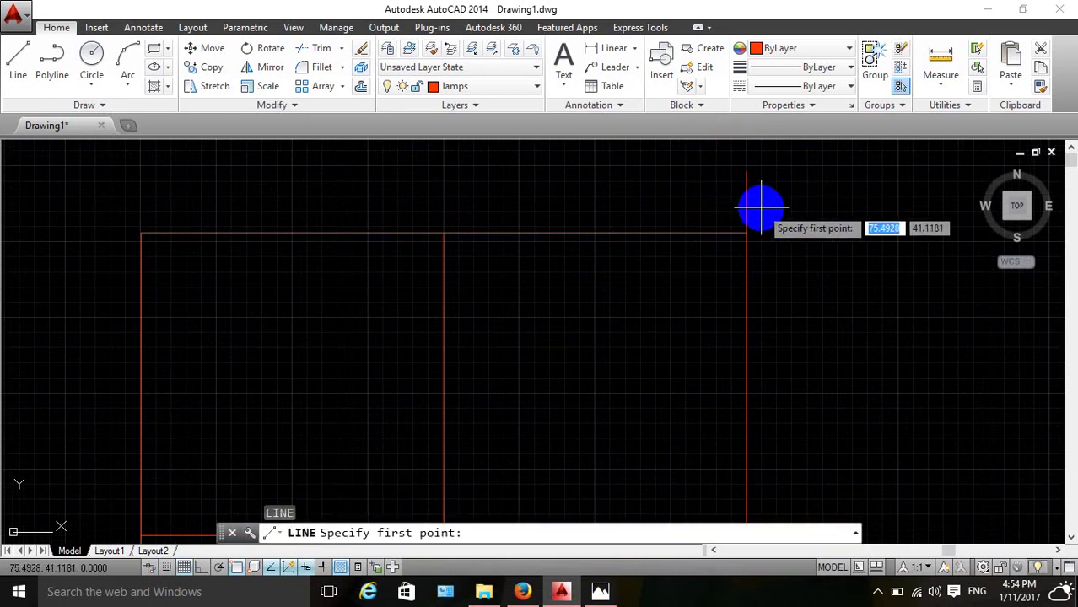
click(747, 205)
text(2.5)
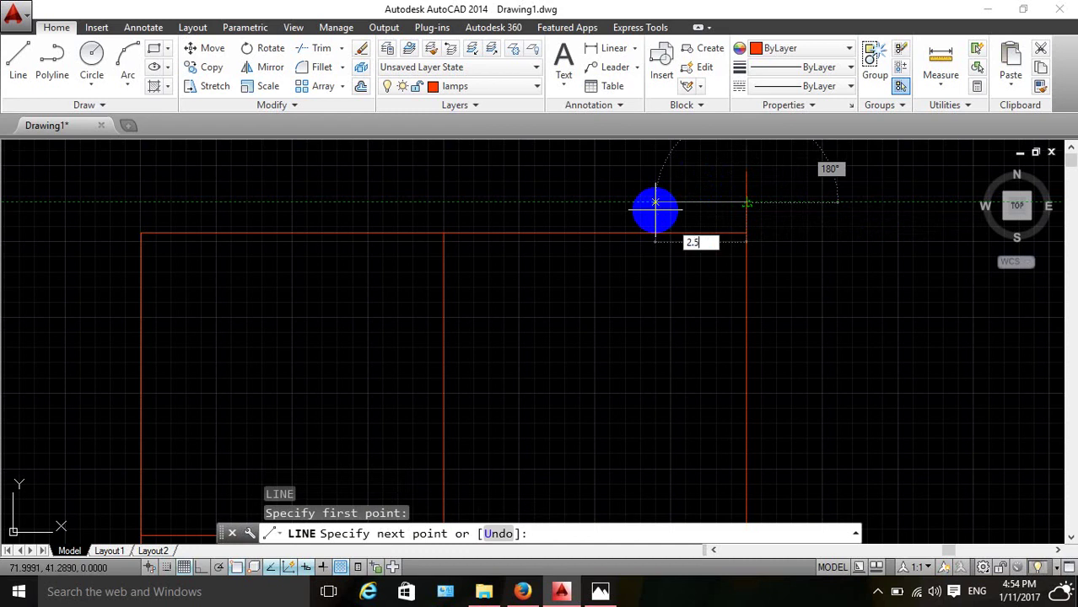
key(Return)
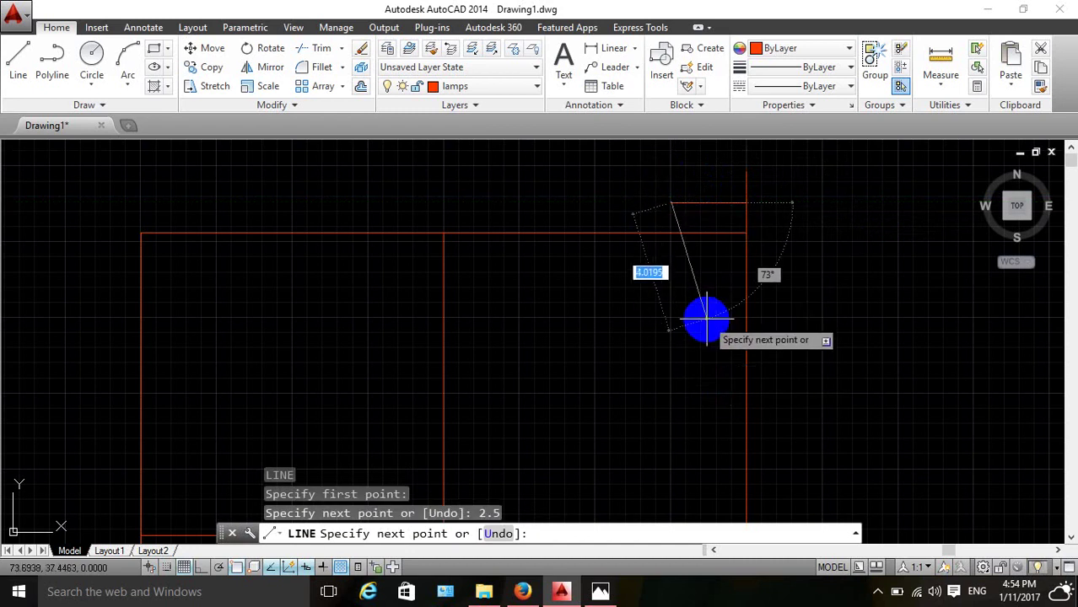
key(Escape)
Draw a short vertical line down from the horizontal line's left end to close the bracket.
scroll(680, 249, down, 2)
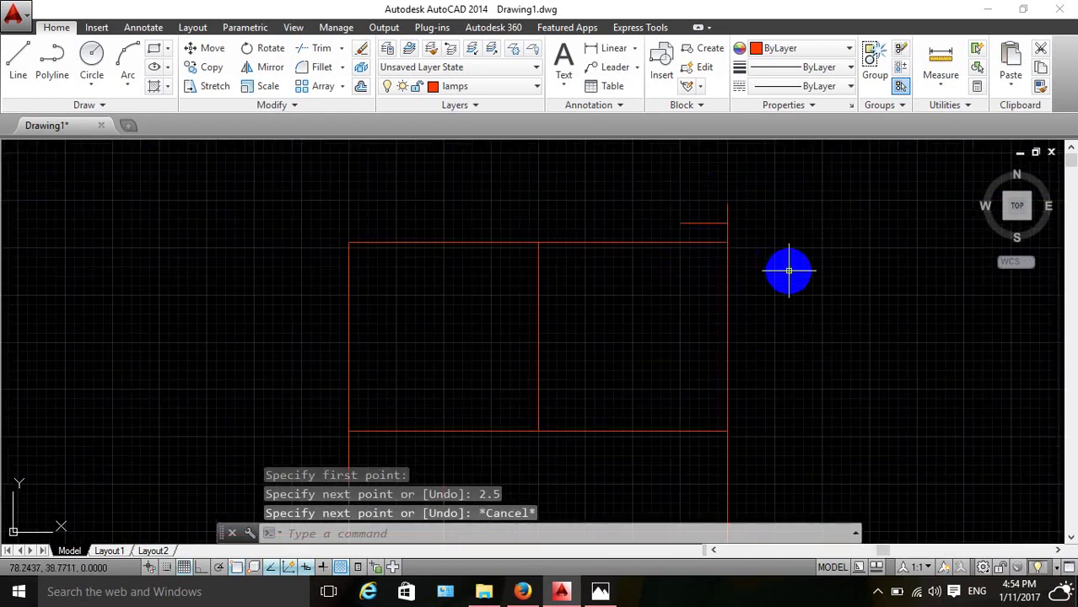
scroll(748, 233, down, 2)
scroll(756, 245, up, 2)
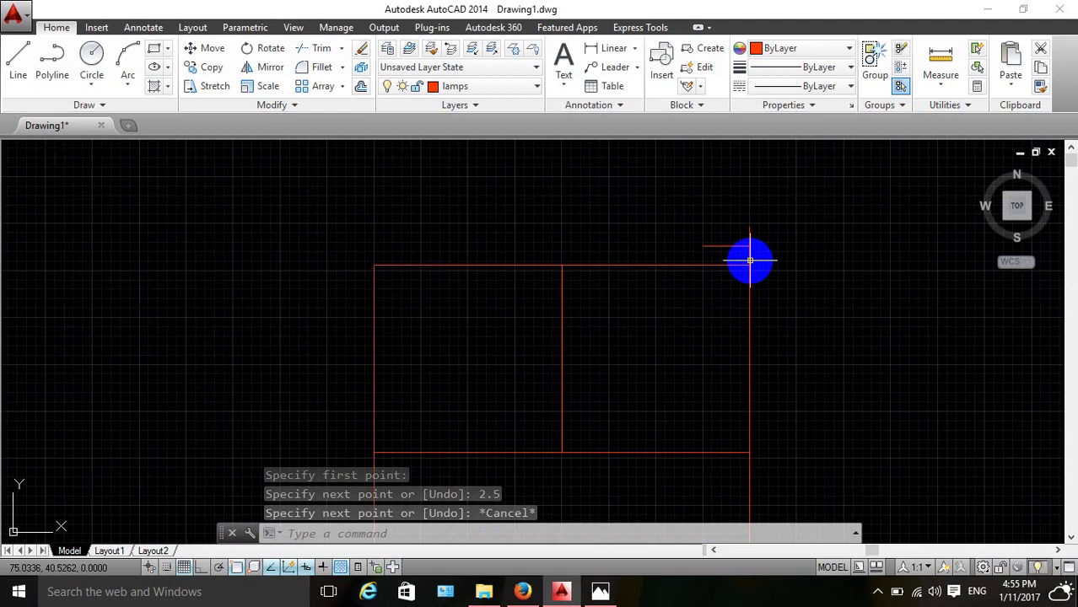
scroll(704, 240, up, 2)
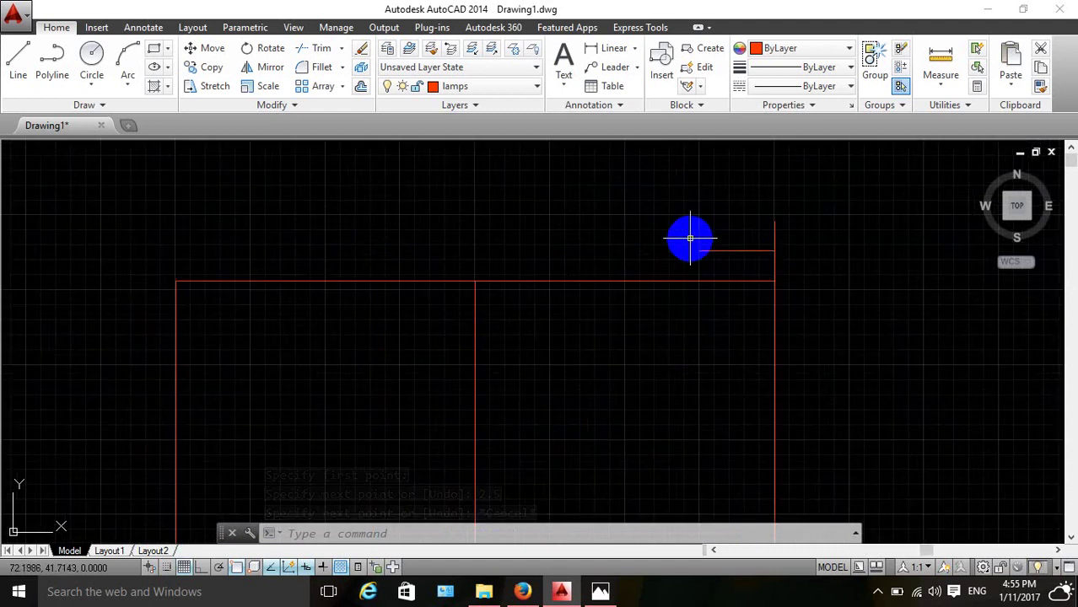
text(L)
key(Return)
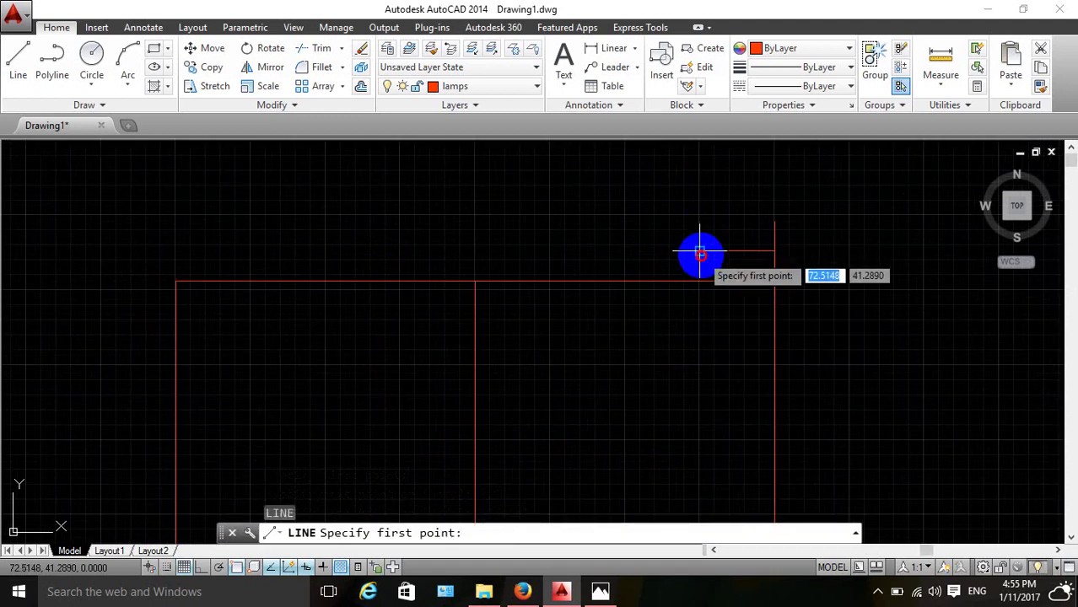
click(699, 251)
click(699, 302)
key(Escape)
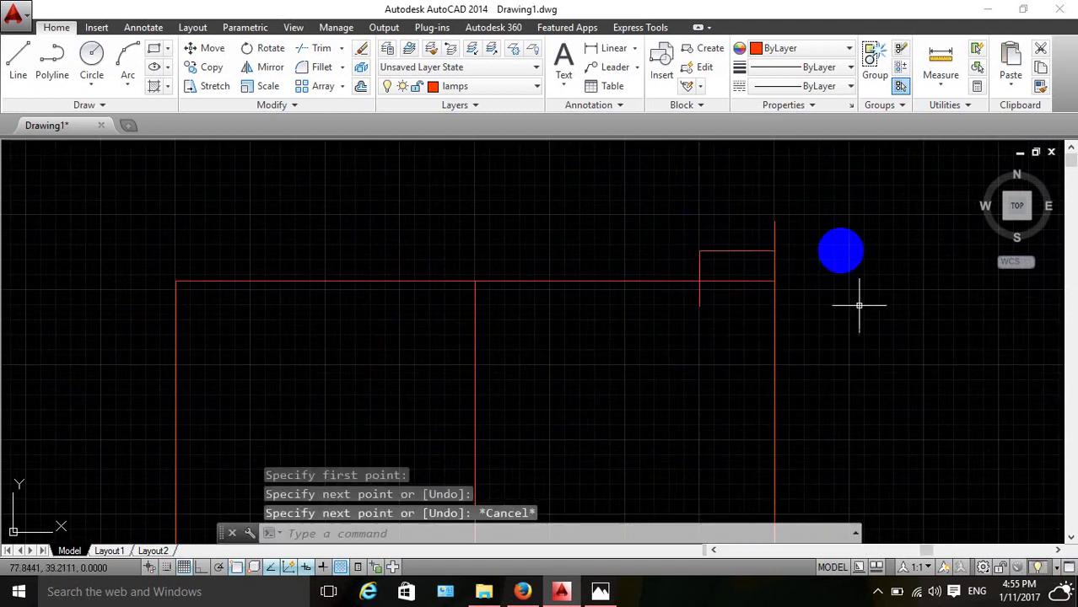
scroll(707, 255, down, 2)
scroll(755, 392, down, 4)
scroll(759, 455, up, 4)
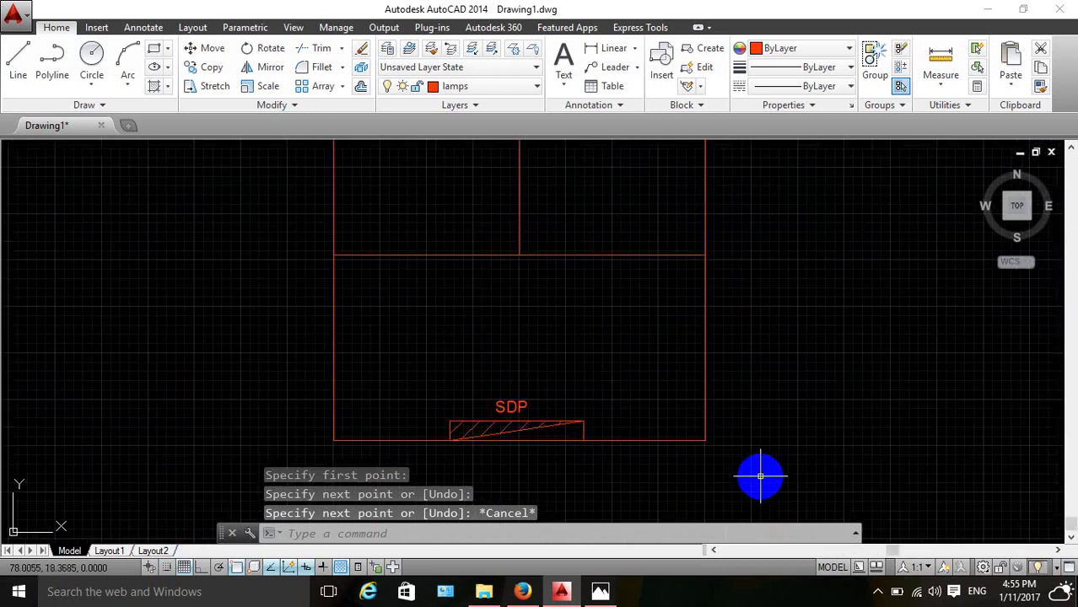
scroll(850, 377, down, 2)
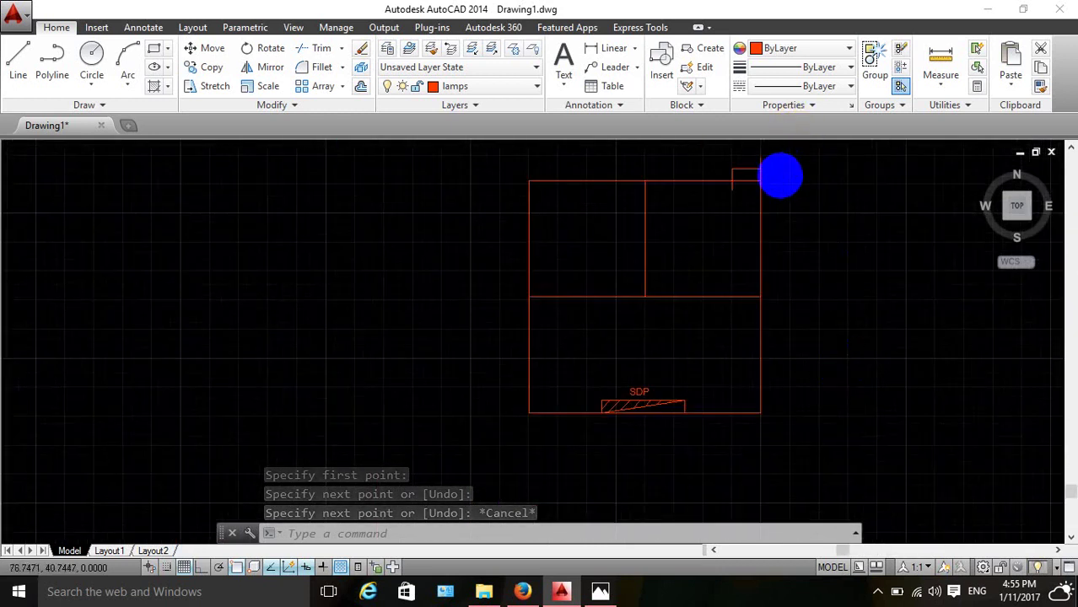
scroll(779, 173, up, 2)
scroll(797, 261, down, 2)
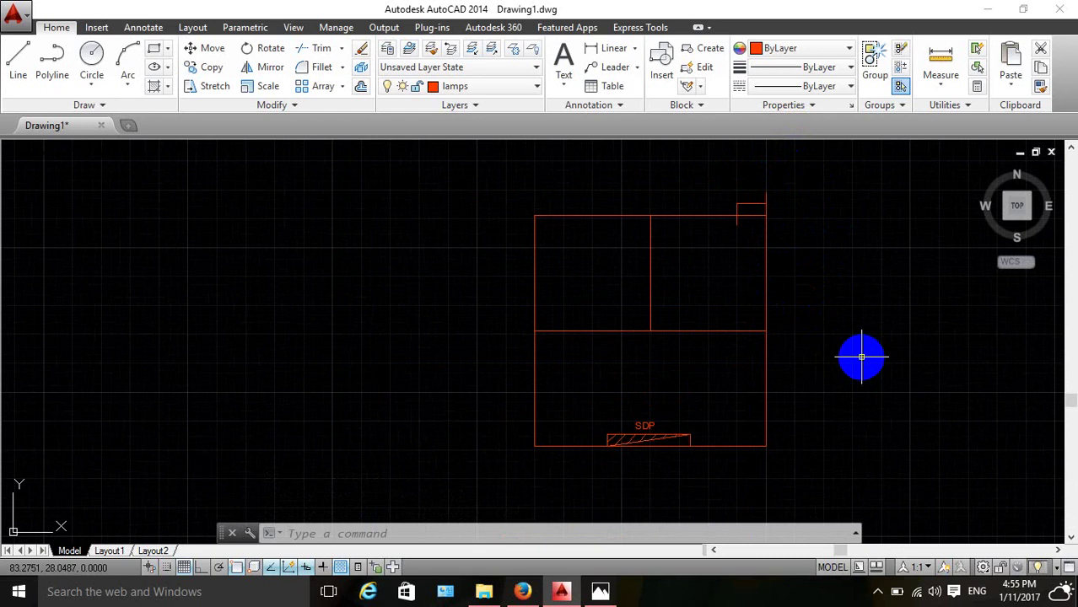
Draw a three-point arc to the left of the room plan.
click(125, 68)
click(123, 291)
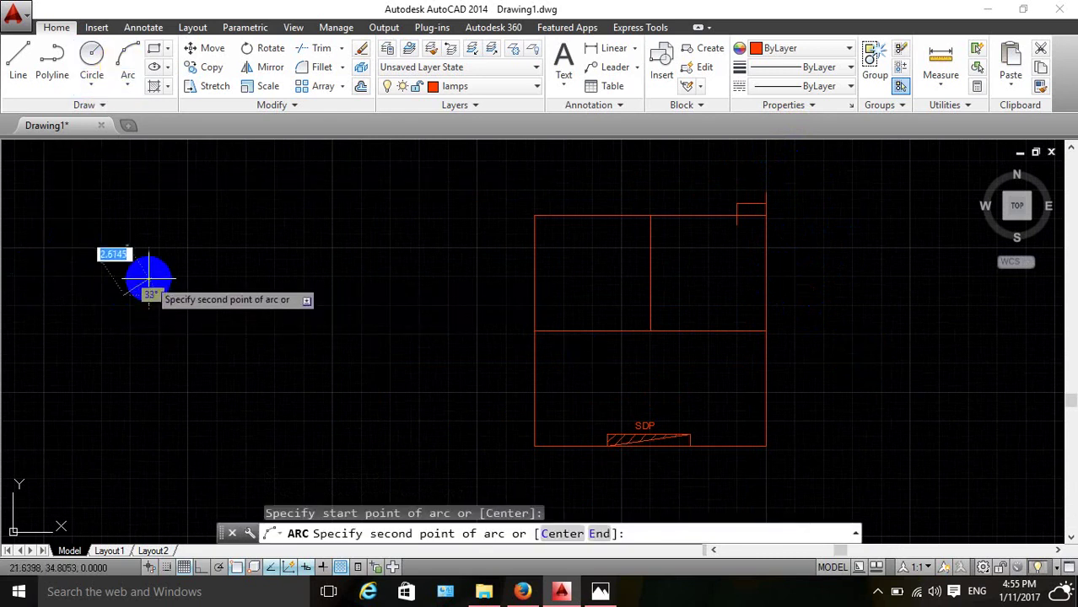
click(150, 280)
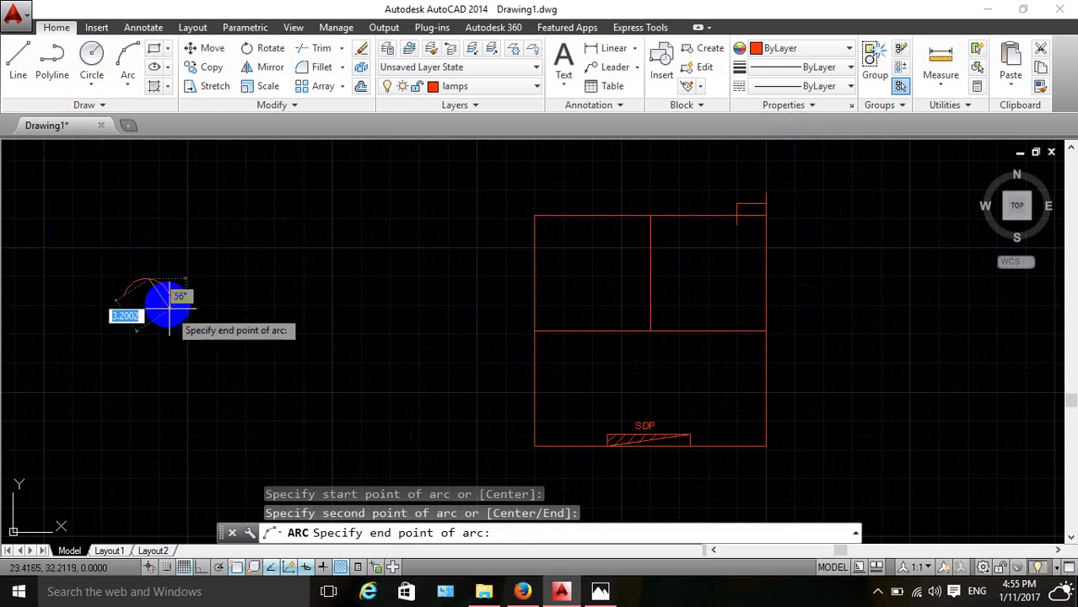
click(168, 300)
key(Escape)
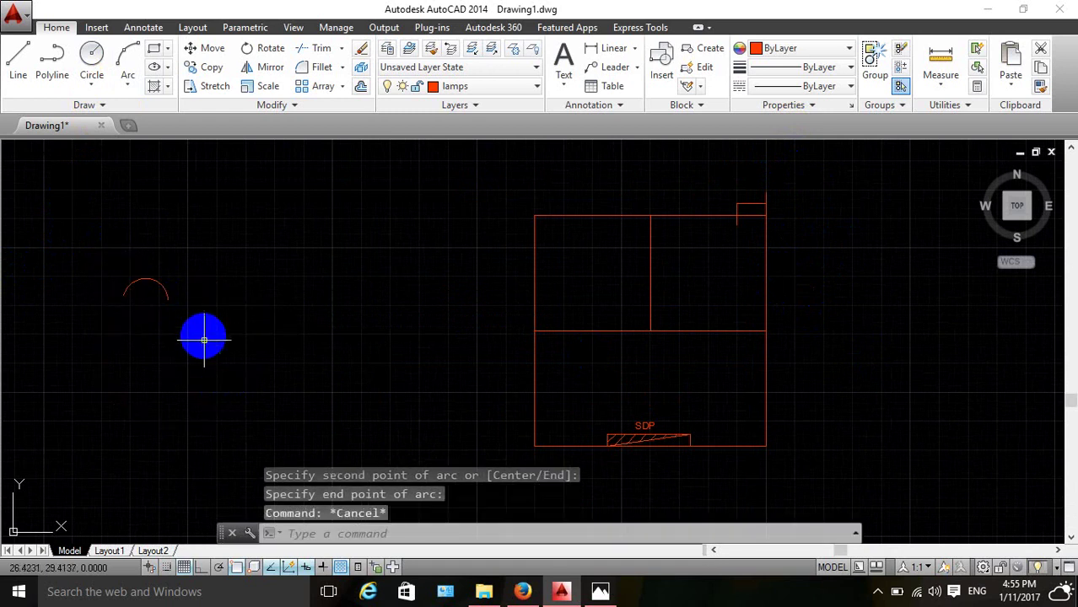
scroll(191, 319, up, 2)
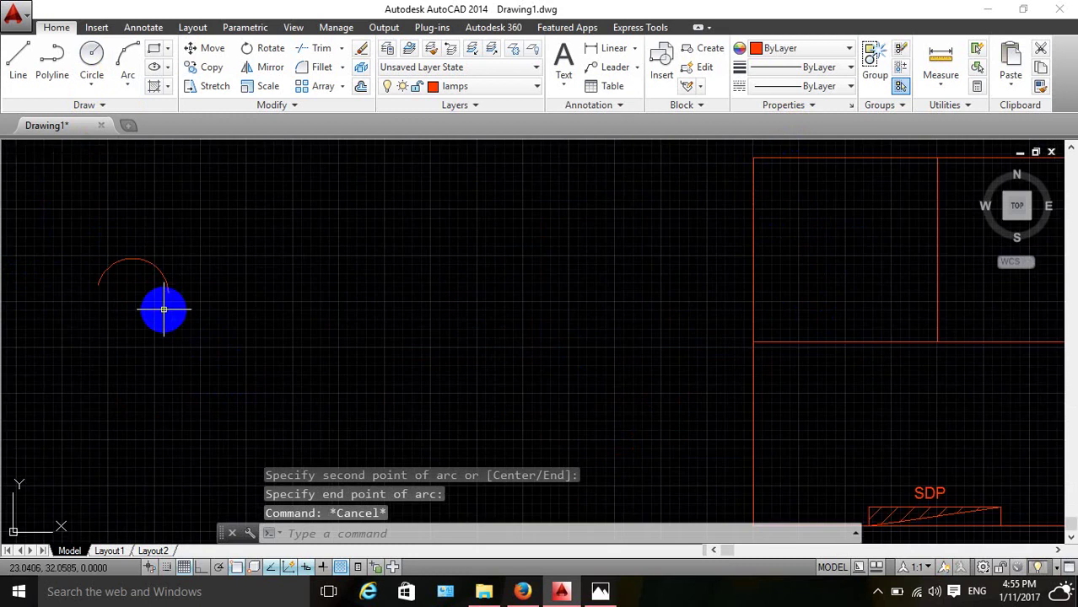
scroll(161, 309, up, 2)
Draw a vertical stem line up from the arc's top midpoint.
text(l)
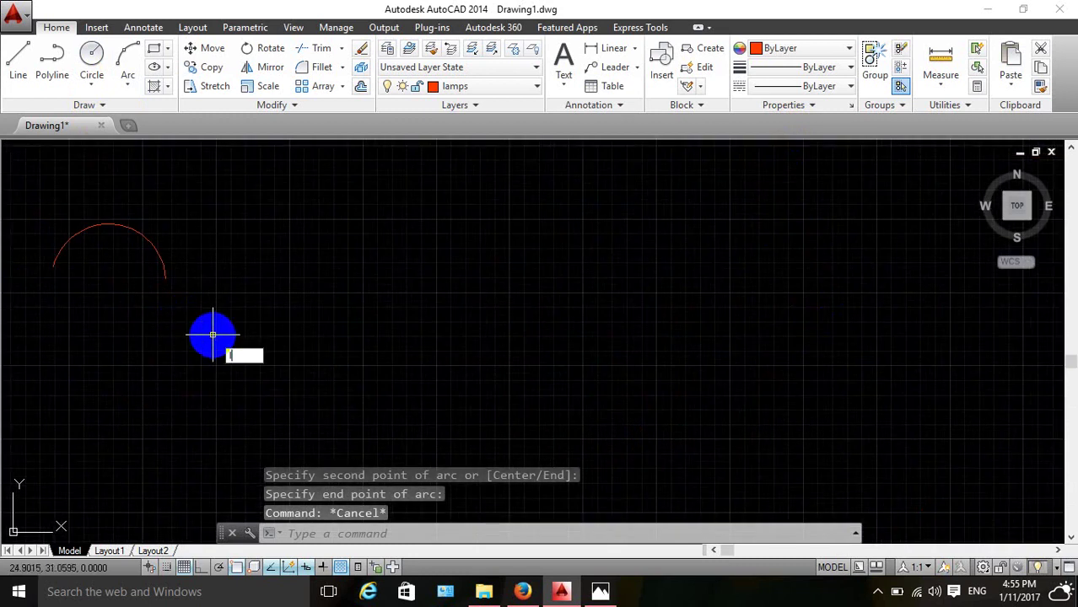
key(Return)
click(115, 224)
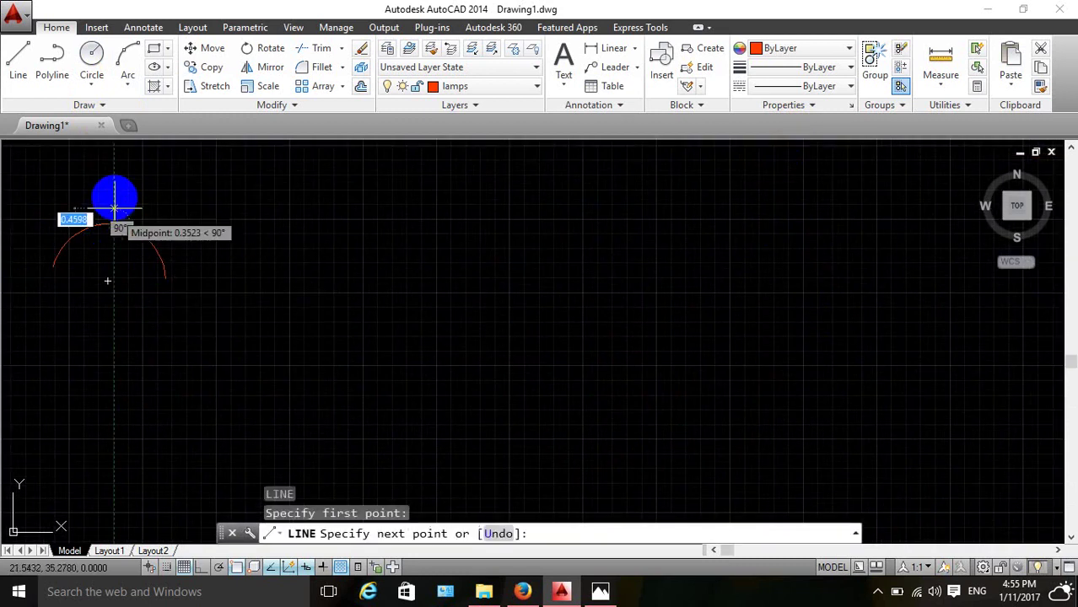
key(Escape)
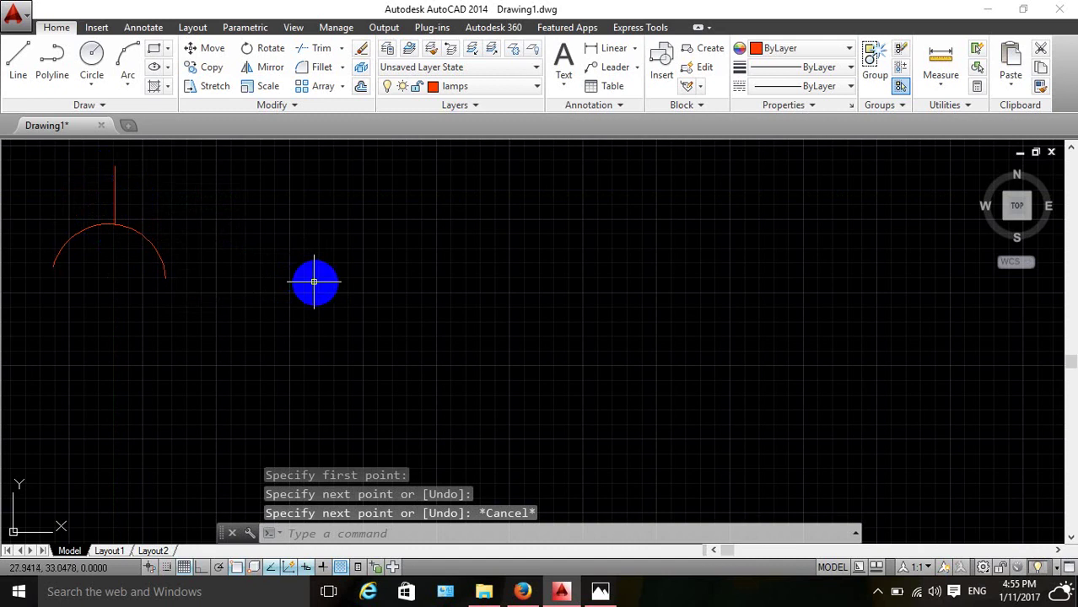
scroll(313, 279, down, 3)
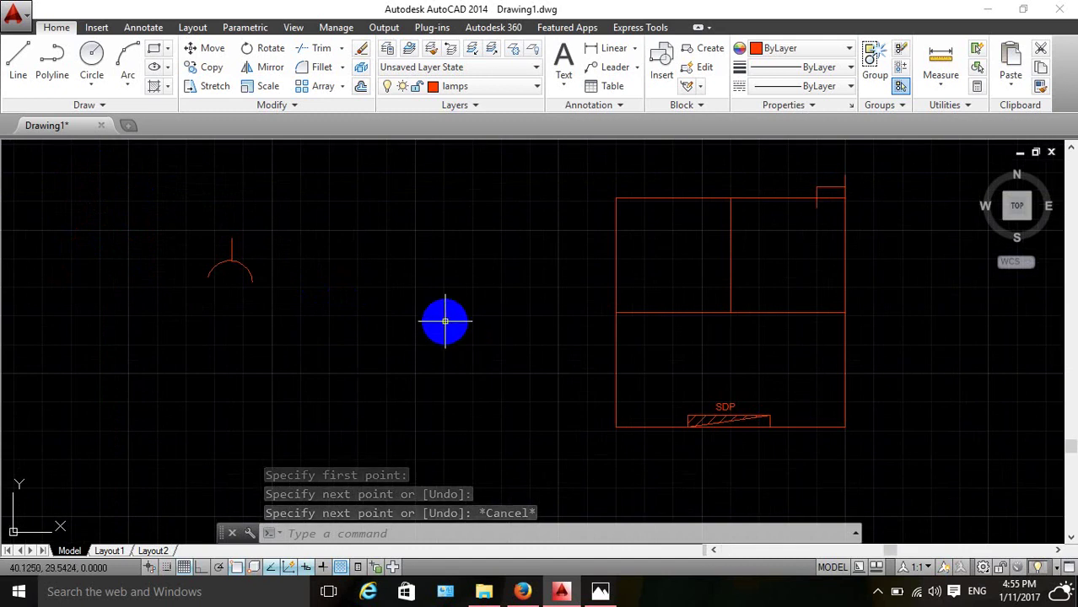
Draw a horizontal line from the arc's left end running past the arc.
text(l)
key(Return)
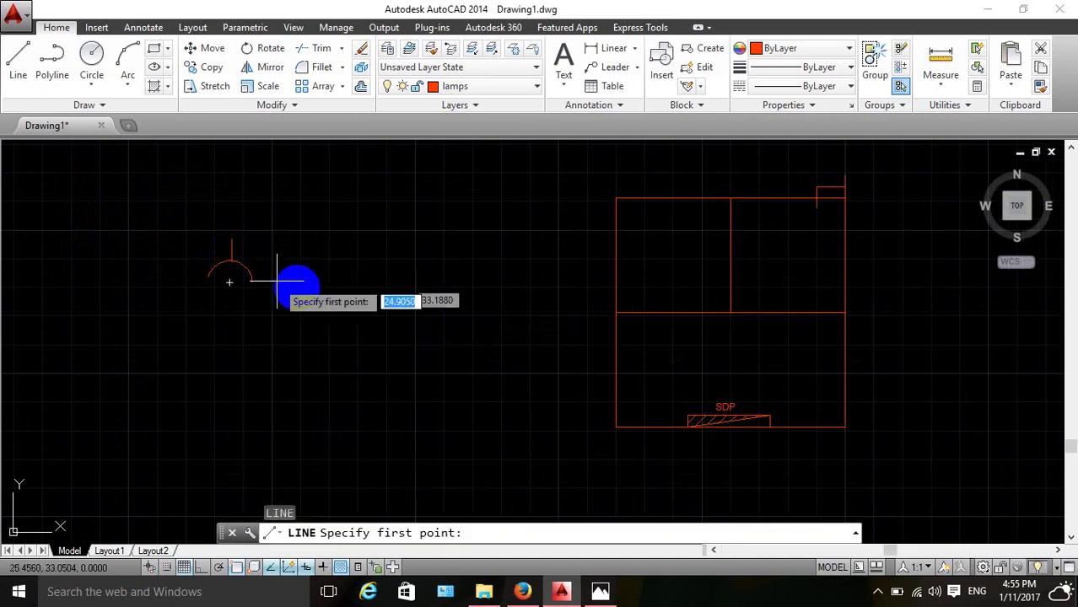
click(208, 279)
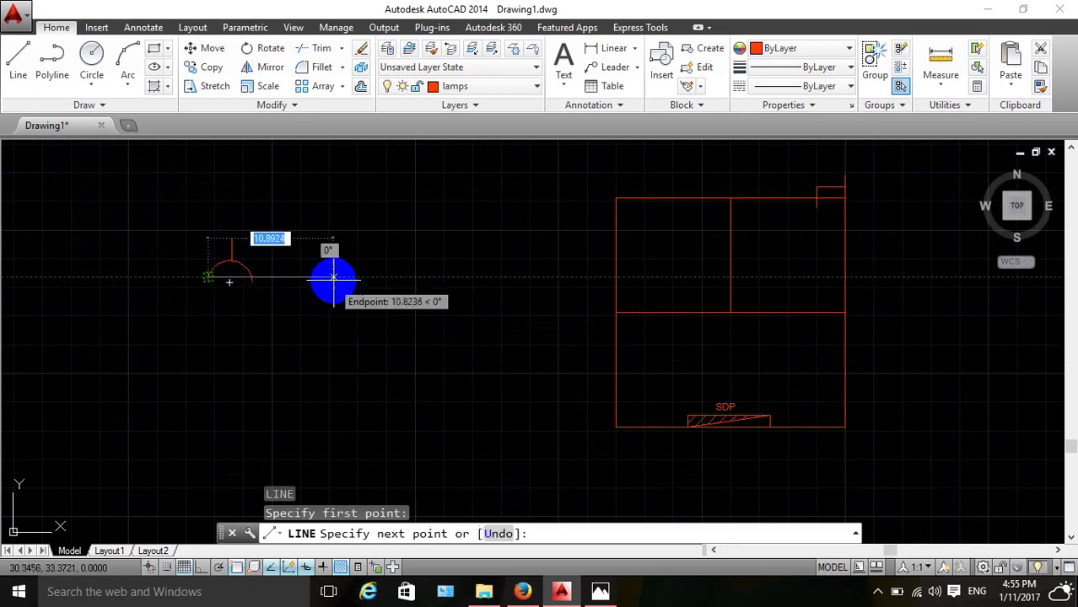
click(334, 279)
key(Escape)
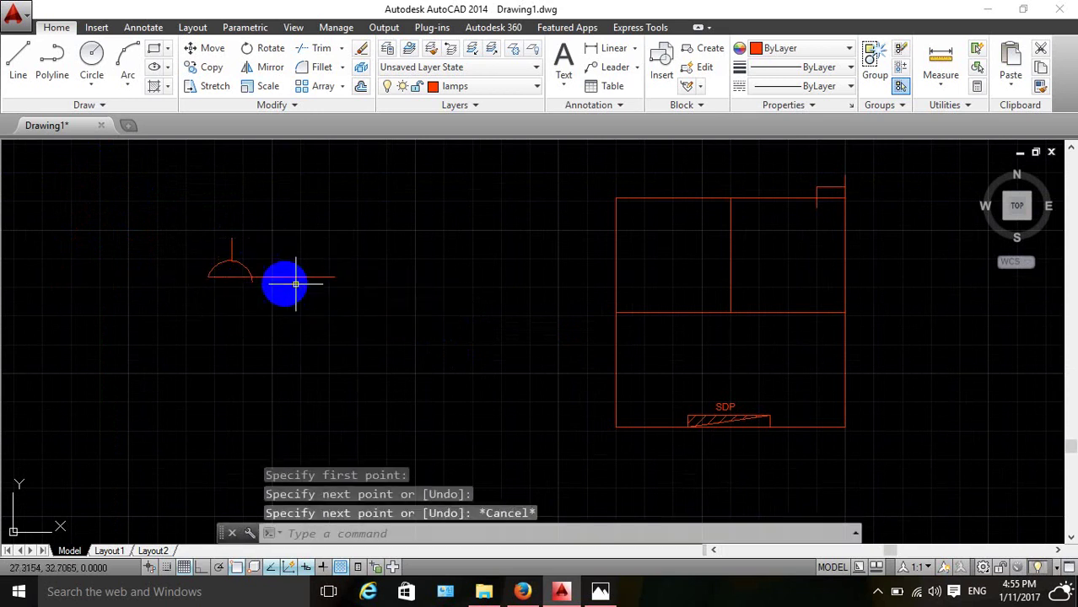
scroll(283, 290, up, 3)
text(r)
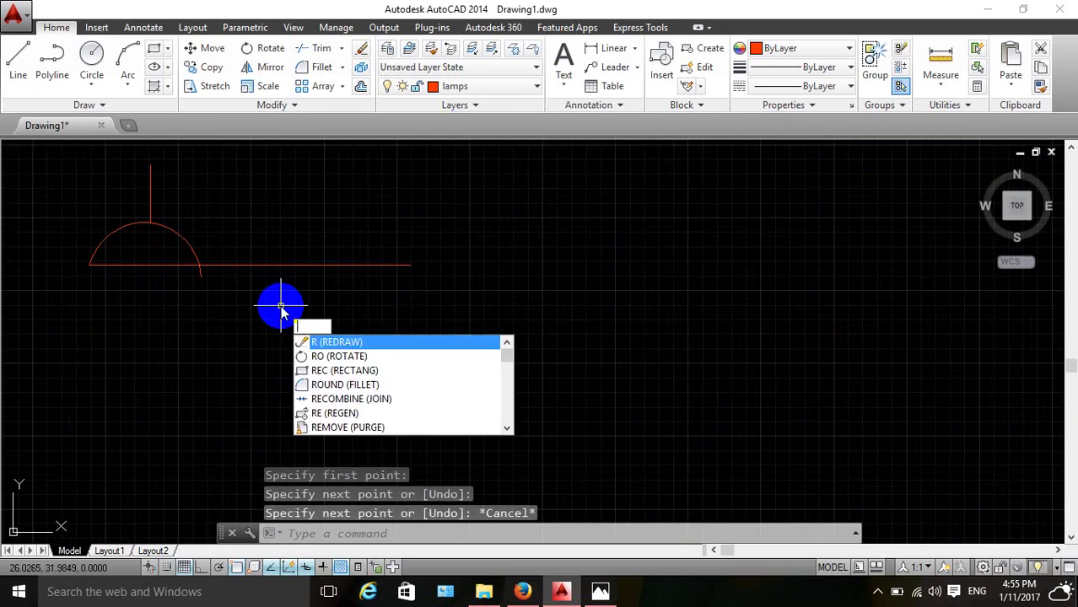
Trim the part of the arc lying below the horizontal base line.
key(BackSpace)
text(tr)
key(Return)
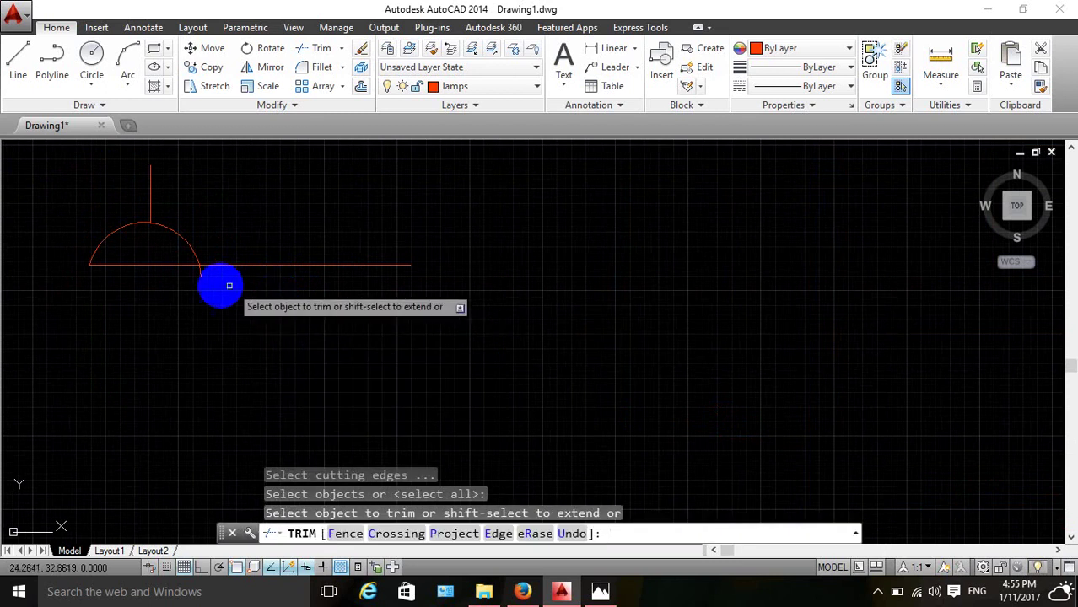
scroll(224, 284, up, 4)
click(206, 257)
click(167, 297)
key(Escape)
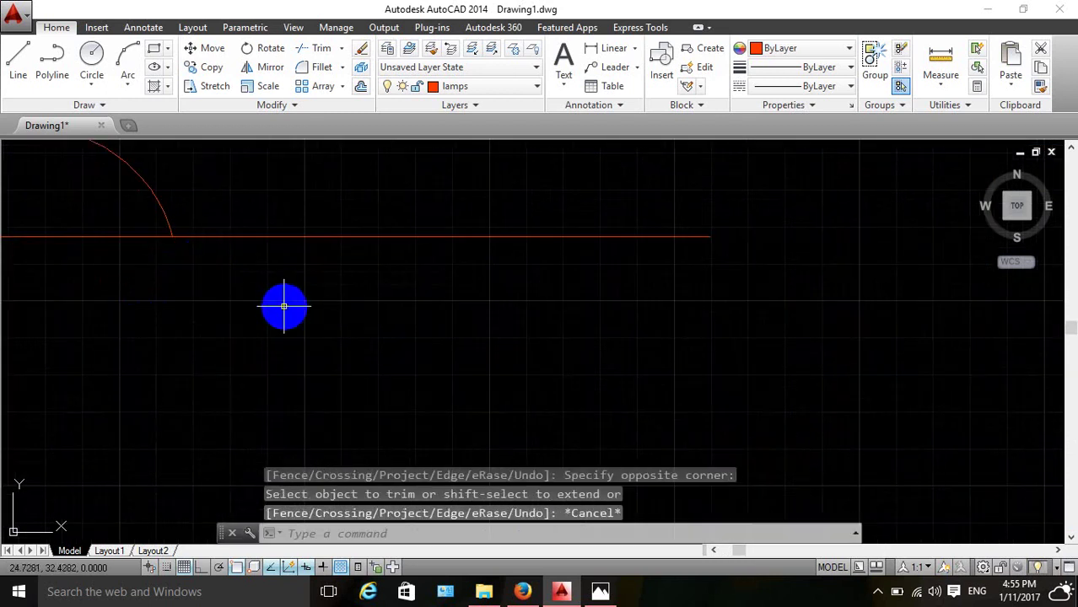
key(Return)
click(322, 210)
click(279, 248)
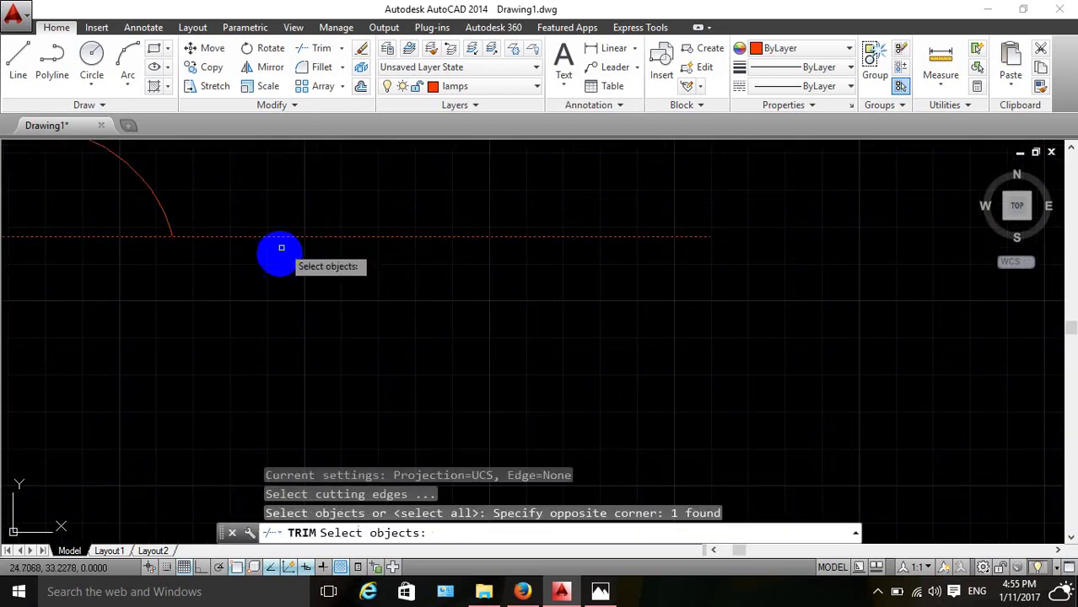
scroll(489, 286, down, 3)
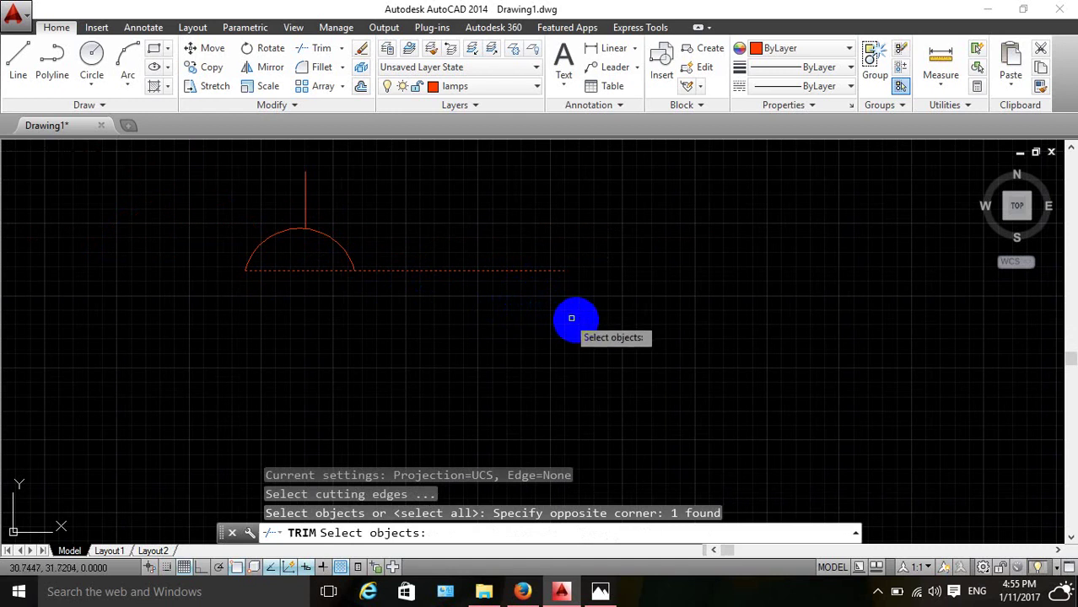
key(Escape)
key(Escape)
key(Escape)
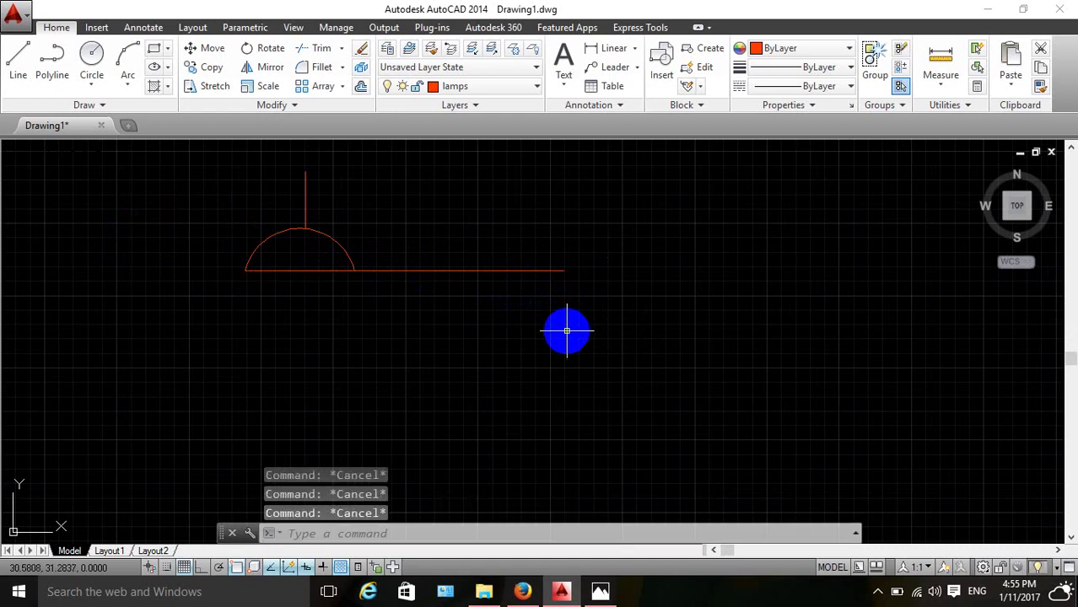
Erase the horizontal base line, leaving only the arc and its stem.
click(456, 271)
click(435, 290)
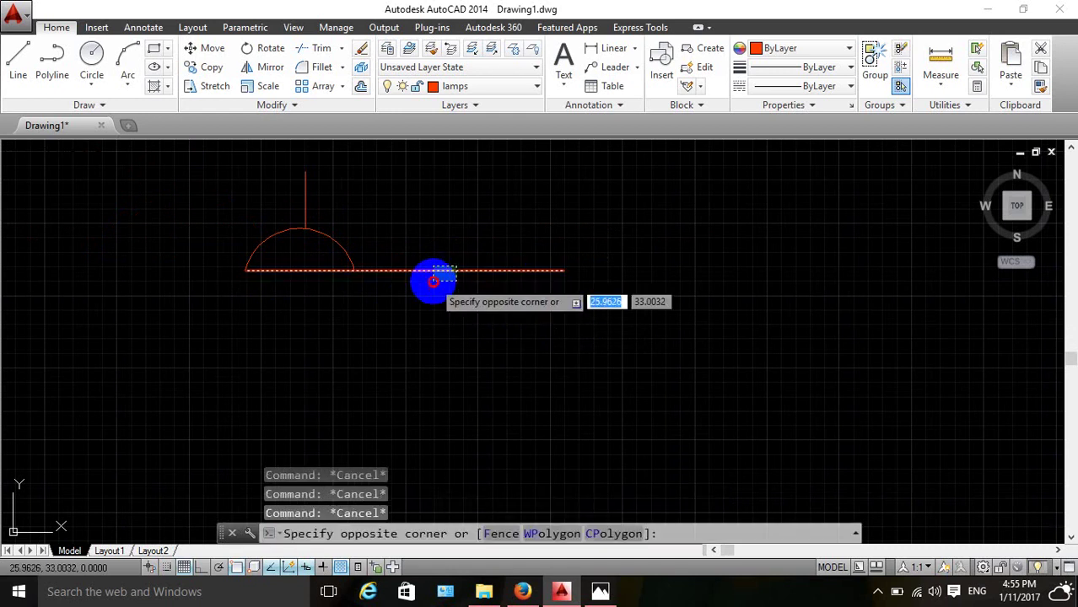
key(Delete)
scroll(435, 292, down, 4)
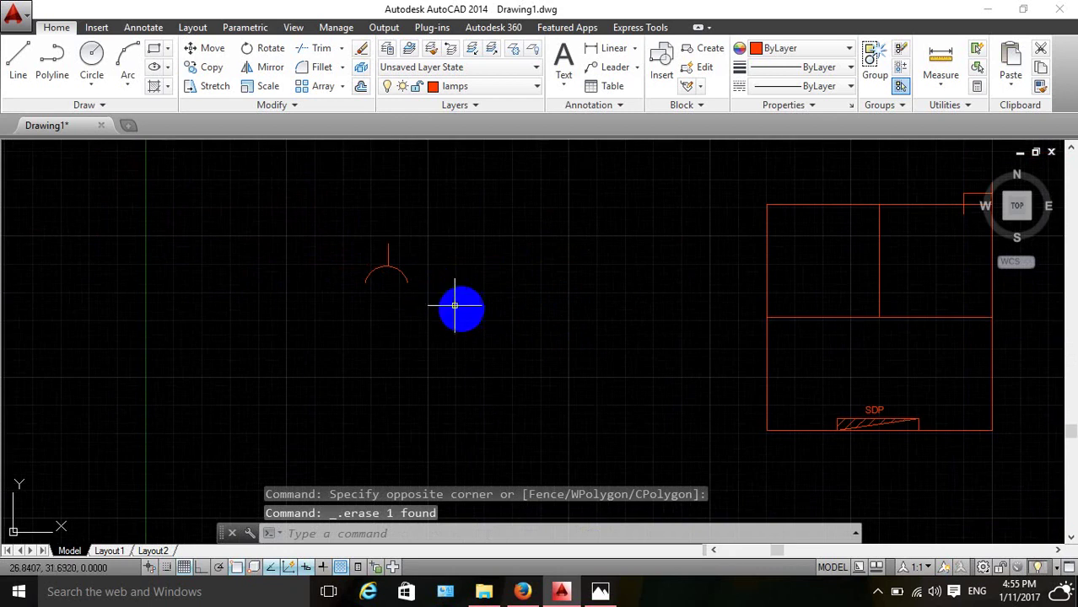
scroll(383, 268, up, 2)
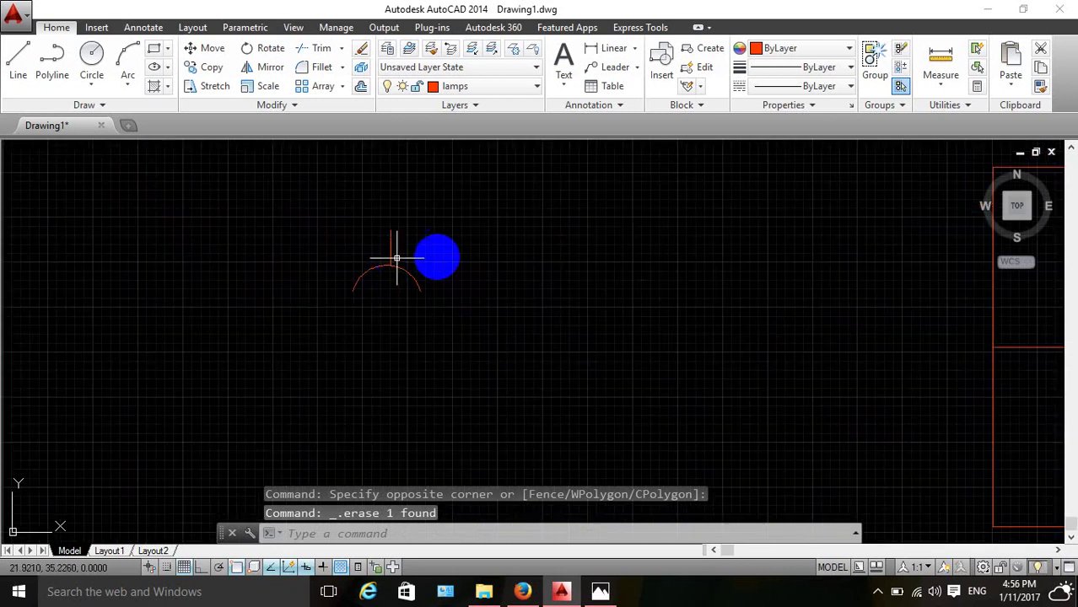
scroll(472, 268, down, 3)
scroll(695, 283, up, 1)
scroll(662, 293, up, 2)
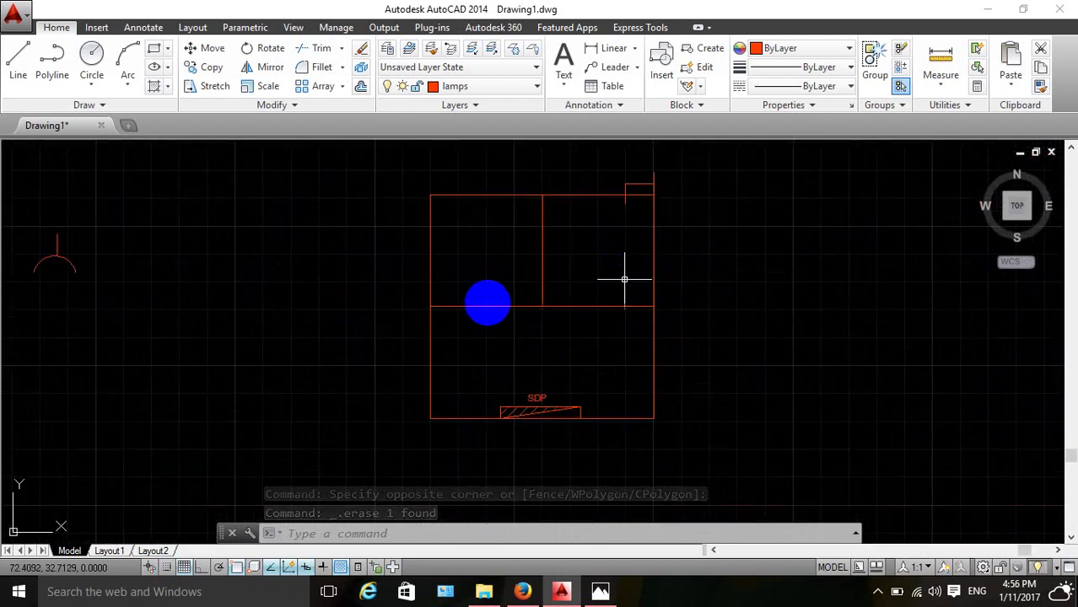
scroll(168, 293, down, 2)
scroll(33, 291, up, 2)
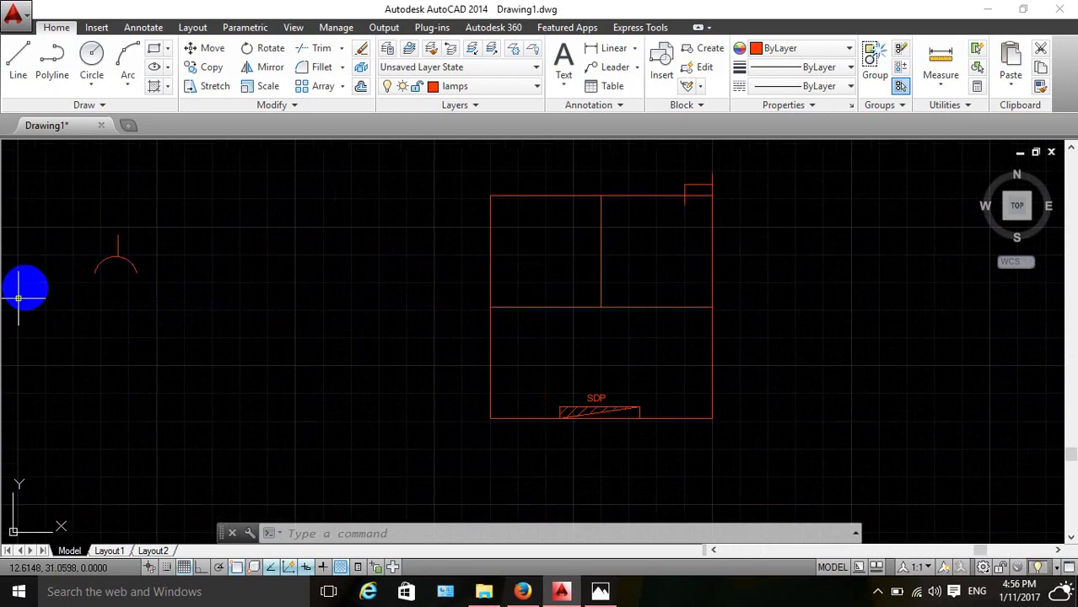
scroll(76, 274, up, 2)
scroll(379, 301, down, 2)
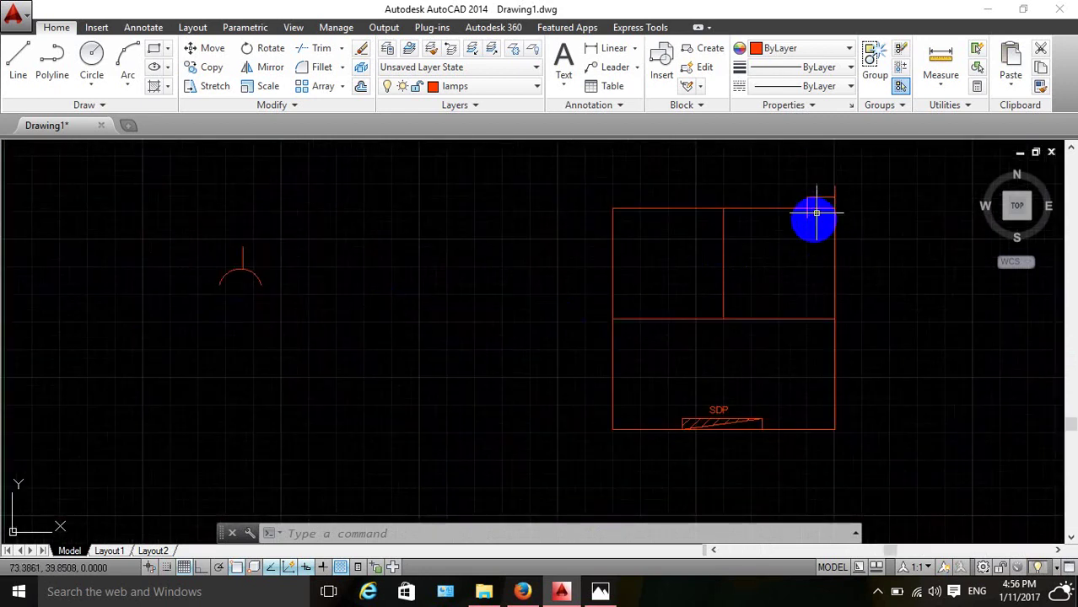
click(601, 592)
click(600, 592)
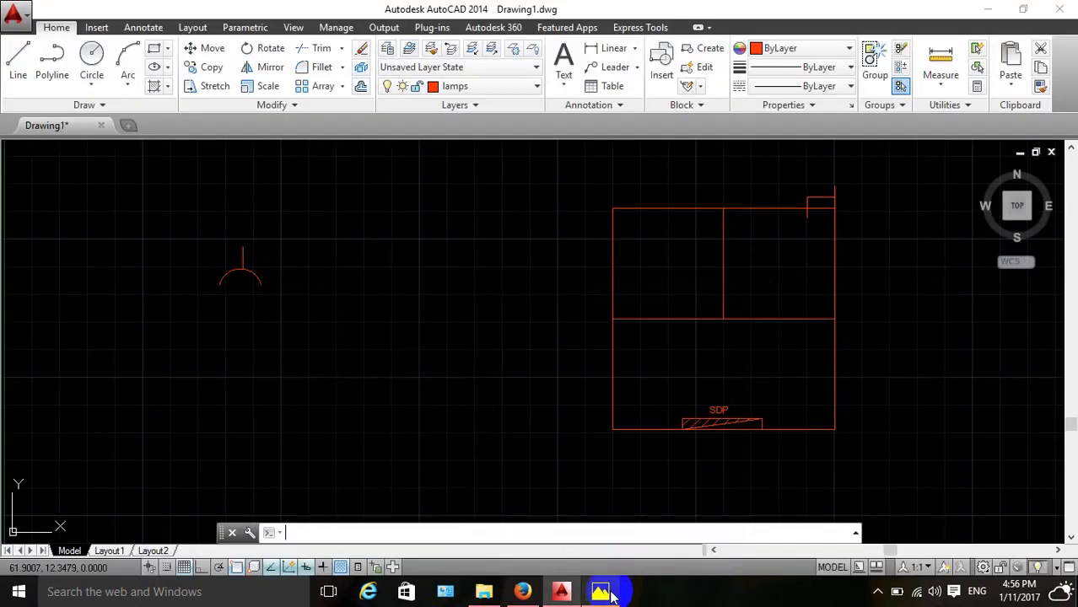
scroll(793, 187, up, 2)
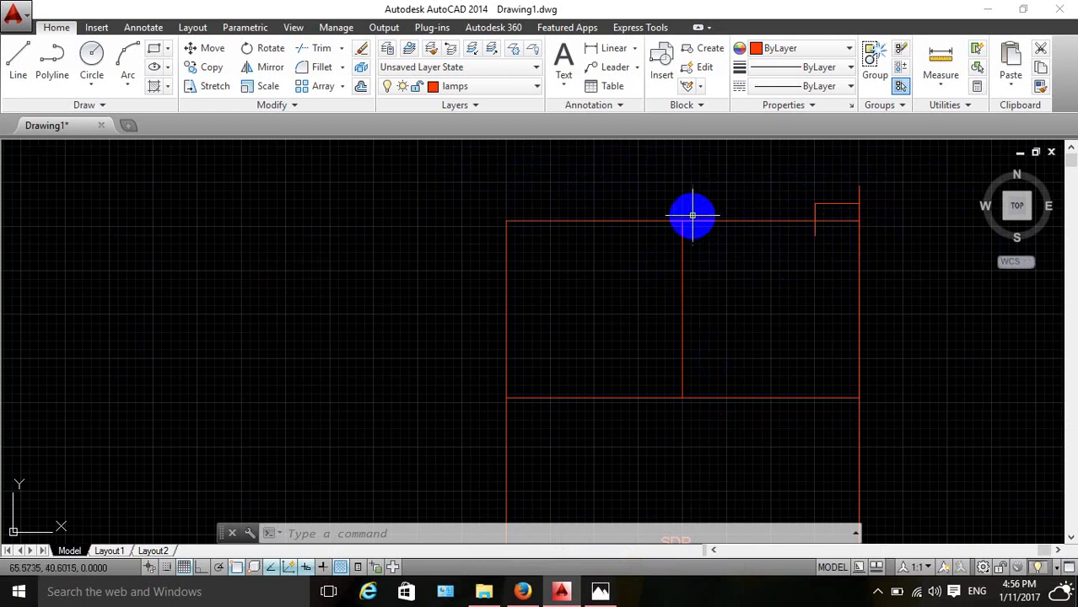
scroll(693, 221, down, 2)
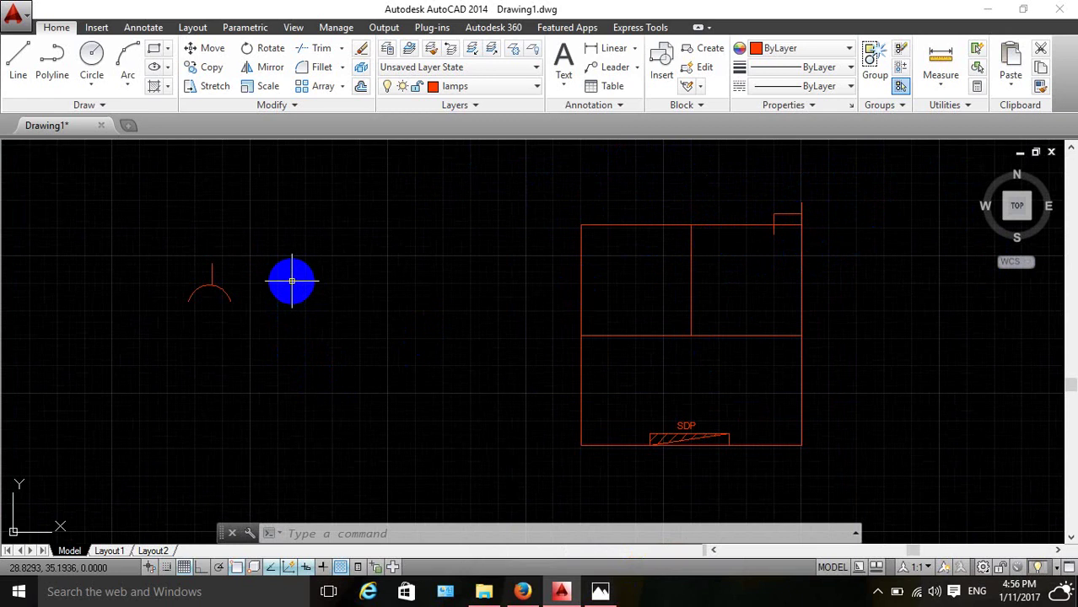
text(ro)
Rotate the arc-and-stem lamp symbol 180° so it hangs upside down.
key(Return)
click(278, 267)
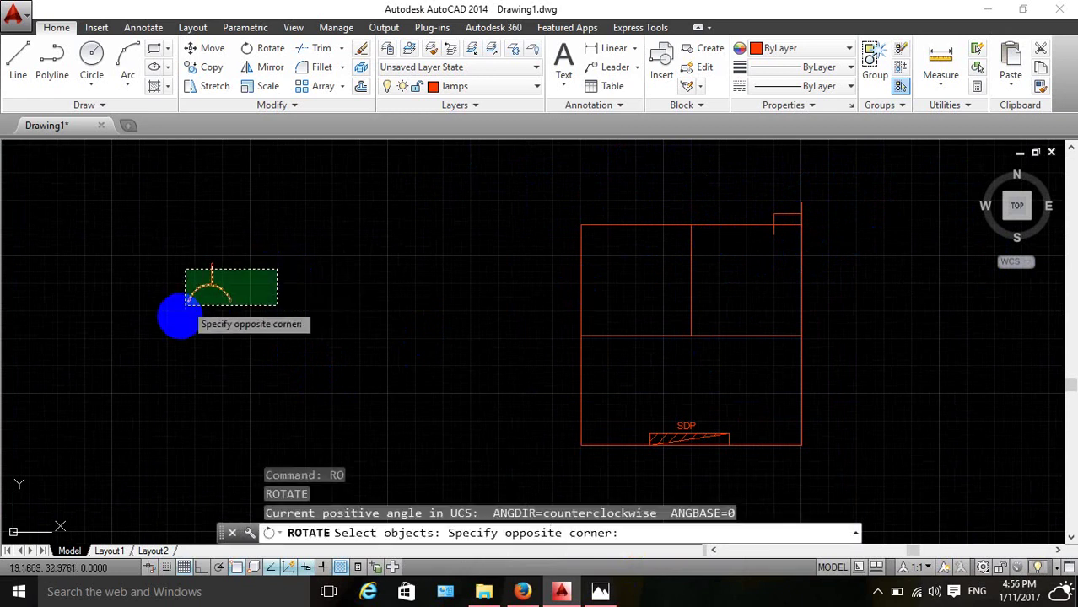
click(176, 319)
key(Return)
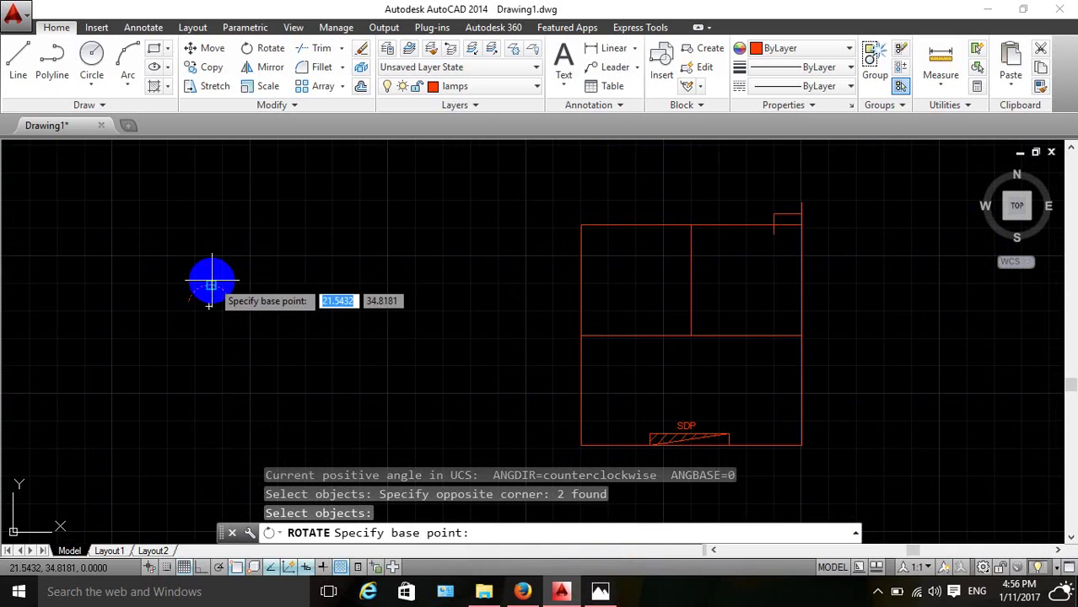
click(208, 305)
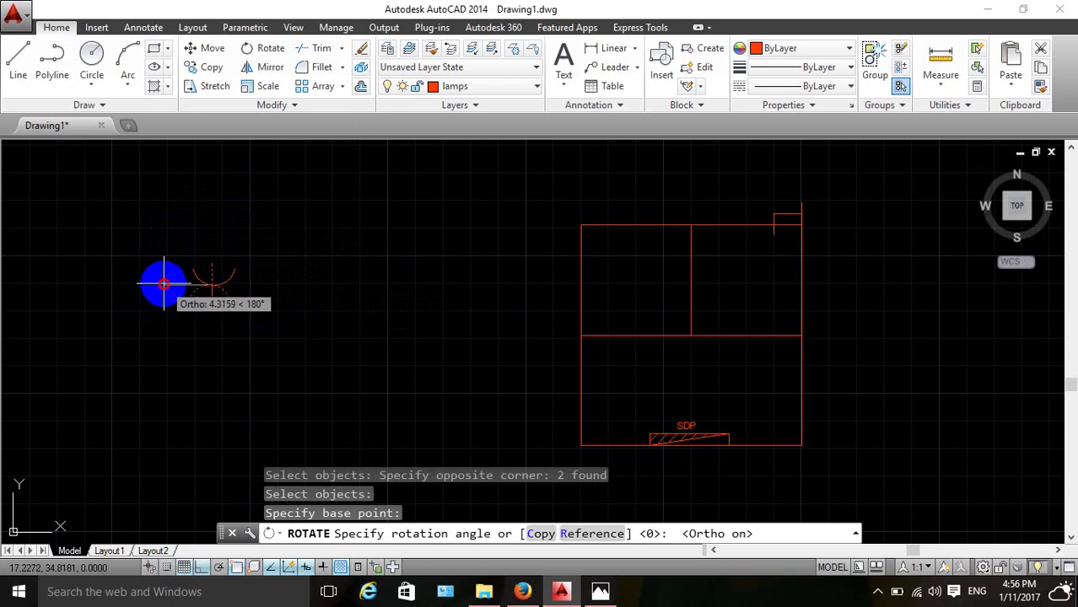
click(165, 284)
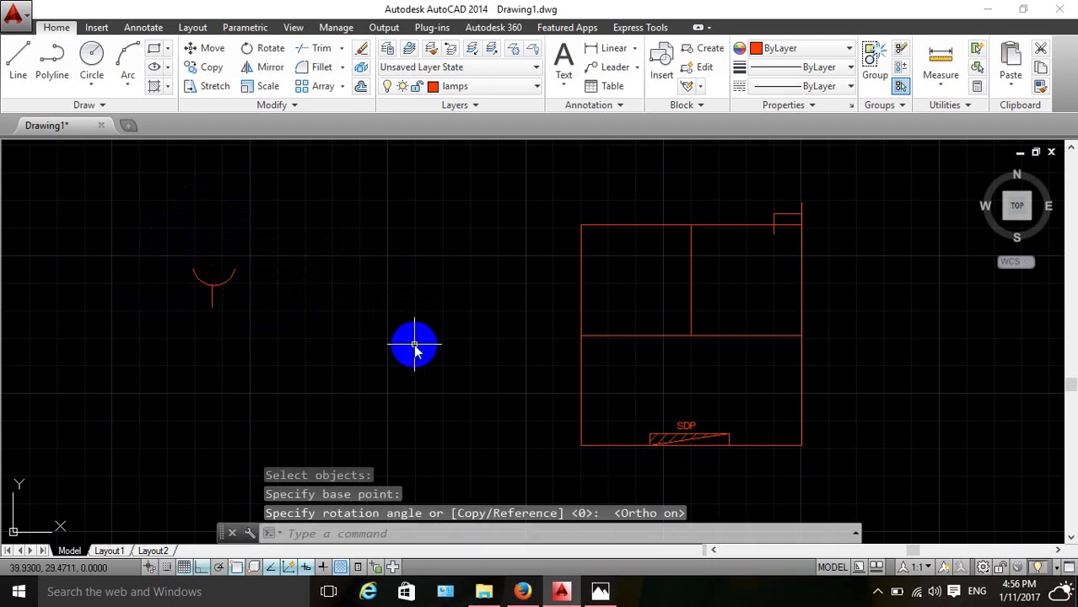
Copy the flipped lamp symbol to the wall bracket at the upper-right room's corner.
text(cp)
key(Return)
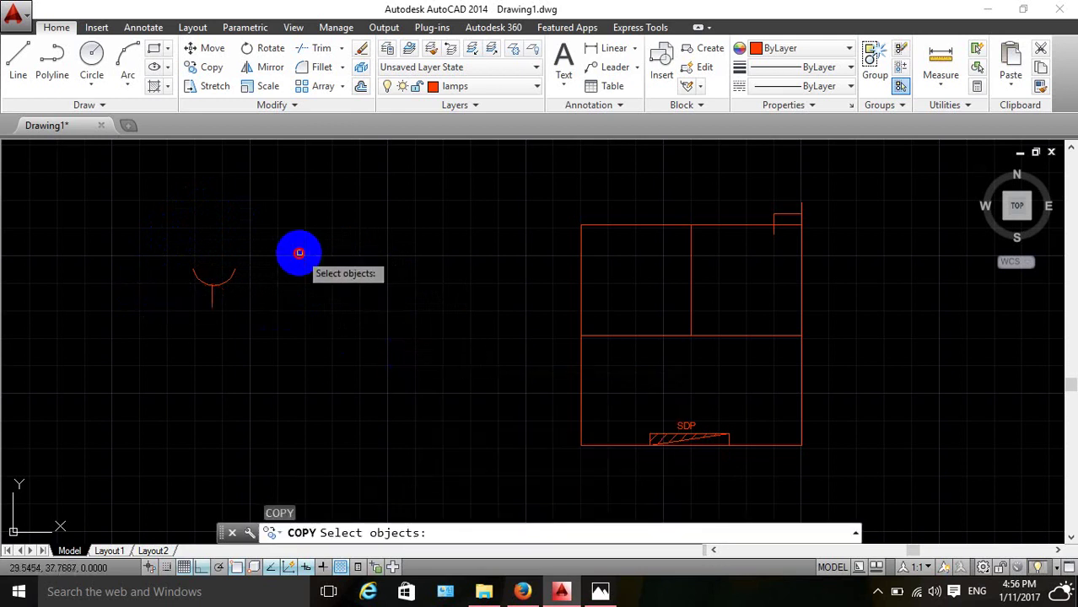
click(298, 253)
click(180, 344)
key(Return)
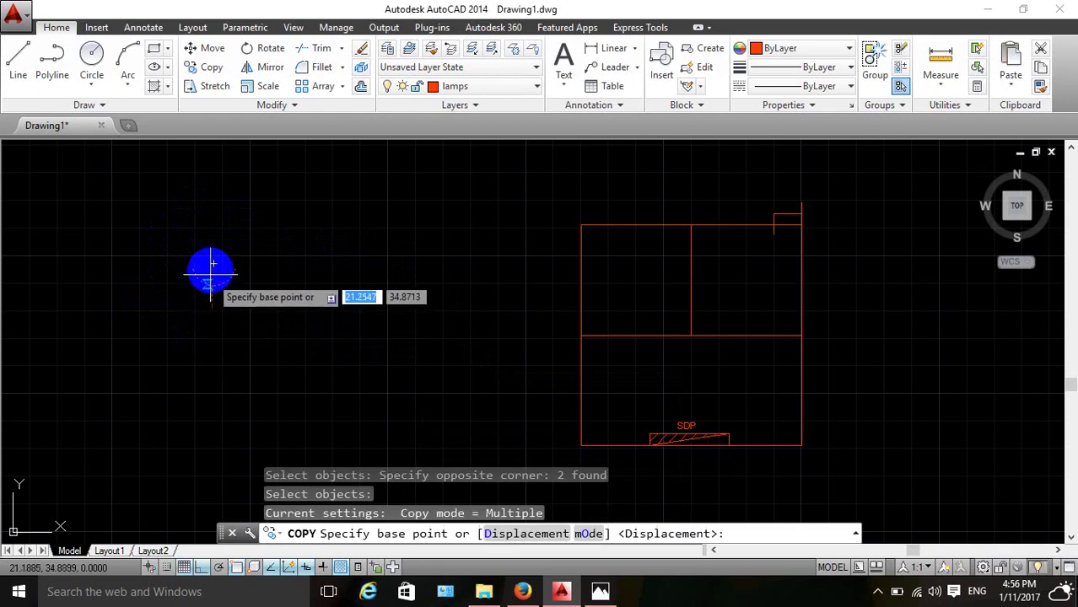
click(213, 264)
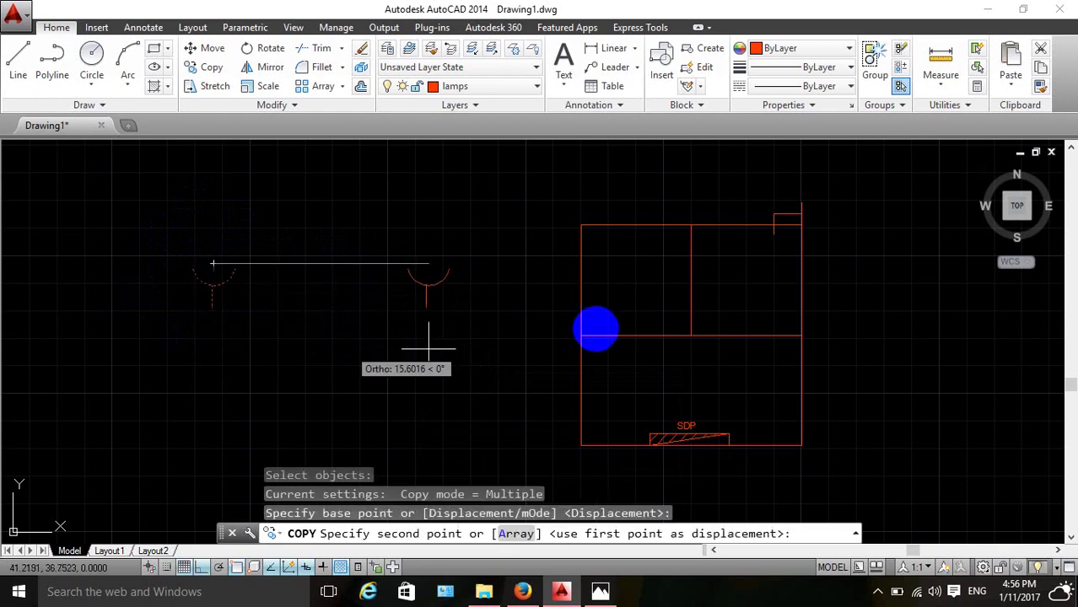
click(775, 226)
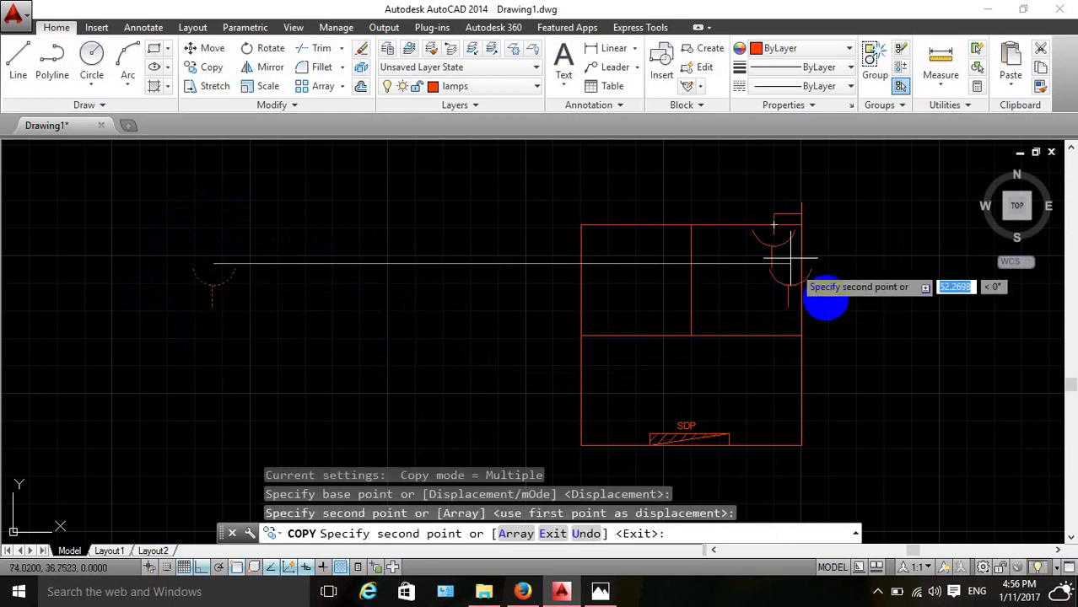
key(Escape)
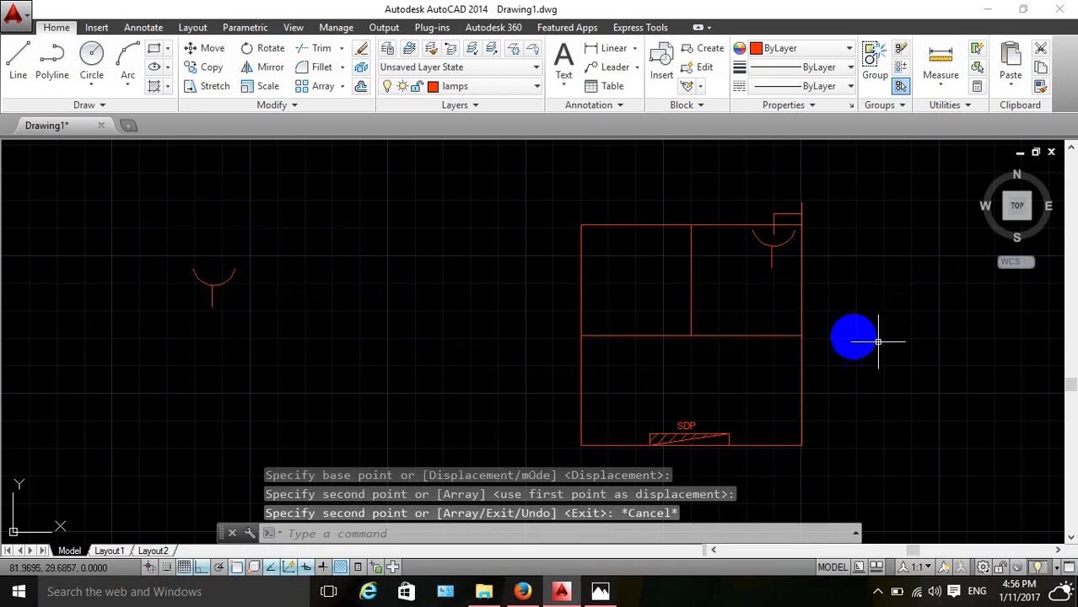
Try EXTEND on the copied lamp arc by picking the arc as a boundary edge.
scroll(809, 227, up, 3)
scroll(822, 236, up, 2)
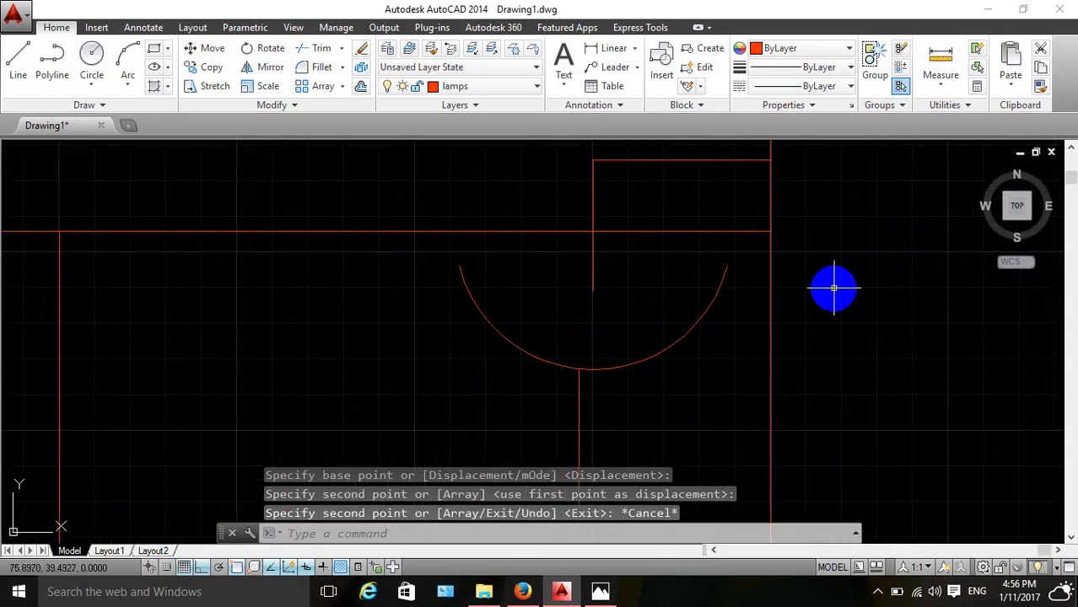
scroll(811, 290, up, 2)
scroll(811, 290, down, 2)
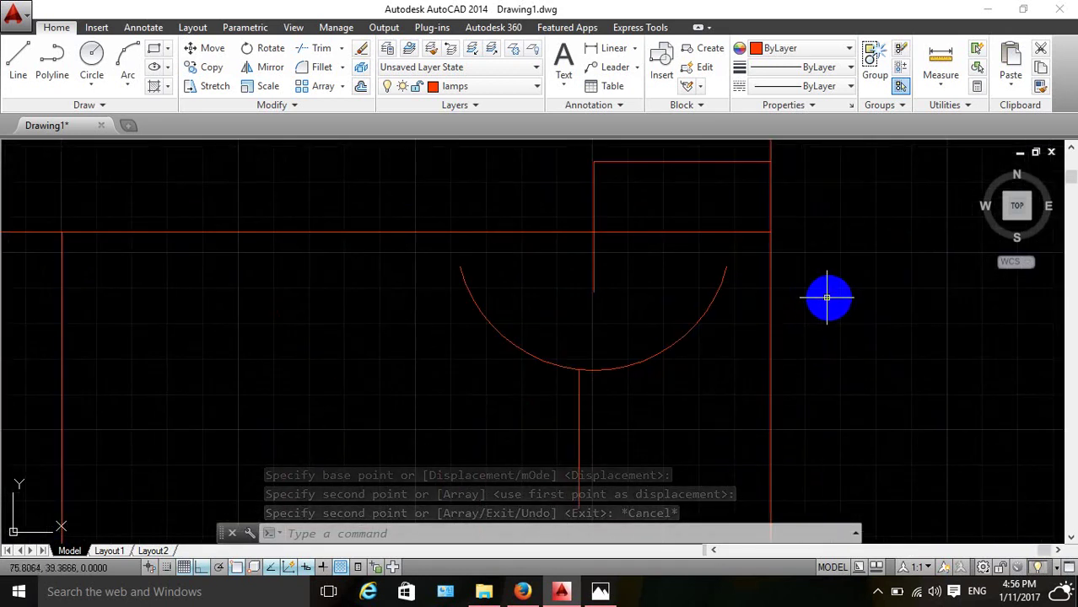
text(EX)
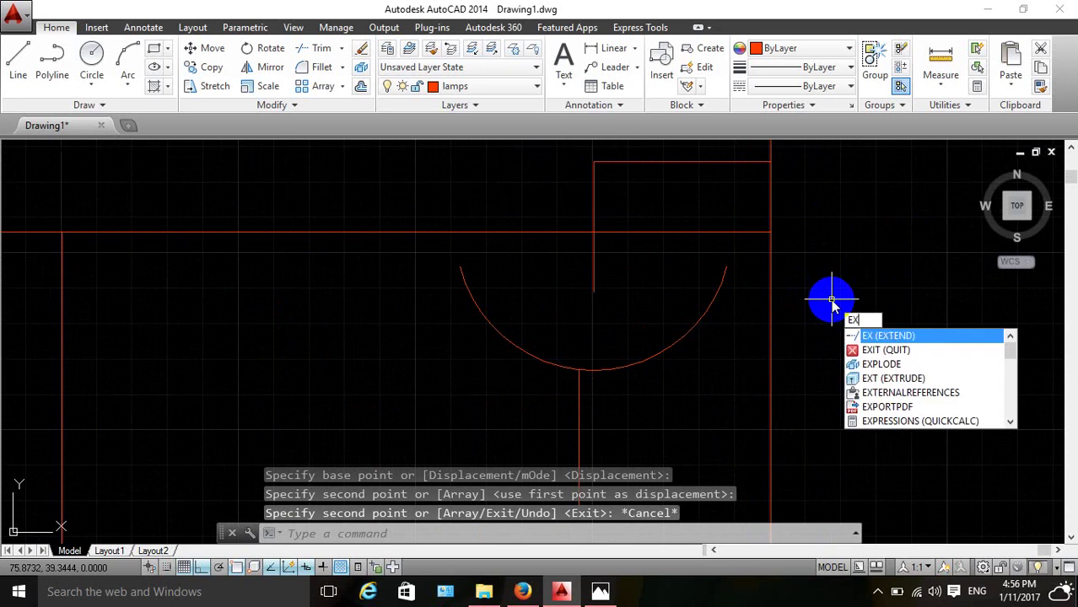
key(Return)
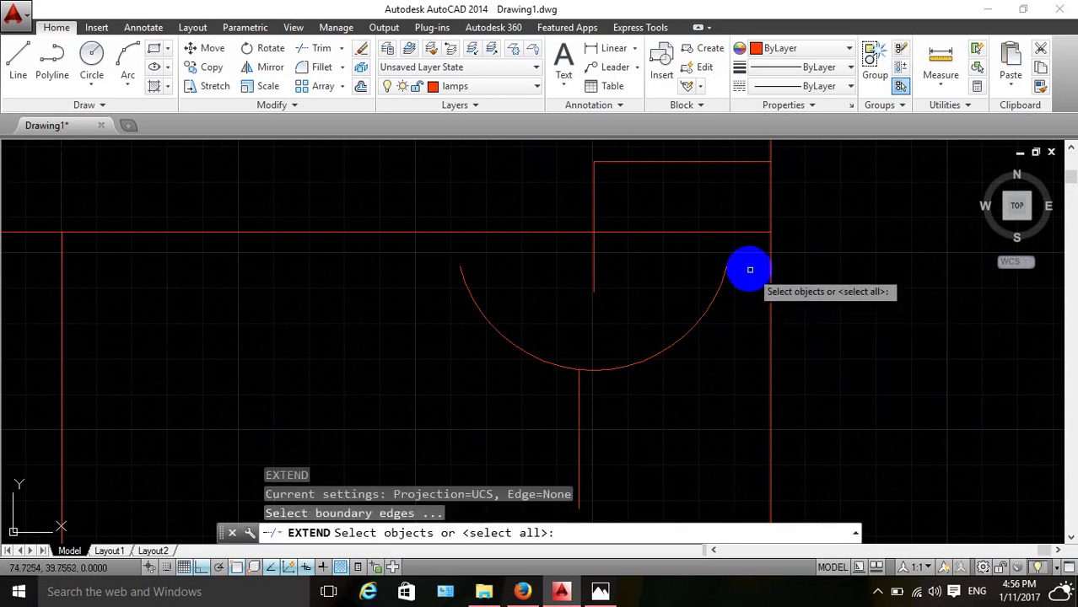
click(749, 270)
click(713, 284)
click(733, 265)
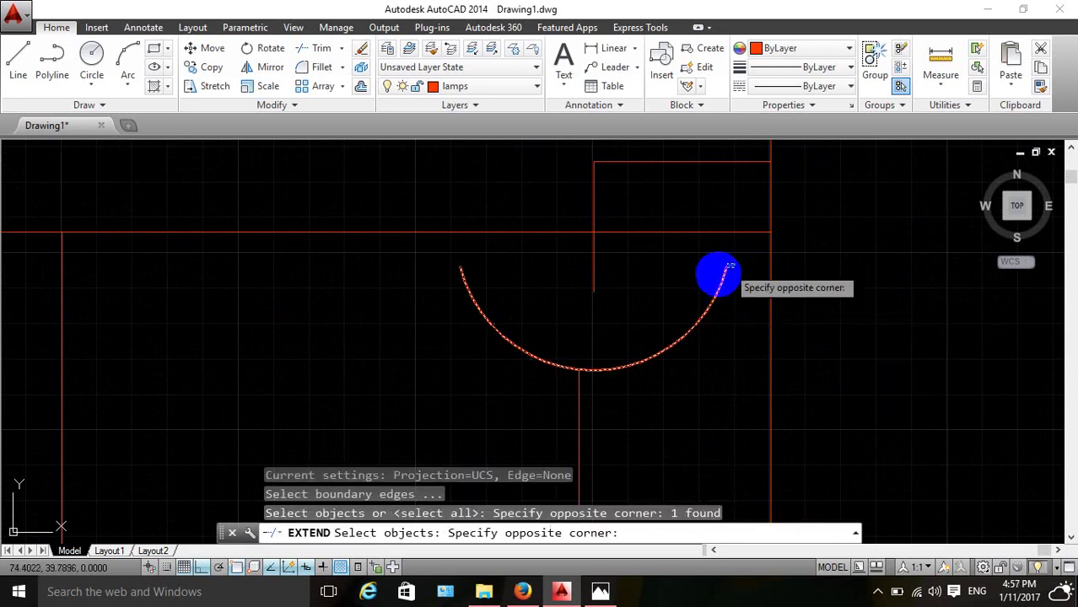
click(719, 290)
key(Escape)
key(Escape)
key(Escape)
key(Escape)
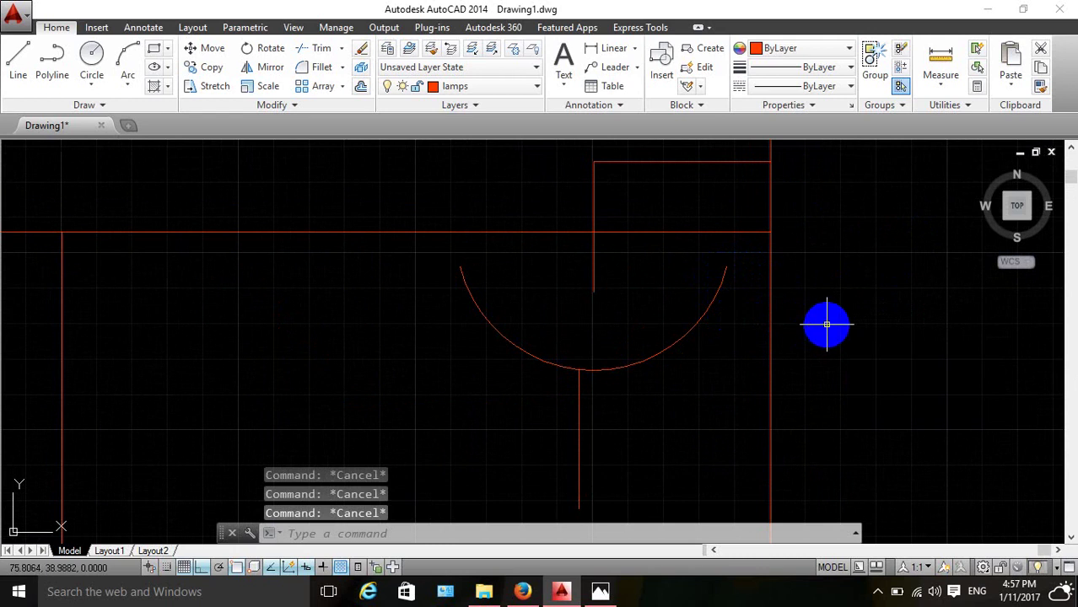
Extend the copied arc's ends up to the room's top wall line.
text(Ex)
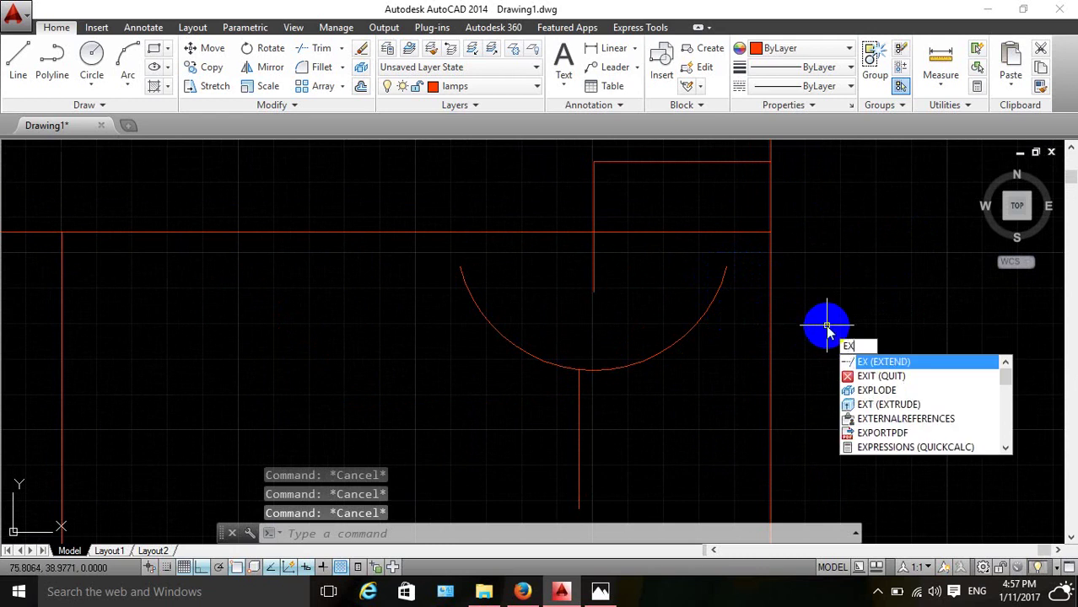
key(Return)
key(Return)
click(757, 286)
click(719, 285)
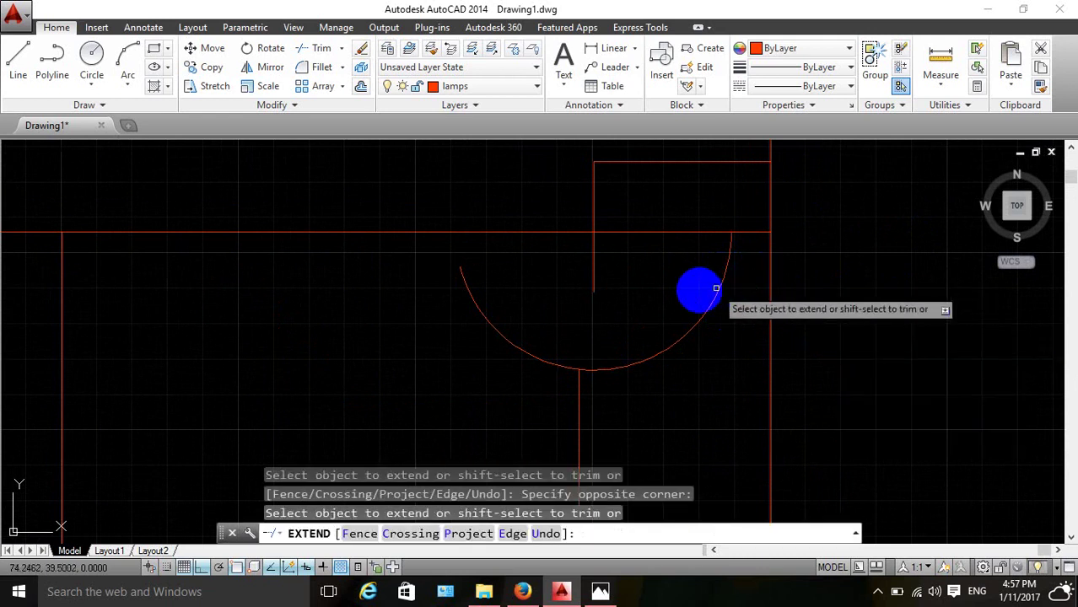
click(474, 275)
click(577, 313)
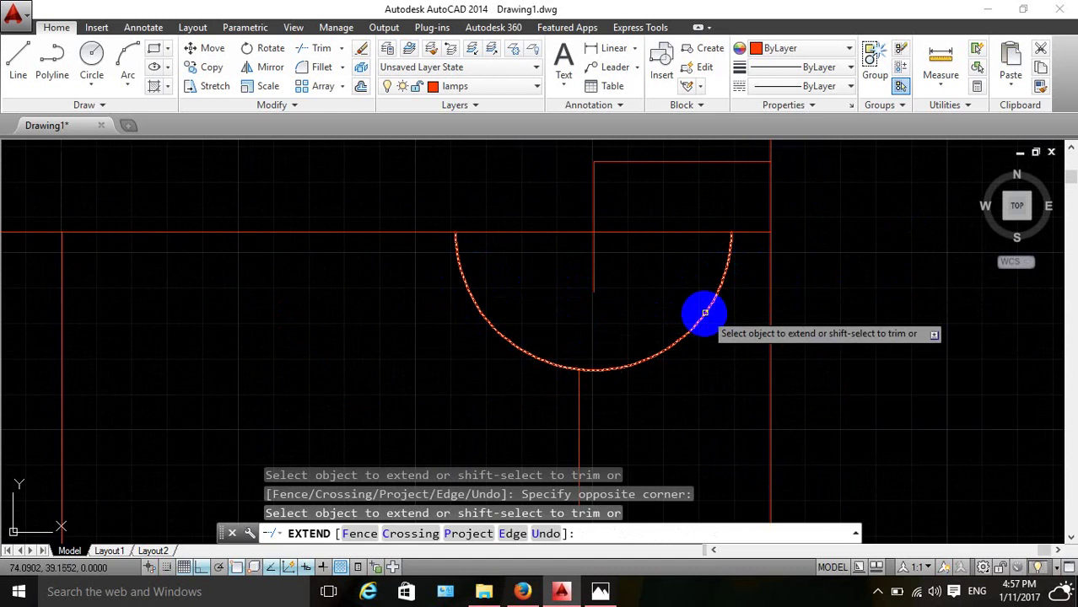
key(Escape)
scroll(786, 280, down, 4)
scroll(792, 319, down, 1)
scroll(794, 331, down, 2)
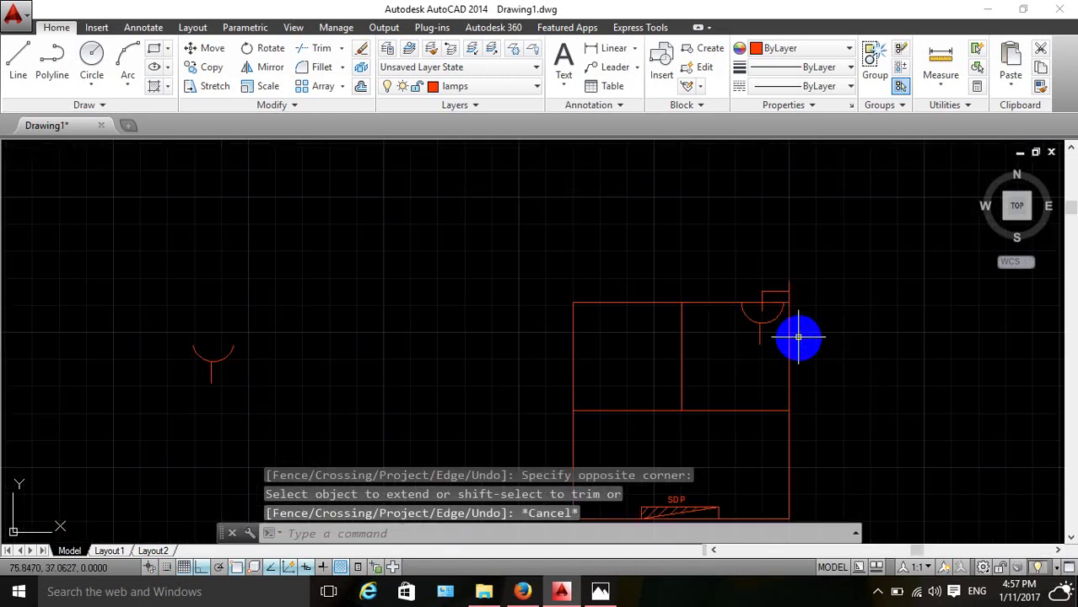
scroll(835, 349, up, 2)
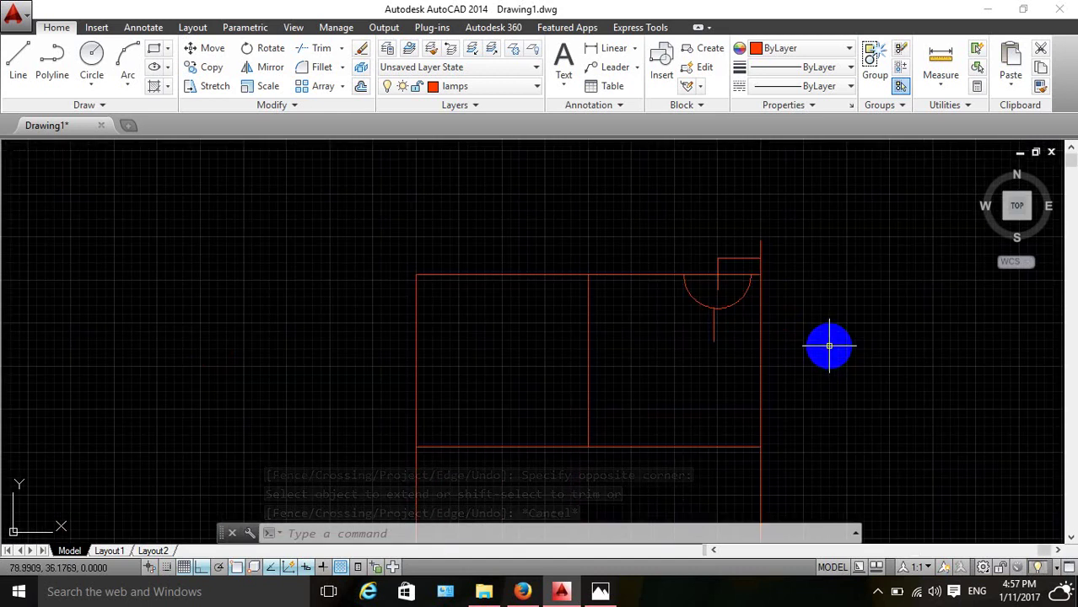
Scale the lamp symbol at the upper-right bracket down by 0.75.
text(sc)
key(Return)
click(747, 302)
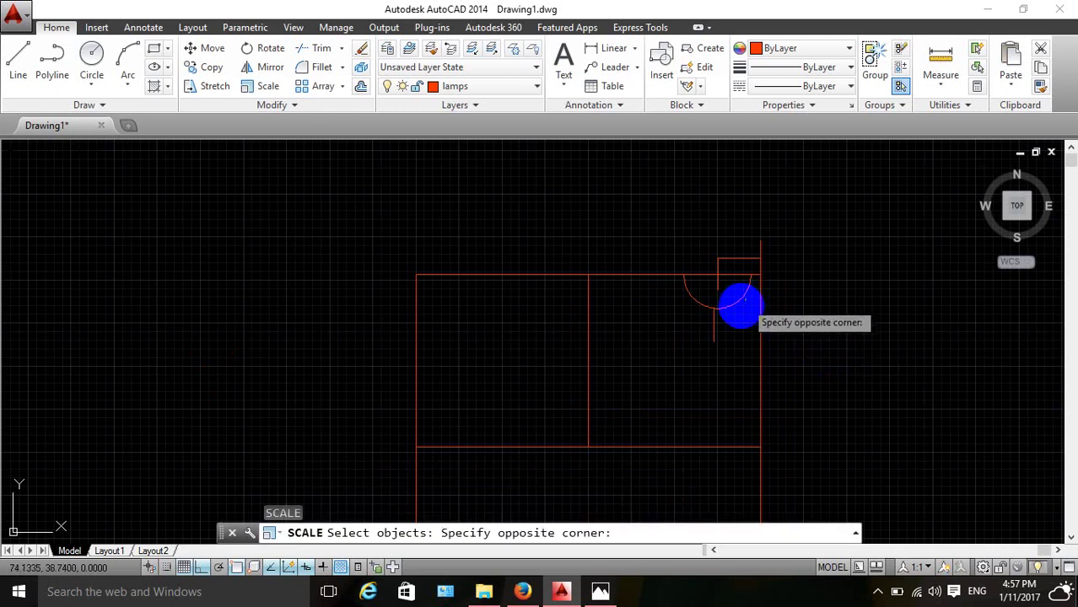
click(686, 342)
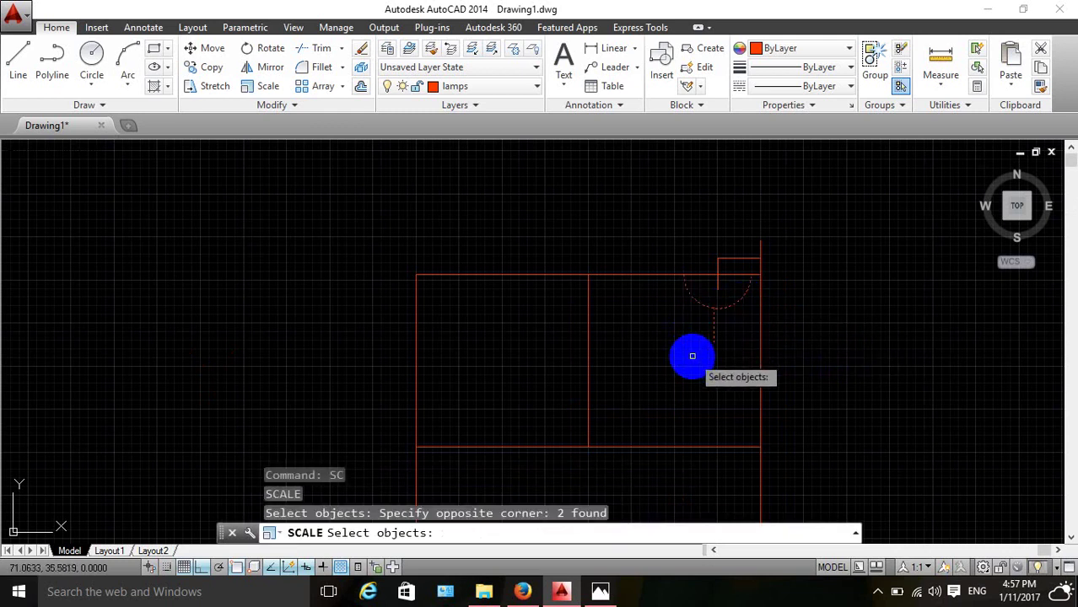
key(Return)
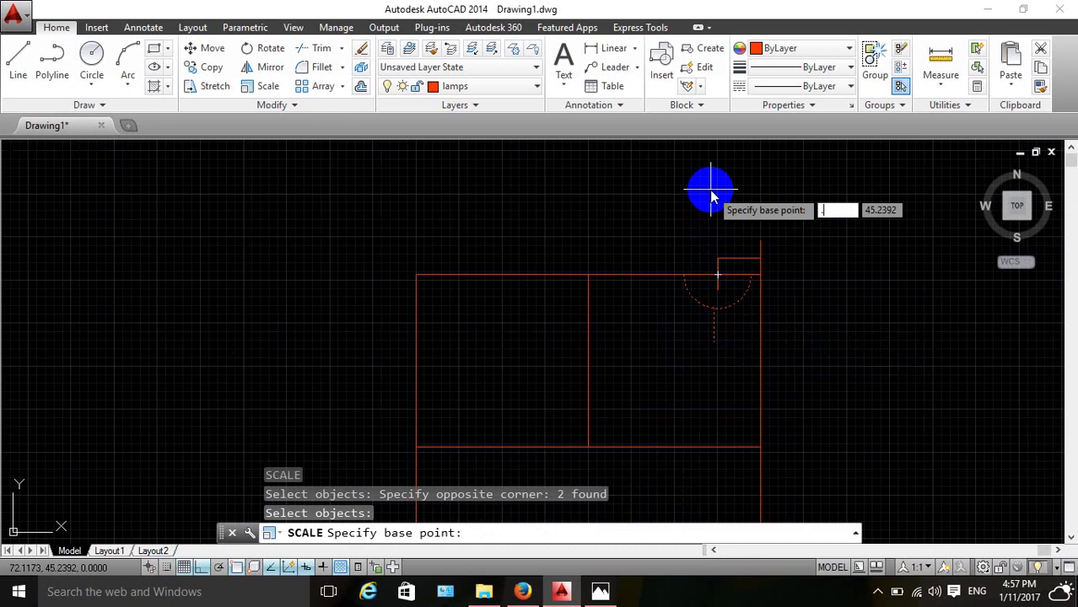
text(.75)
key(Return)
text(0.7)
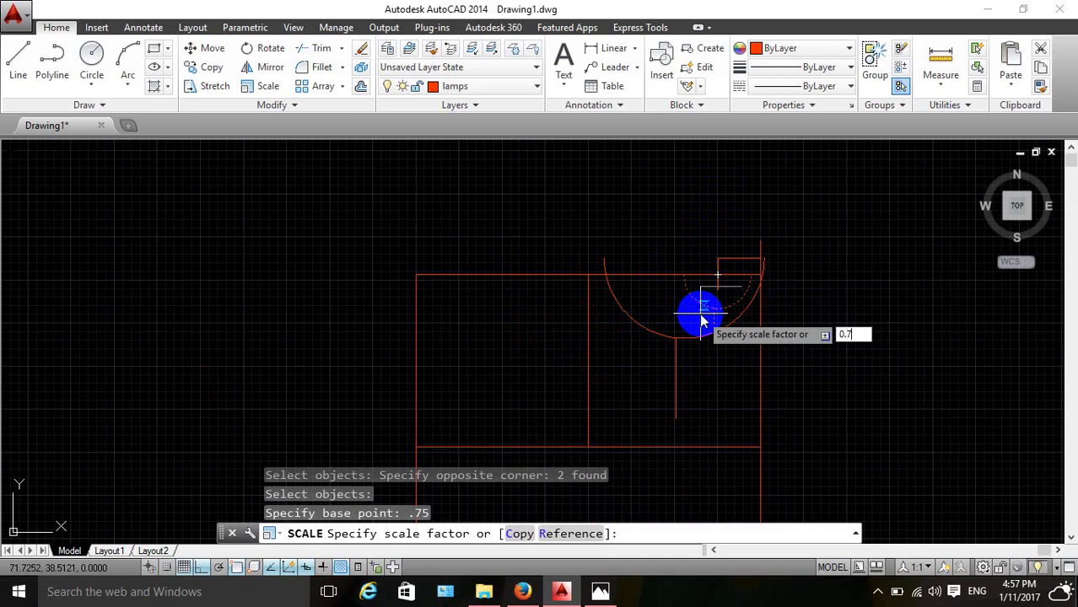
text(5)
key(Return)
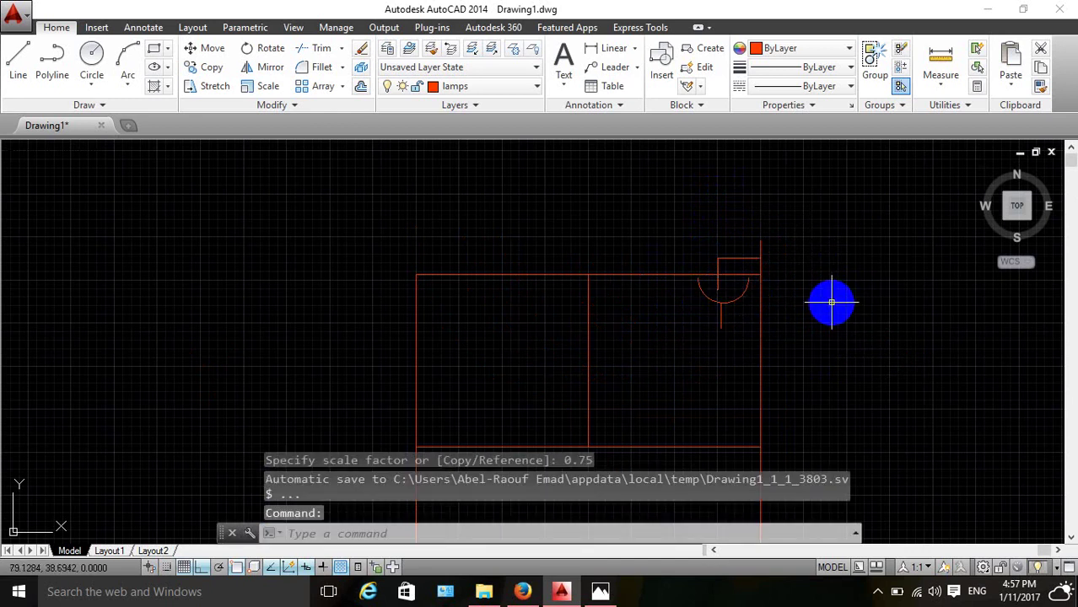
Scale the lamp symbol by 0.75 a second time from its top point.
key(Return)
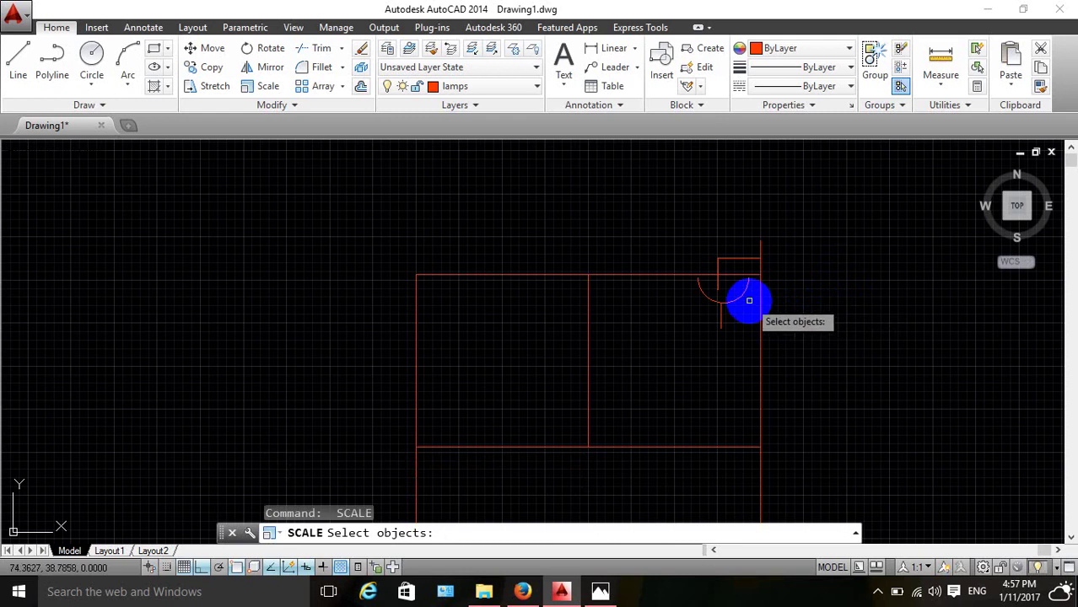
click(749, 300)
click(683, 322)
key(Return)
click(718, 302)
text(0.75)
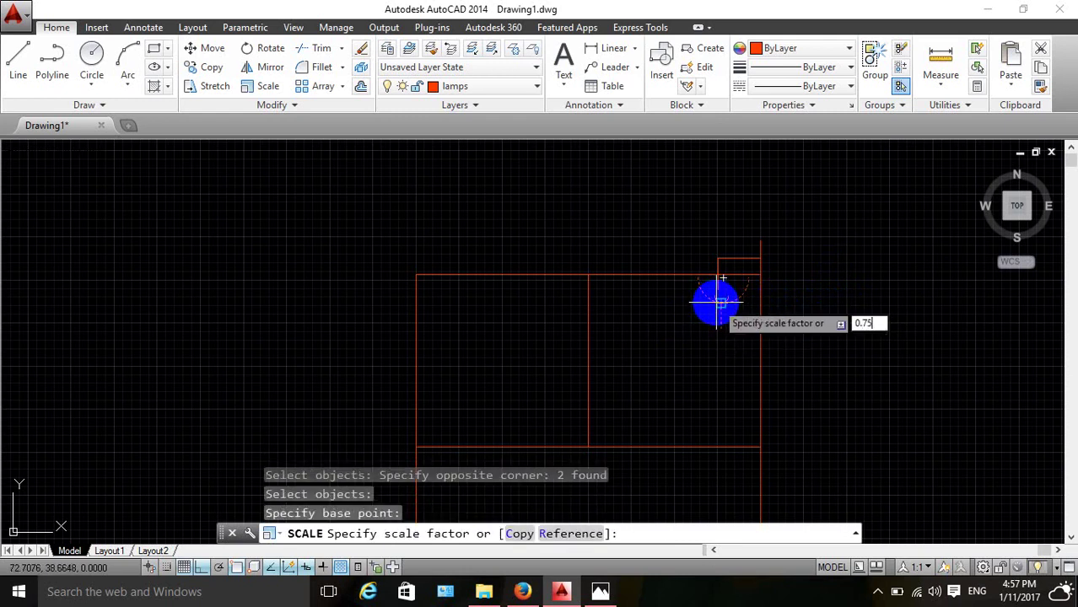
key(Return)
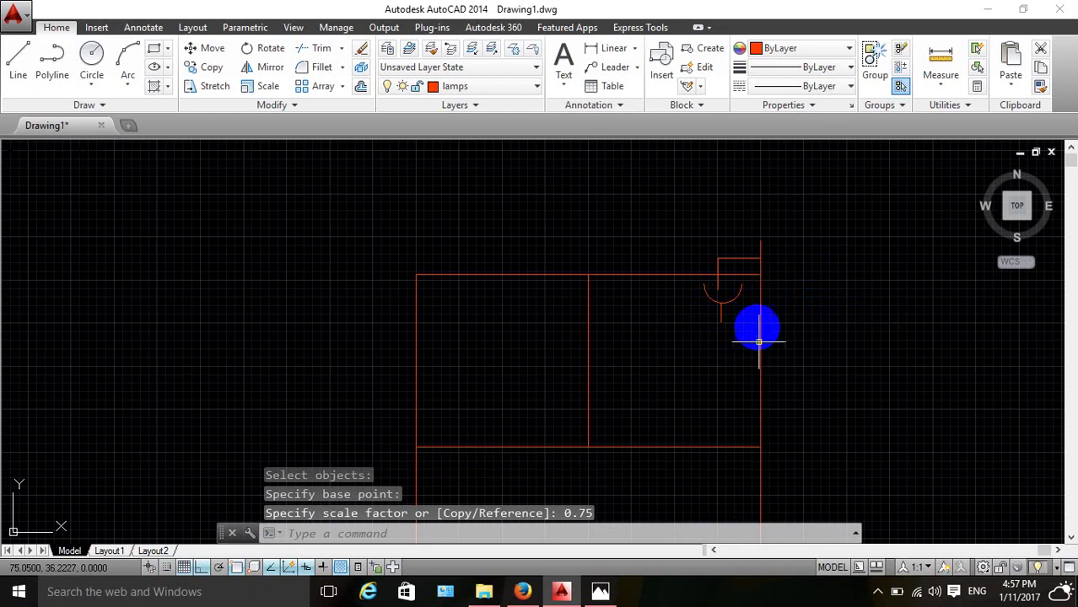
scroll(758, 342, down, 3)
scroll(835, 371, down, 2)
scroll(856, 444, up, 2)
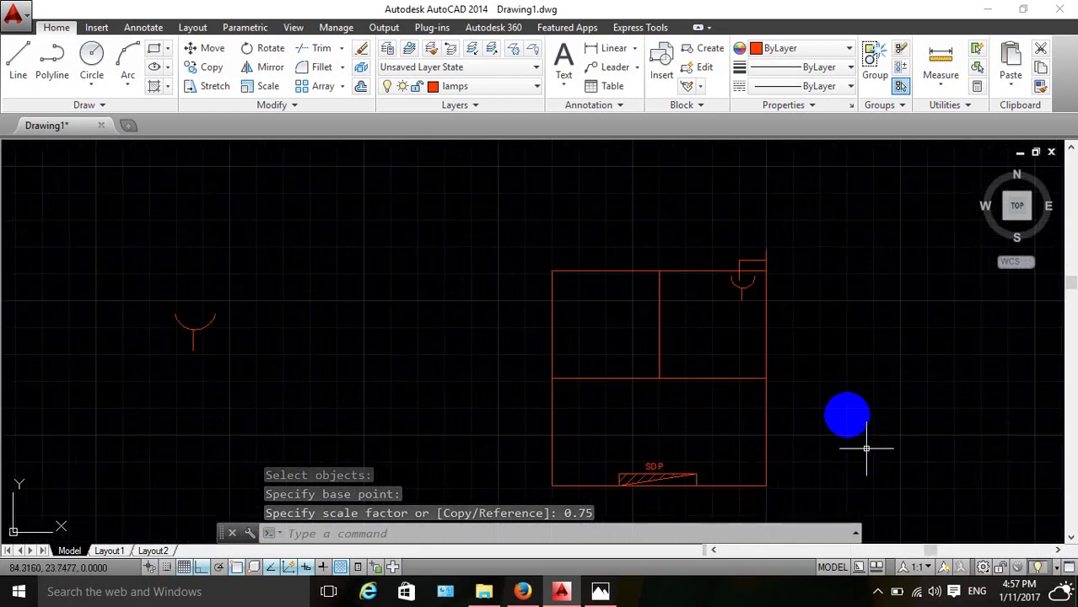
key(Escape)
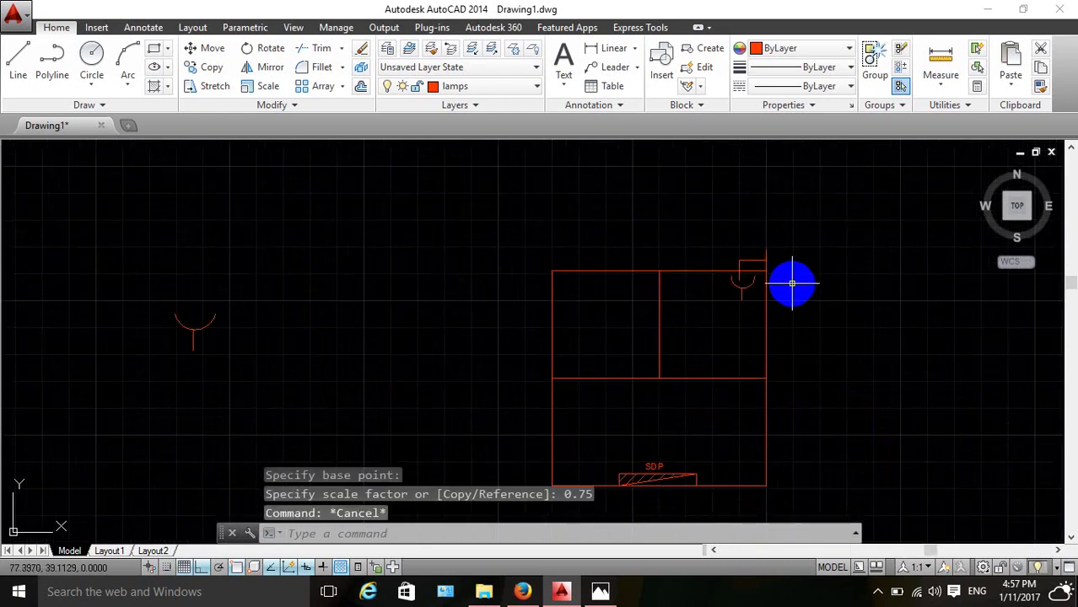
key(Escape)
key(Escape)
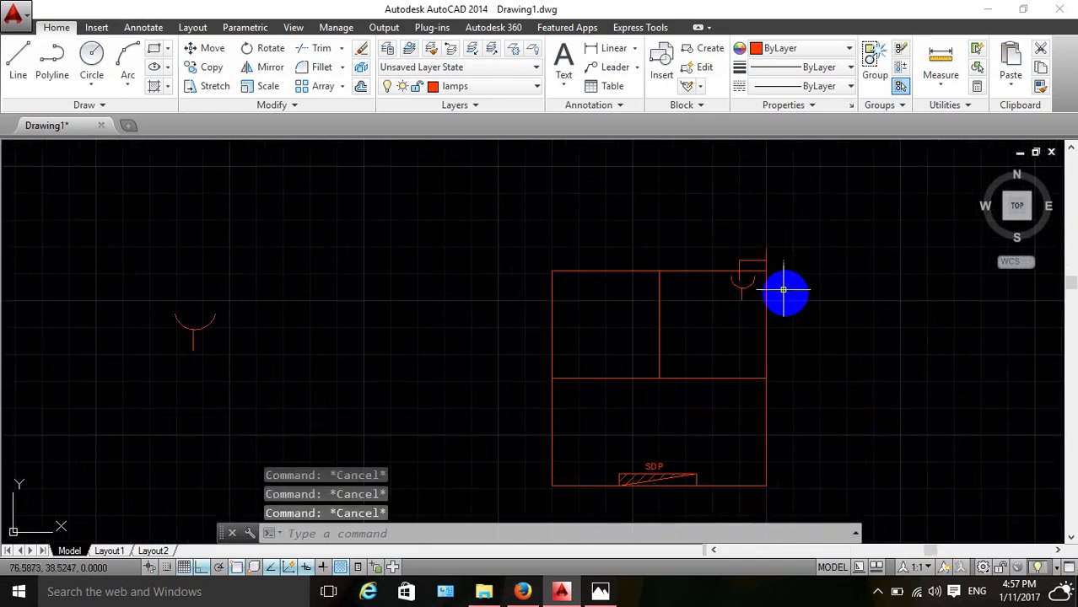
scroll(775, 283, up, 2)
scroll(778, 288, up, 2)
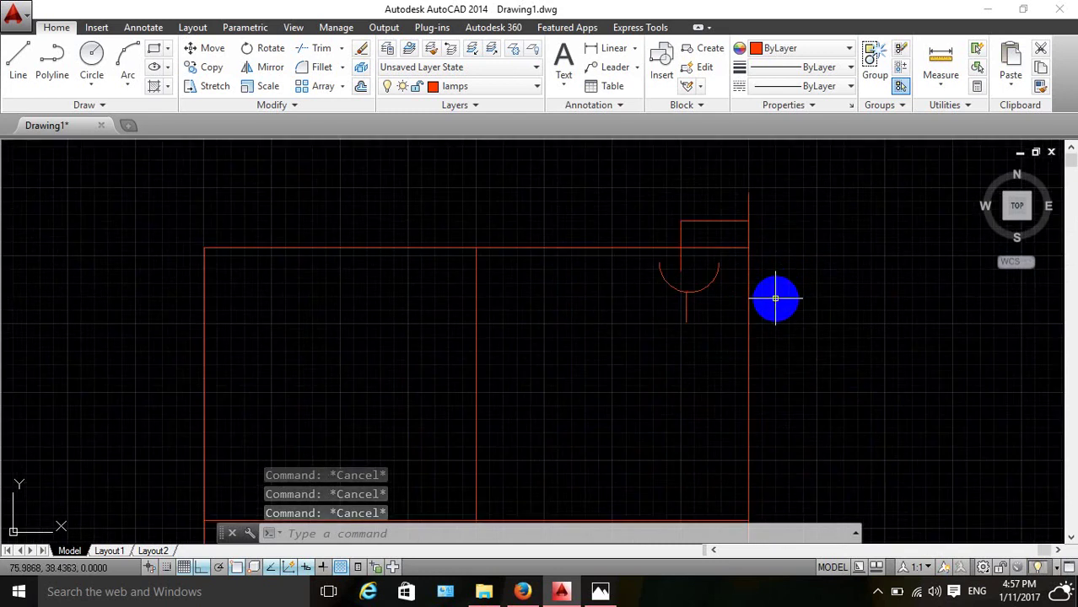
Move the scaled lamp symbol so it hangs from the room's top wall.
text(m)
key(Return)
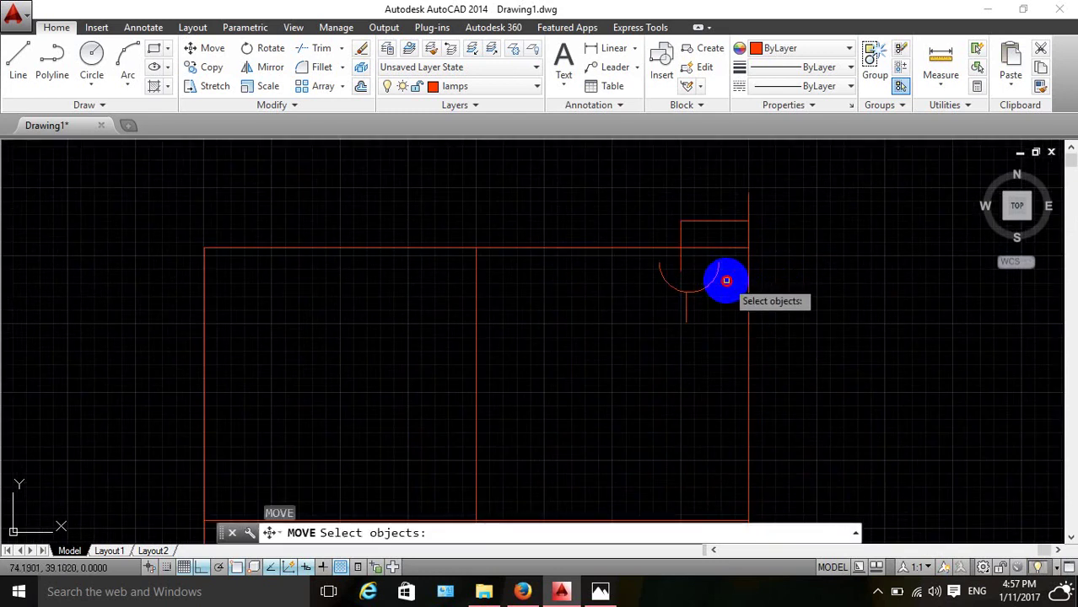
click(722, 266)
click(633, 312)
key(Return)
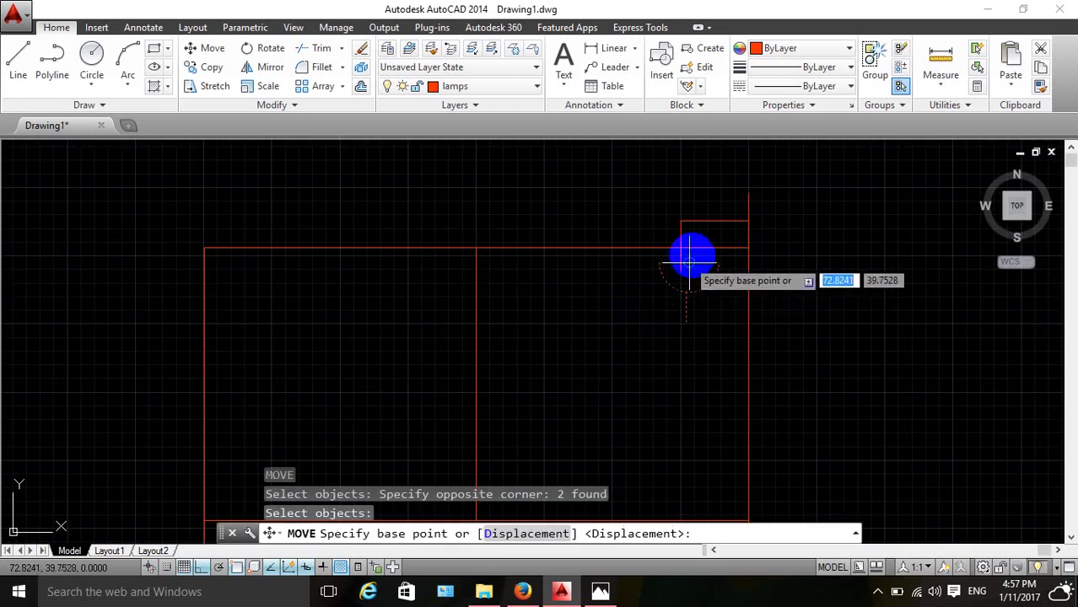
click(684, 261)
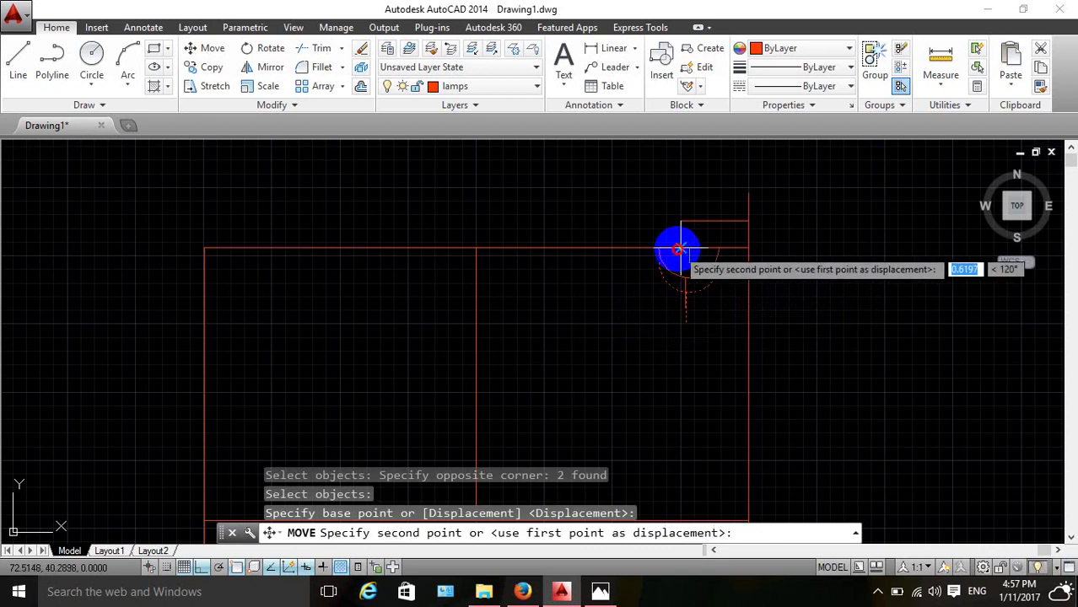
click(679, 249)
scroll(712, 332, down, 2)
scroll(704, 324, up, 3)
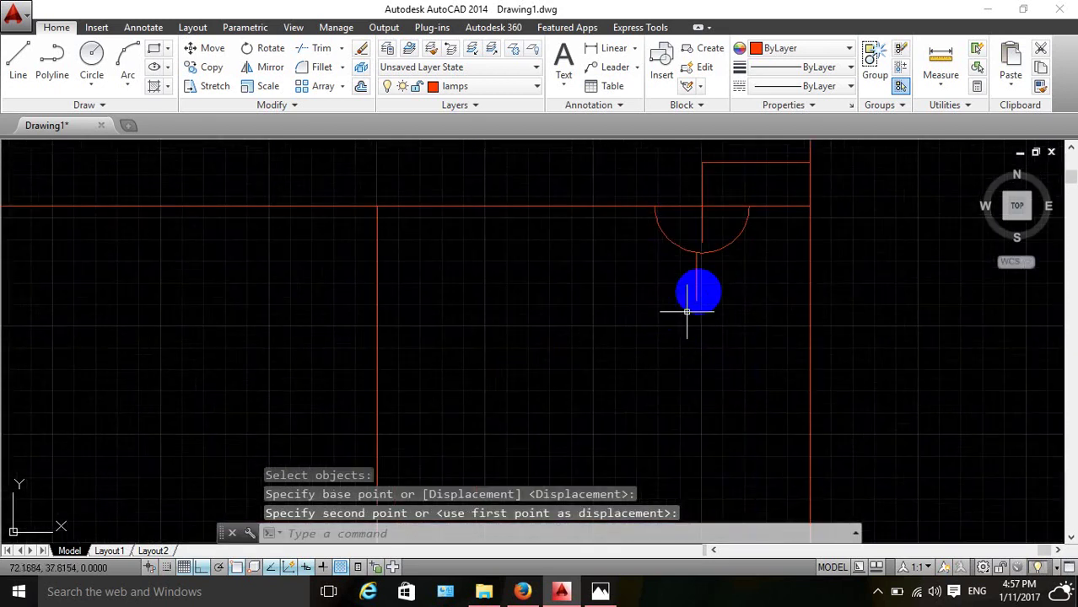
Delete the two stray bracket lines beside the lamp.
drag(718, 218, 691, 228)
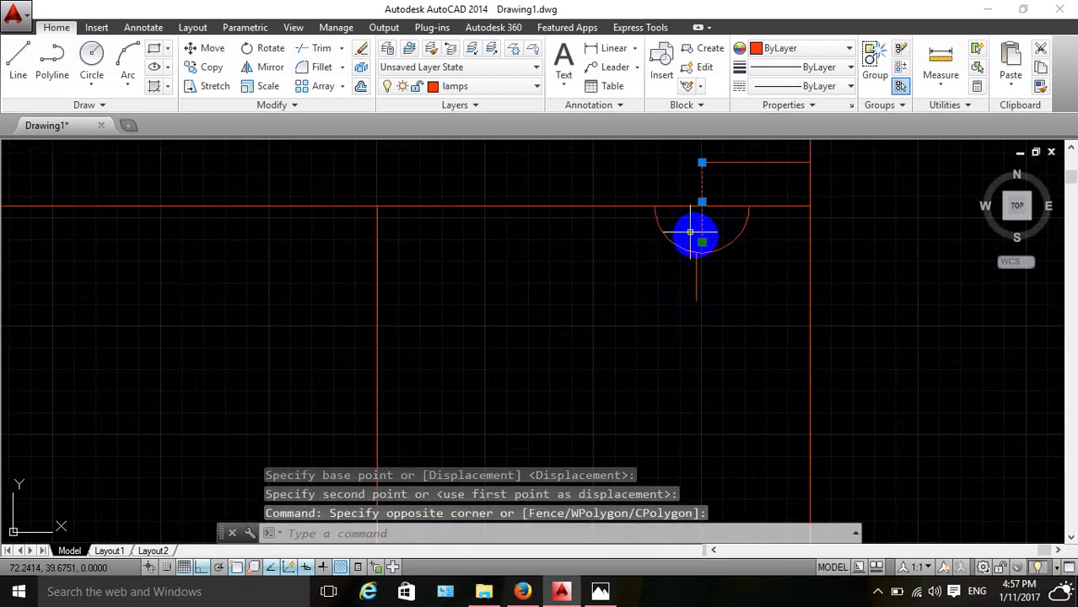
key(Delete)
click(763, 158)
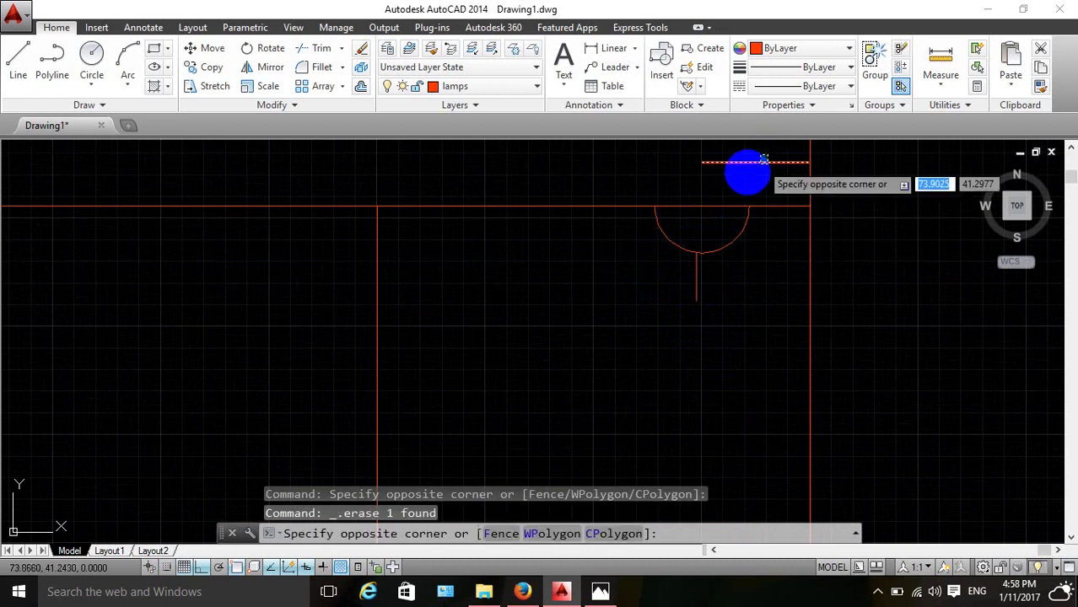
click(745, 177)
key(Delete)
scroll(864, 264, down, 2)
scroll(893, 278, down, 1)
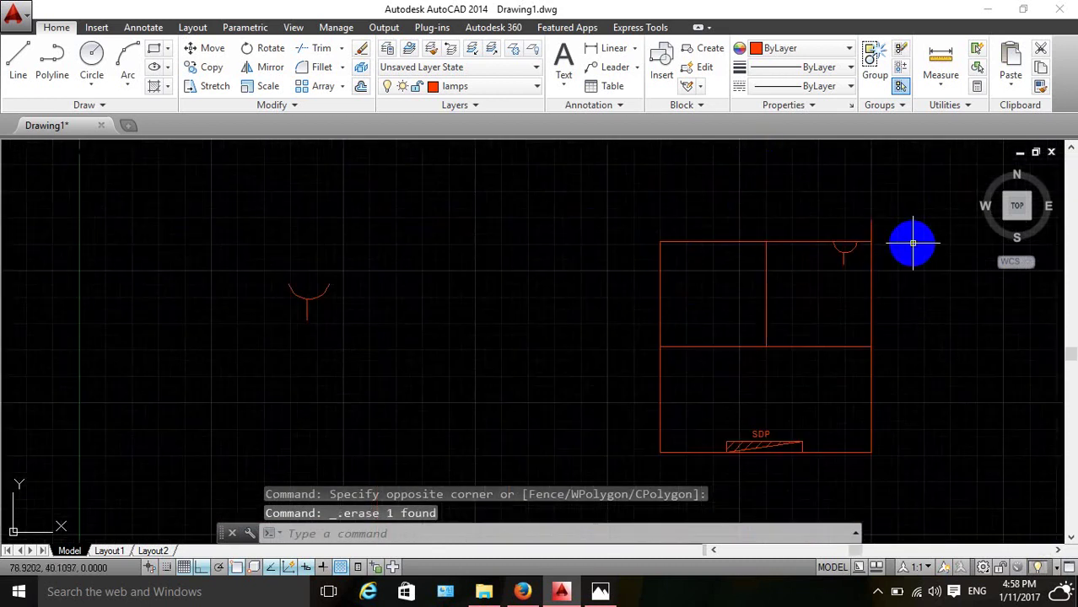
scroll(904, 241, up, 1)
scroll(872, 237, up, 2)
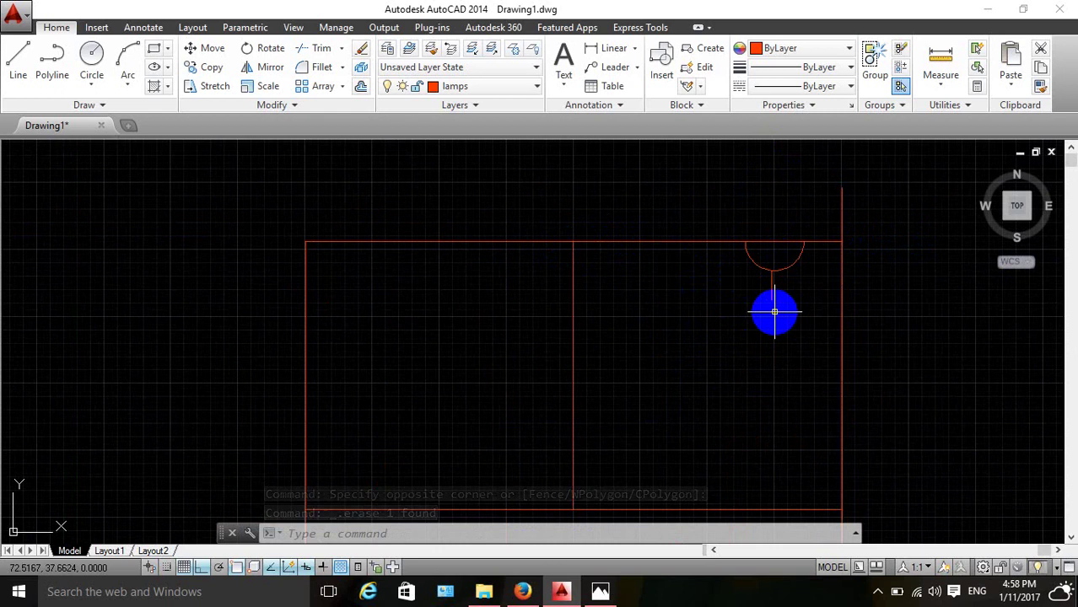
text(mi)
key(Return)
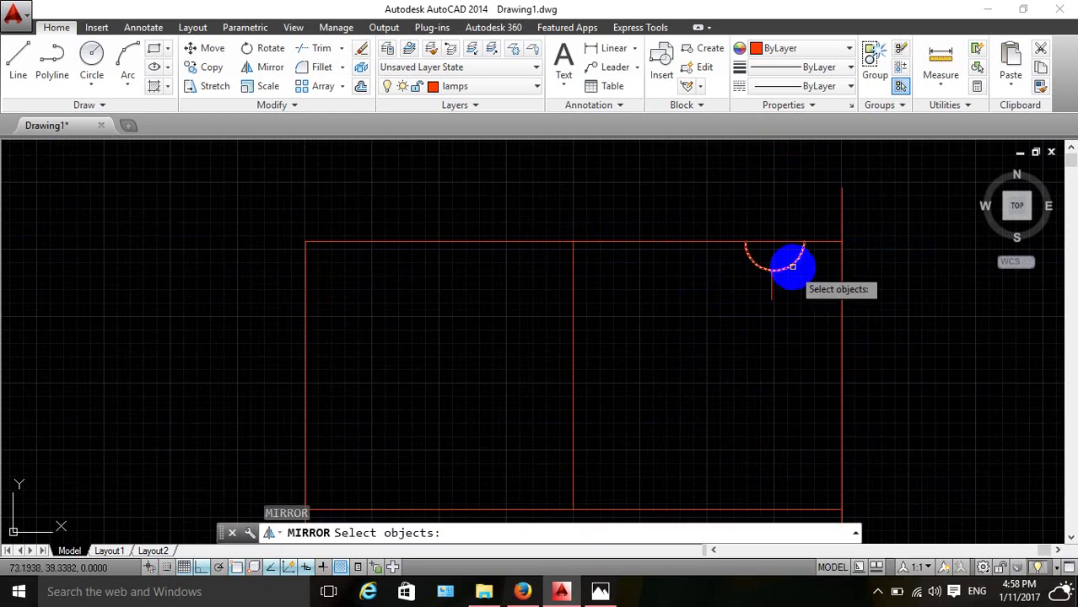
click(807, 262)
click(700, 306)
key(Return)
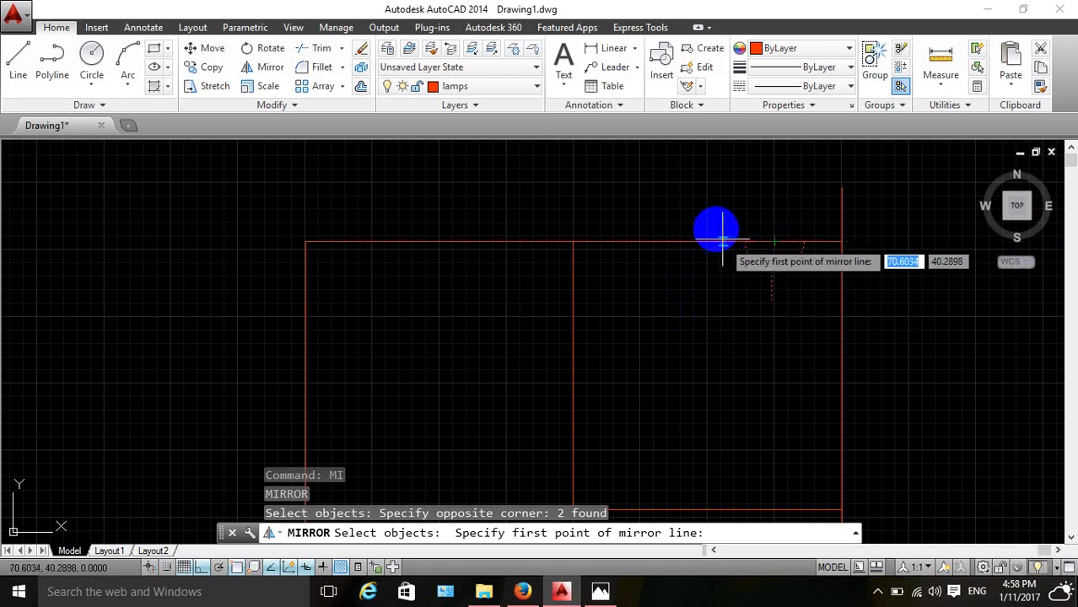
scroll(704, 242, up, 1)
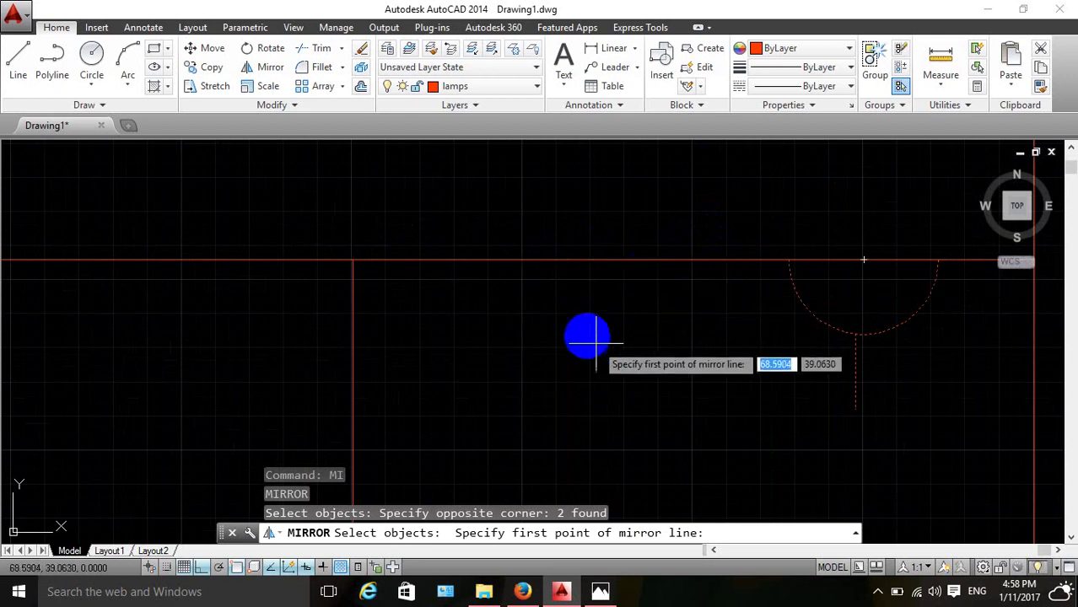
key(Escape)
key(Escape)
key(Escape)
key(Escape)
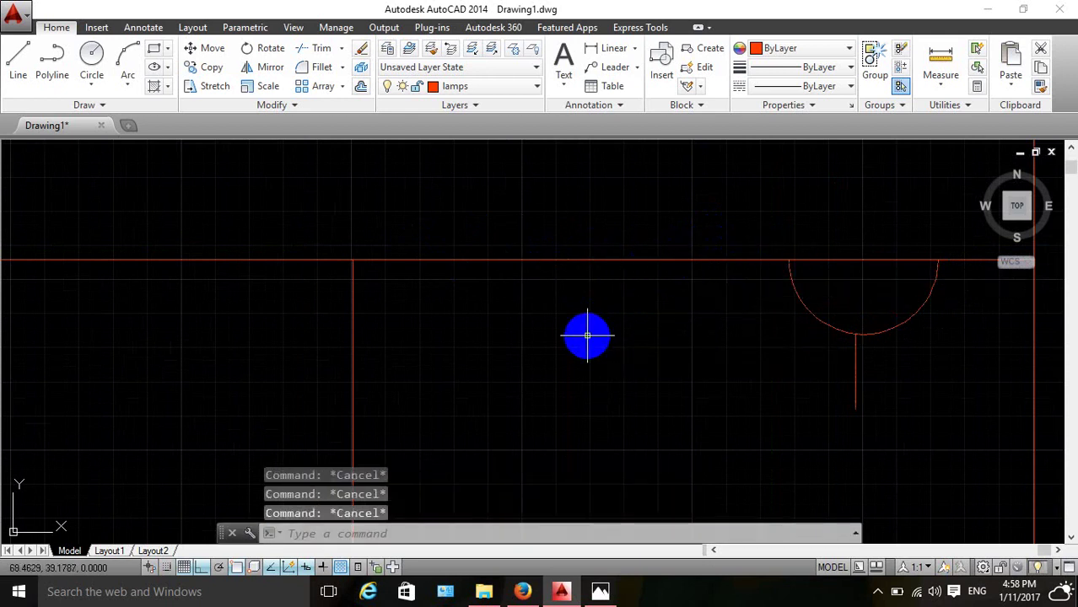
Turn off the Nearest object snap in the OS Object Snap settings.
text(OS)
key(Return)
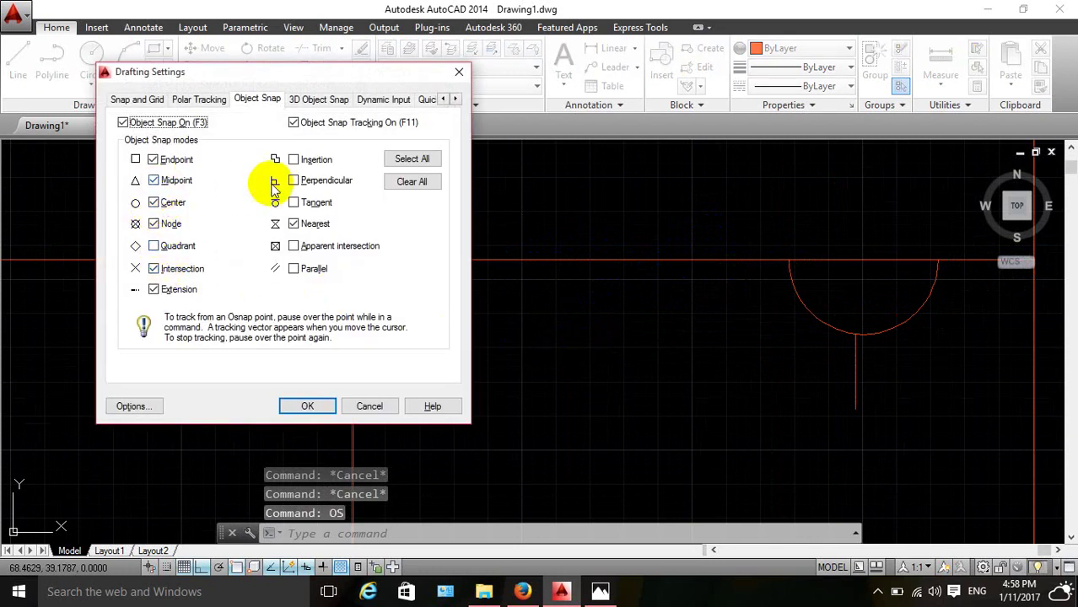
click(291, 223)
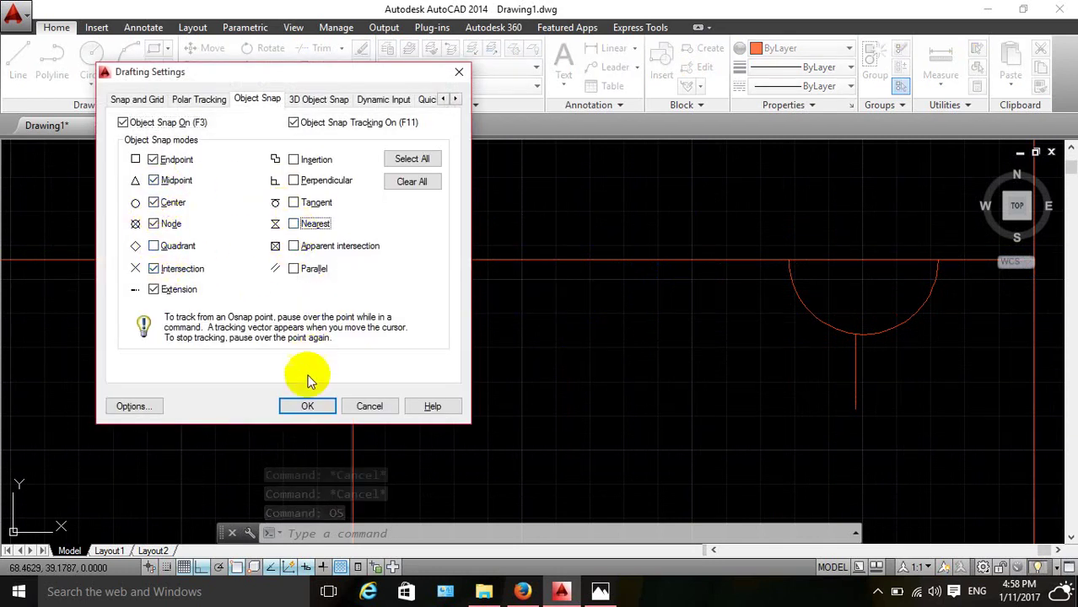
click(303, 406)
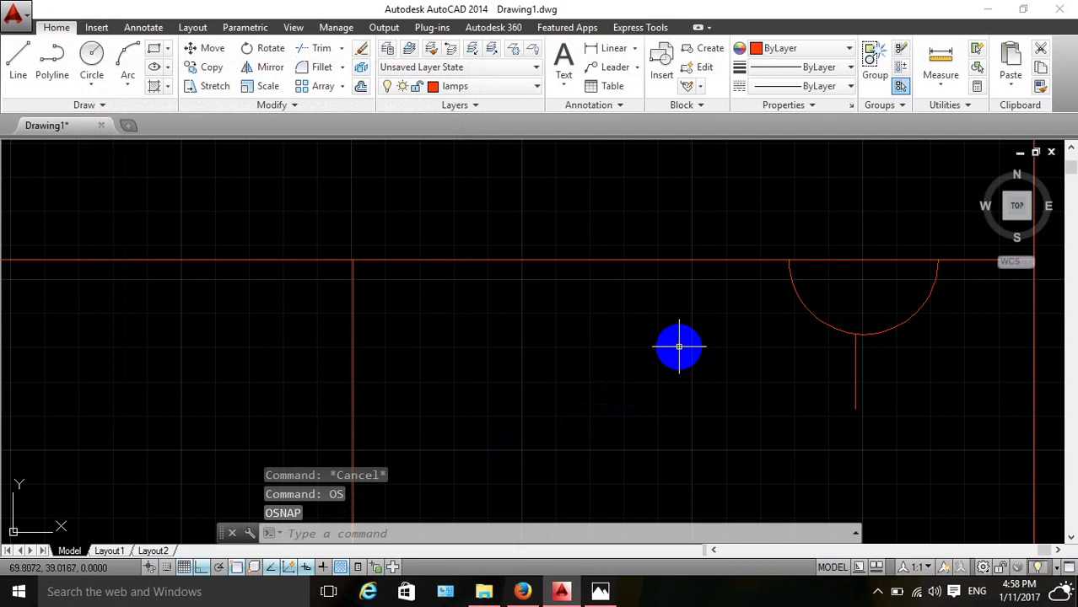
text(mi)
Begin mirroring the lamp symbol, then cancel it and pan to the lamp and wall corner.
key(Return)
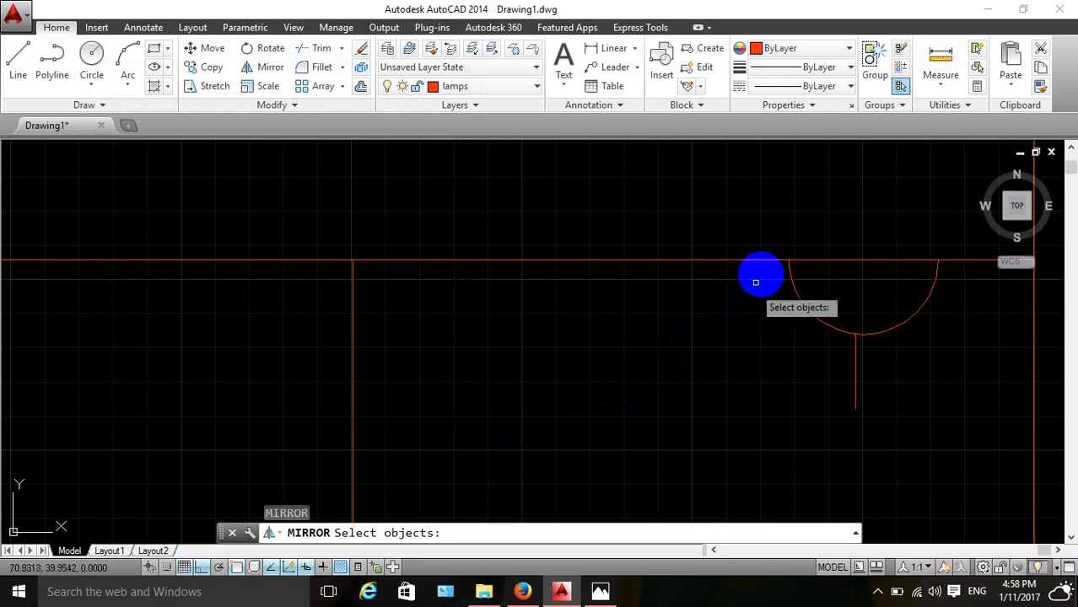
click(883, 321)
click(776, 385)
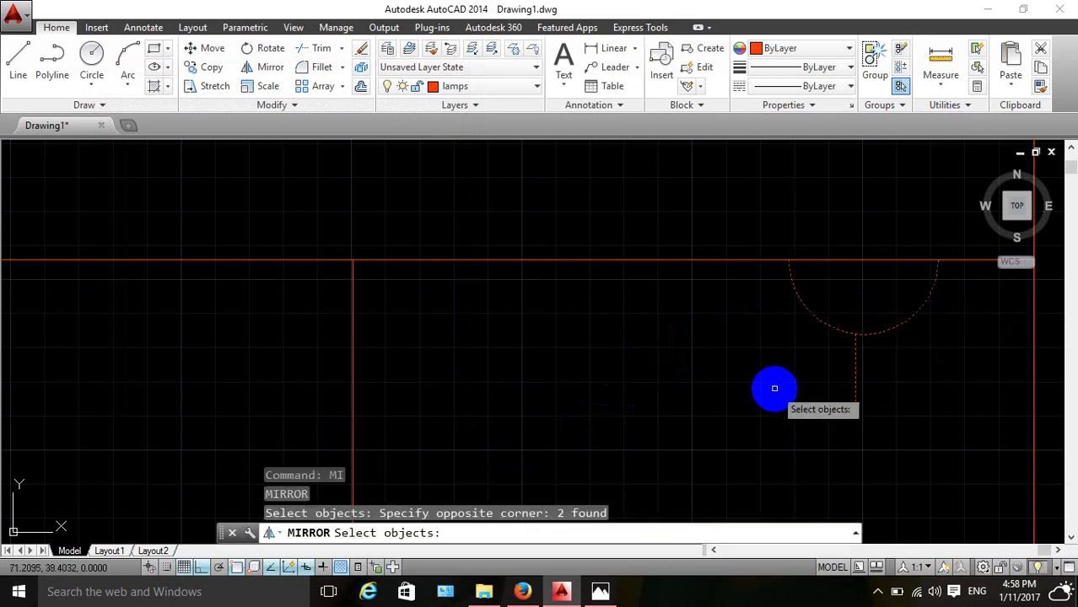
key(Return)
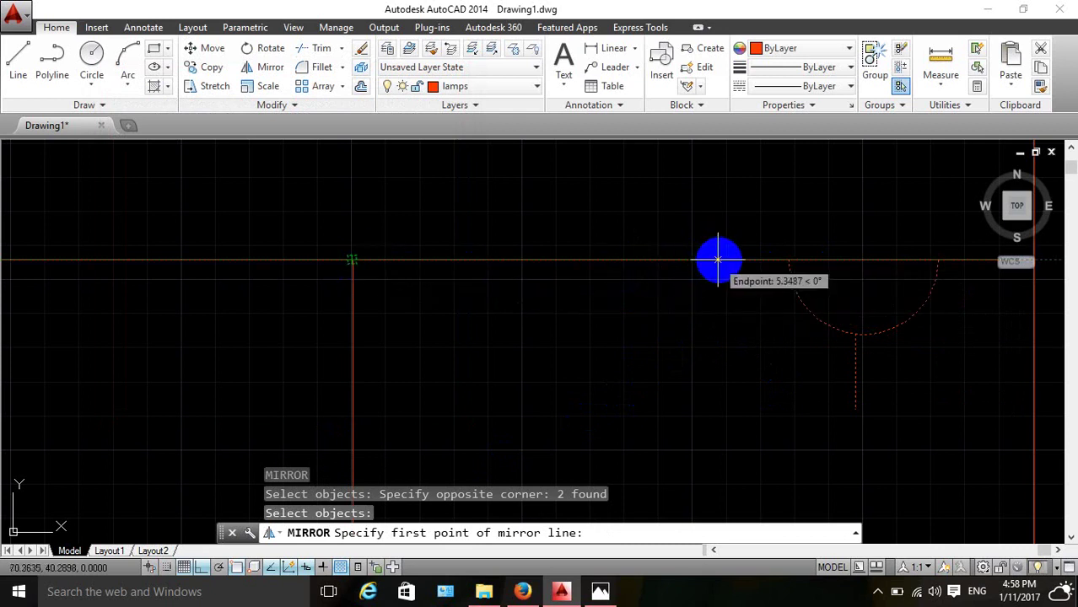
key(Escape)
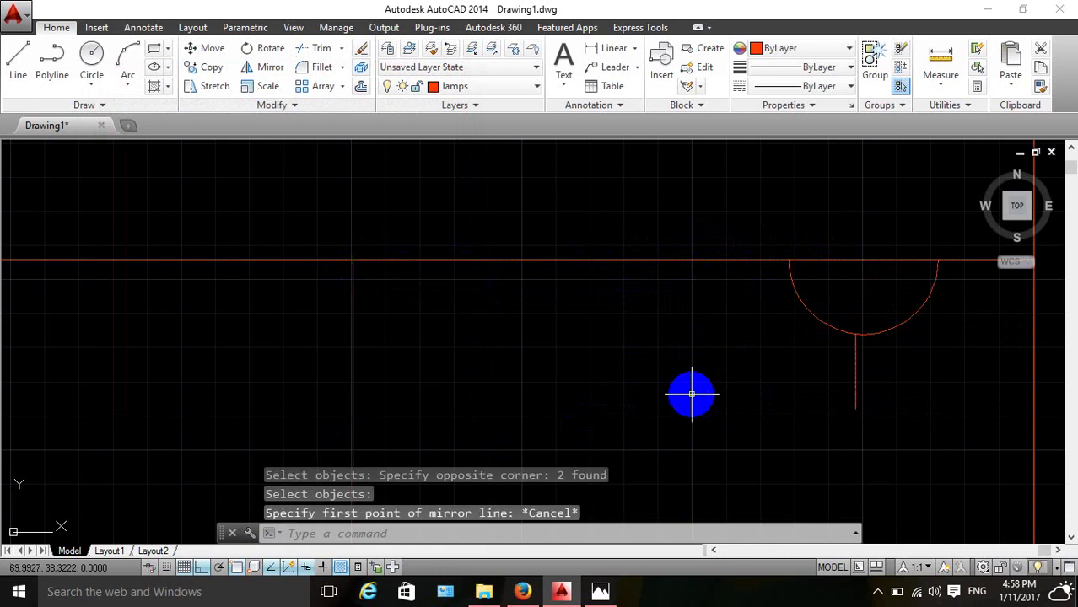
key(Escape)
key(Escape)
key(Escape)
scroll(692, 392, down, 3)
middle_drag(856, 337, 762, 325)
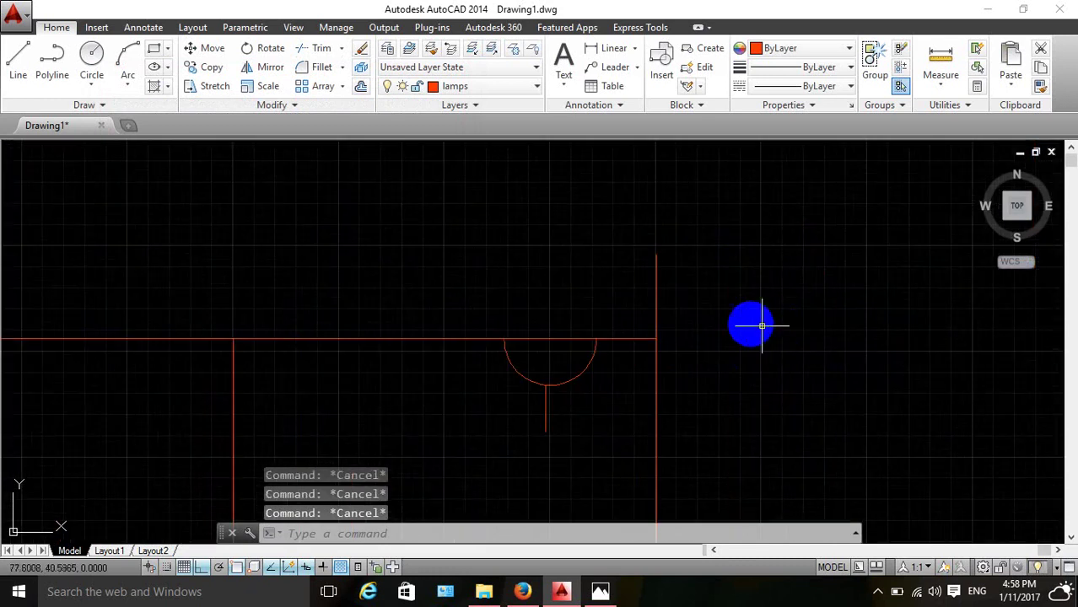
Draw a helper line 5 units across from the right wall, then down across the top wall.
text(l)
key(Return)
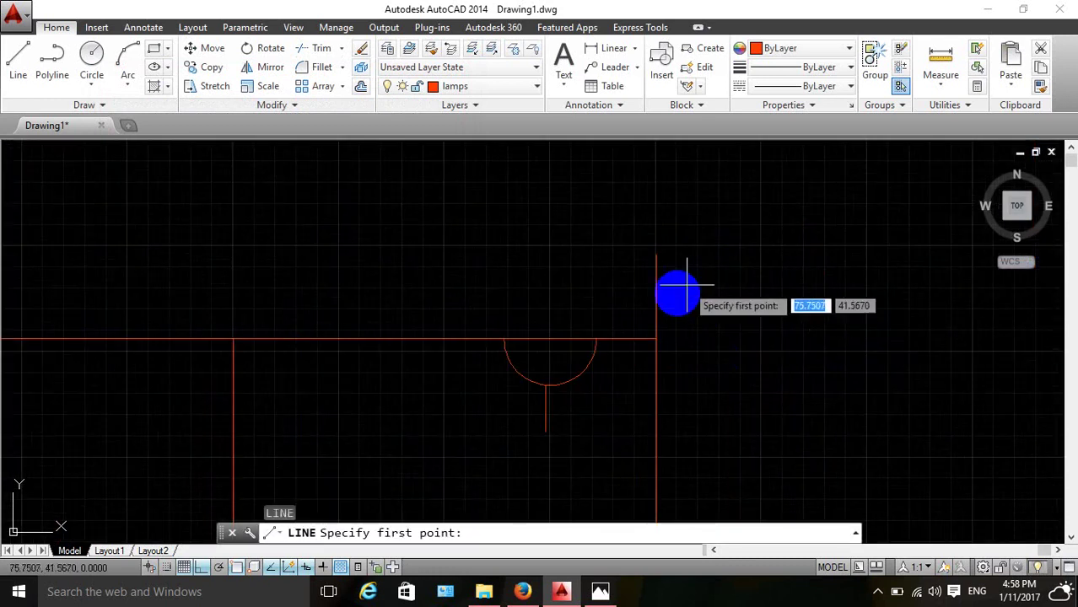
click(656, 295)
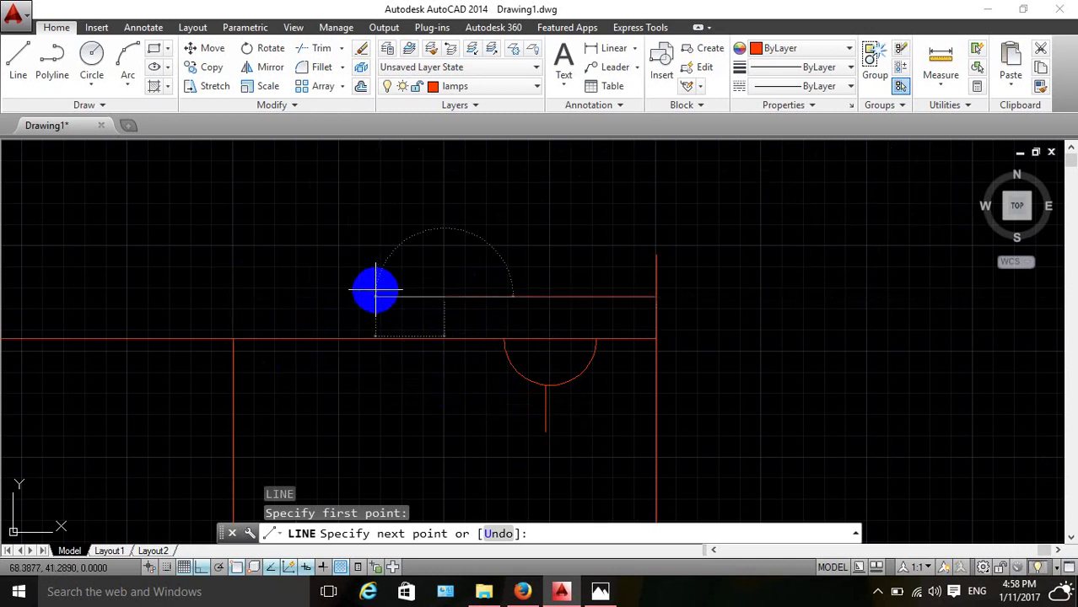
text(5)
key(Return)
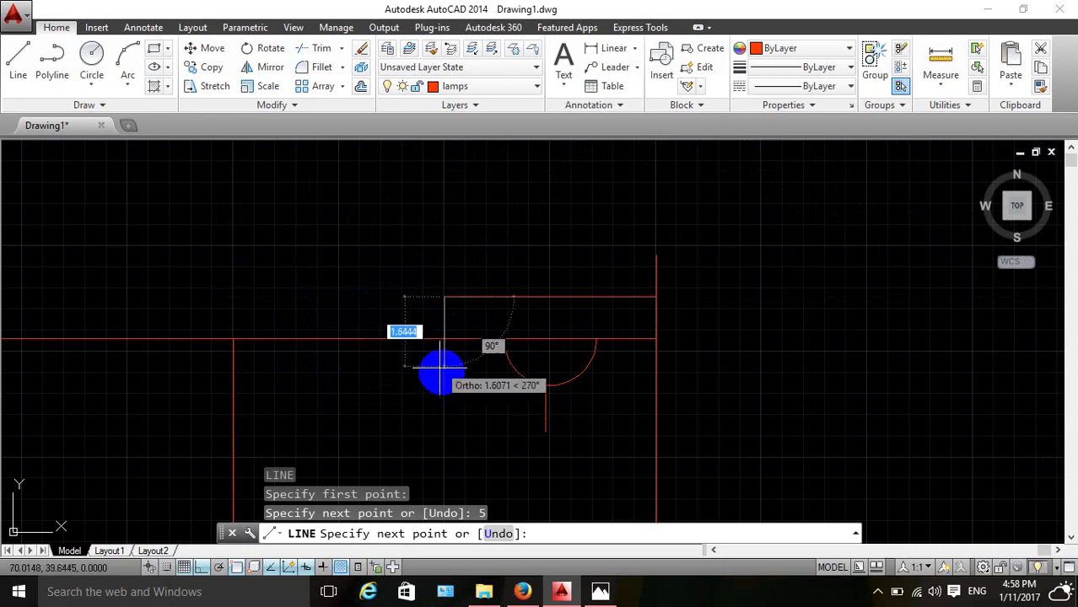
click(445, 382)
key(Escape)
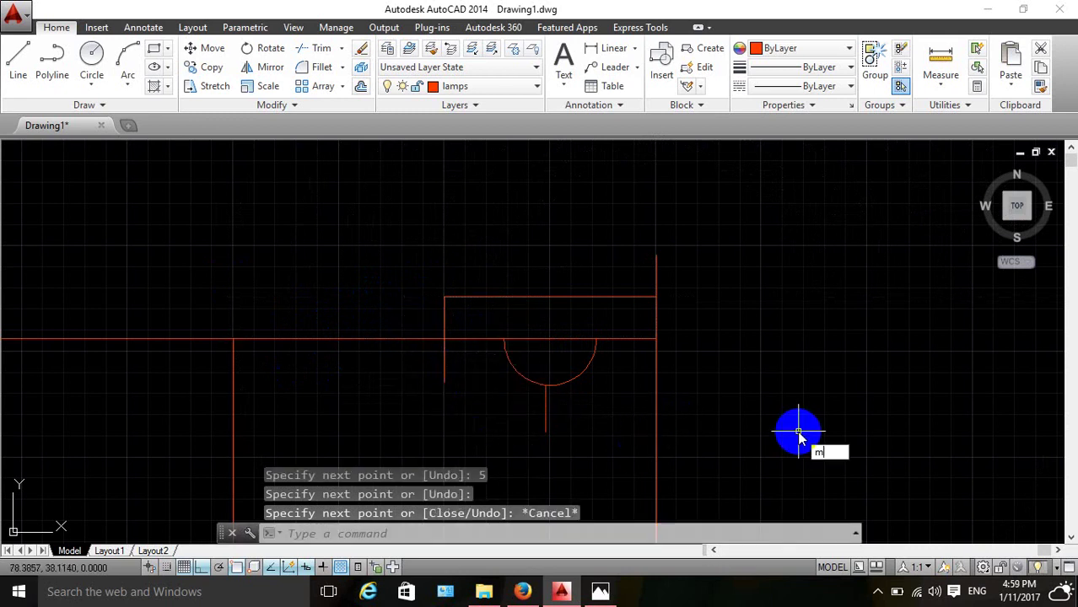
Mirror the lamp's arc and stem about the helper line, keeping the original.
text(i)
key(Return)
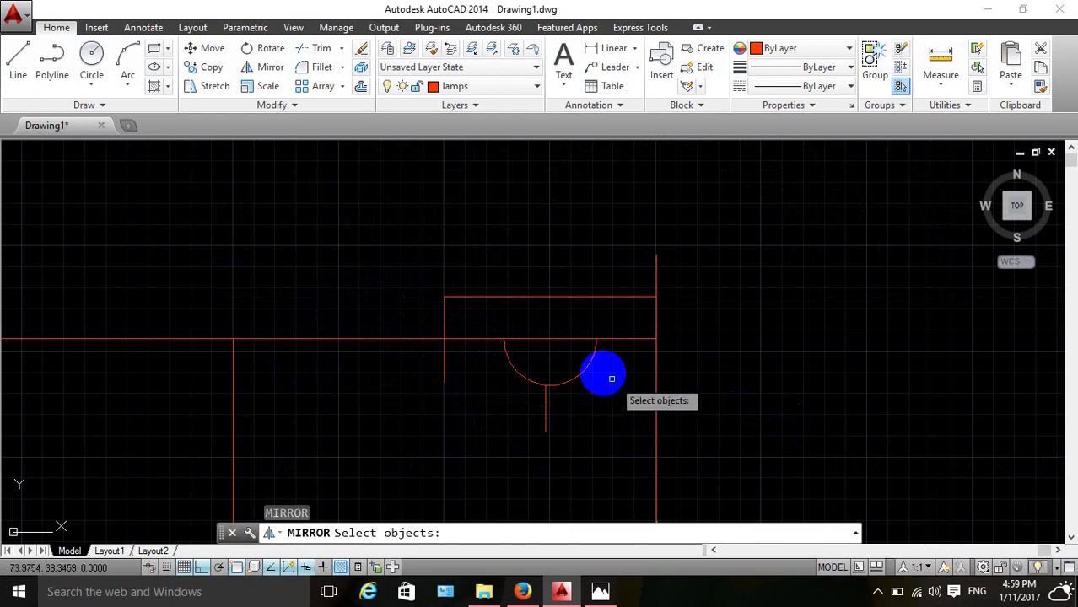
click(602, 367)
click(513, 417)
key(Return)
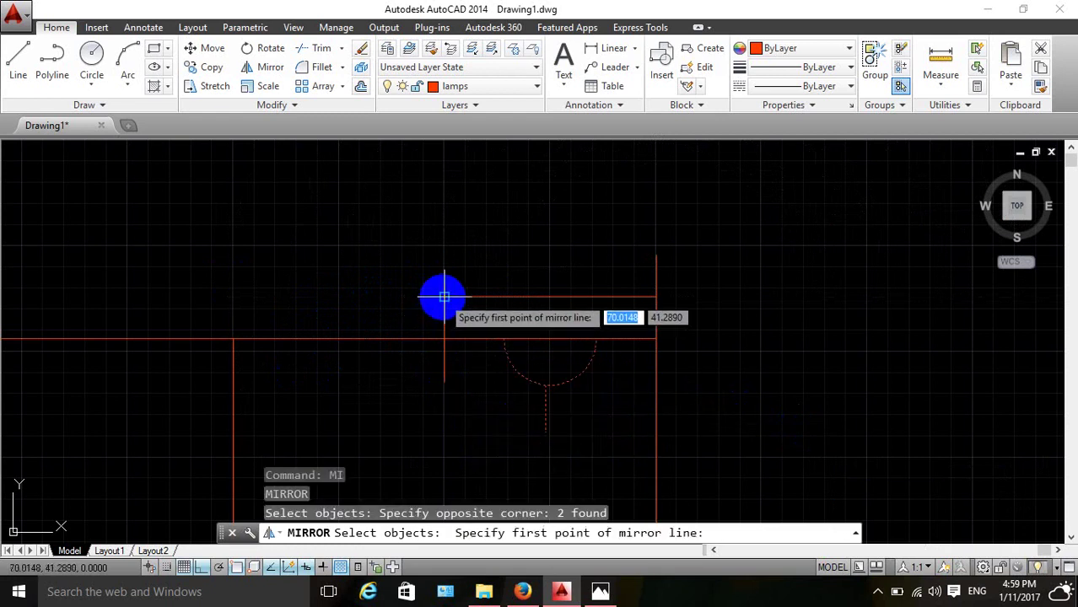
click(444, 296)
click(441, 386)
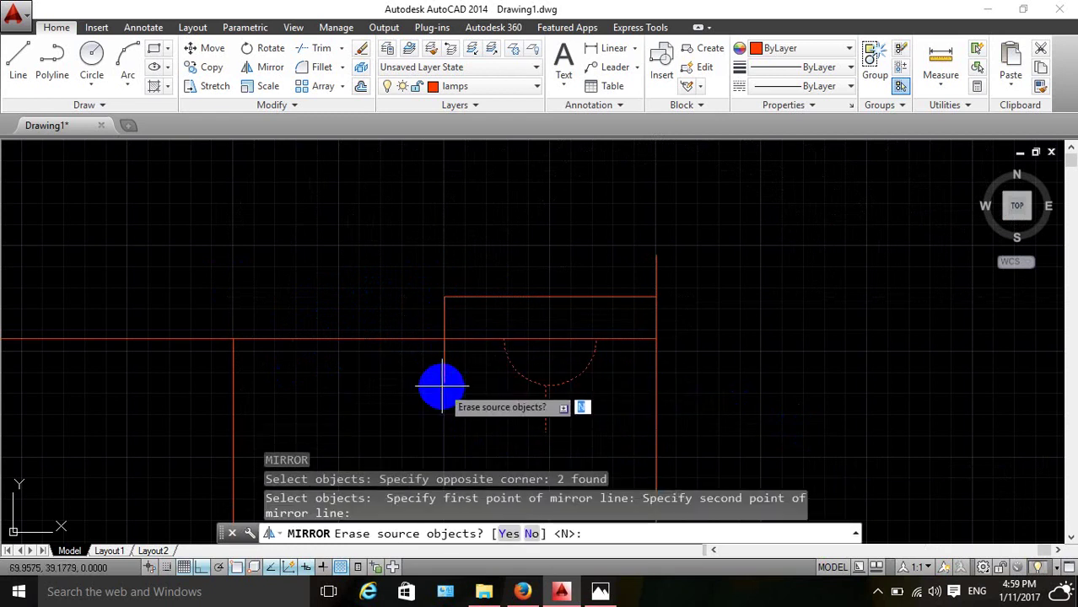
key(Return)
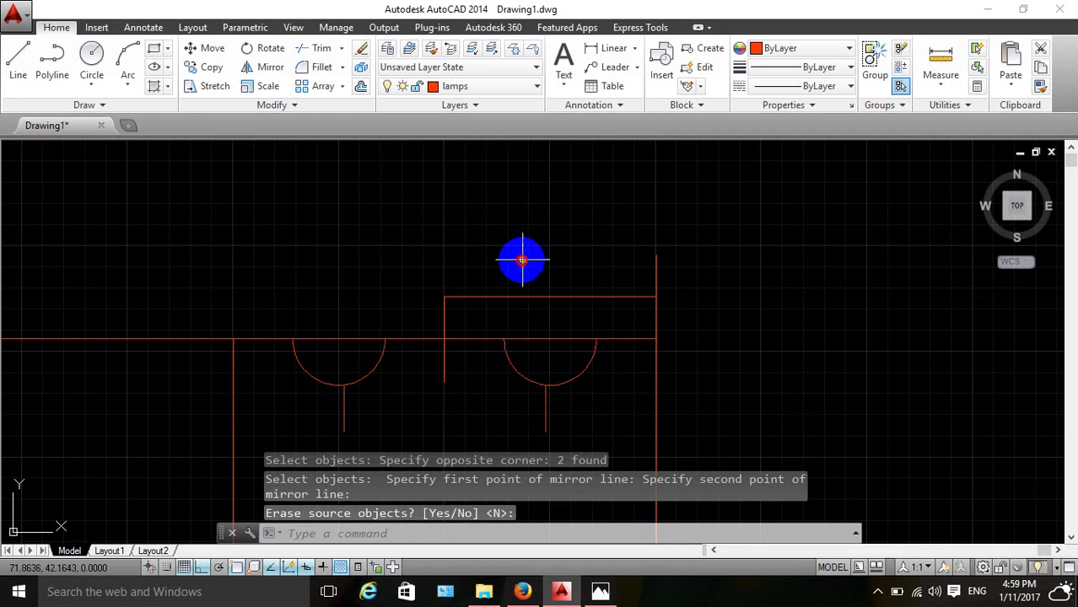
Delete the two helper lines and bring up the reference sketch photo.
click(522, 260)
click(432, 312)
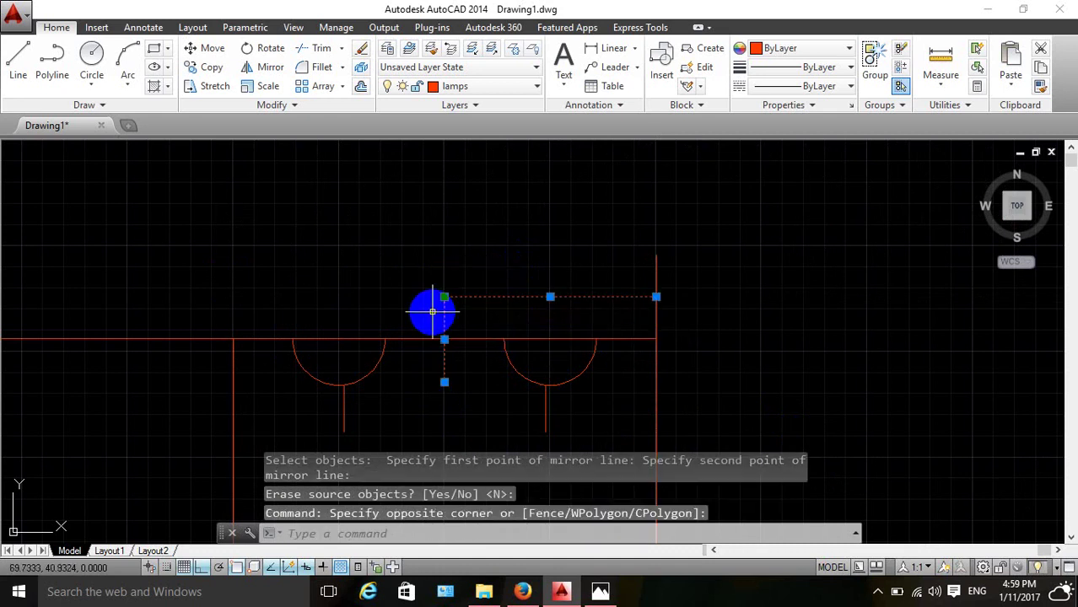
key(Delete)
scroll(572, 329, down, 2)
scroll(636, 377, down, 4)
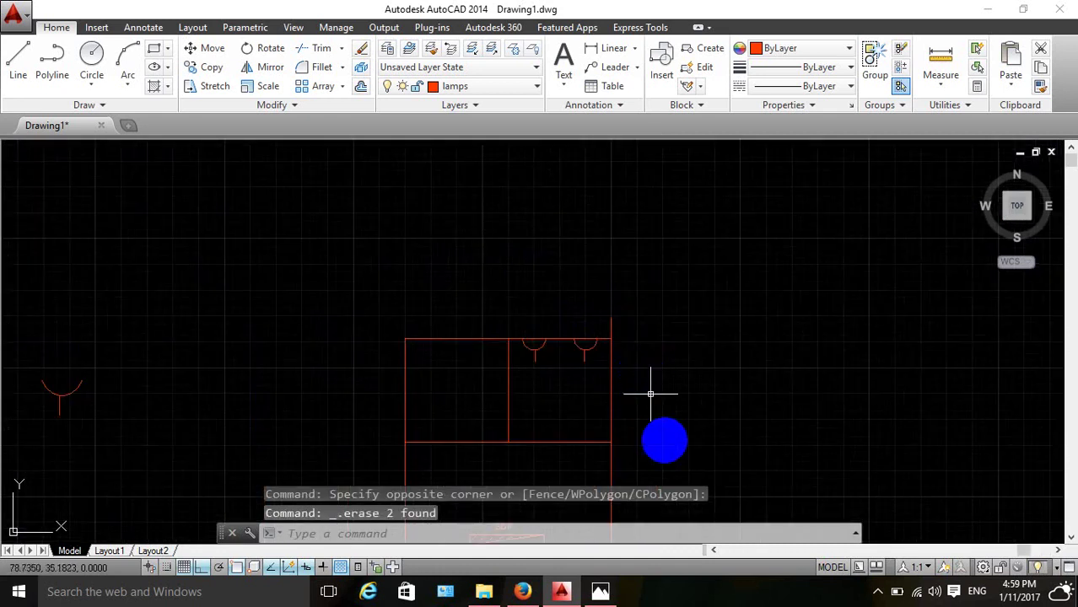
click(599, 593)
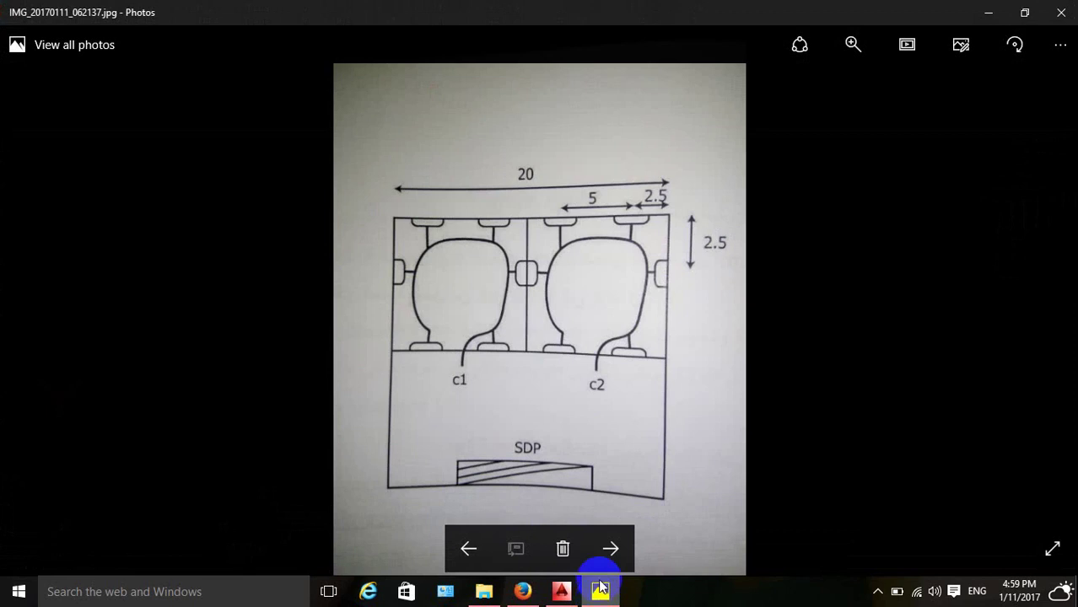
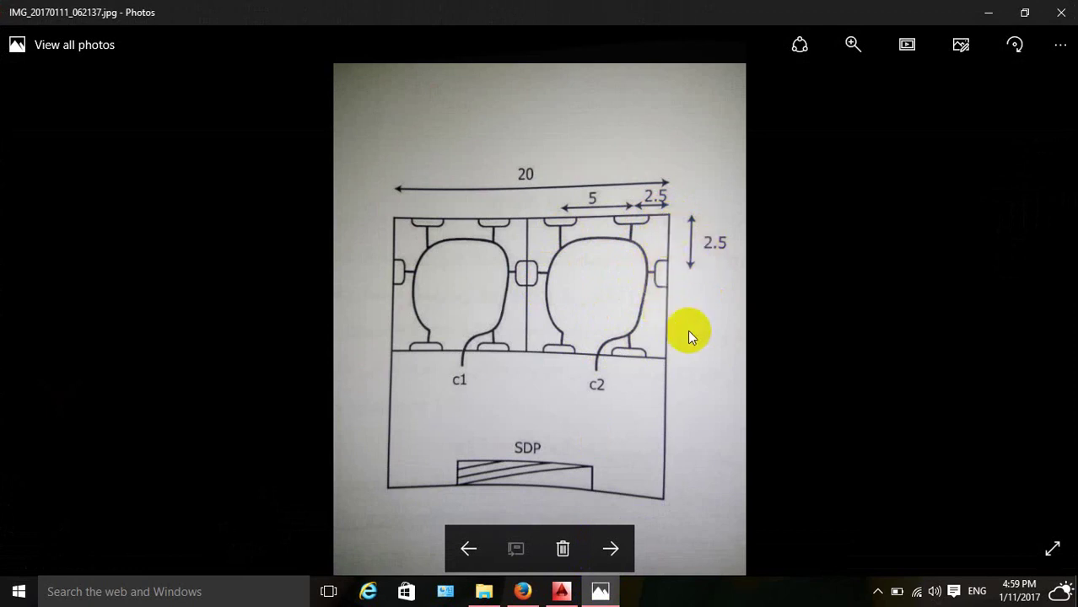
Minimise the hand-drawn reference photo to bring the AutoCAD floor plan back into view.
click(611, 580)
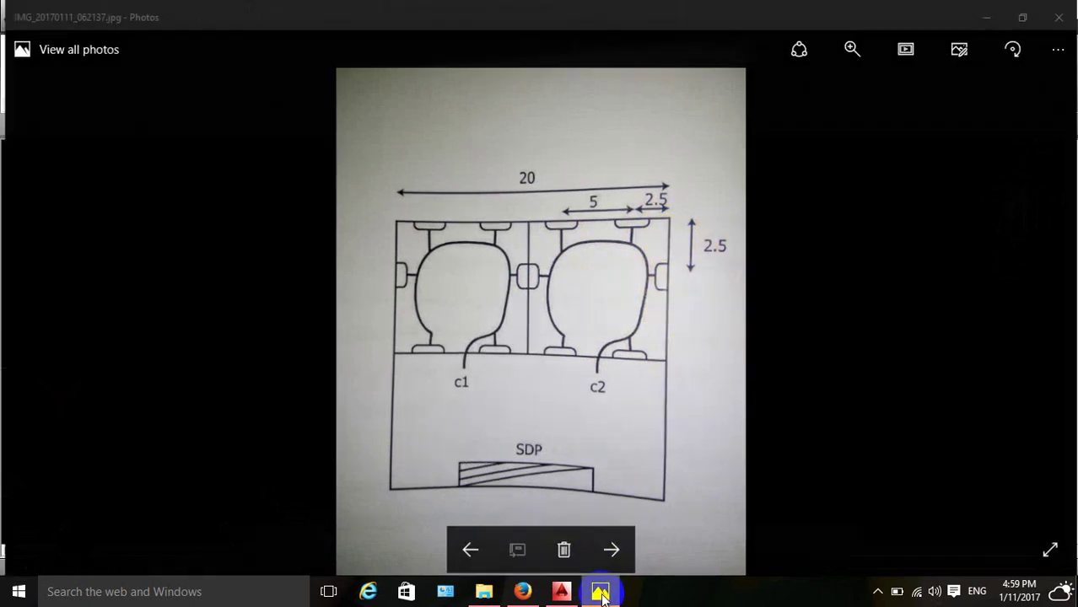
scroll(573, 402, up, 2)
Delete the stray vertical line near the top wall's right end.
scroll(573, 401, up, 2)
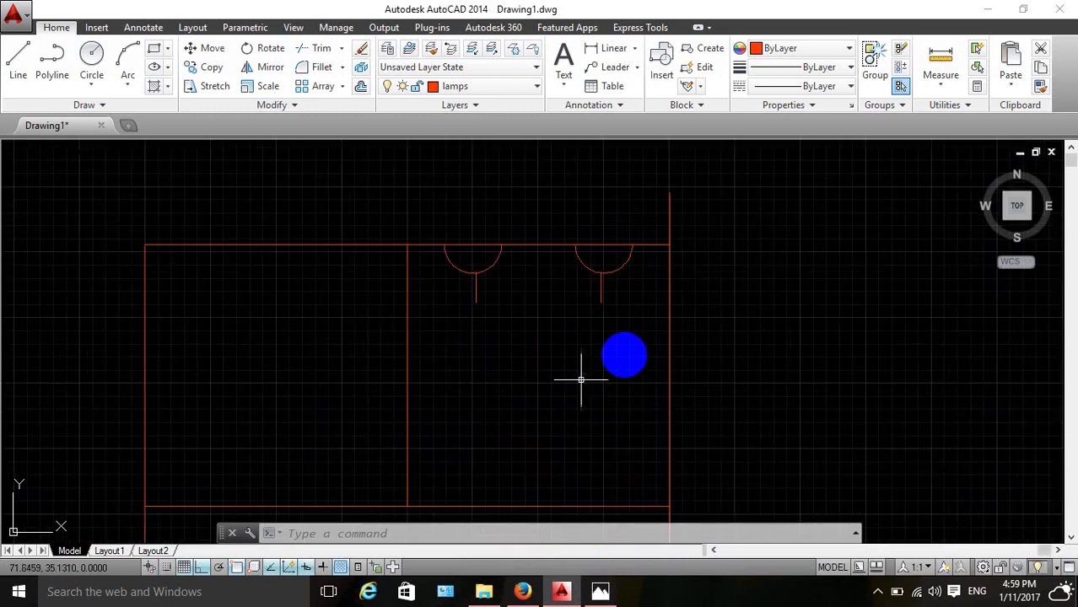
scroll(666, 295, down, 2)
scroll(679, 261, up, 2)
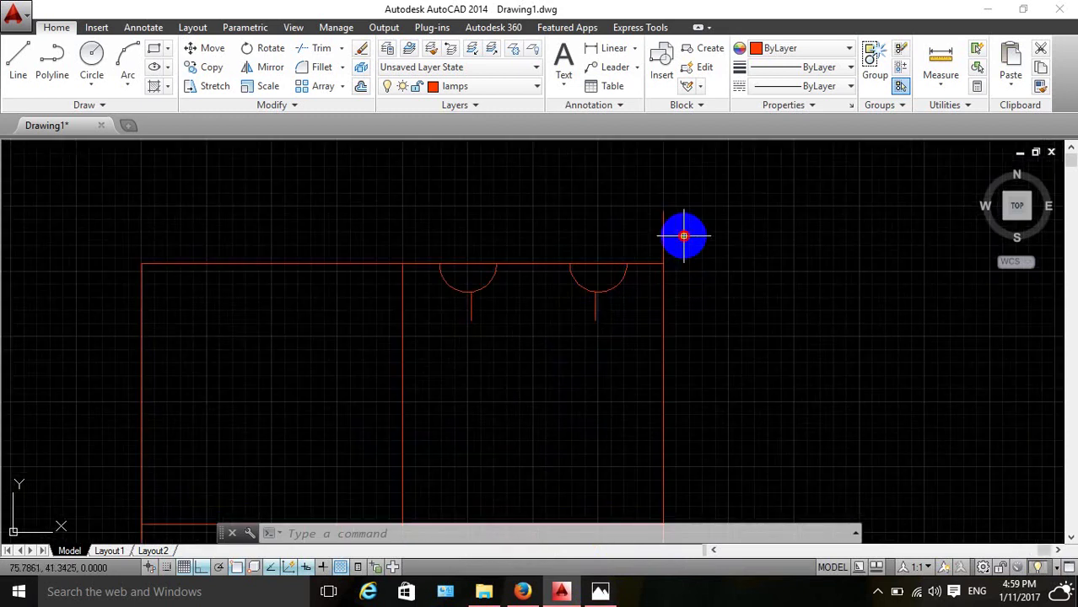
click(683, 236)
click(668, 252)
key(Delete)
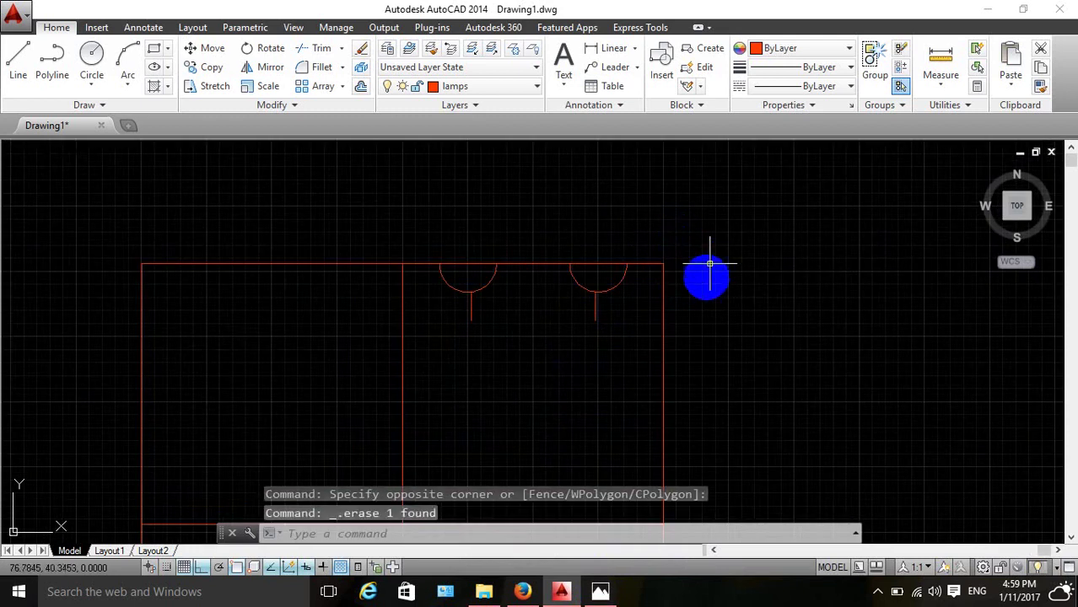
Draw a small 2.5-unit box off the top wall's right corner with LINE.
text(L)
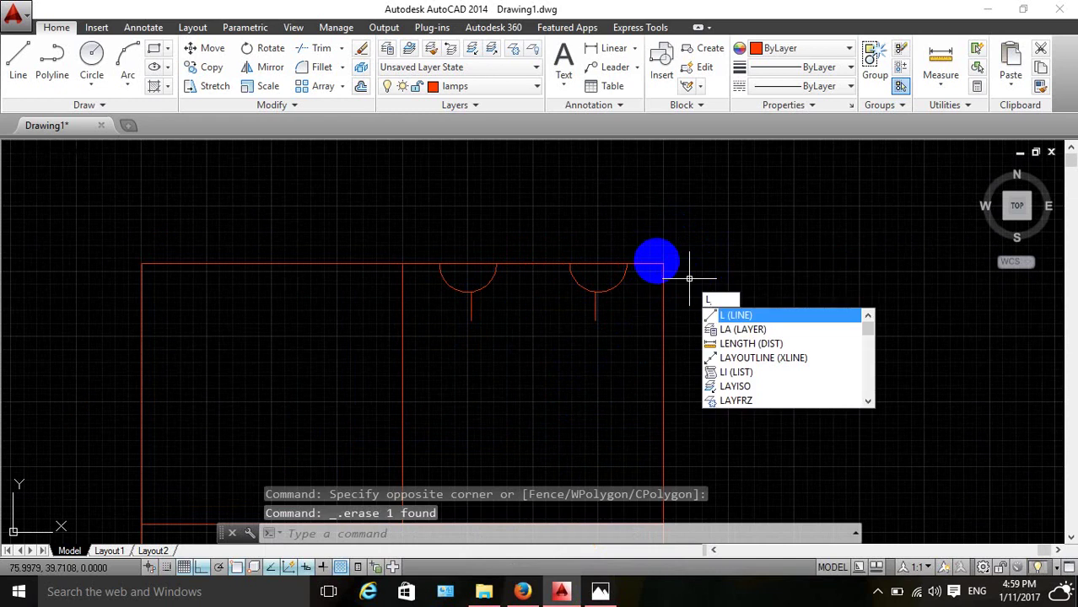
key(Return)
click(663, 265)
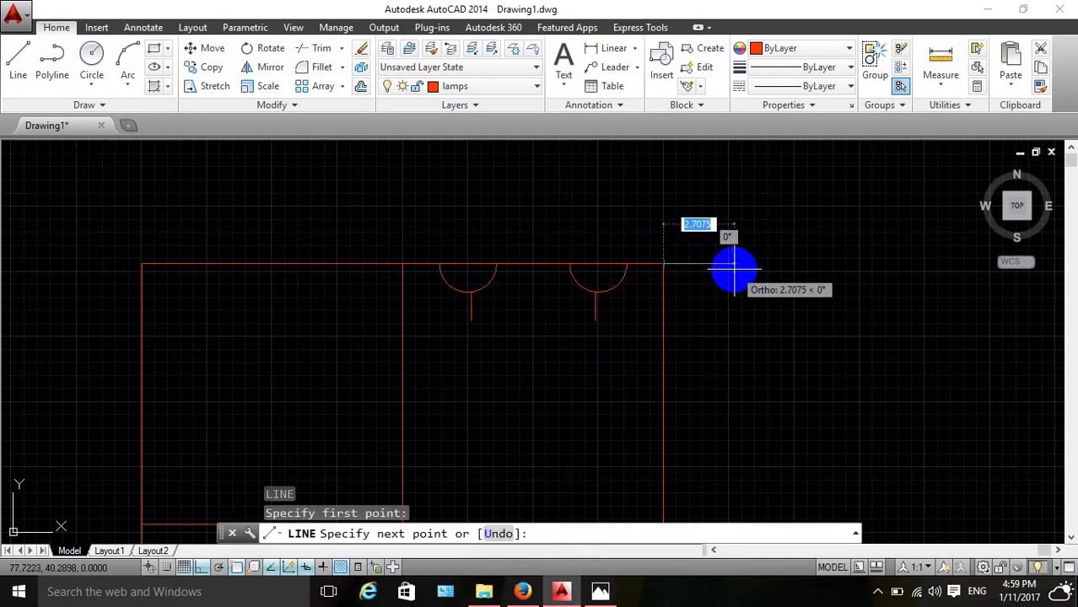
click(733, 267)
text(2.5)
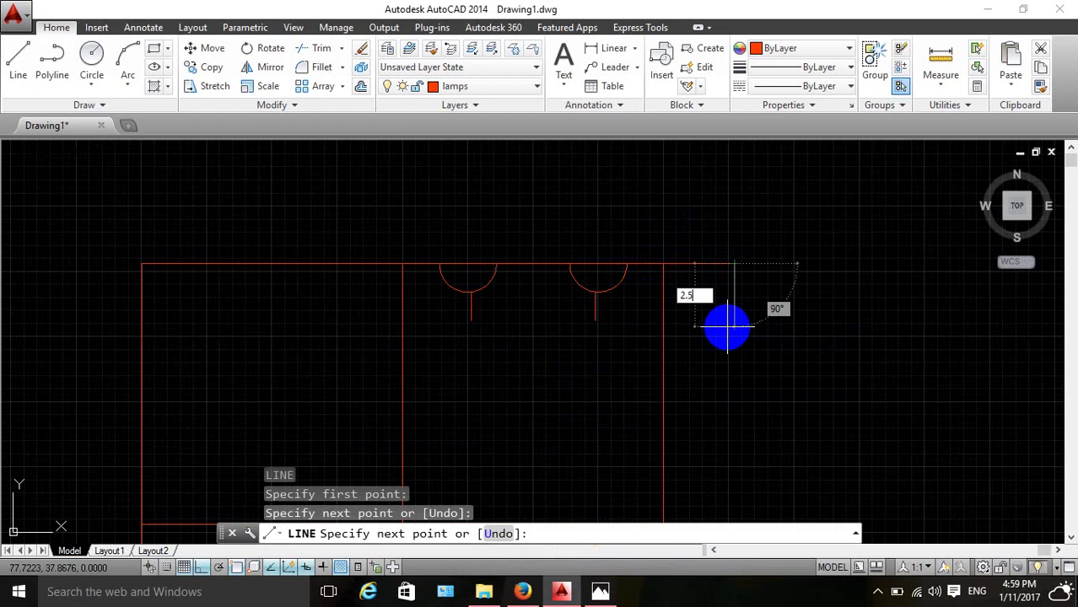
key(Return)
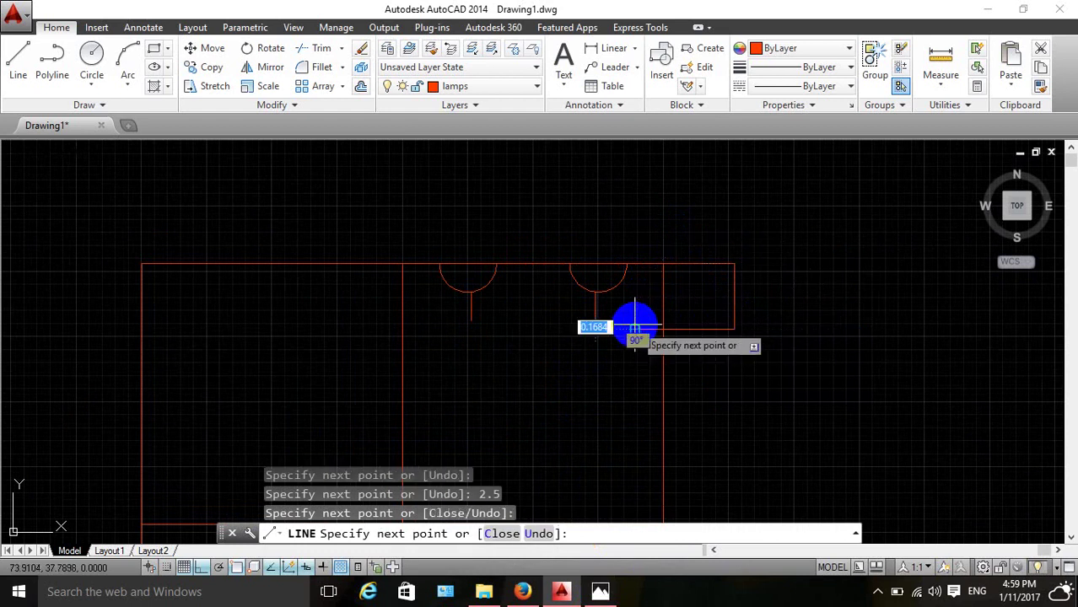
key(Escape)
Window-select and delete the stray lamp symbol.
scroll(700, 367, down, 4)
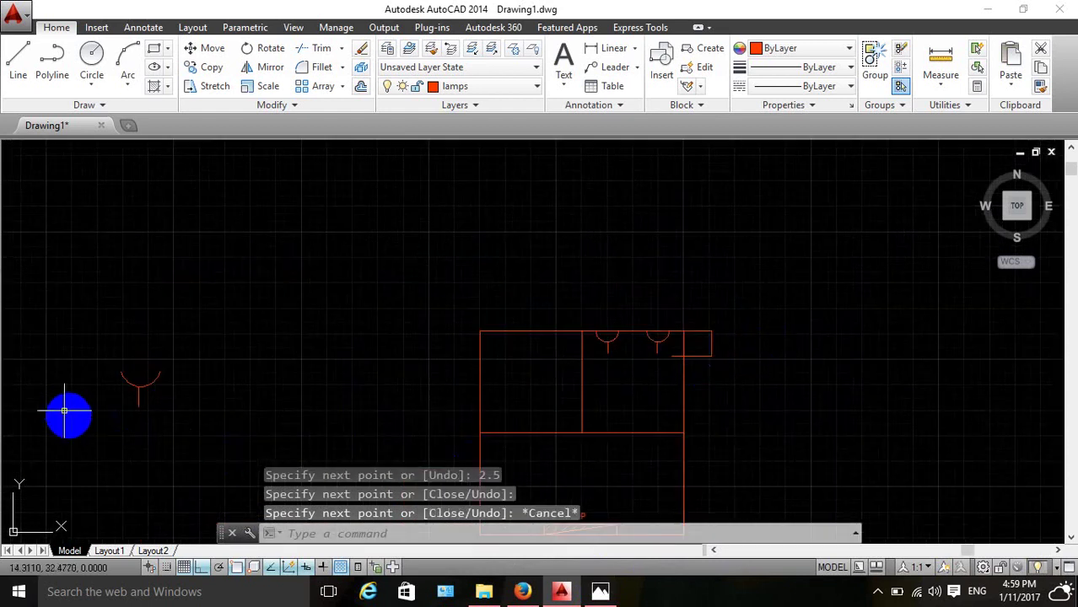
scroll(65, 411, up, 2)
scroll(472, 380, down, 2)
click(324, 360)
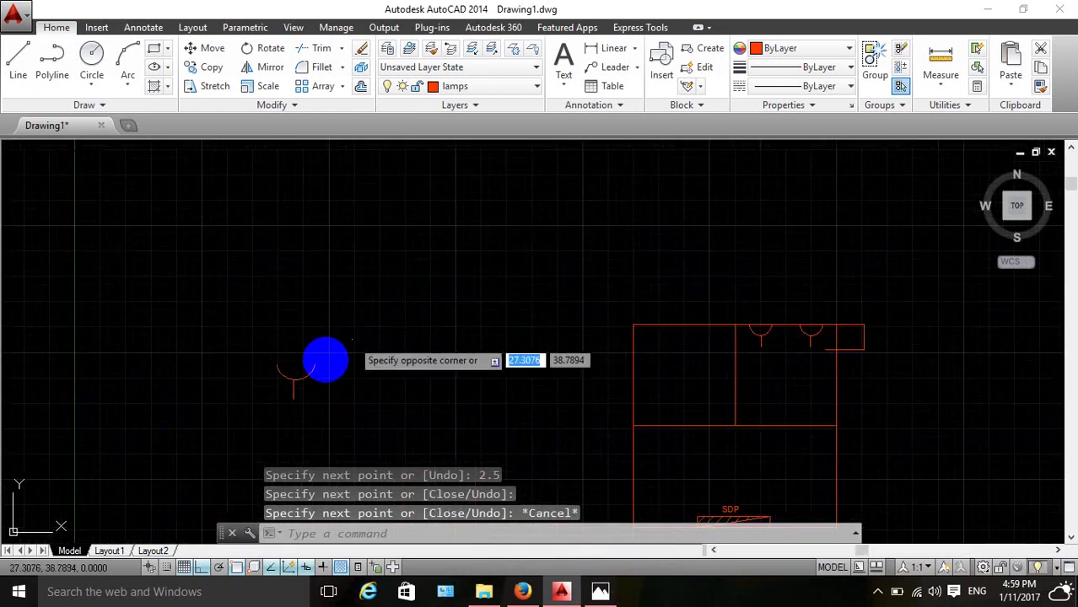
click(245, 405)
key(Delete)
scroll(596, 379, down, 2)
scroll(306, 399, up, 2)
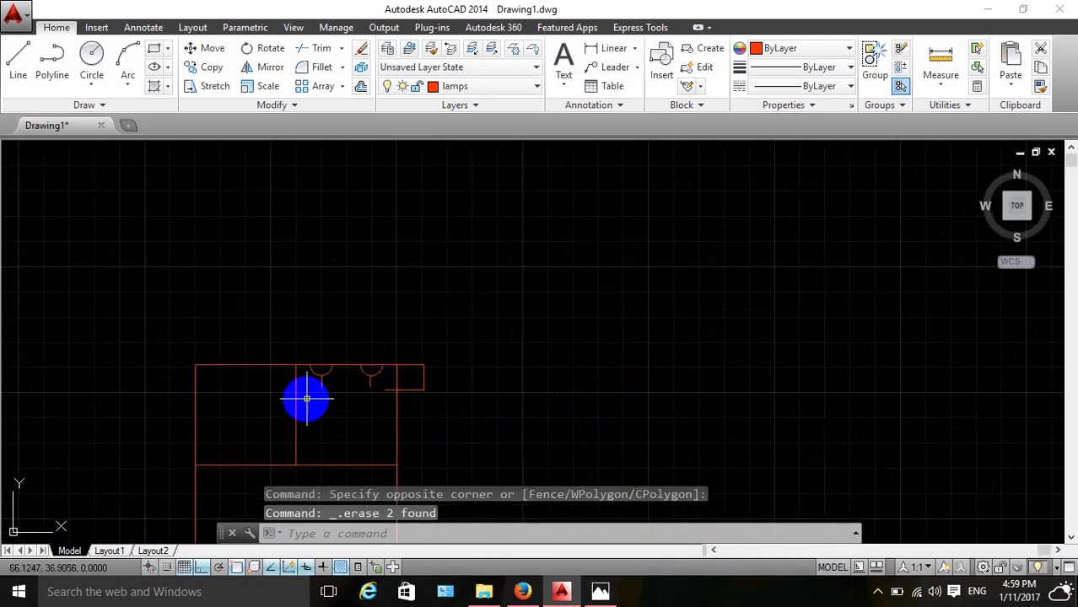
scroll(306, 399, up, 4)
scroll(377, 409, up, 2)
text(cp)
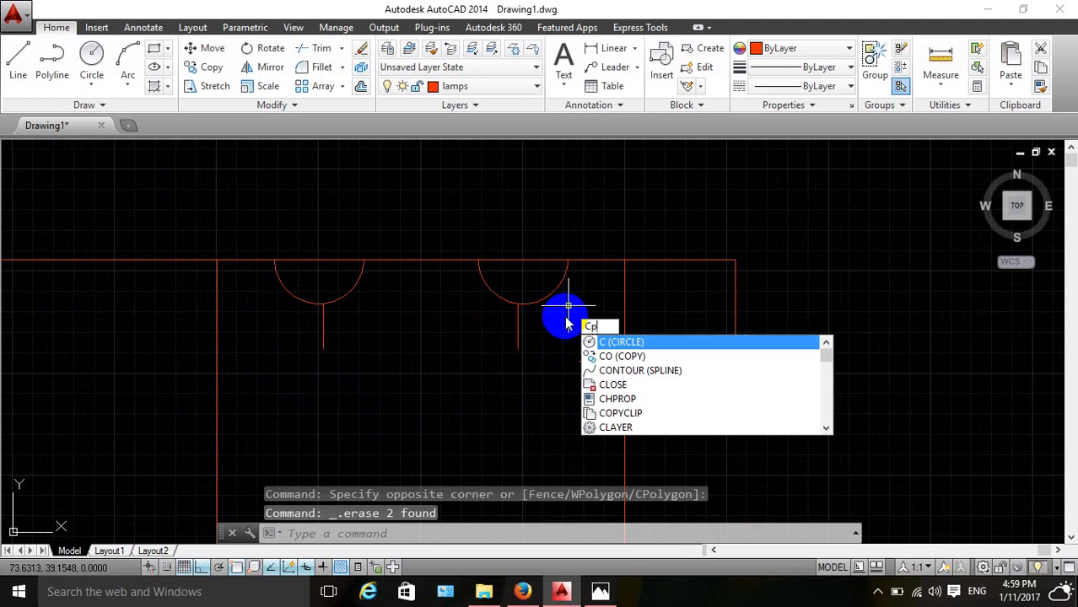
Copy the right ceiling lamp's arc and line to the right wall corner.
key(Return)
click(552, 305)
click(469, 345)
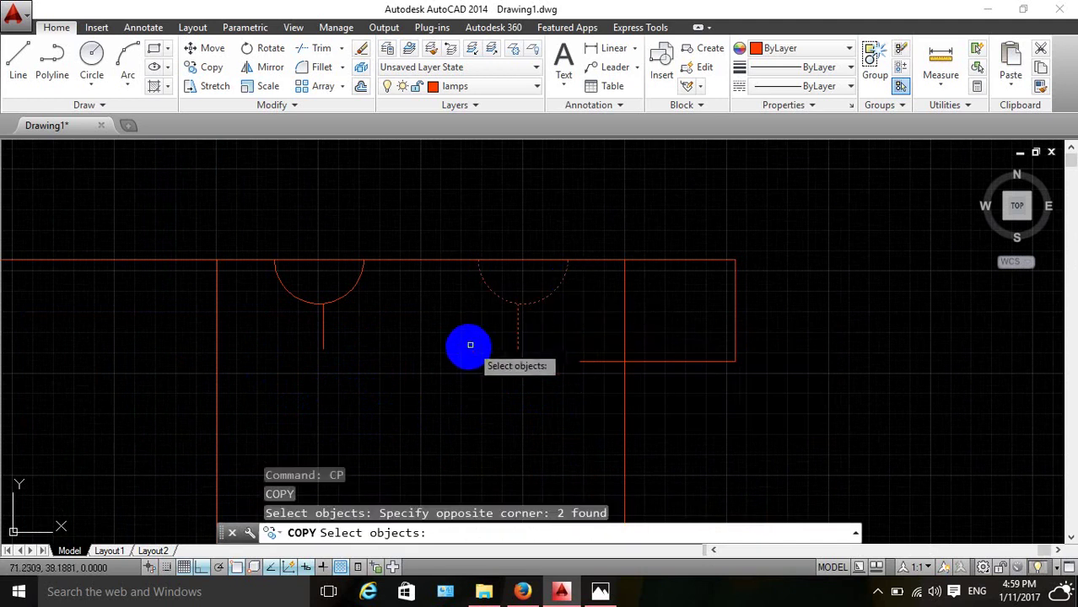
key(Return)
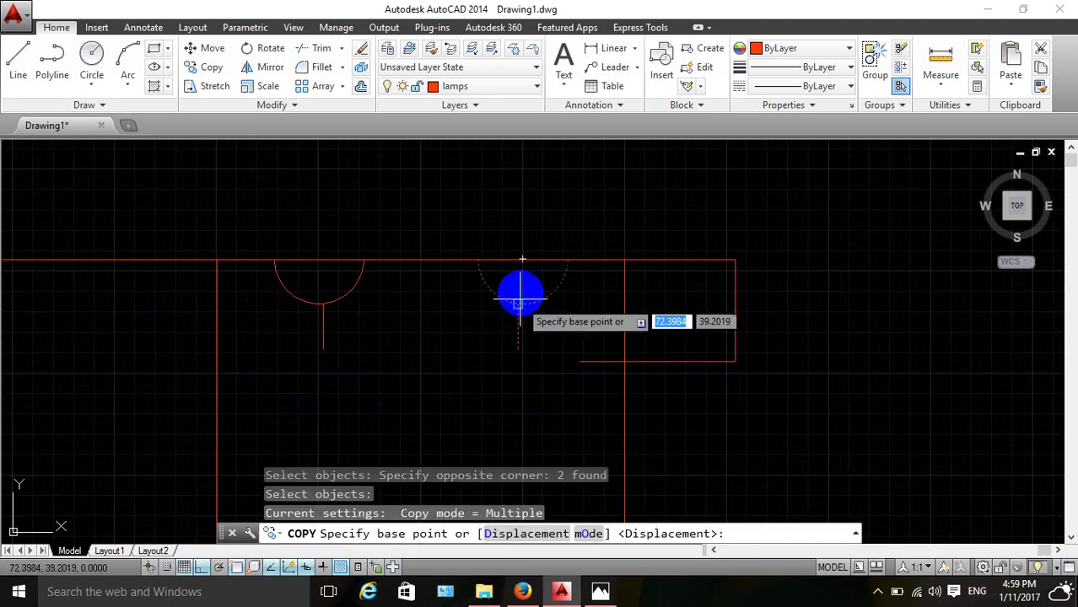
click(522, 259)
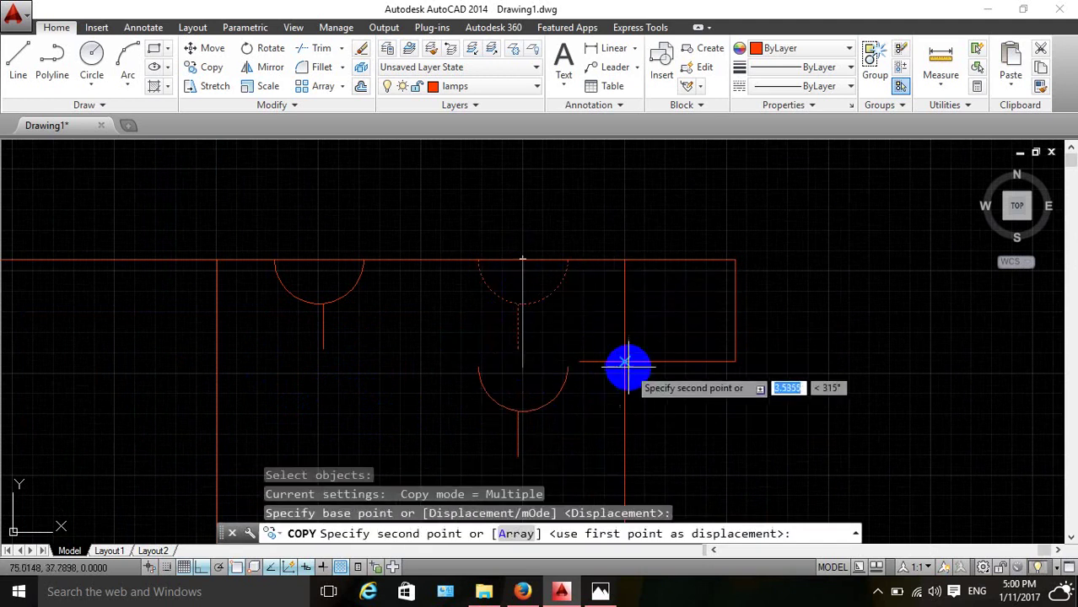
click(624, 362)
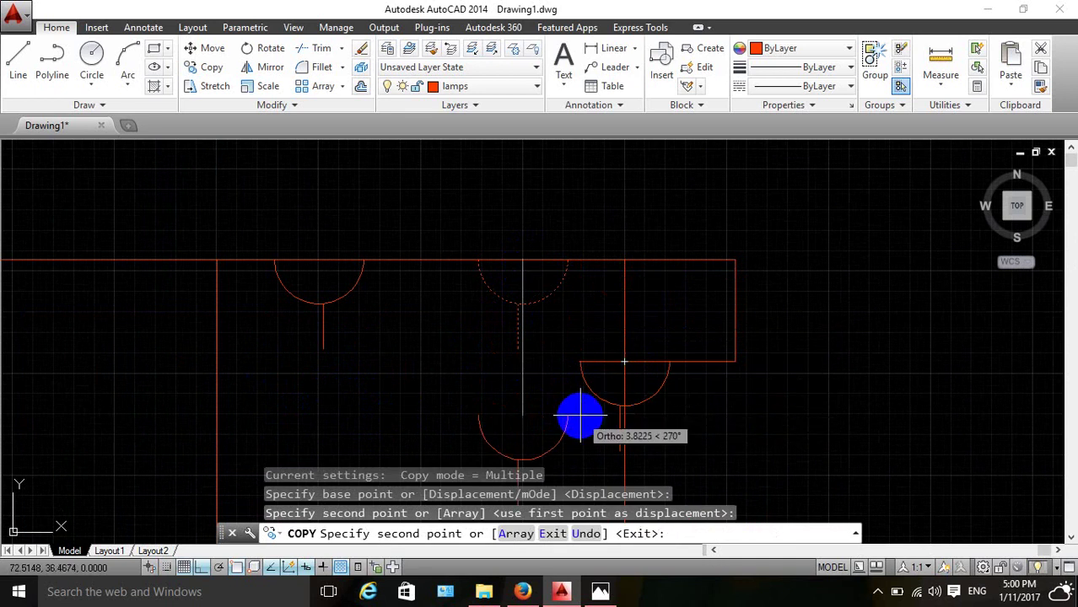
key(Escape)
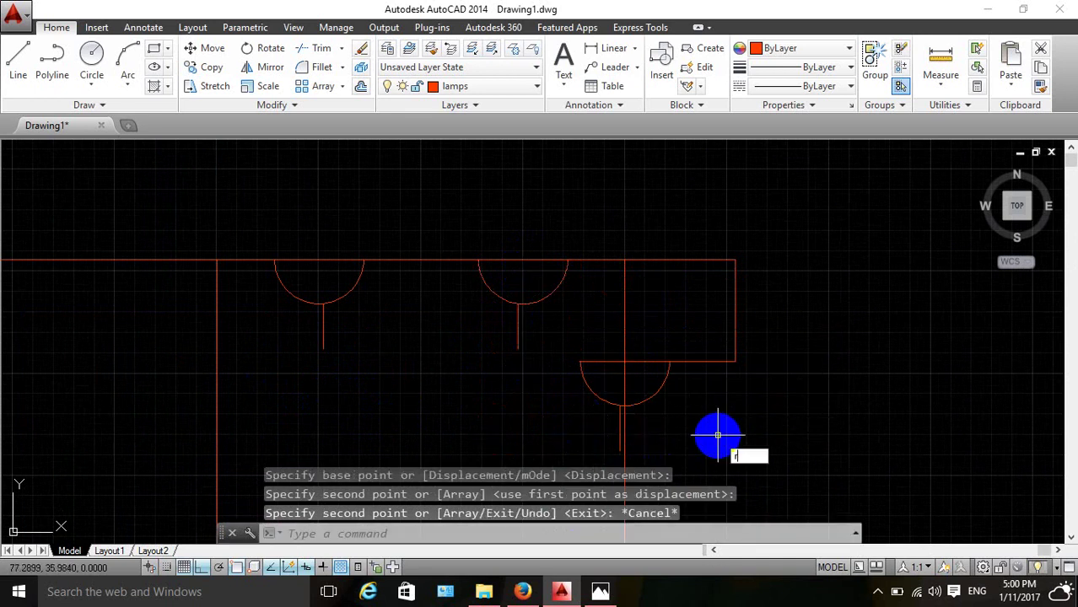
Rotate the copied lamp 90° about its arc midpoint to face into the room, then start selecting the small box's lines.
text(o)
key(Return)
click(685, 402)
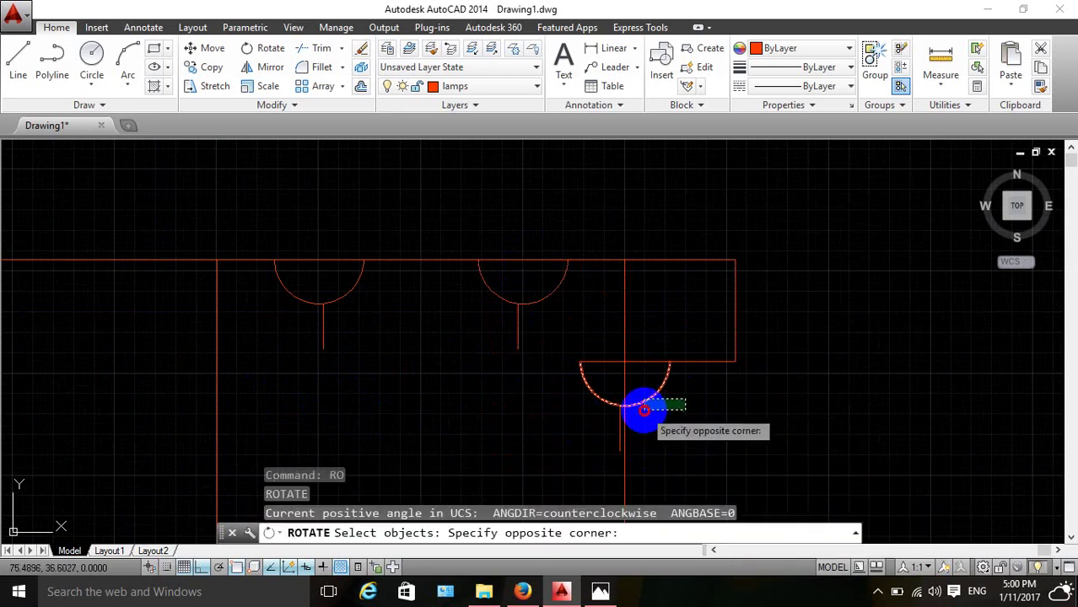
click(643, 411)
click(619, 425)
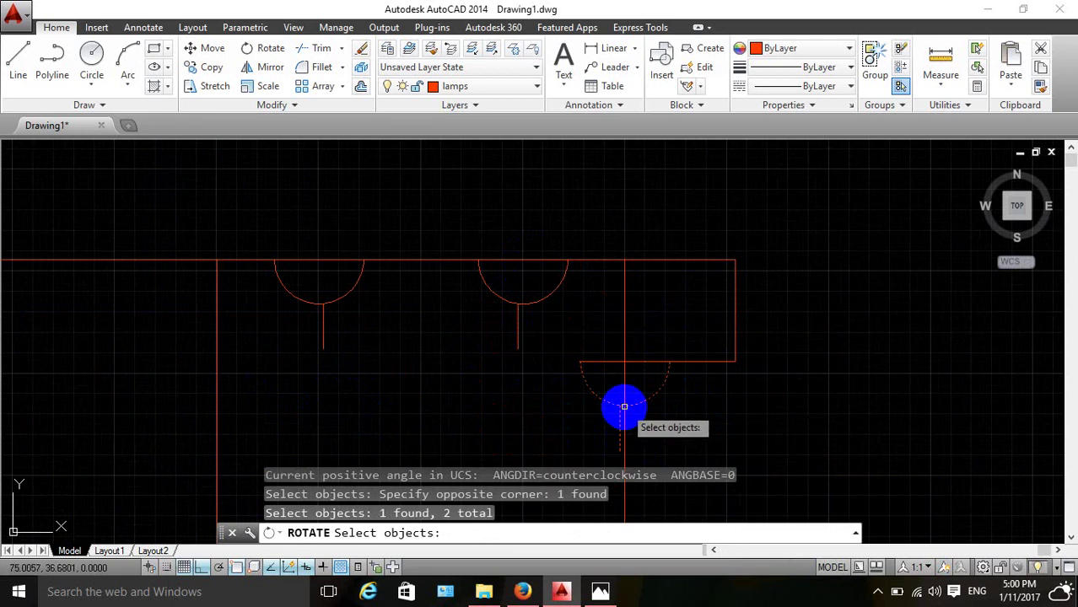
key(Return)
click(624, 367)
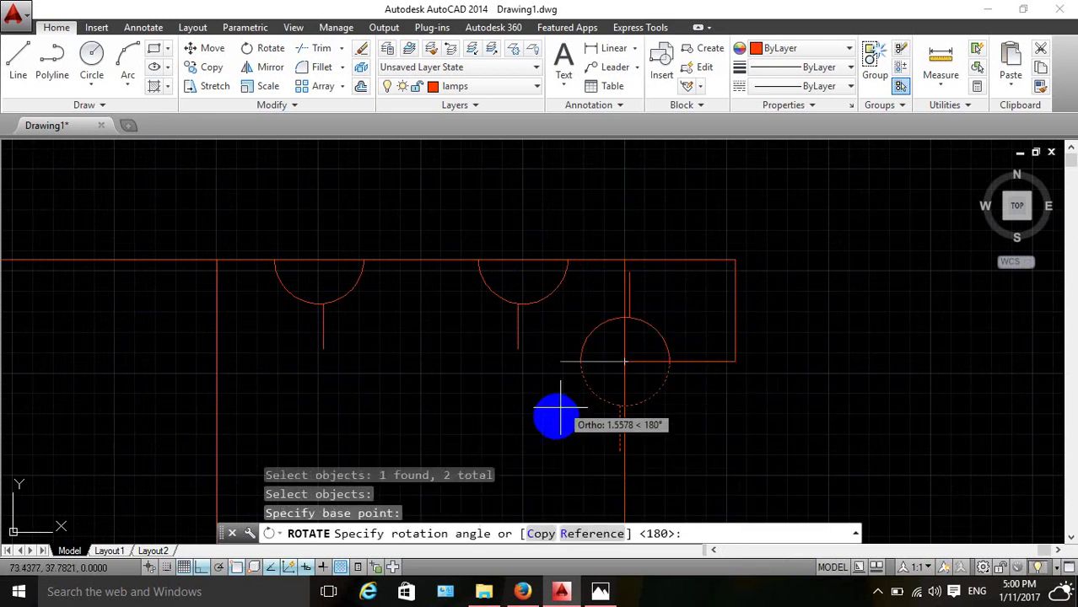
click(599, 455)
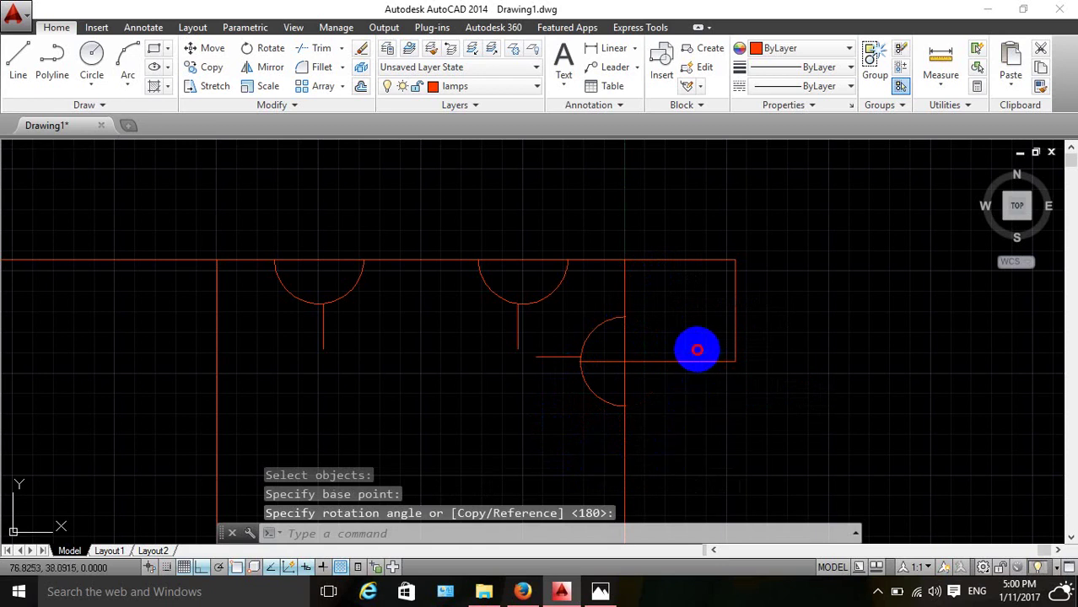
drag(697, 349, 669, 389)
click(773, 305)
Delete the three remaining lines of the small box.
click(716, 233)
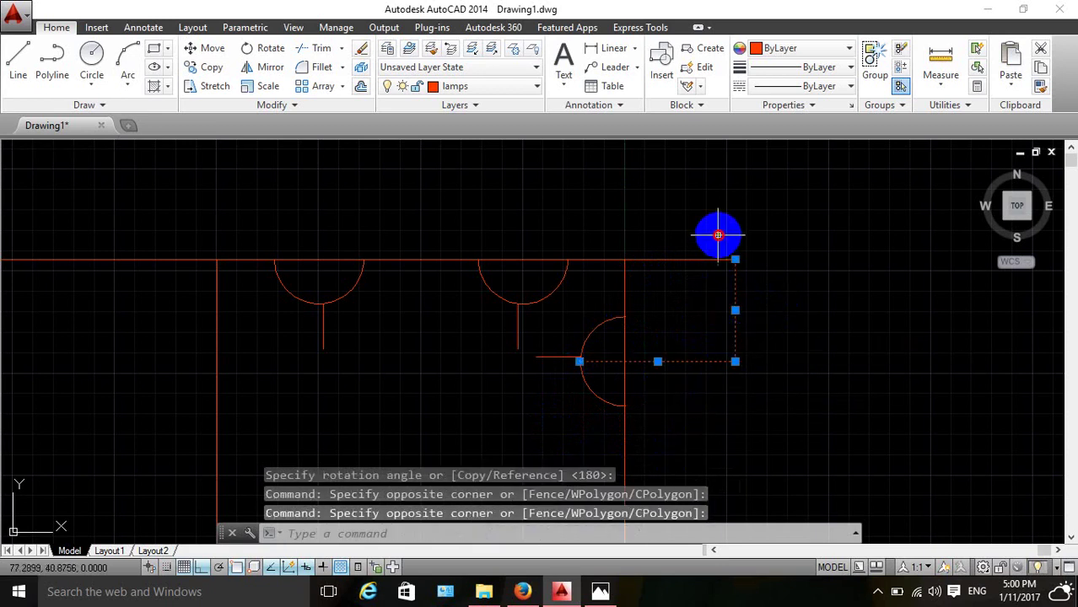
click(716, 234)
click(662, 302)
key(Delete)
scroll(665, 312, down, 2)
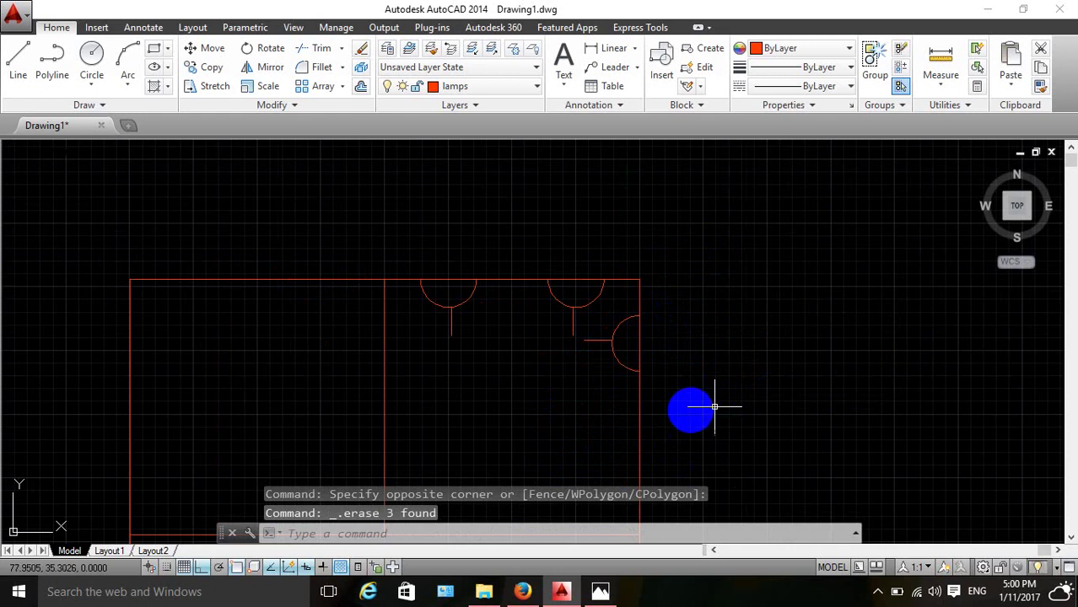
scroll(628, 360, down, 2)
scroll(653, 368, up, 2)
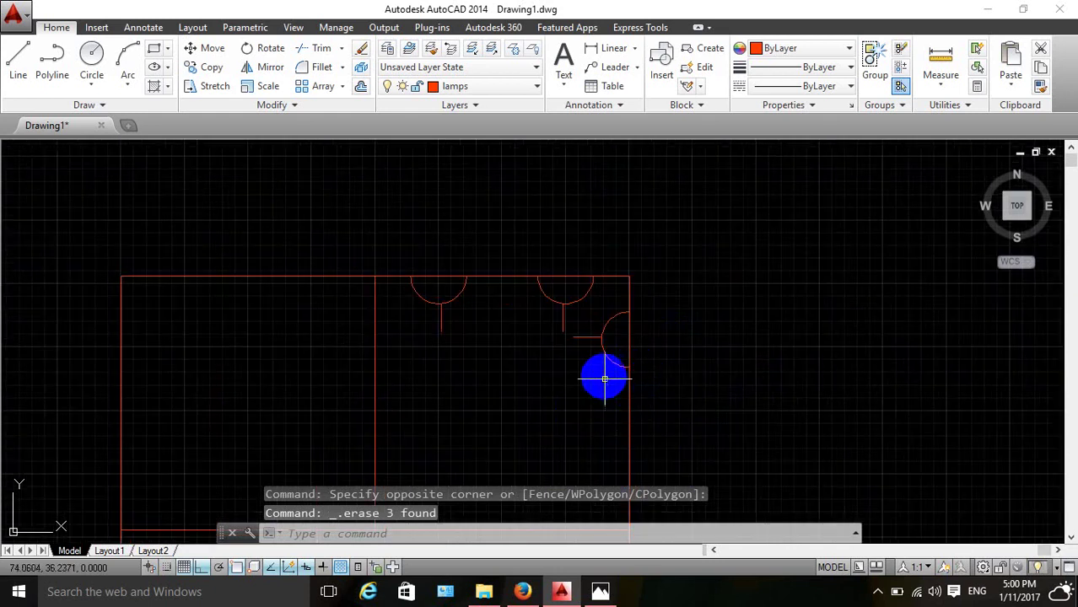
scroll(603, 377, up, 2)
Scale the wall lamp's arc and line to half size with factor 0.5.
text(sc)
key(Return)
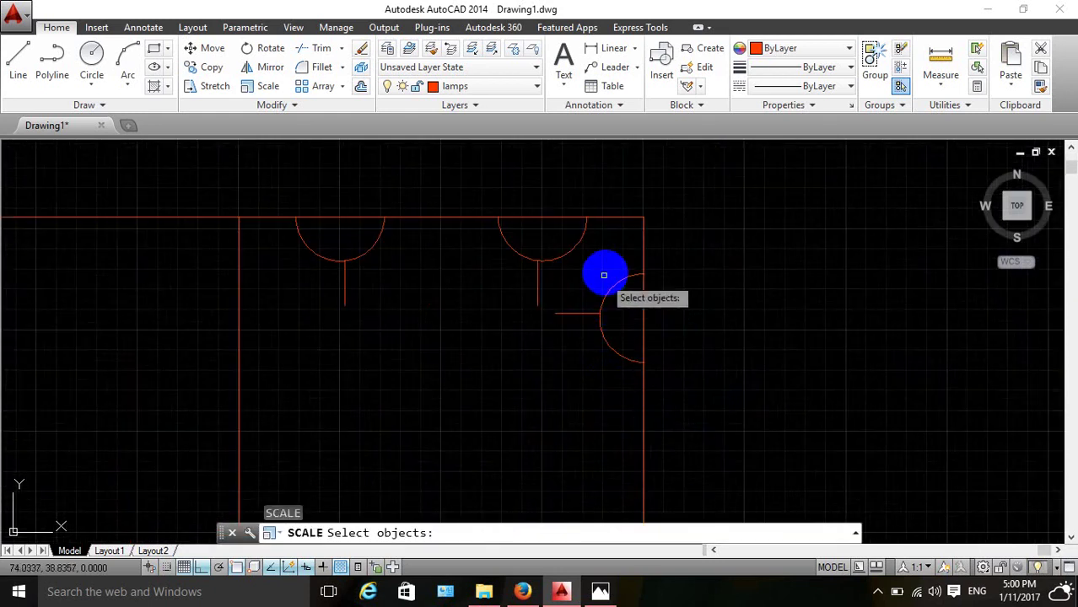
click(570, 351)
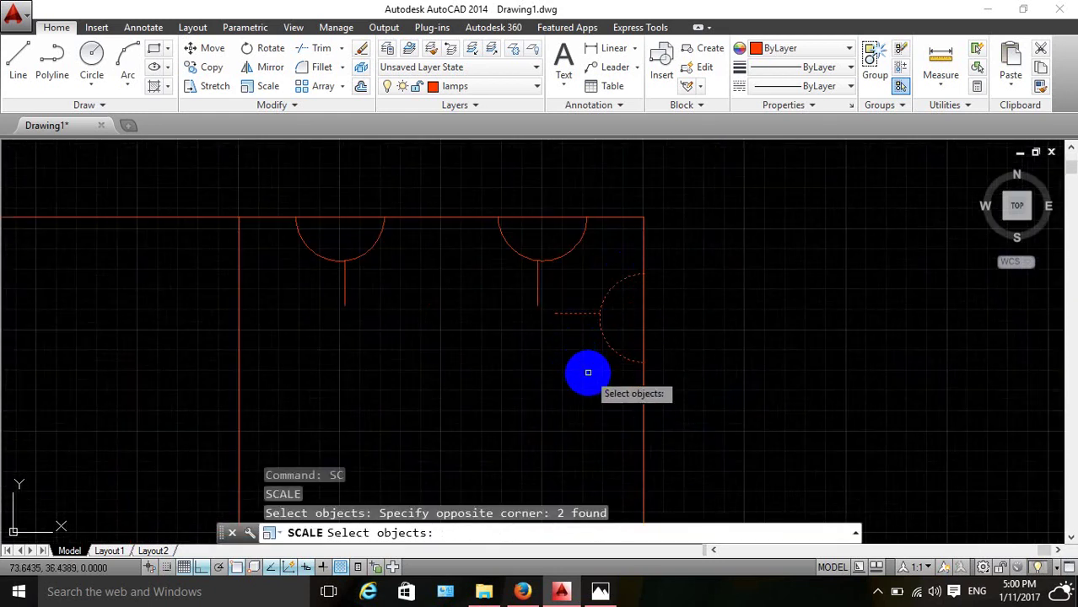
key(Return)
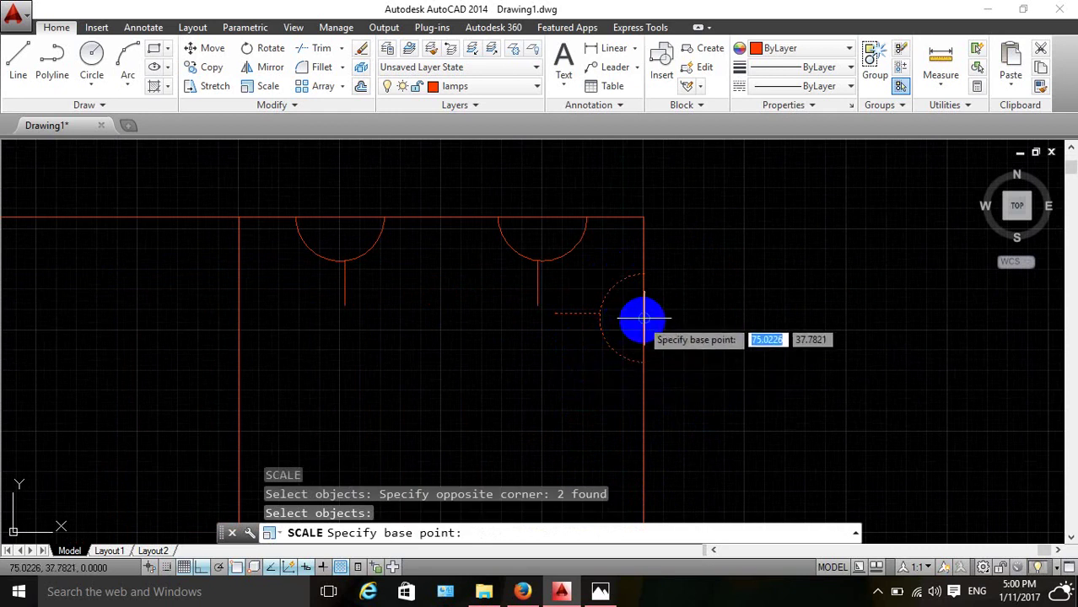
click(642, 319)
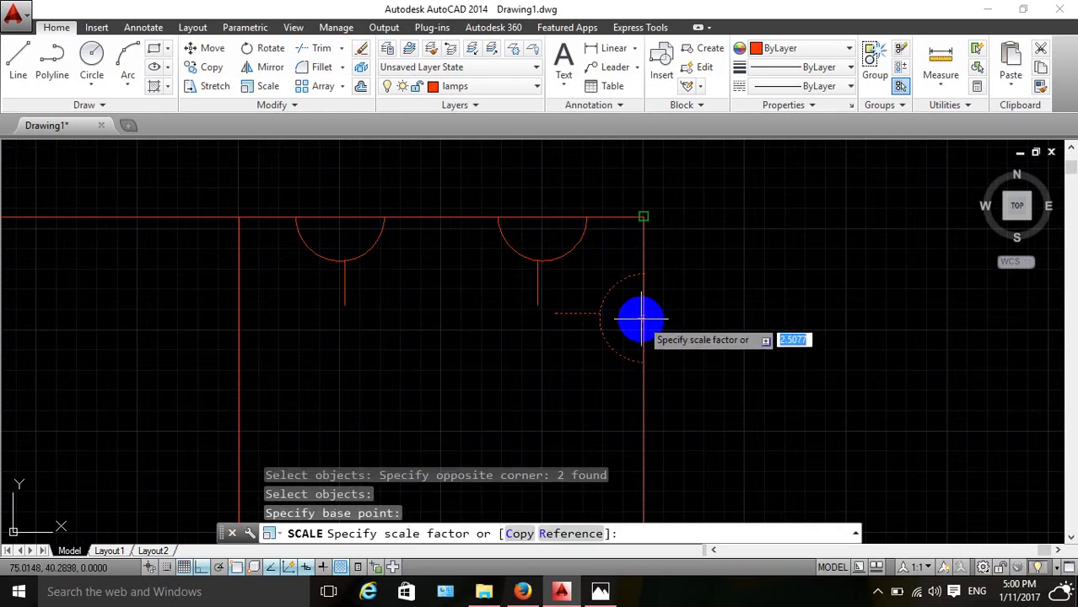
text(.5)
key(Return)
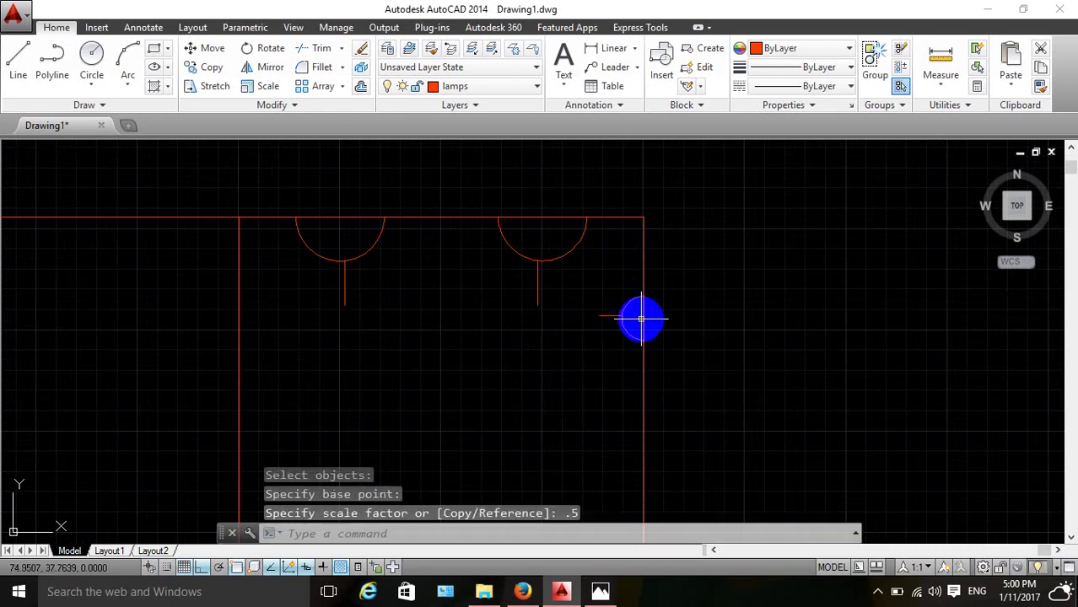
scroll(630, 355, up, 3)
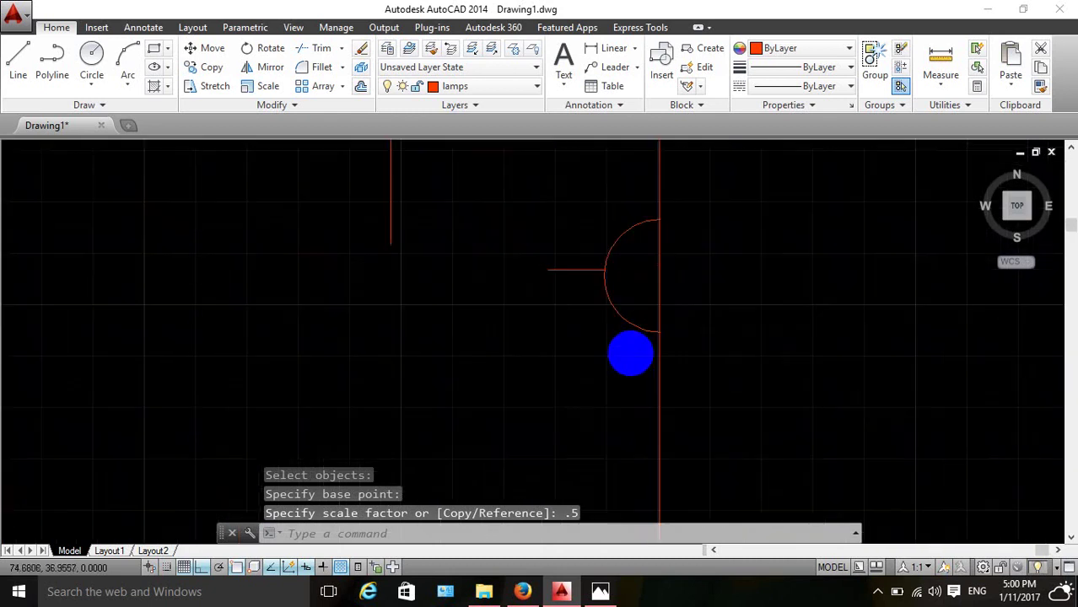
scroll(655, 298, up, 3)
scroll(716, 302, up, 3)
scroll(685, 413, up, 5)
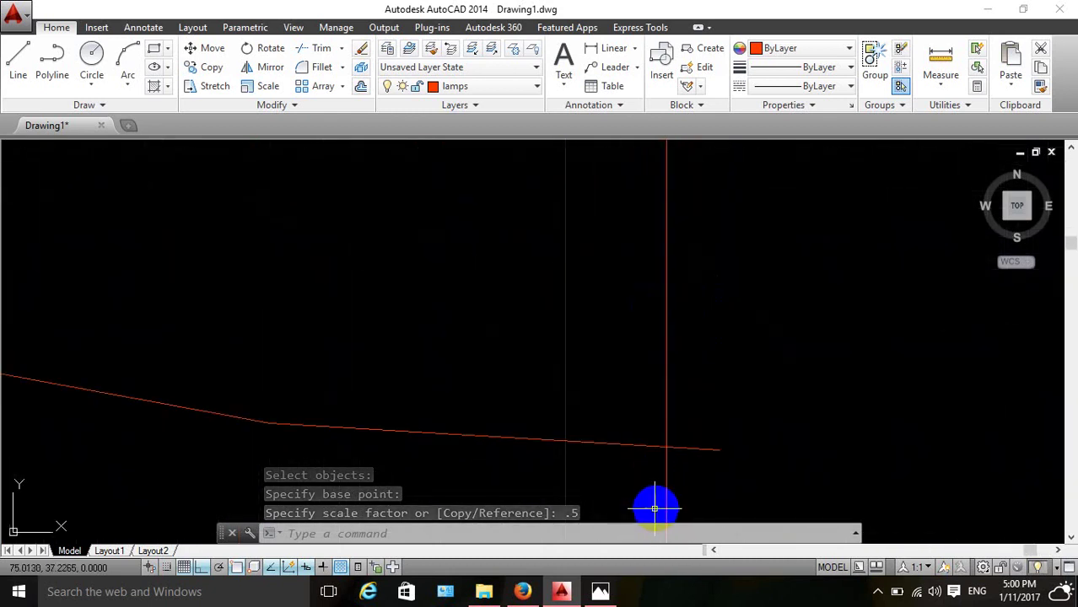
Trim the line end sticking out past the right wall at the wall lamp.
text(tr)
key(Return)
key(Return)
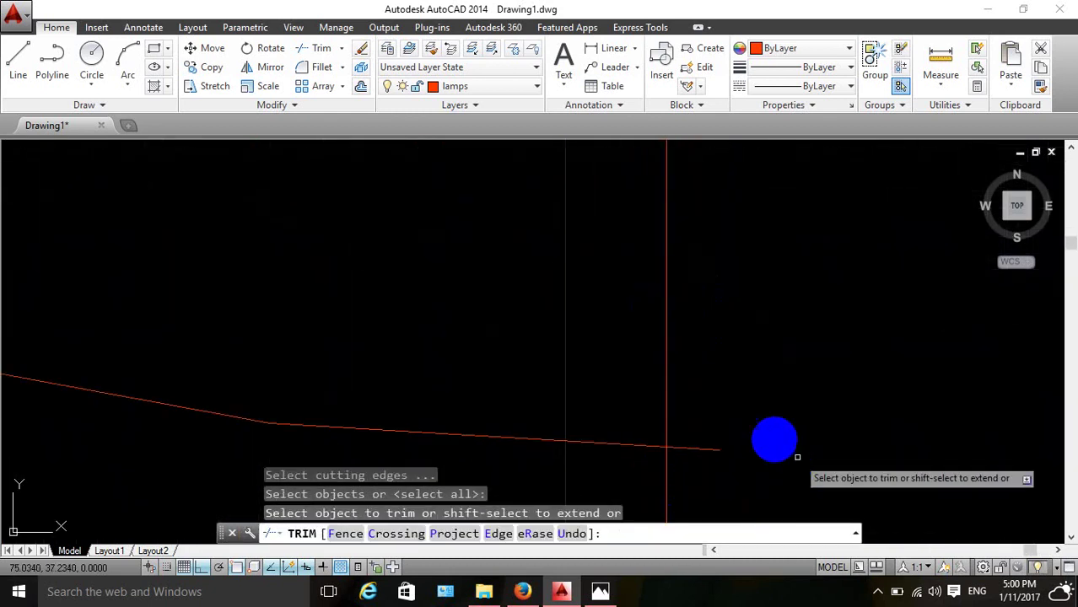
drag(736, 414, 702, 482)
scroll(721, 447, down, 5)
scroll(740, 409, down, 3)
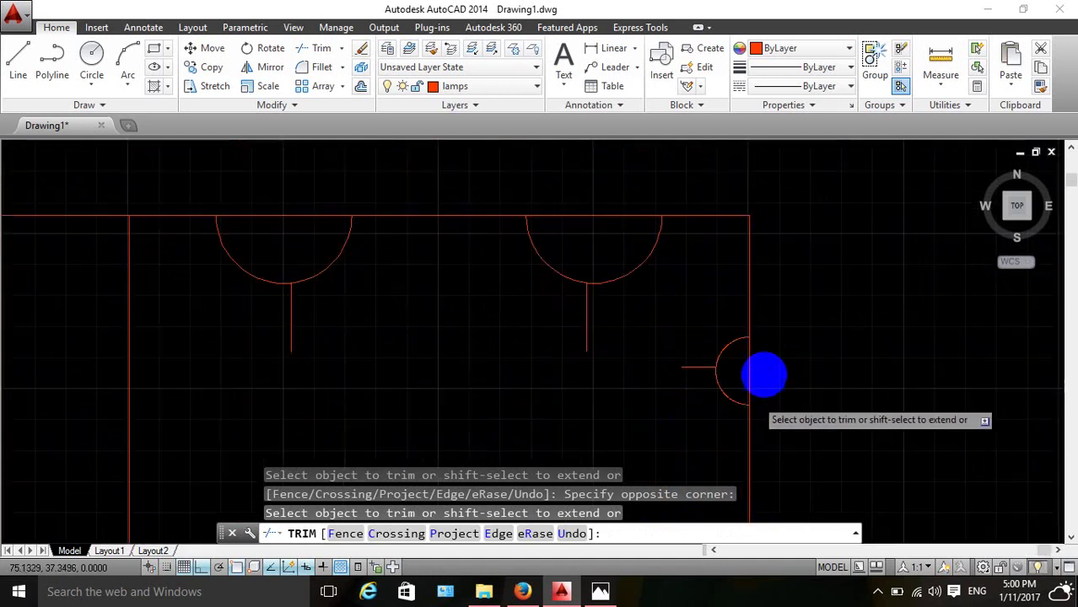
scroll(753, 361, up, 4)
scroll(709, 430, up, 2)
scroll(721, 375, up, 2)
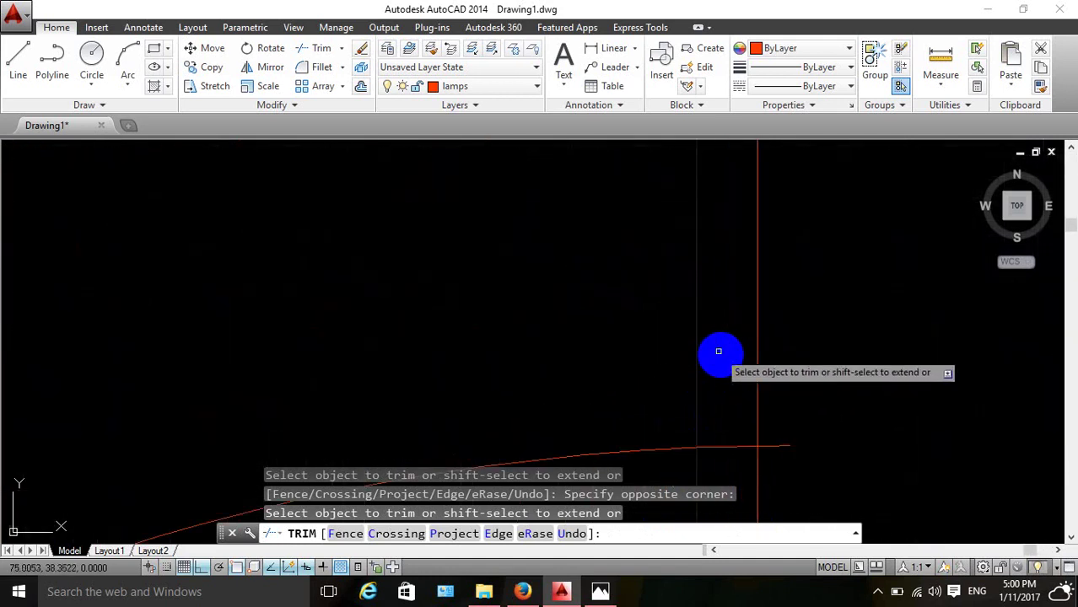
scroll(742, 380, up, 2)
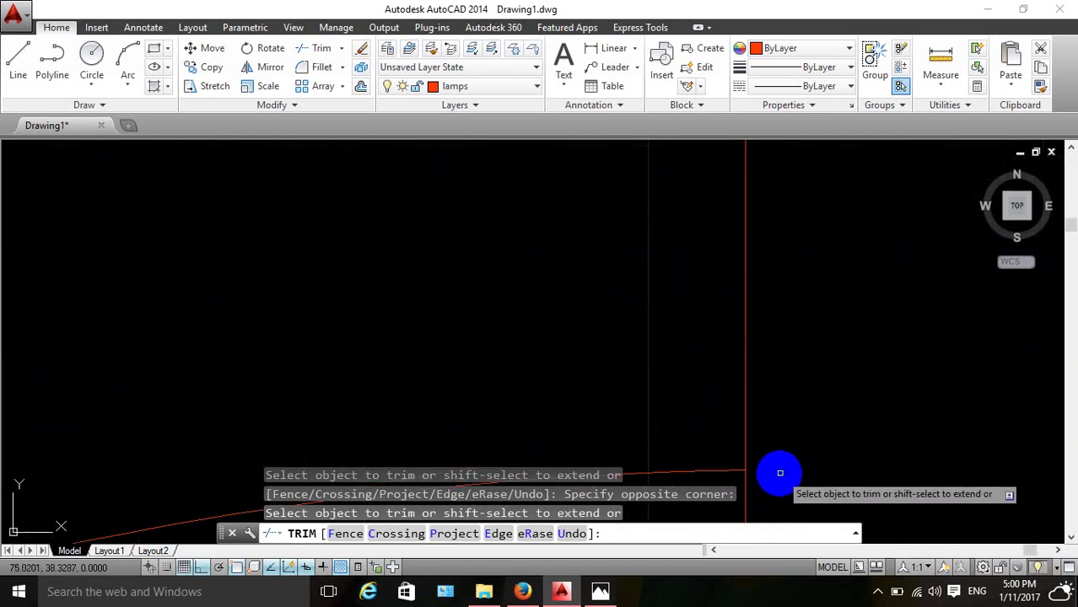
scroll(742, 409, down, 2)
scroll(740, 371, down, 2)
scroll(743, 380, down, 2)
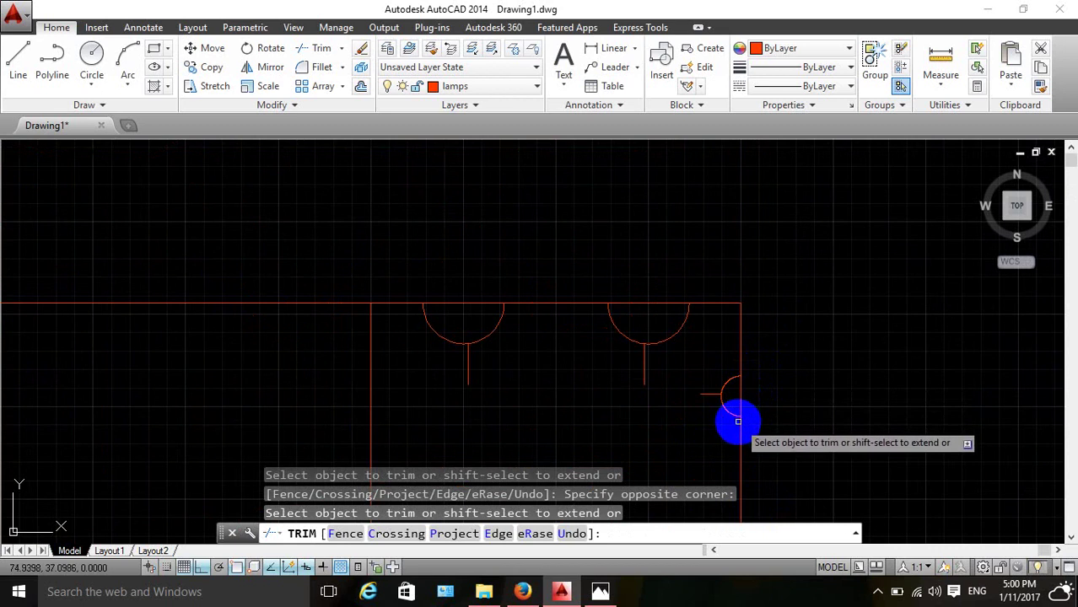
scroll(732, 420, up, 1)
scroll(730, 419, down, 2)
scroll(767, 403, down, 2)
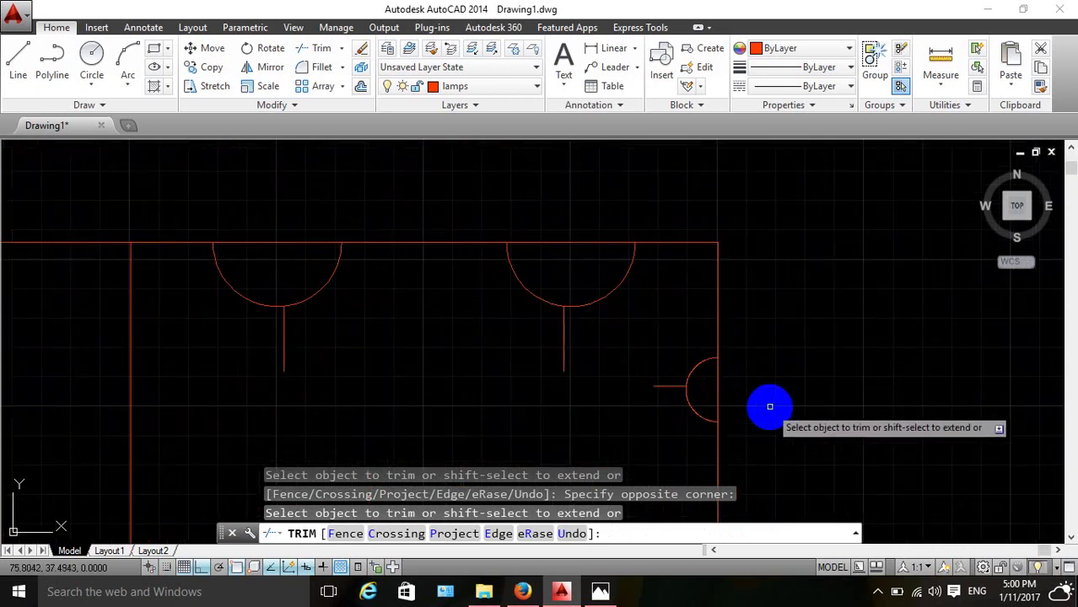
scroll(769, 396, up, 2)
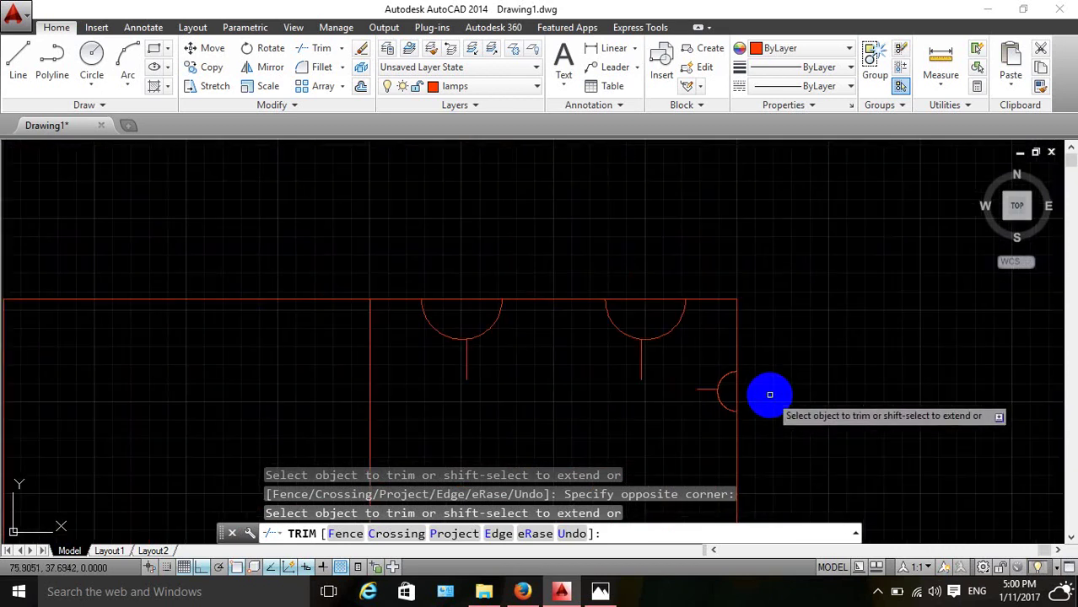
End trimming and window-select the top-right ceiling lamp's arc and line.
key(Escape)
click(705, 319)
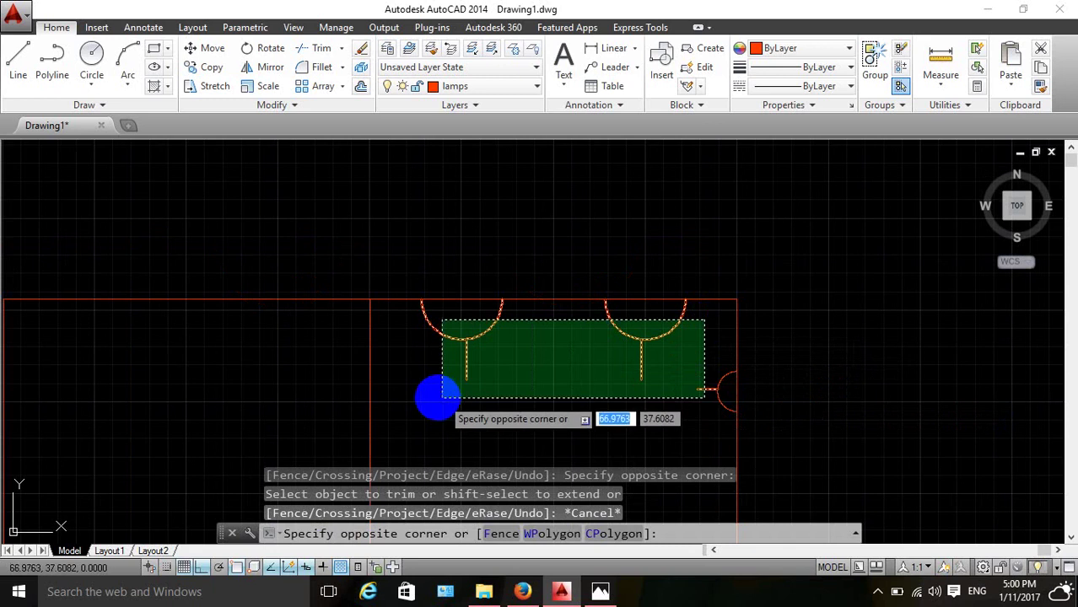
click(564, 374)
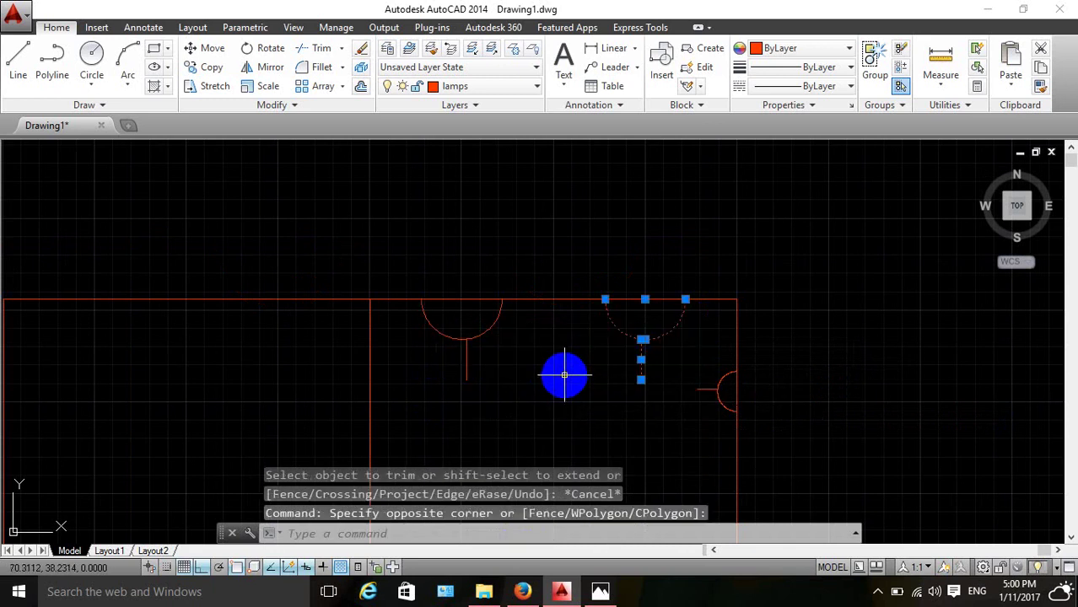
Copy the half-size wall lamp onto the top wall at both the right and left lamp positions.
key(Escape)
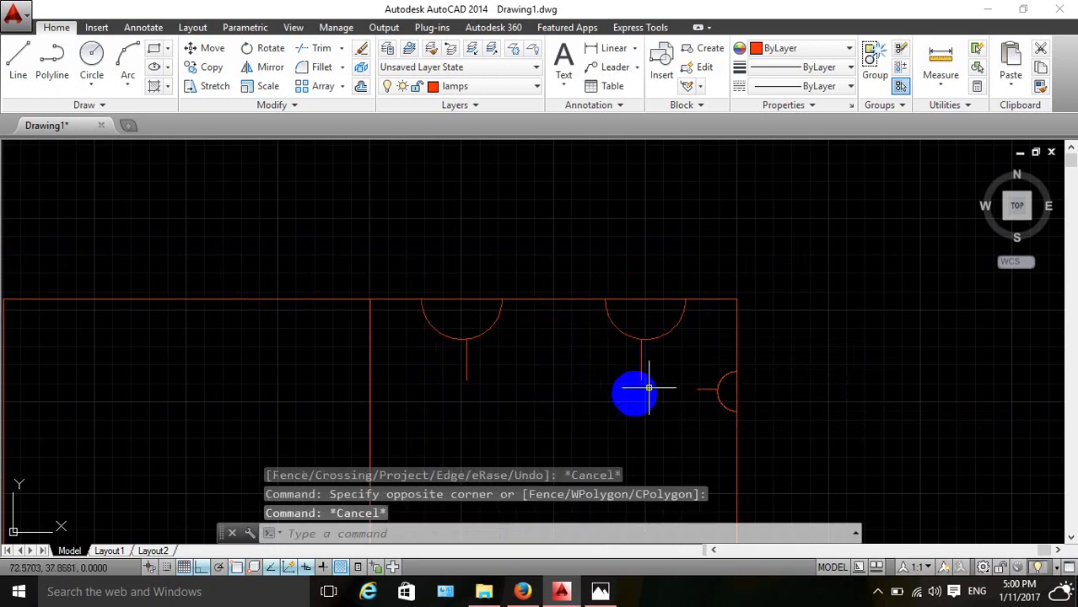
text(co)
key(Return)
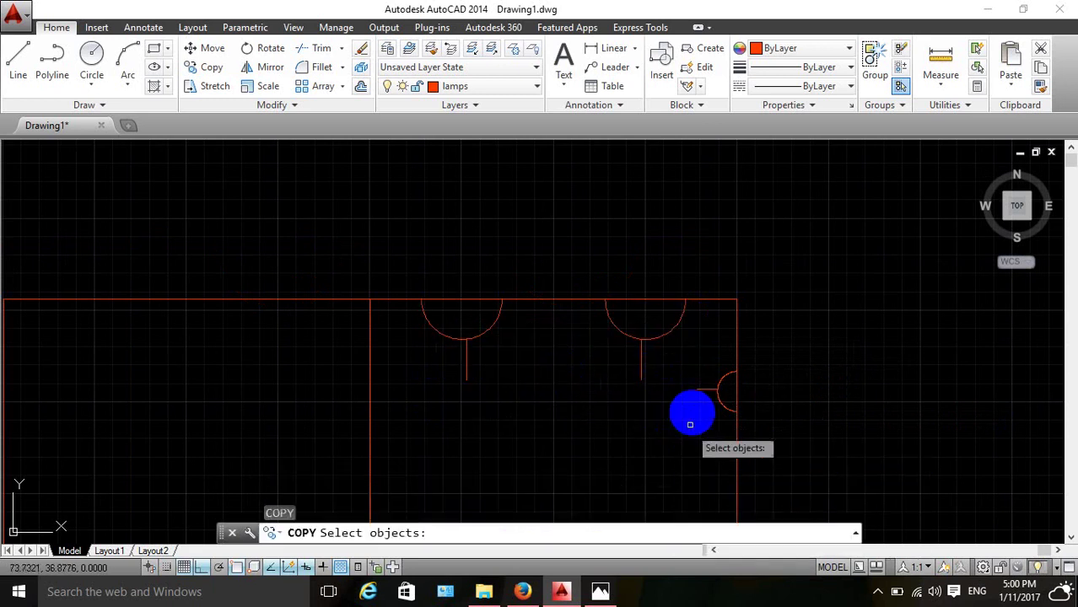
click(693, 413)
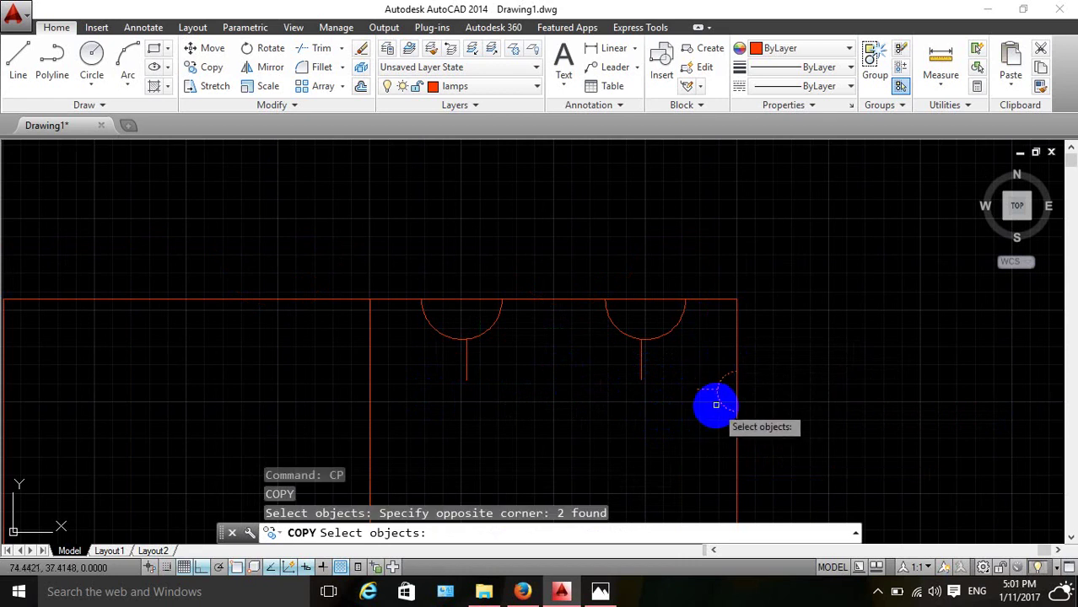
key(Return)
scroll(731, 385, up, 4)
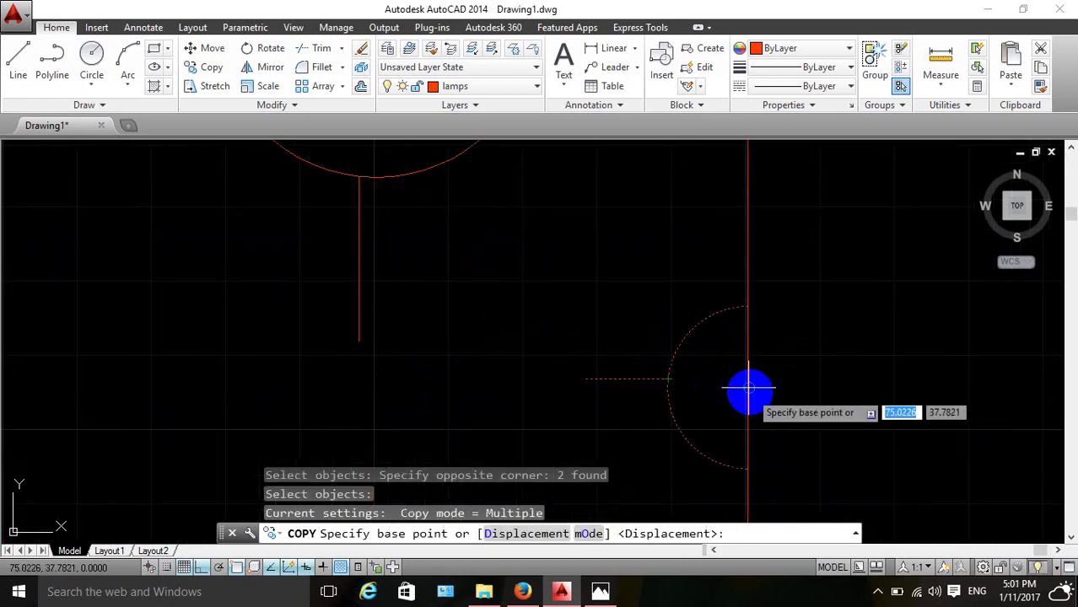
click(747, 388)
scroll(715, 414, down, 3)
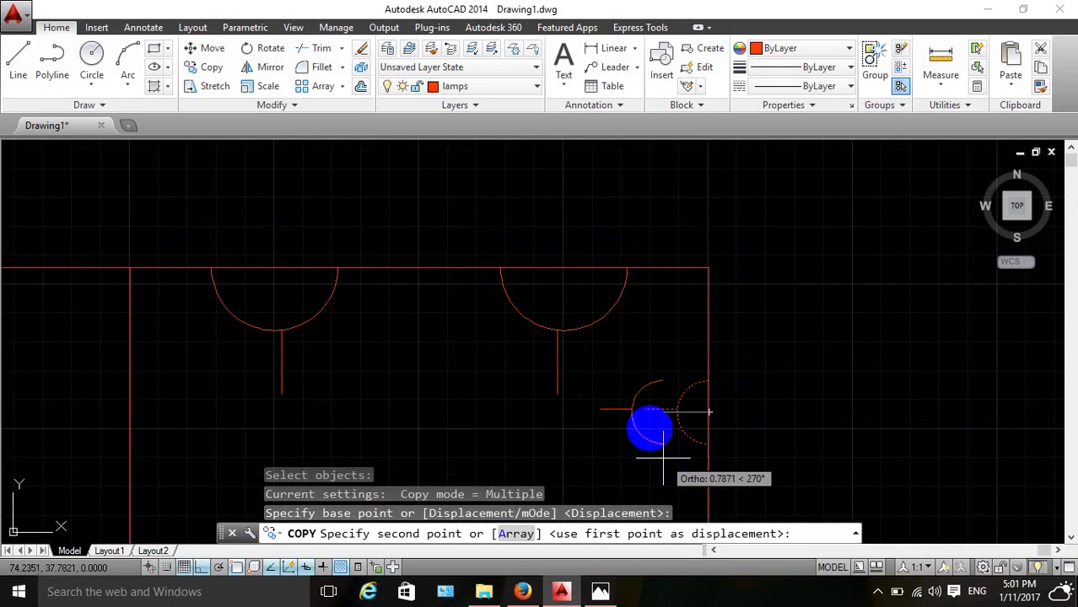
click(563, 270)
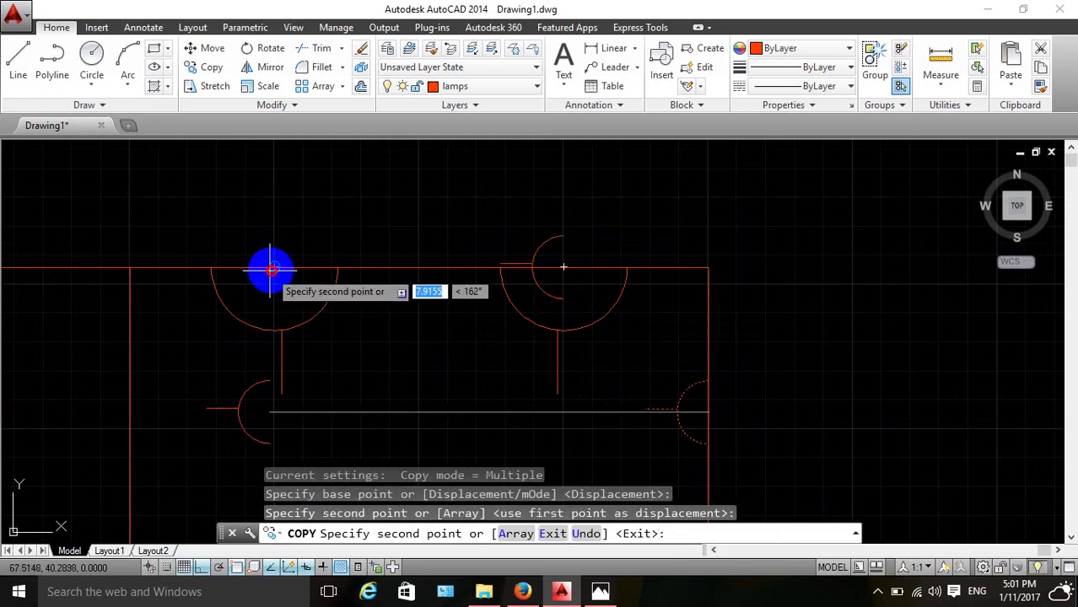
click(129, 269)
key(Escape)
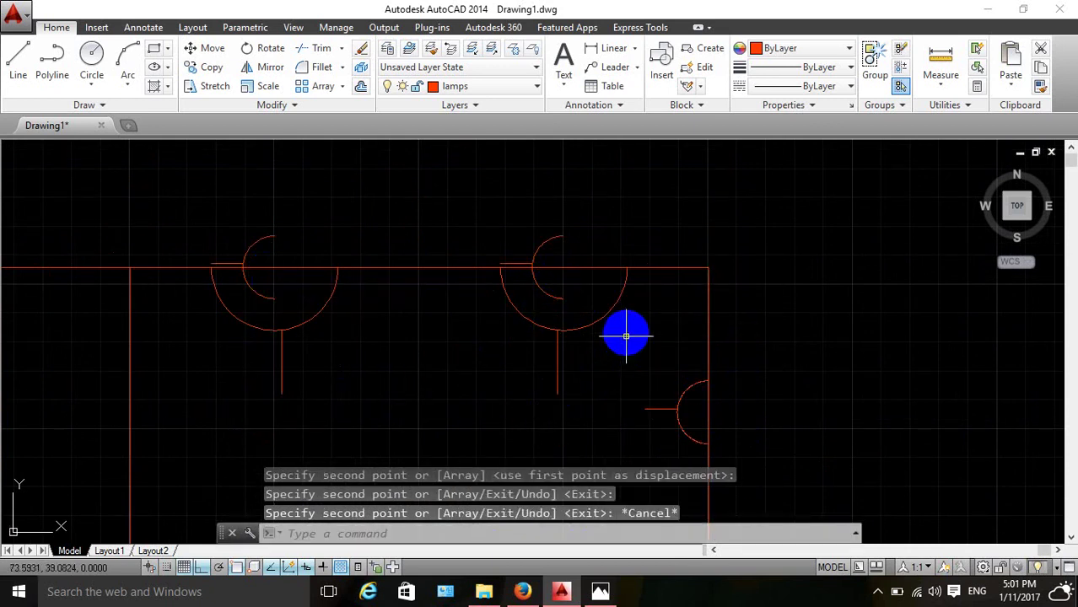
Delete both large ceiling lamps' stem lines and arcs.
click(626, 337)
click(201, 405)
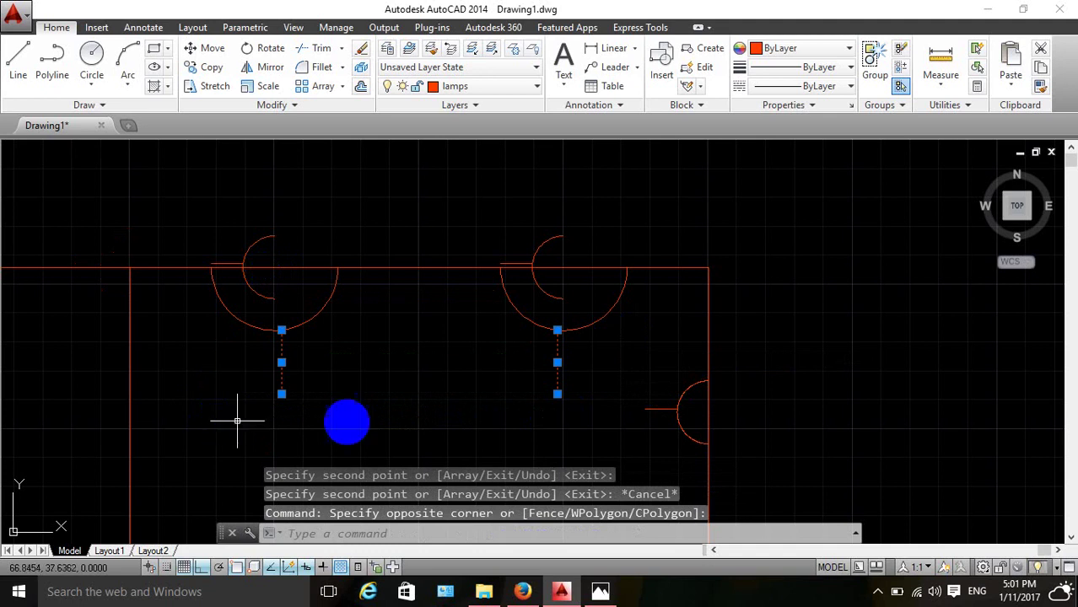
key(Delete)
click(627, 319)
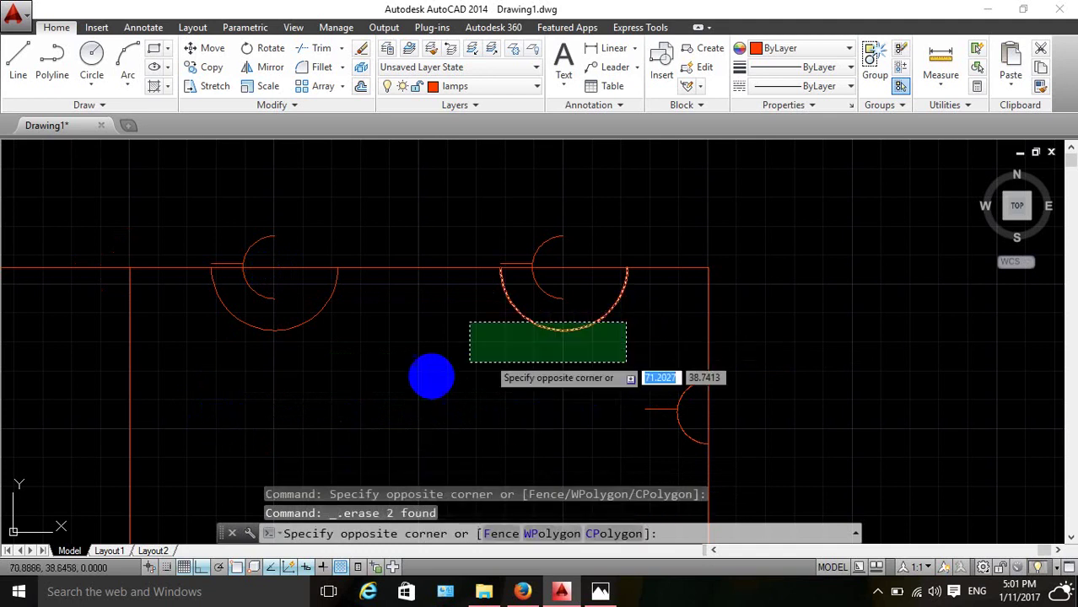
click(266, 390)
key(Delete)
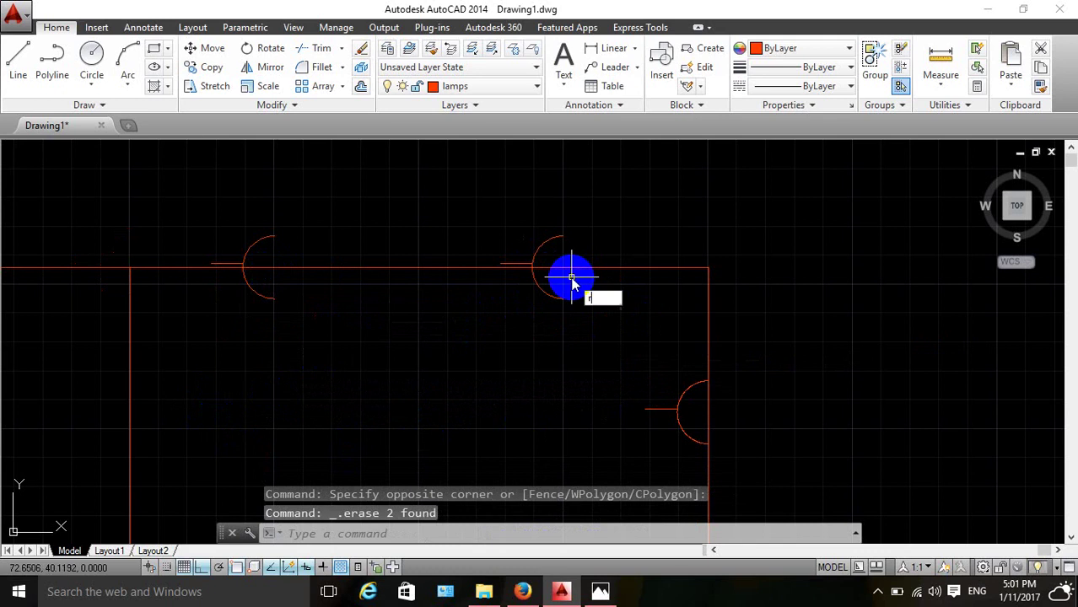
Rotate the right top-wall lamp symbol to face into the room.
text(o)
key(Return)
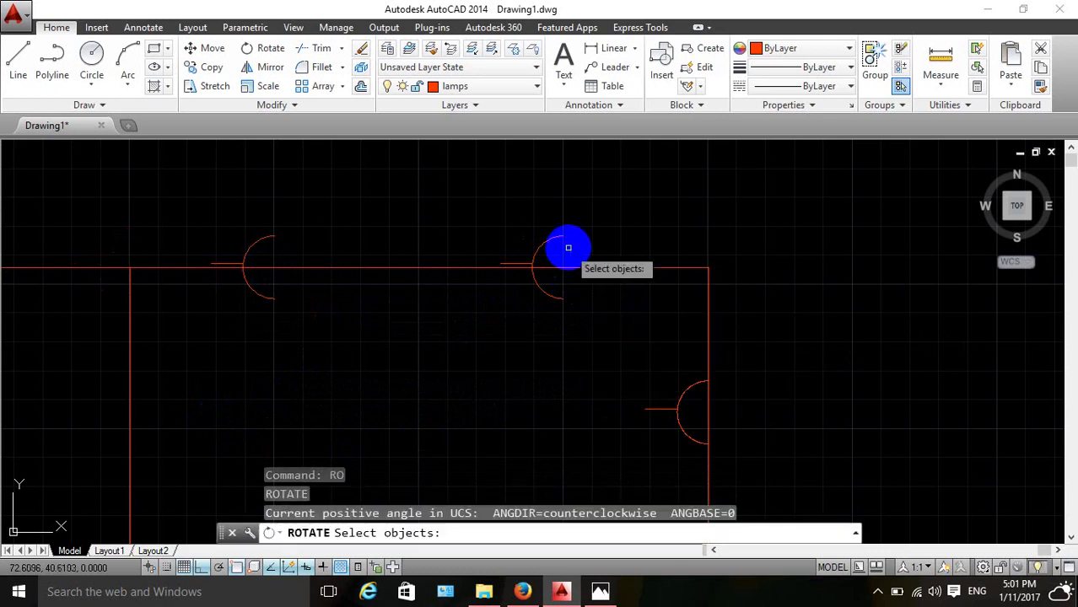
click(562, 229)
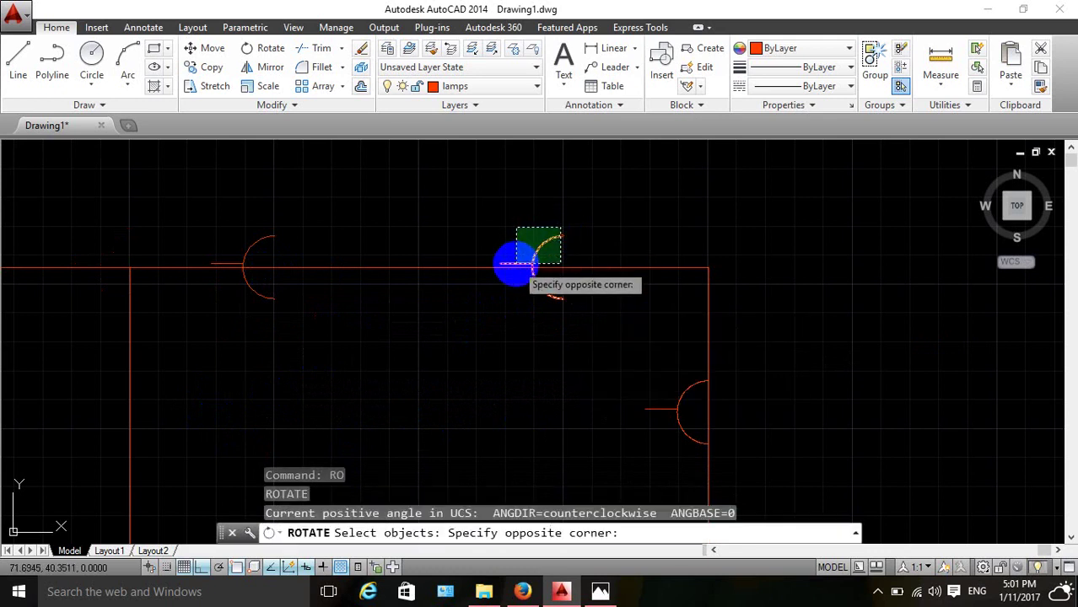
click(516, 264)
key(Return)
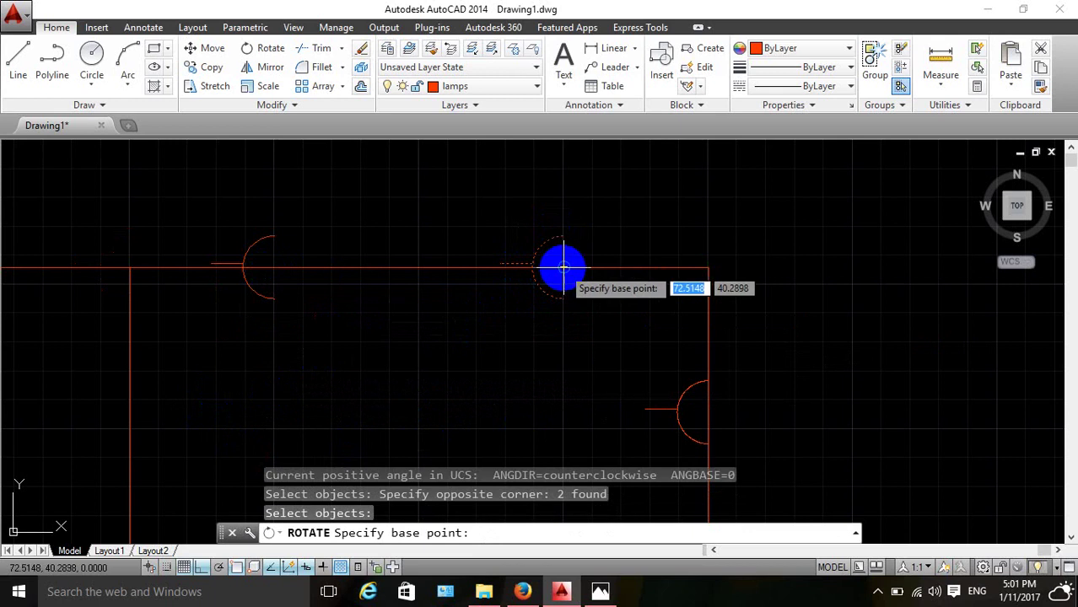
click(563, 268)
click(566, 232)
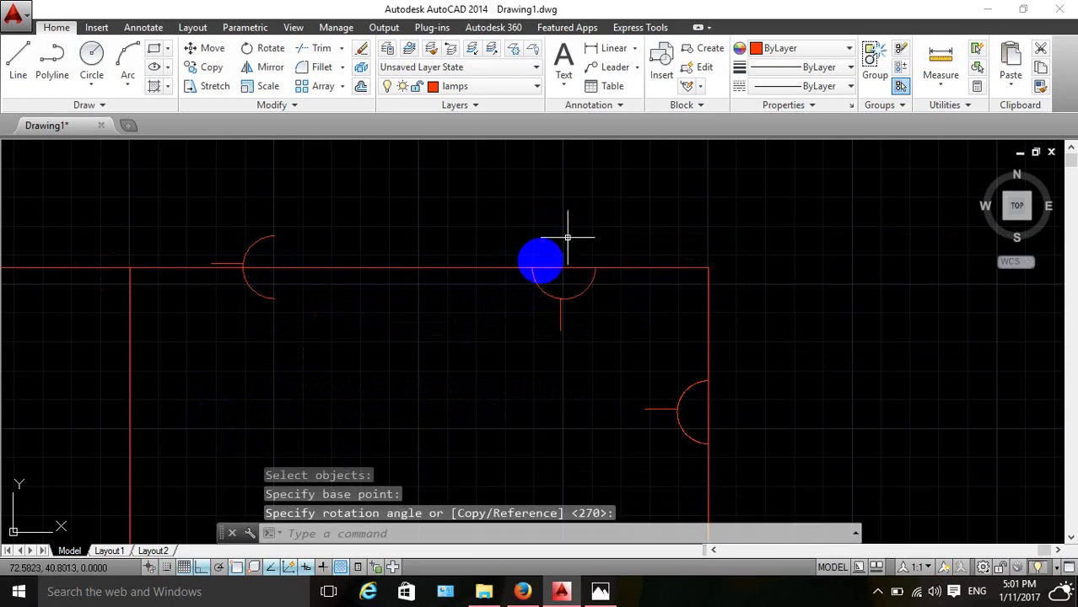
Rotate the left top-wall lamp symbol 90° to face into the room.
key(Return)
click(305, 229)
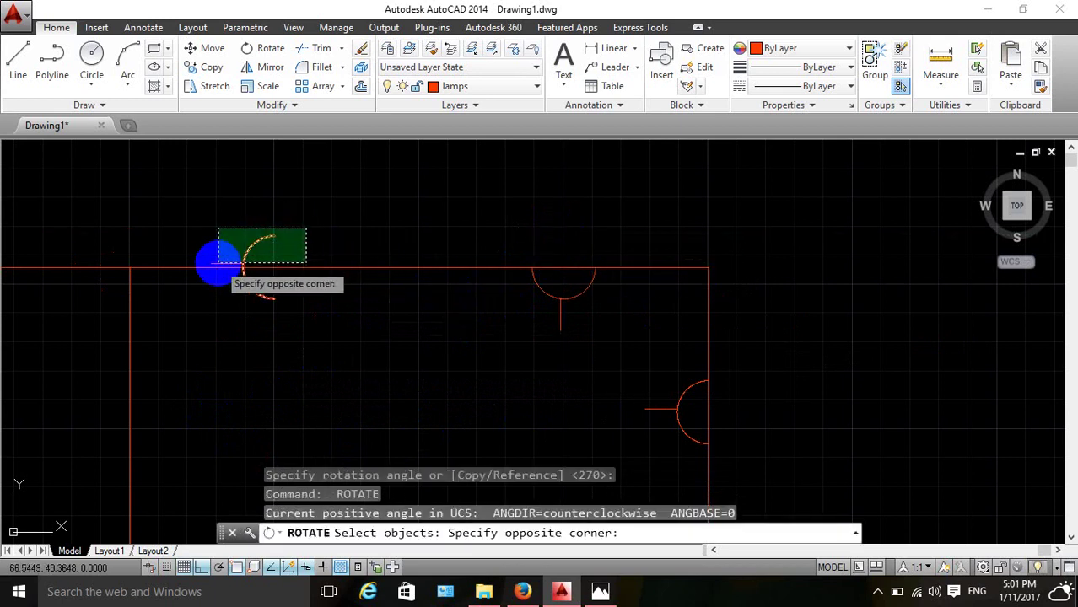
click(219, 265)
key(Return)
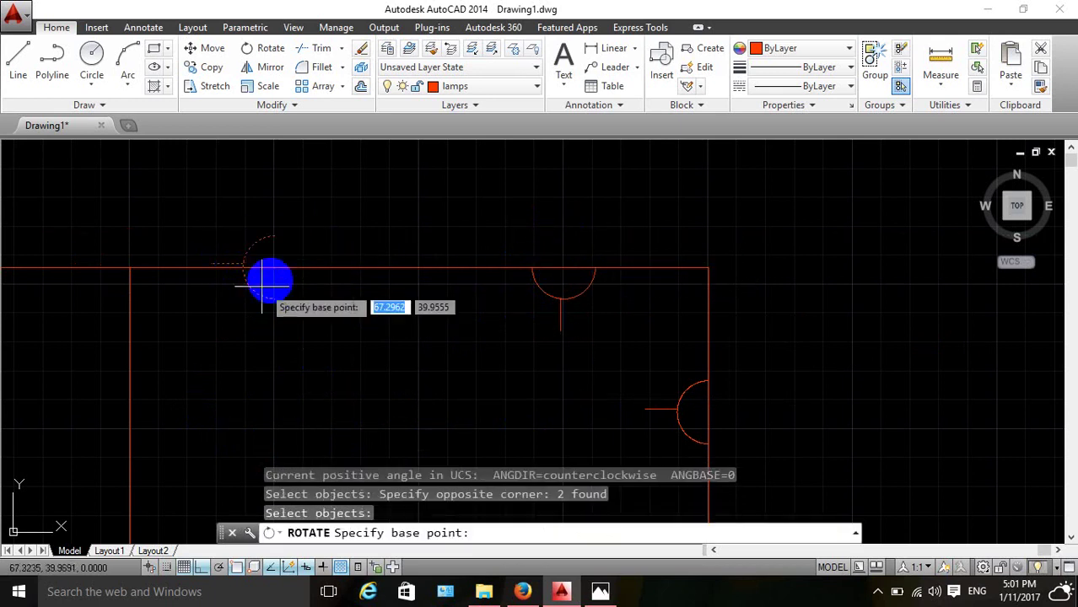
scroll(270, 270, up, 5)
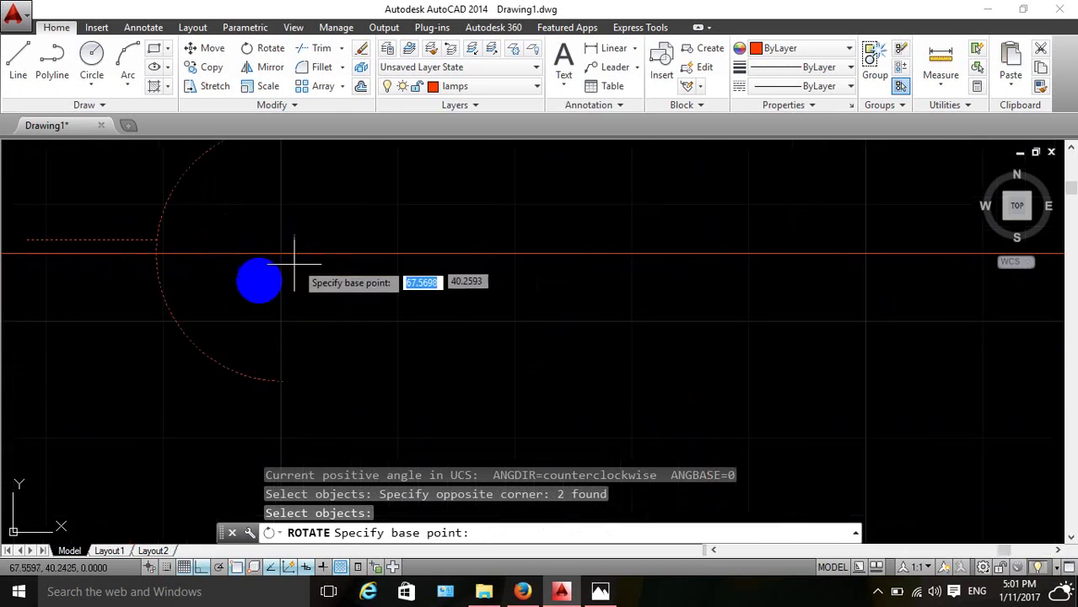
click(284, 253)
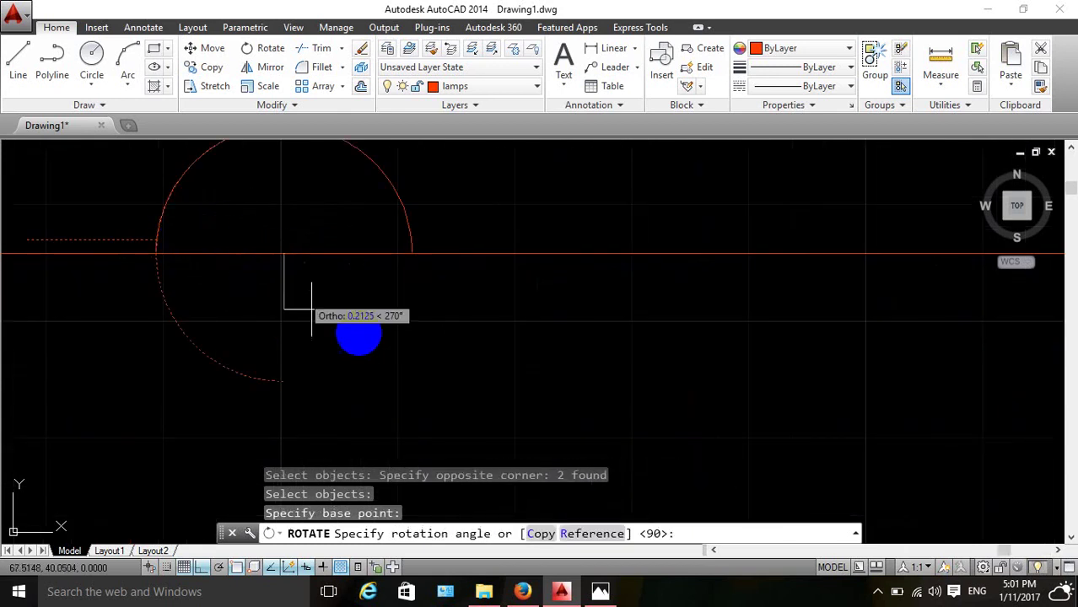
scroll(240, 202, down, 2)
scroll(373, 252, down, 3)
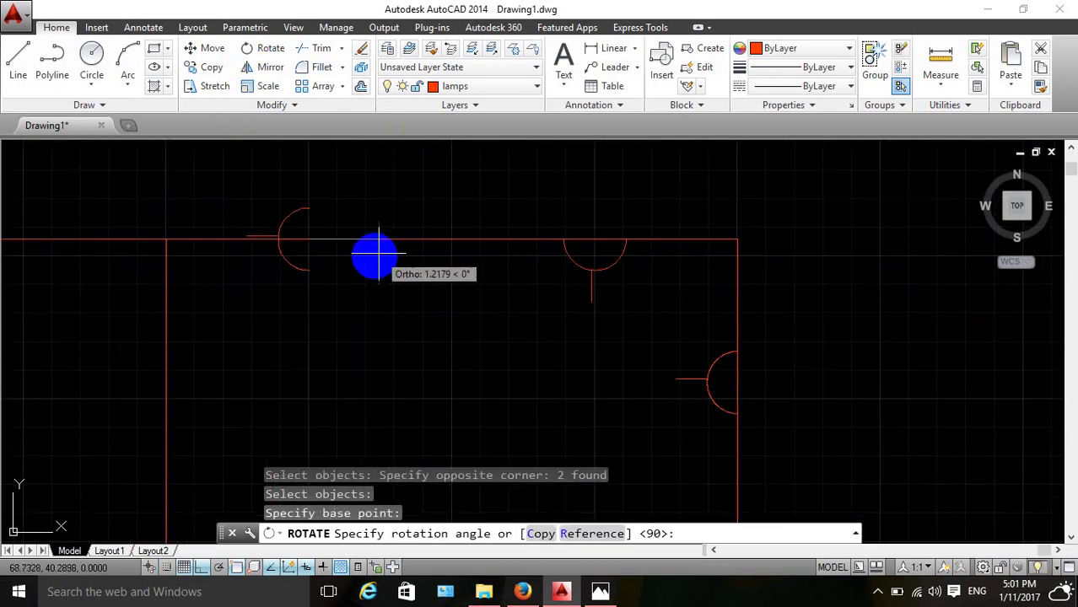
click(330, 179)
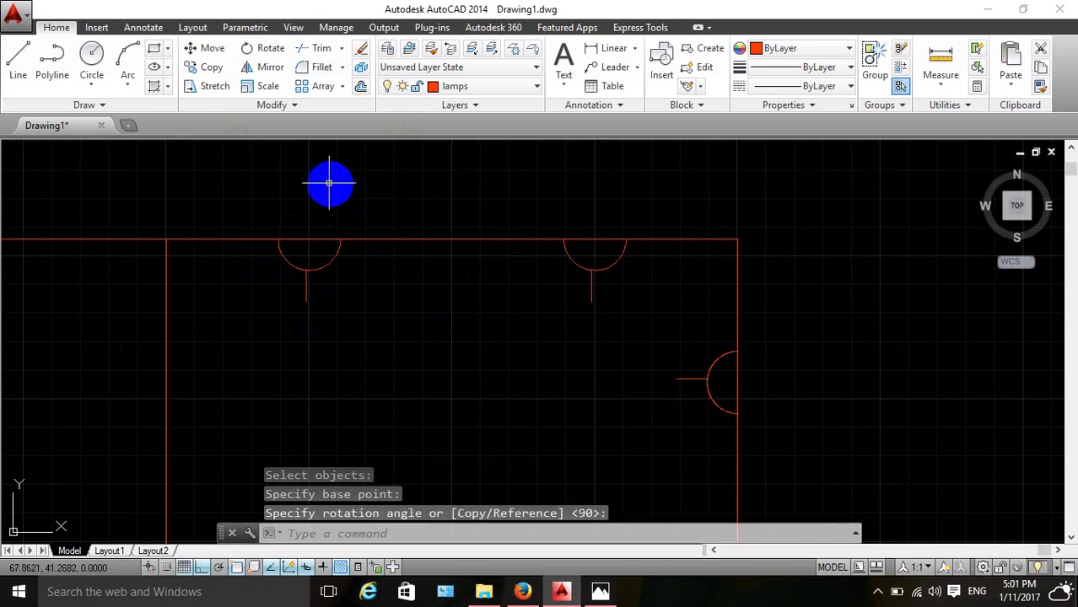
scroll(439, 253, down, 2)
scroll(460, 304, down, 3)
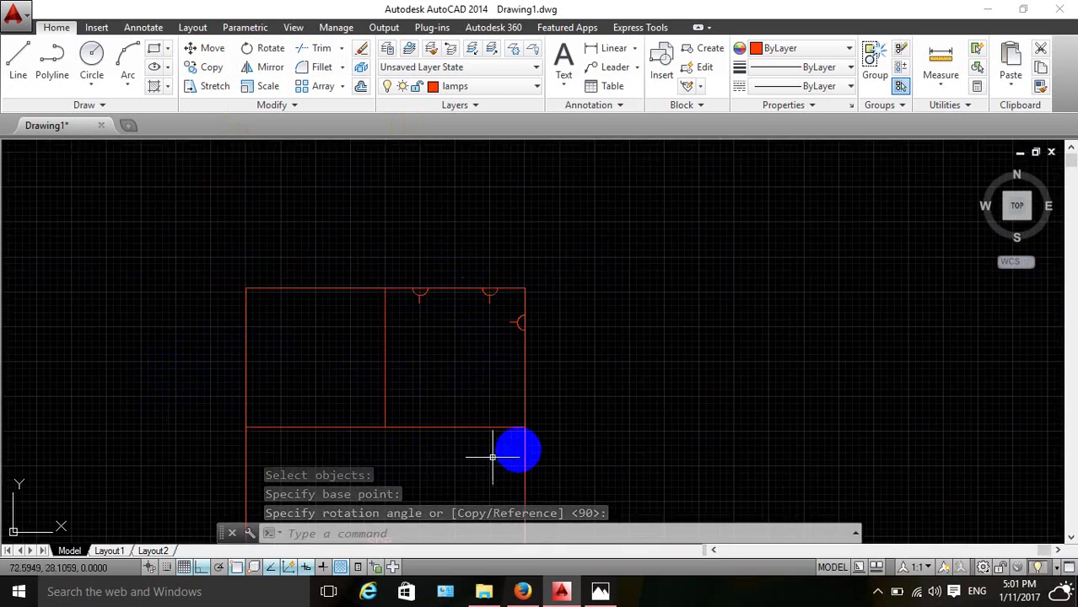
click(600, 592)
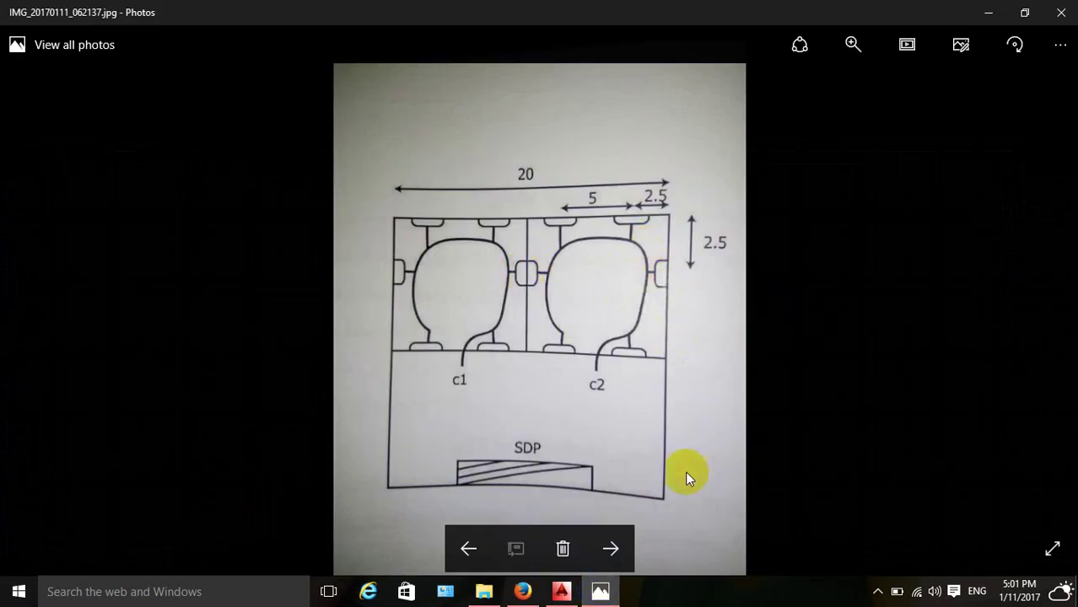
Draw a temporary horizontal guide line from the right-wall symbol across the room.
click(563, 598)
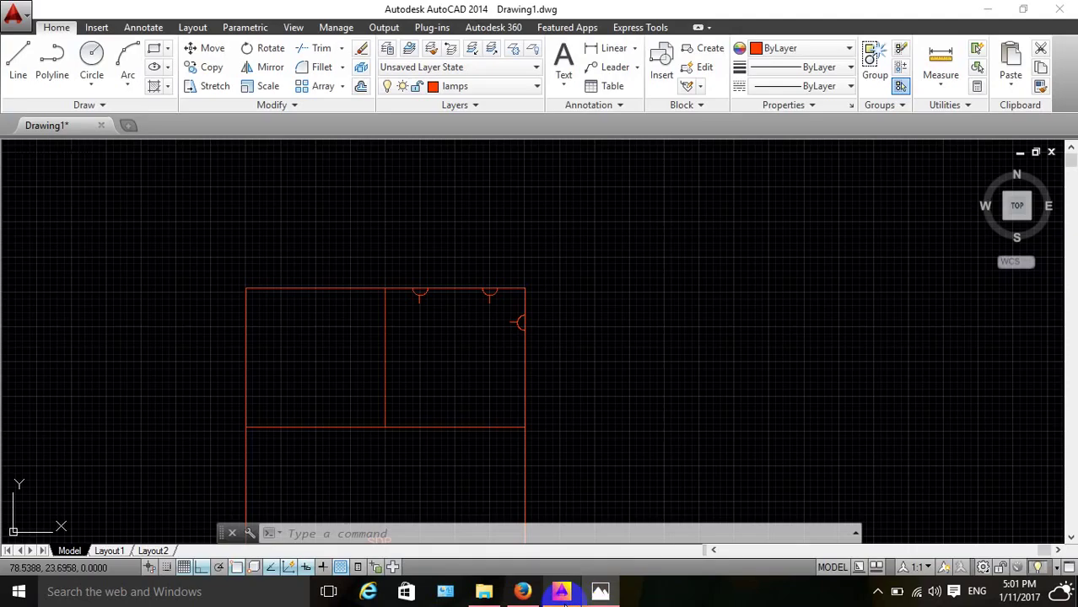
scroll(468, 395, up, 2)
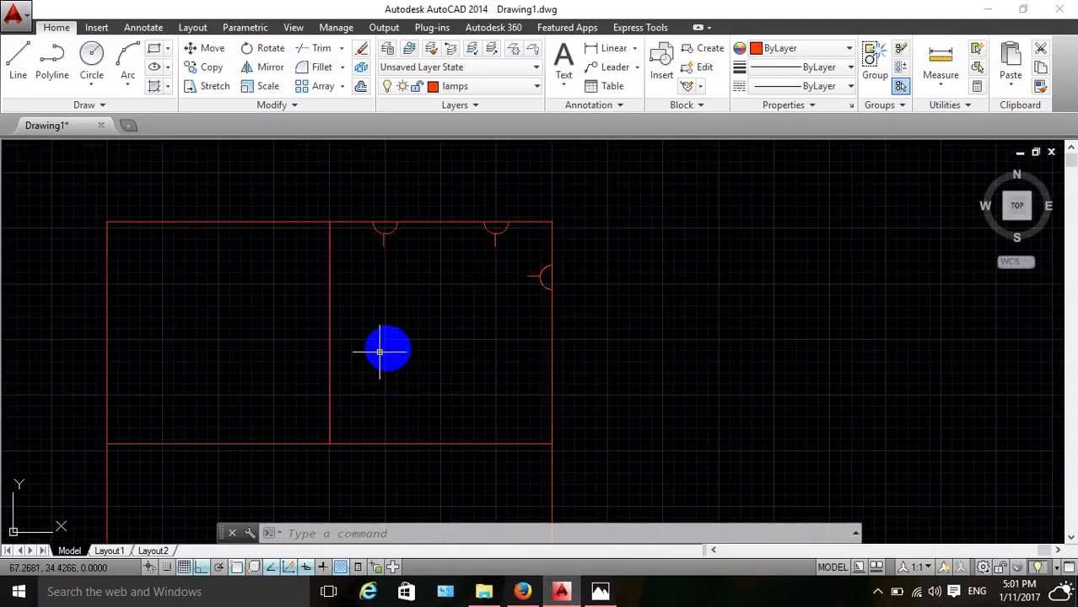
scroll(523, 318, up, 2)
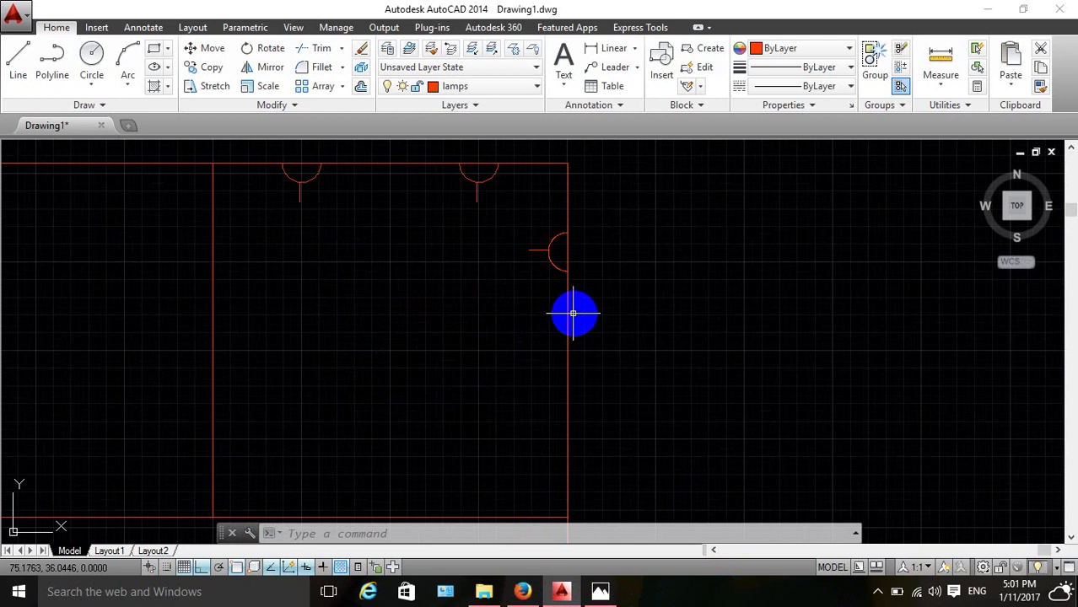
key(Return)
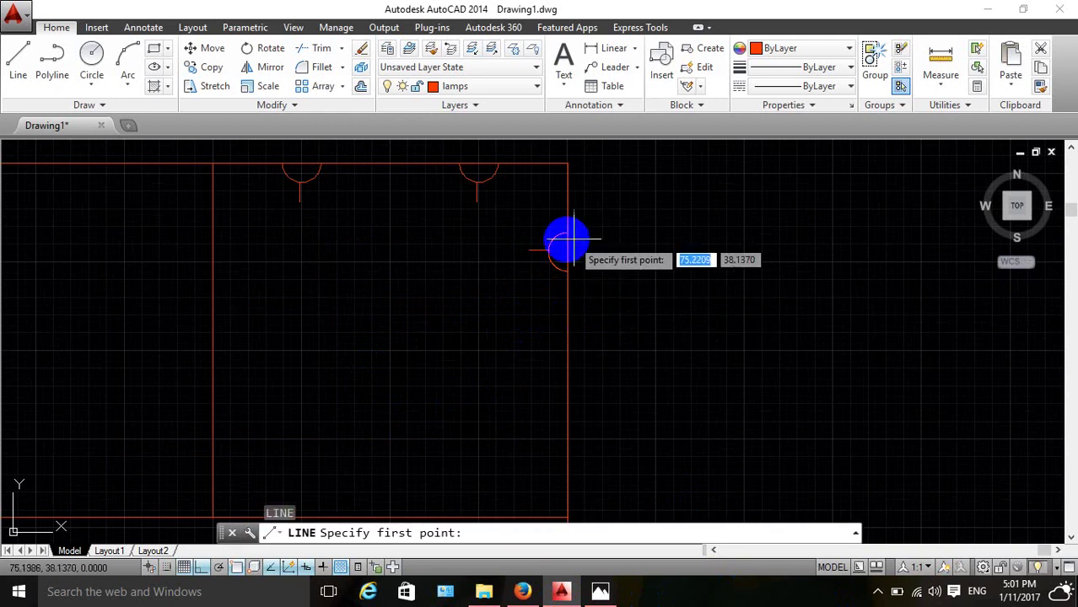
click(568, 249)
click(131, 250)
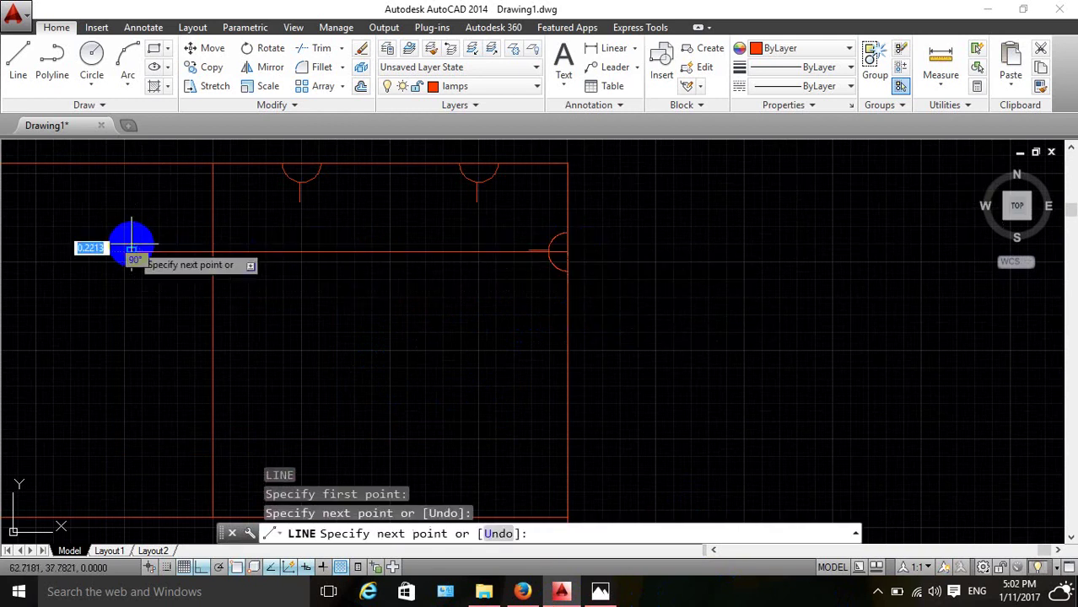
key(Escape)
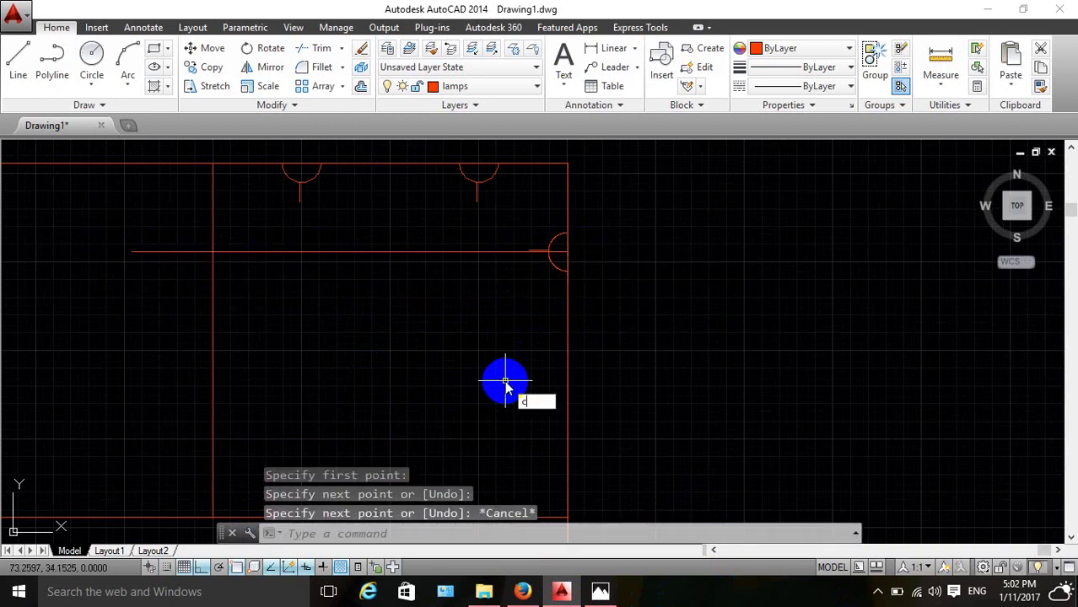
Copy the right-wall lamp symbol onto the dividing wall at the same height.
text(p)
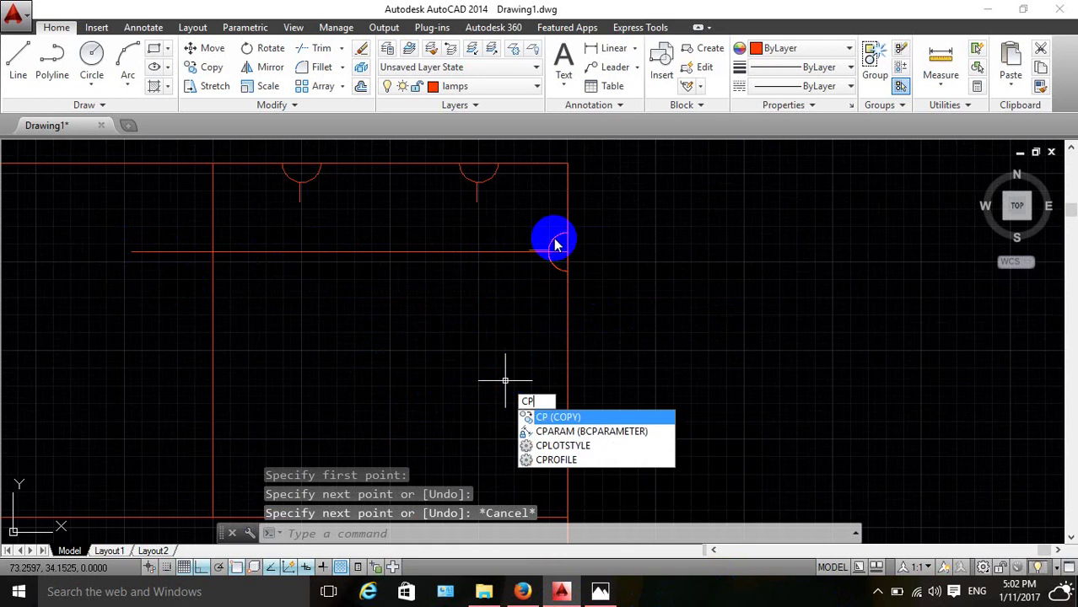
key(Return)
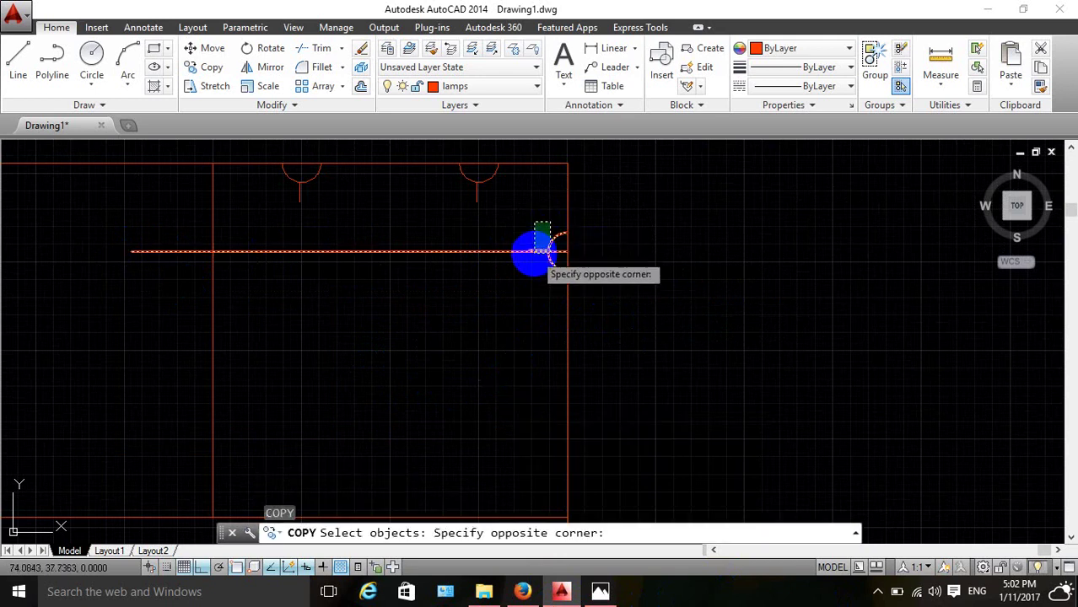
scroll(534, 245, up, 3)
click(531, 252)
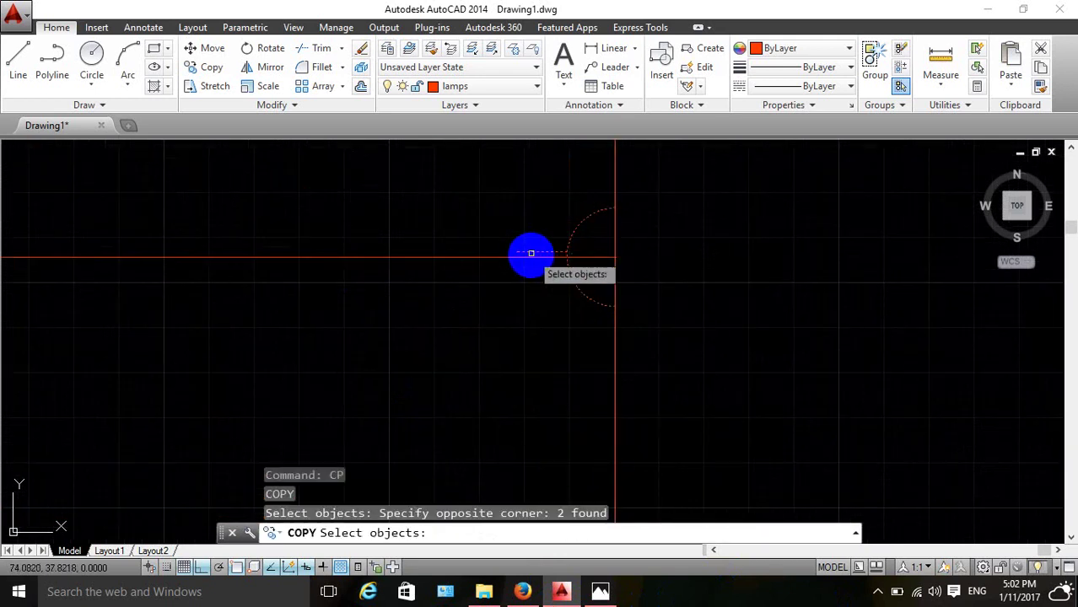
key(Return)
click(616, 257)
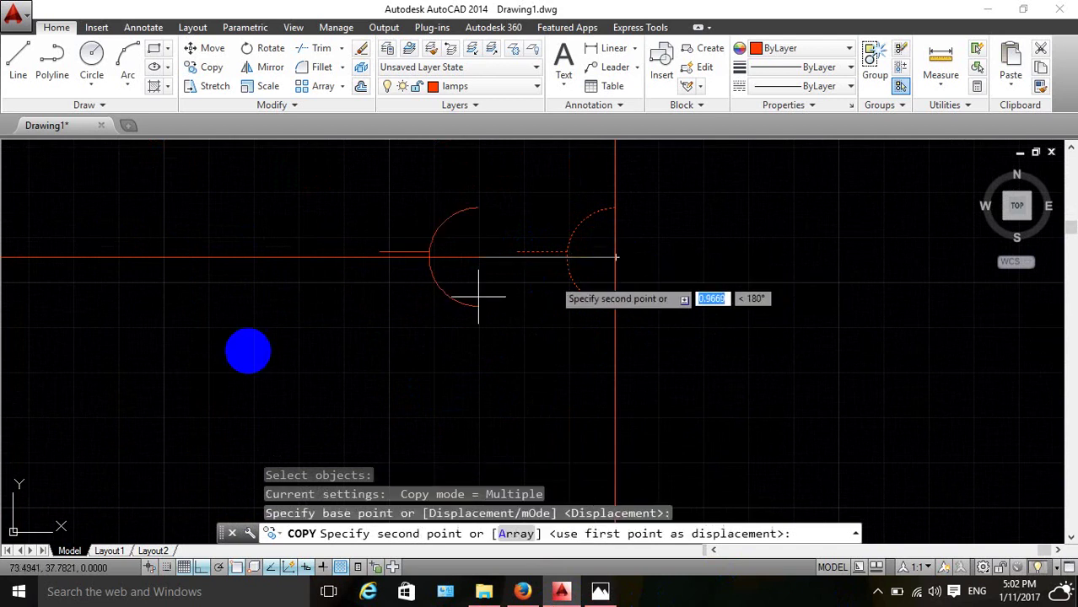
middle_drag(480, 294, 163, 352)
click(115, 342)
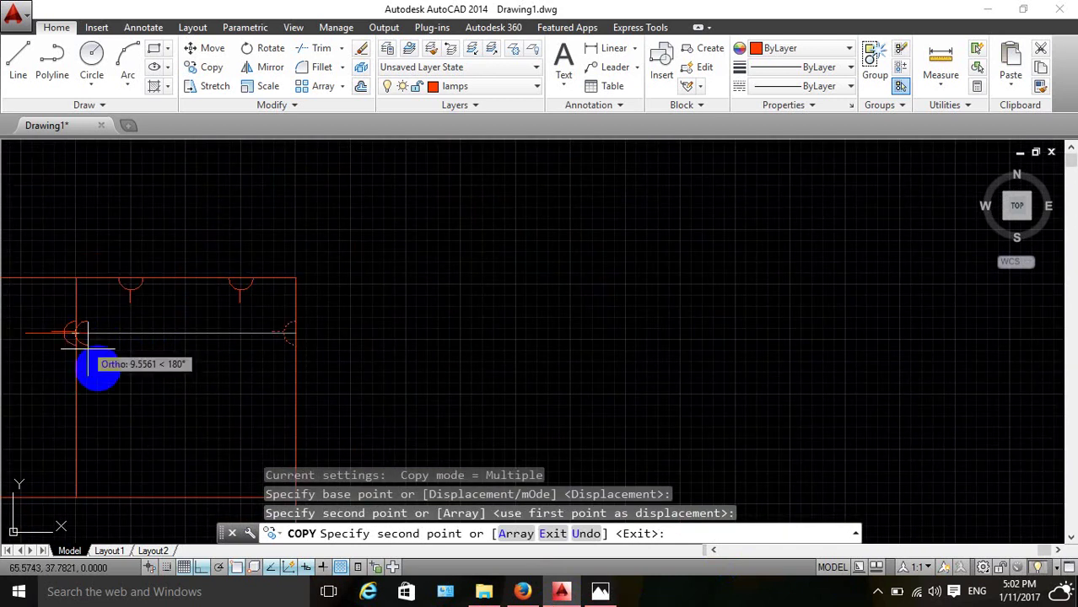
key(Escape)
Erase the guide line and briefly check the reference sketch photo.
click(122, 330)
click(114, 357)
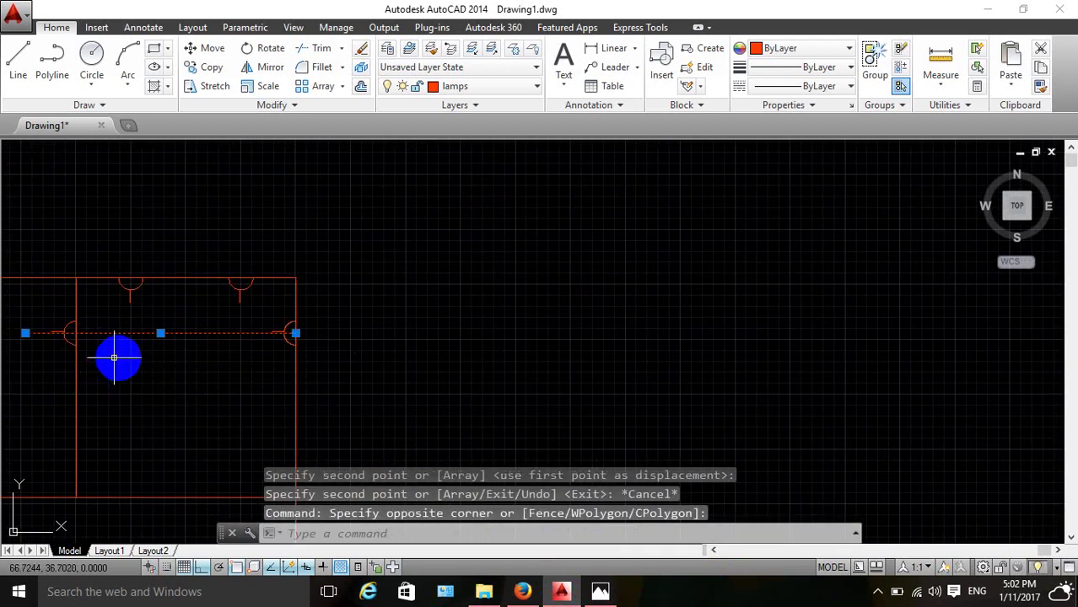
key(Delete)
scroll(17, 348, up, 2)
scroll(26, 346, up, 2)
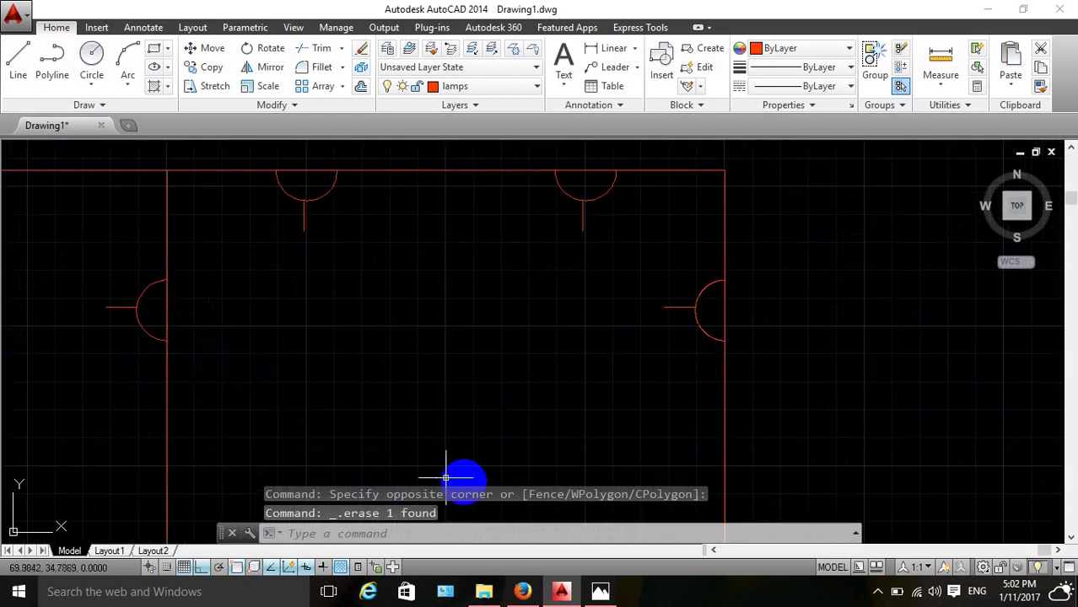
click(563, 575)
click(591, 593)
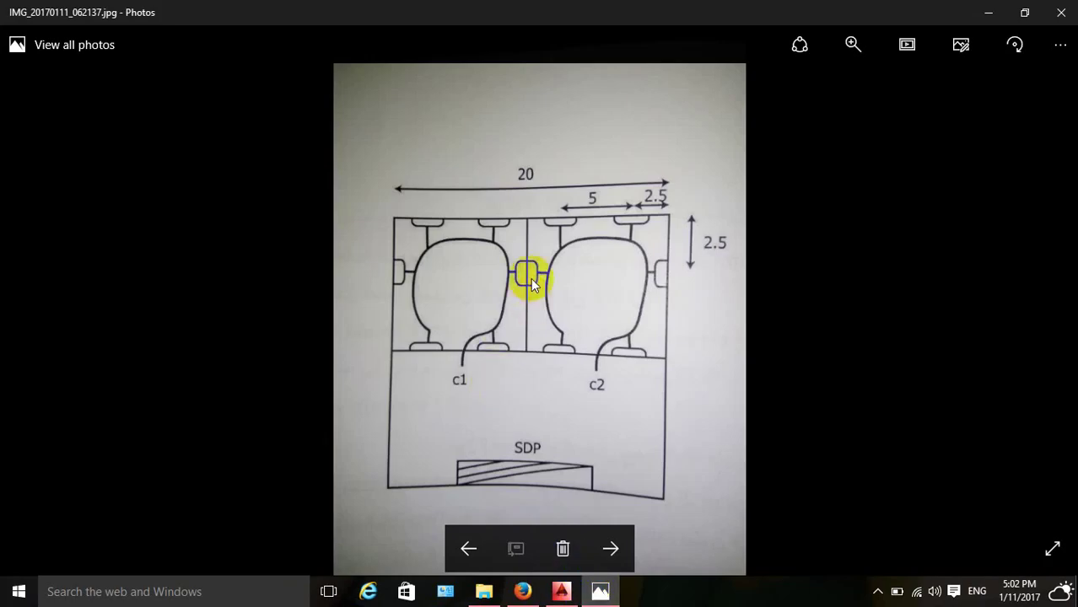
click(599, 591)
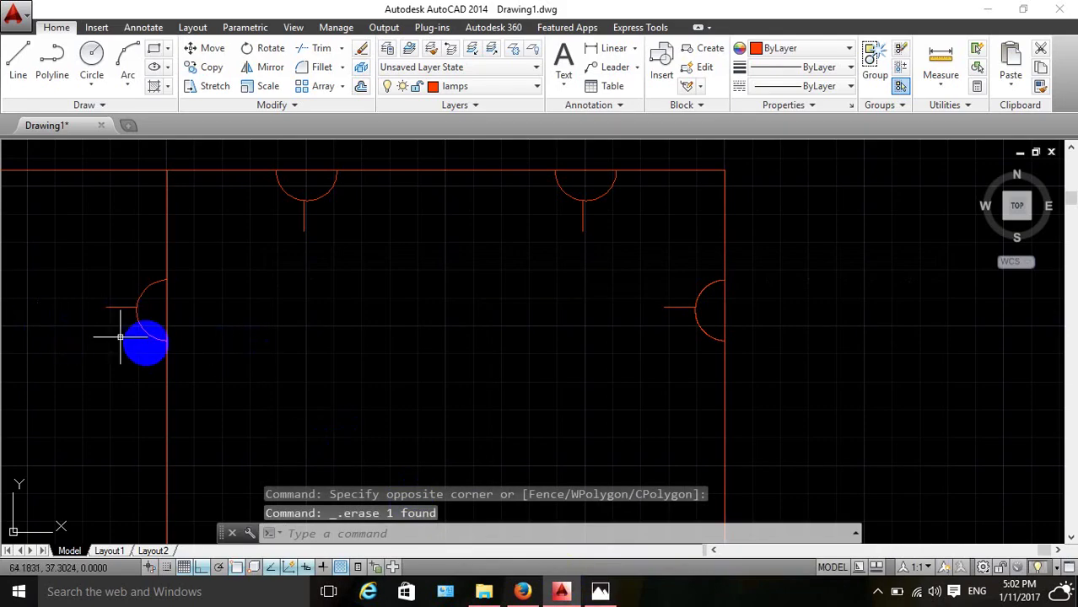
Mirror the dividing-wall lamp symbol across the wall, keeping the original, to form a full circle.
text(M)
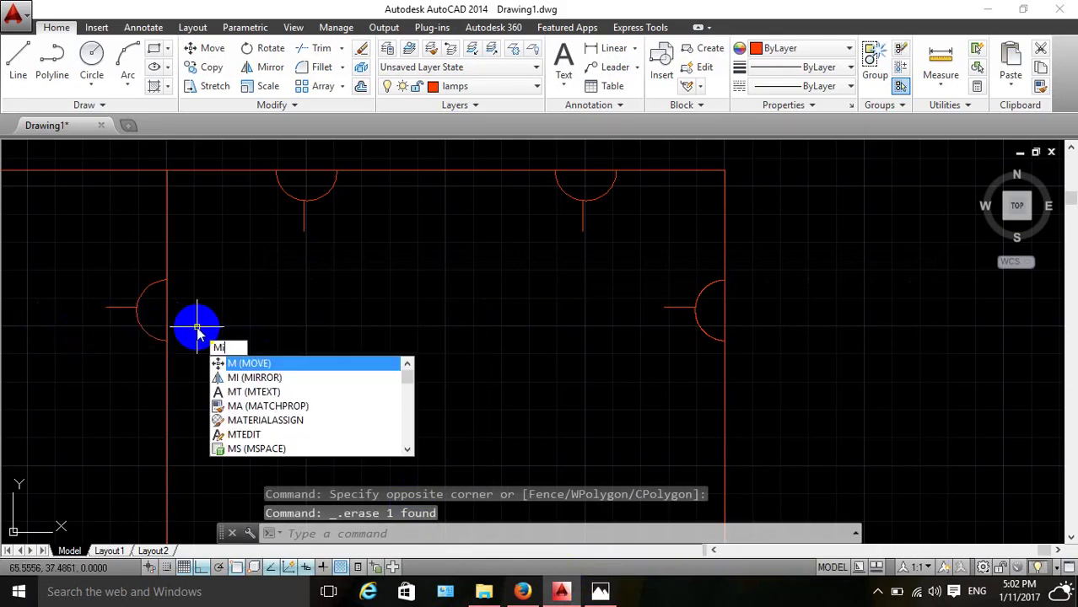
text(I)
key(Return)
click(145, 271)
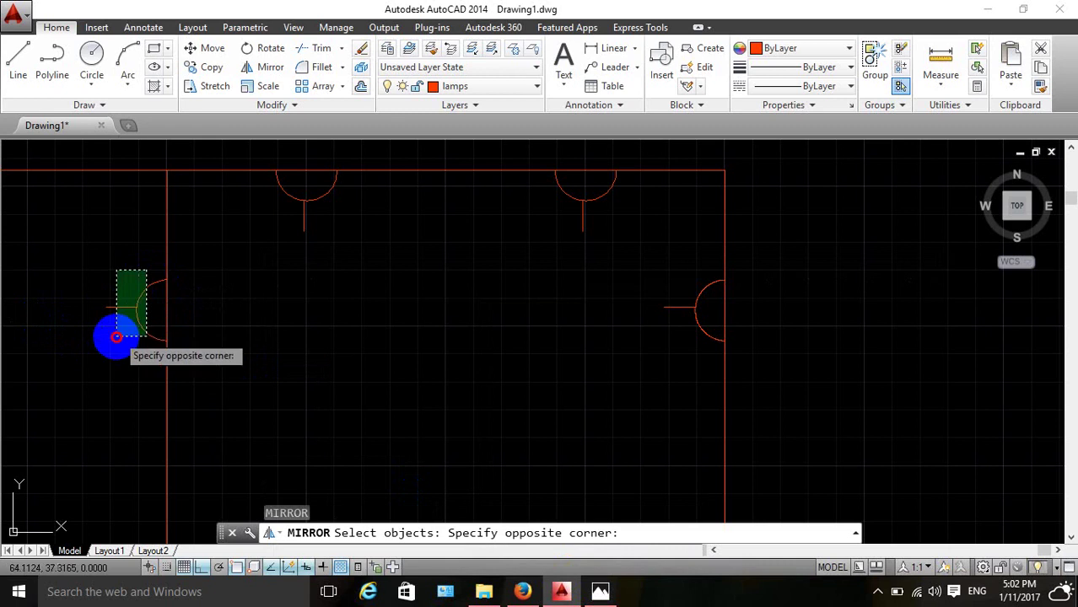
click(117, 338)
key(Return)
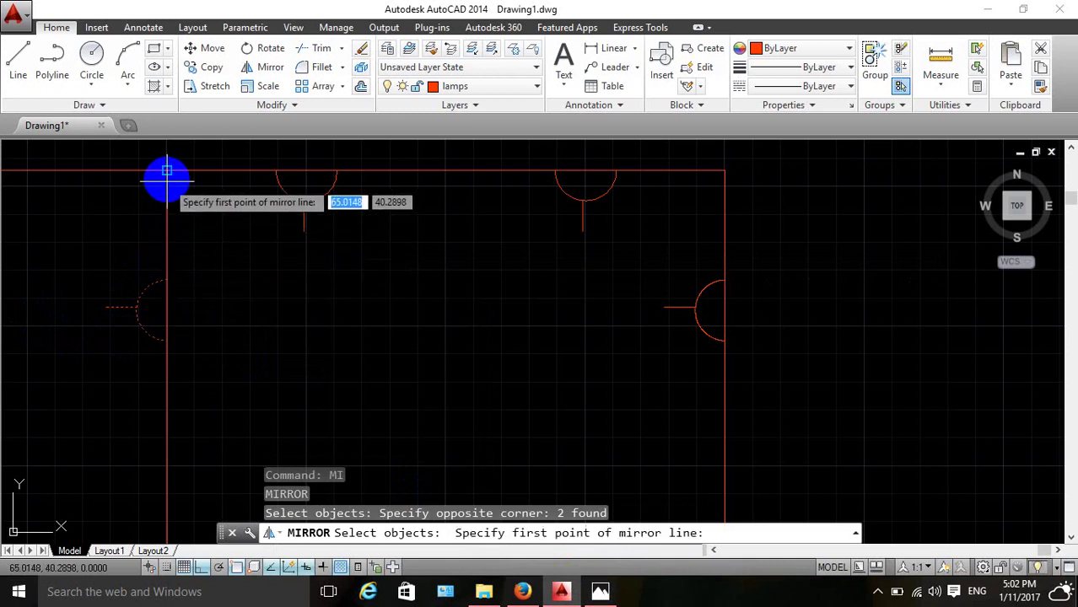
click(167, 171)
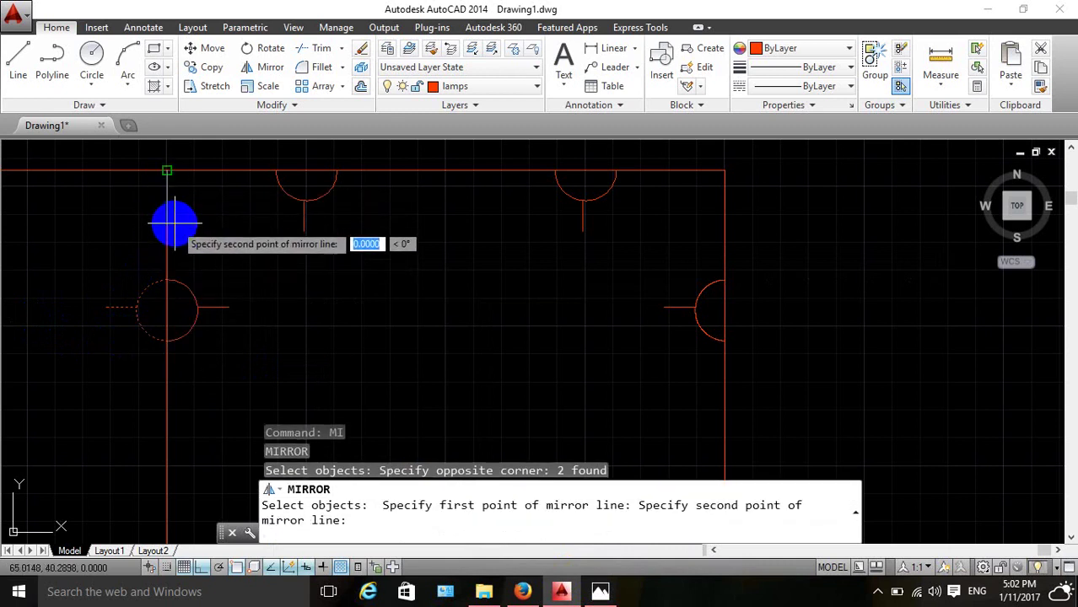
key(Return)
key(Return)
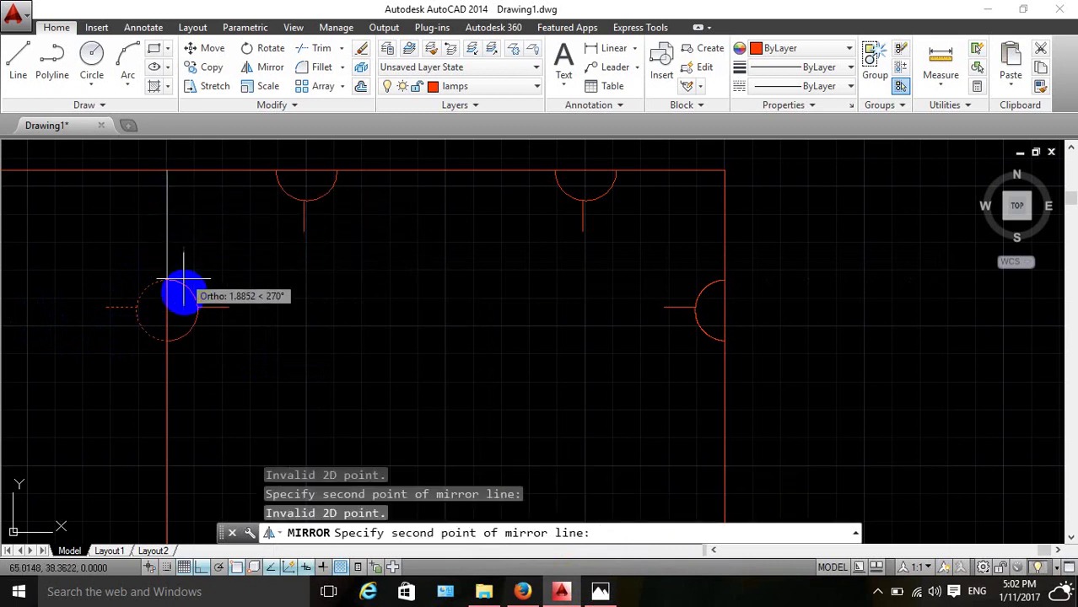
click(211, 326)
key(Return)
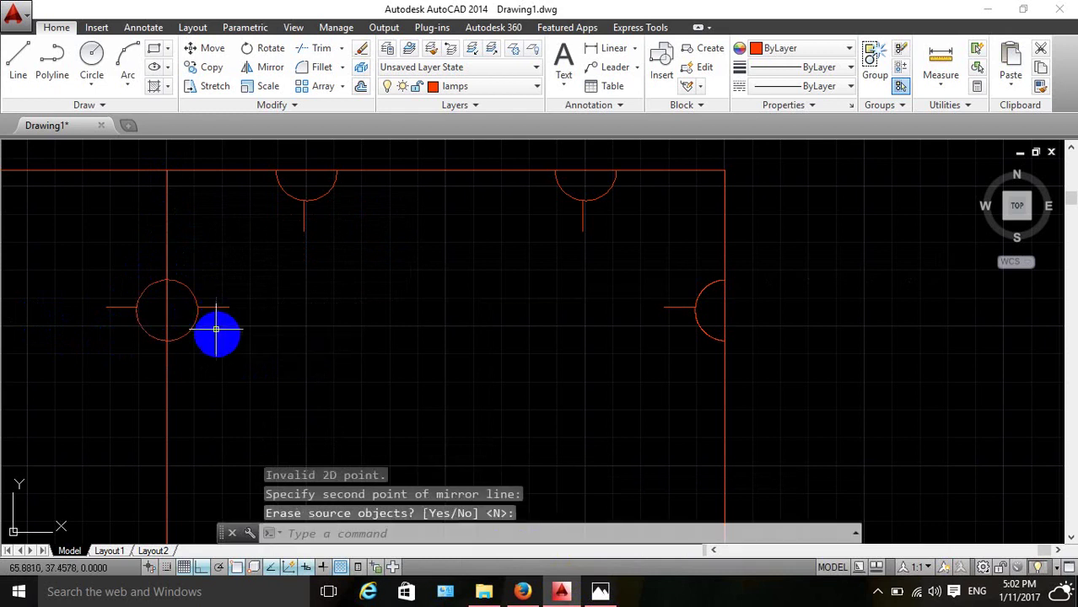
Zoom out to view the whole plan and bring up the reference sketch photo.
scroll(289, 347, down, 3)
scroll(249, 419, down, 2)
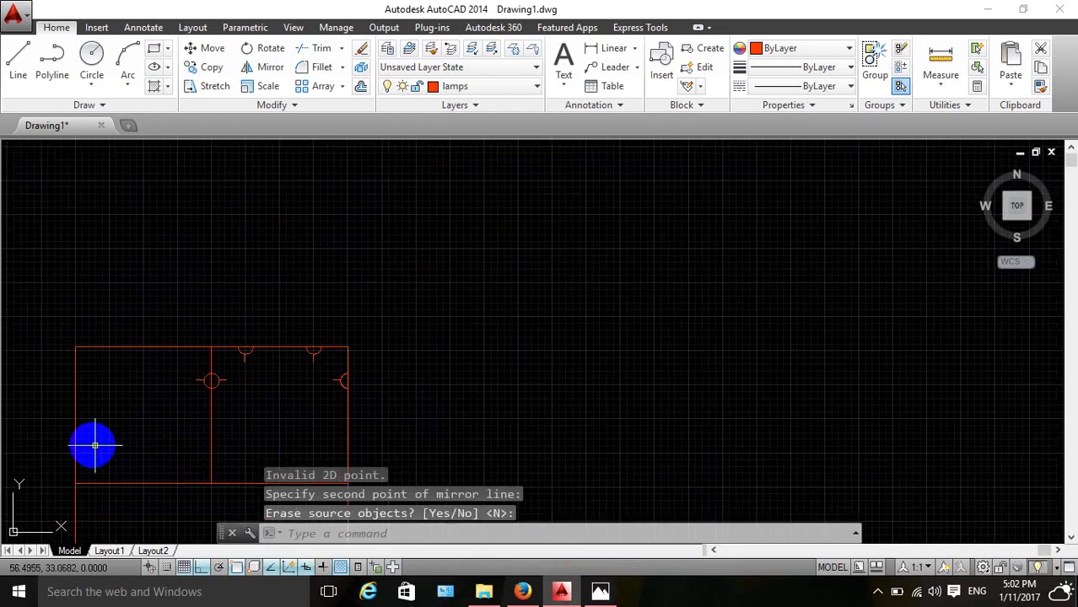
scroll(95, 445, up, 2)
scroll(371, 396, up, 2)
scroll(169, 451, down, 5)
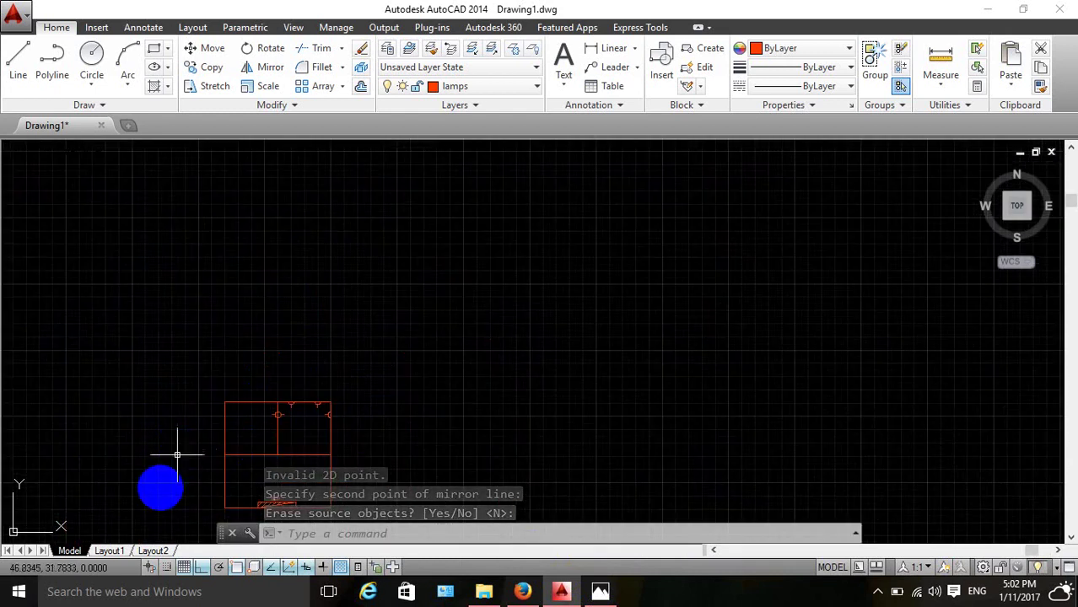
scroll(160, 516, up, 4)
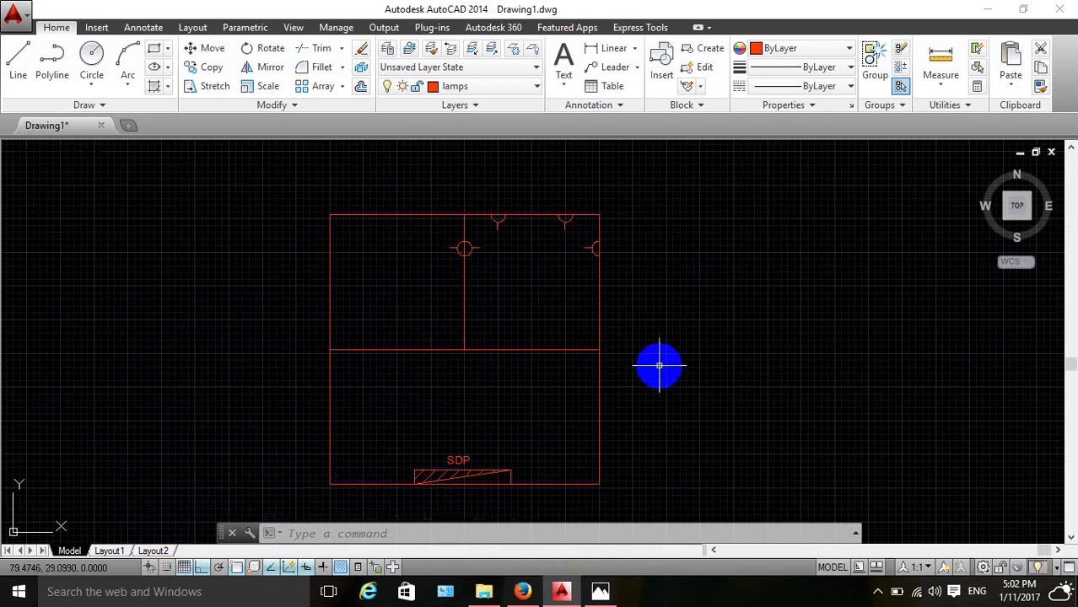
click(600, 591)
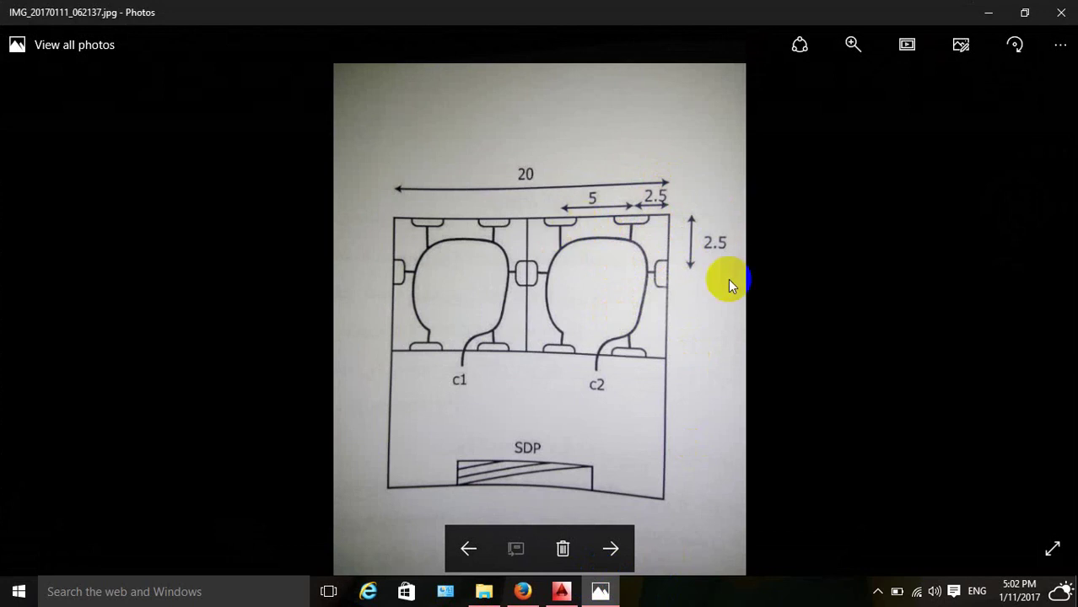
Switch from the Photos sketch back to the AutoCAD floor plan.
click(562, 592)
scroll(674, 298, up, 2)
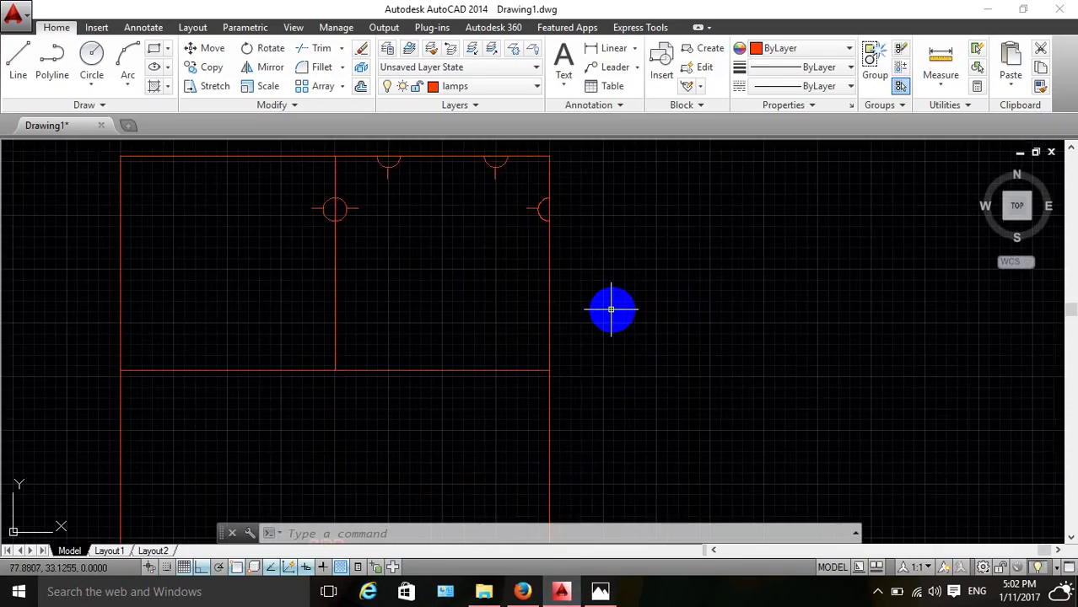
text(mi)
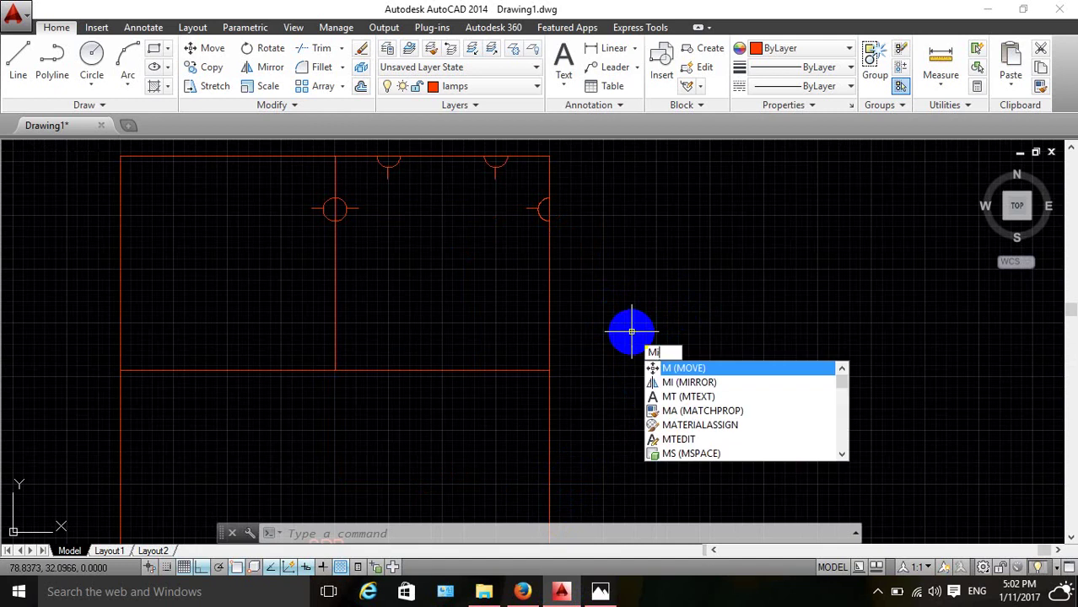
key(Return)
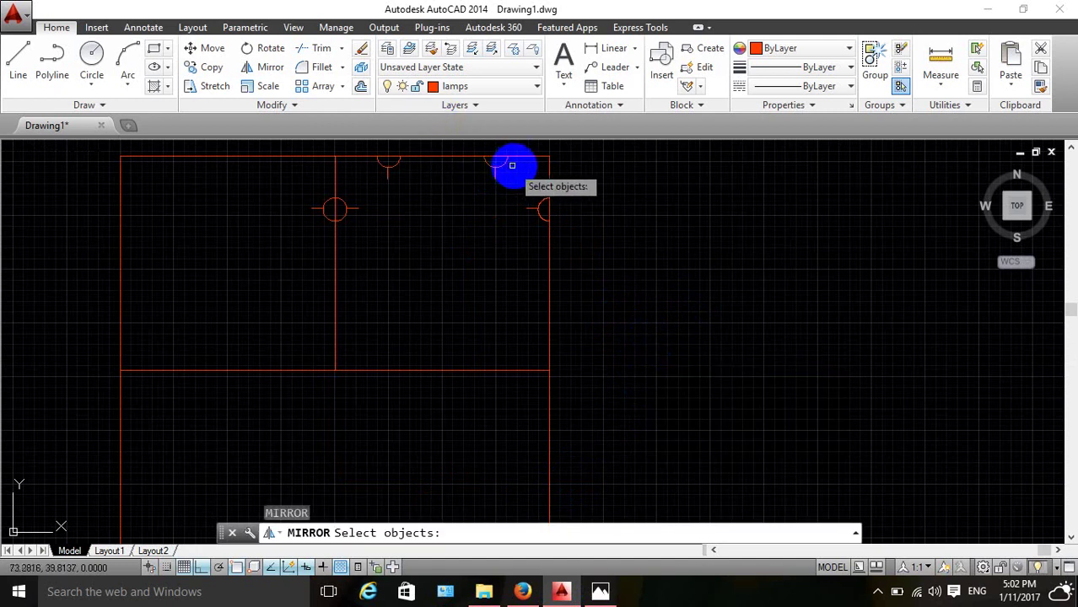
click(511, 166)
click(368, 185)
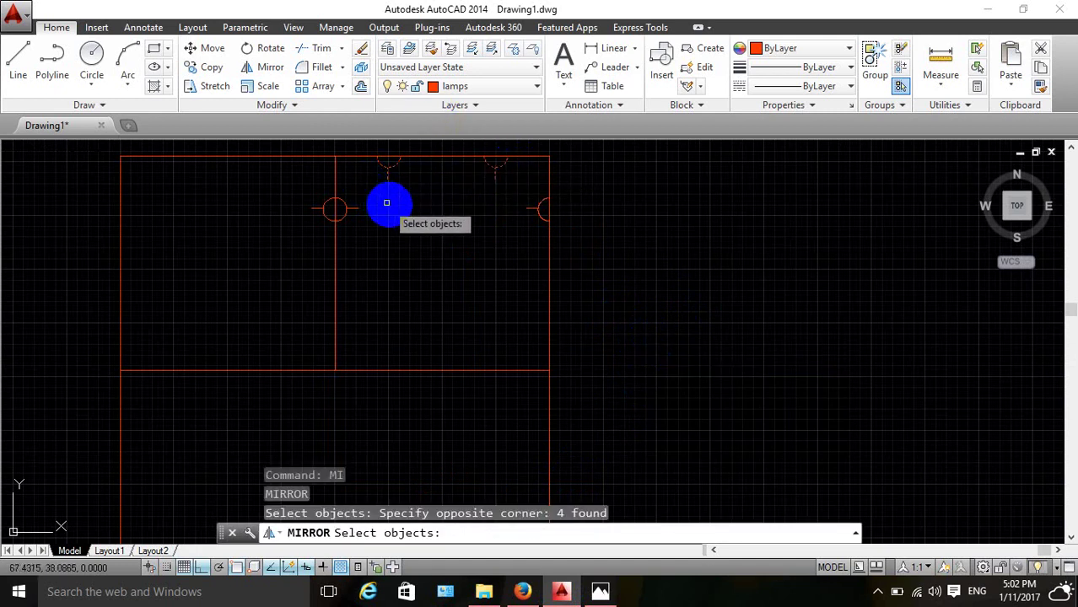
key(Return)
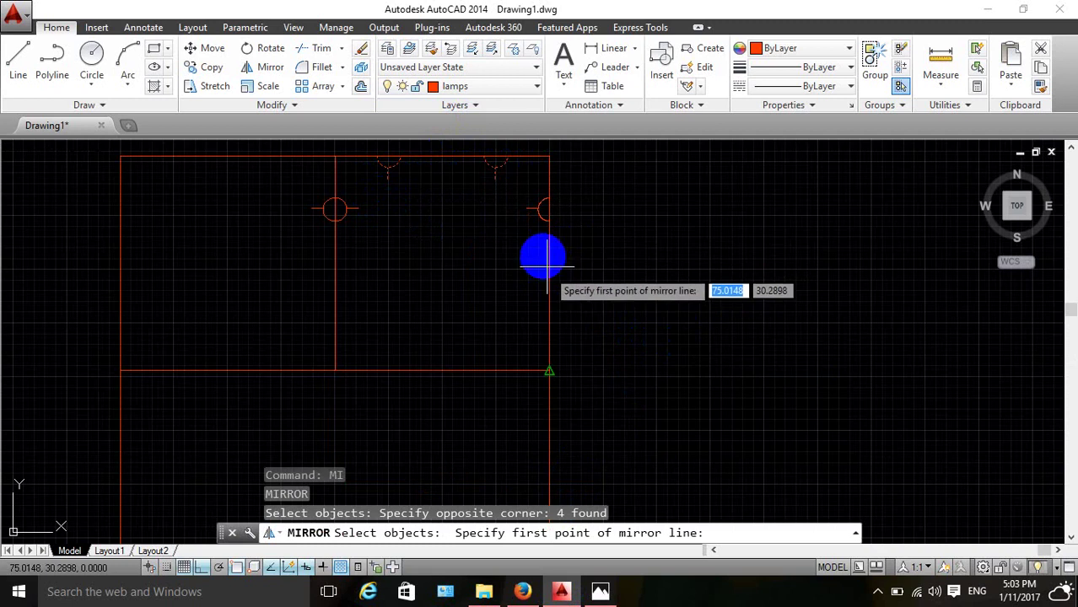
scroll(546, 266, up, 2)
scroll(600, 308, up, 5)
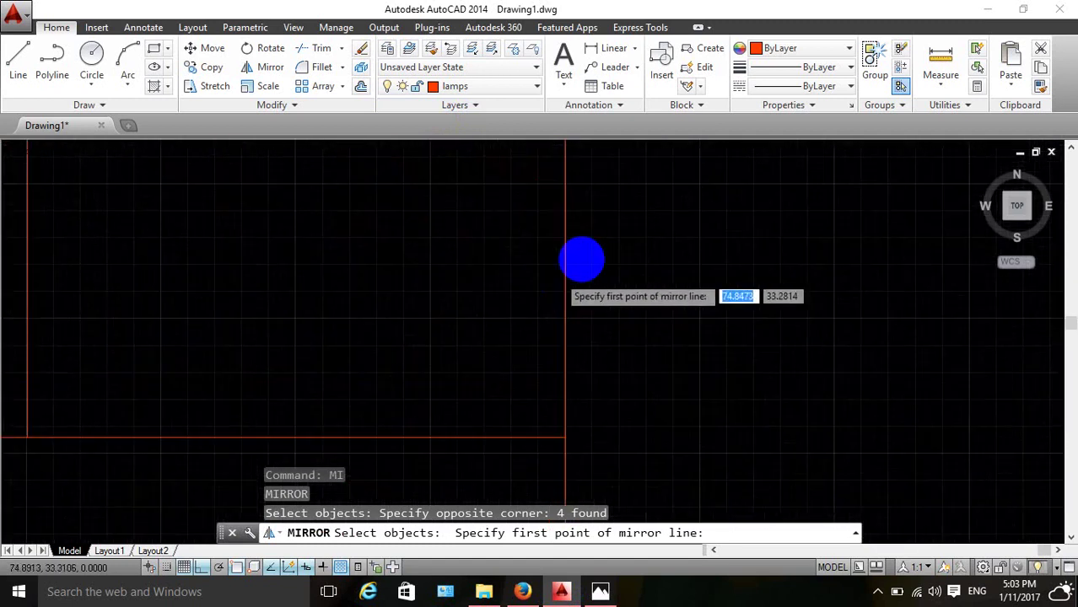
scroll(722, 261, down, 4)
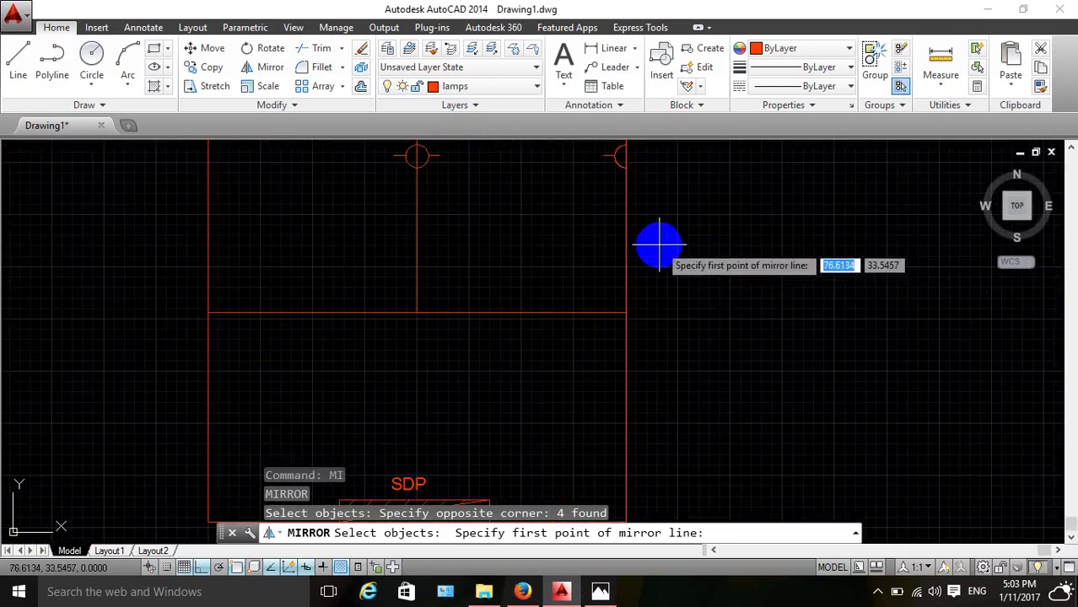
scroll(657, 242, down, 2)
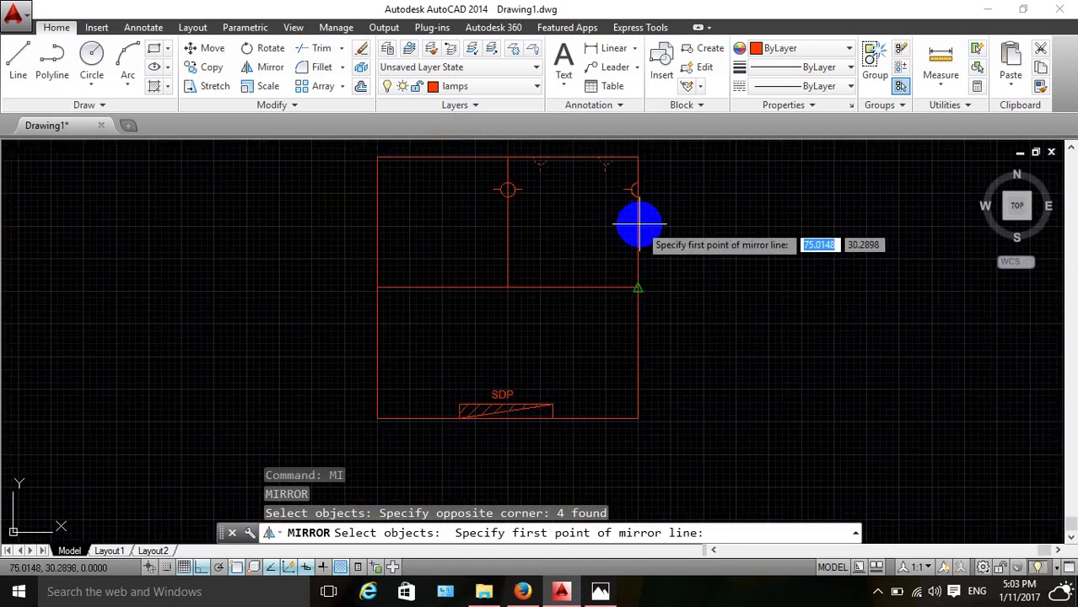
scroll(638, 223, up, 2)
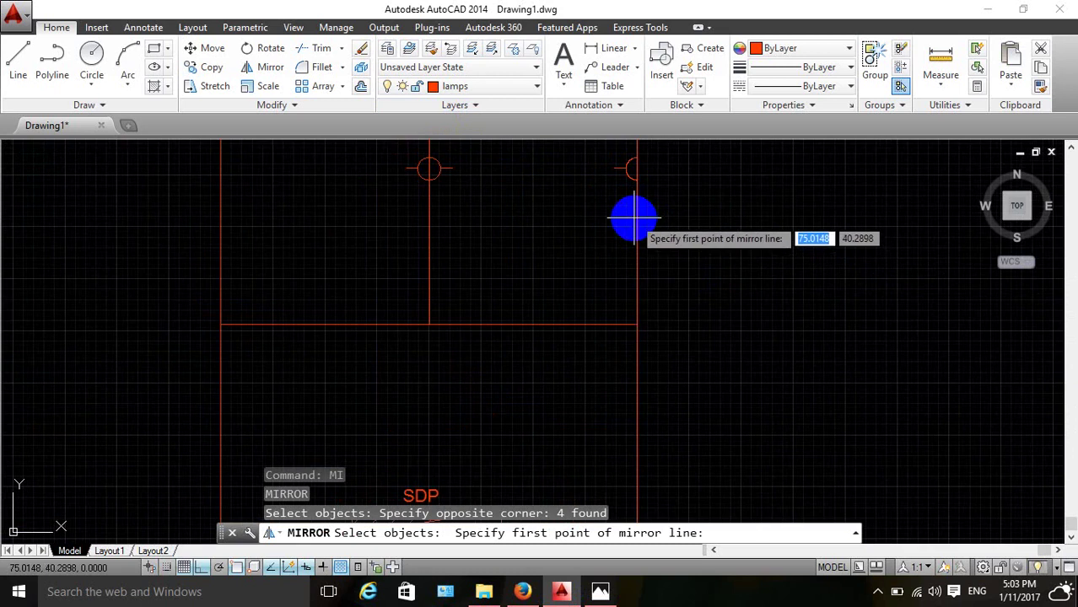
click(635, 220)
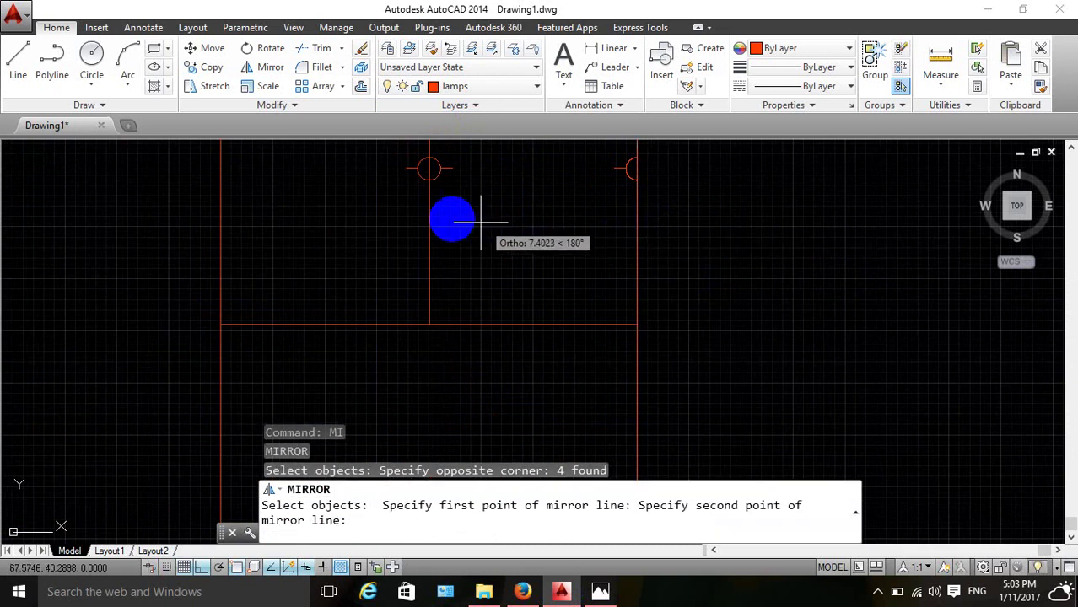
click(429, 221)
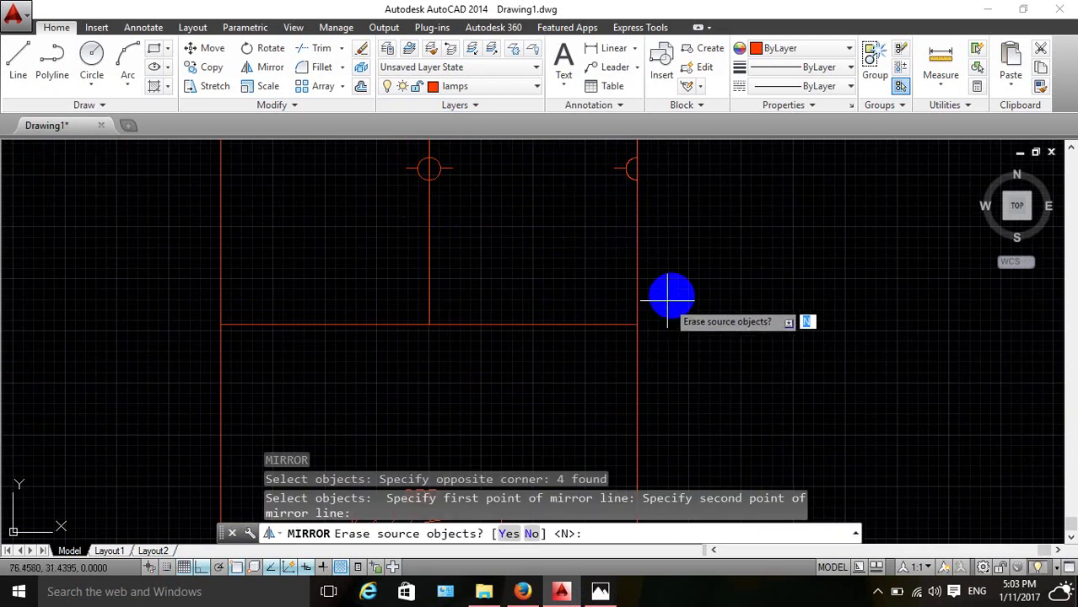
scroll(673, 316, down, 2)
key(Return)
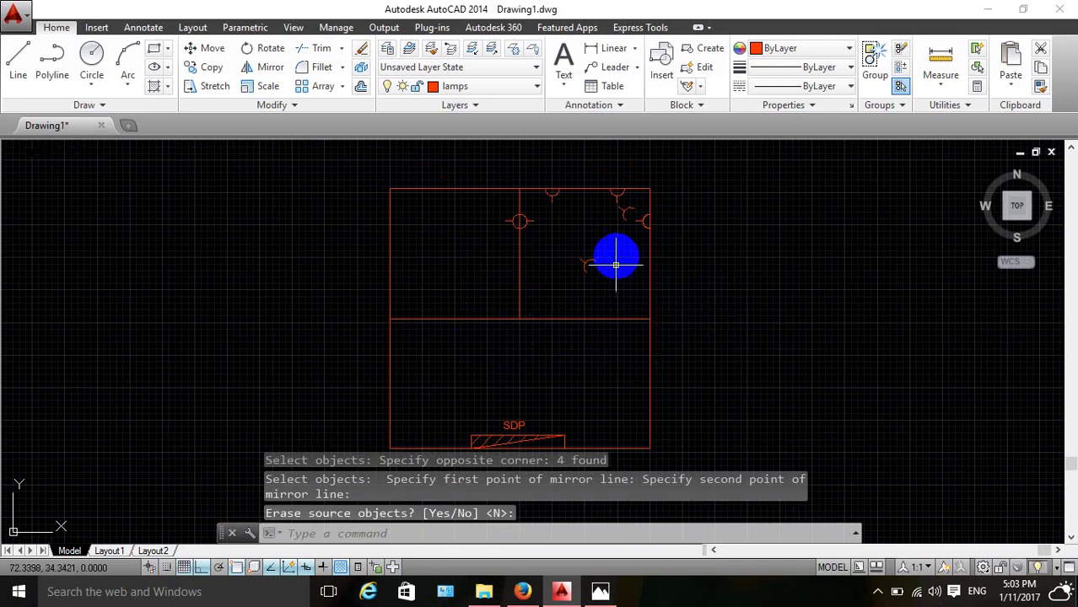
scroll(615, 255, up, 2)
click(642, 165)
click(619, 183)
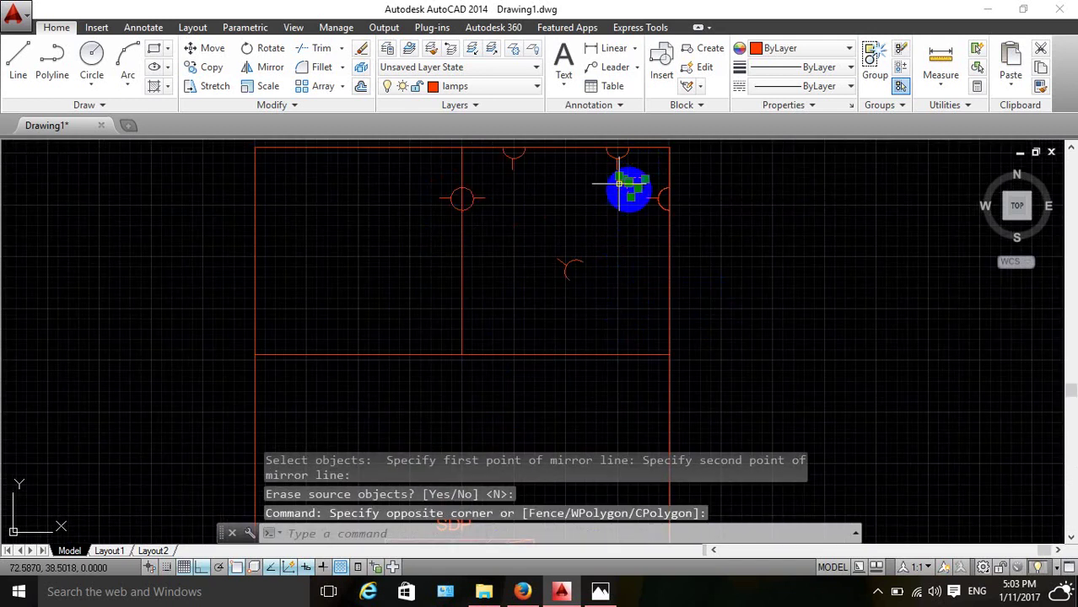
key(Delete)
click(572, 265)
click(558, 279)
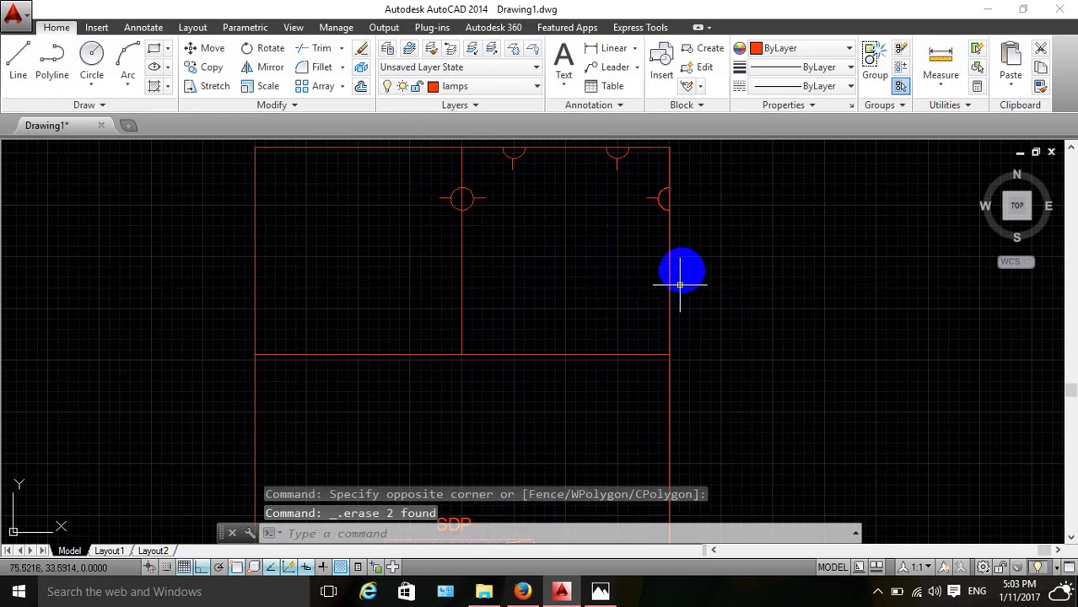
text(co)
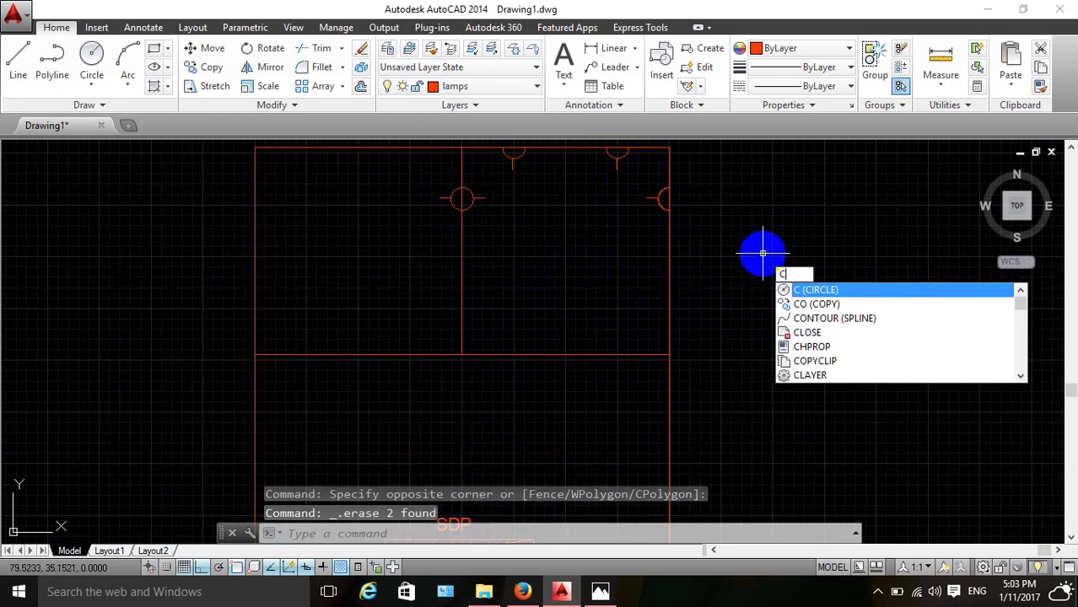
key(Return)
click(628, 161)
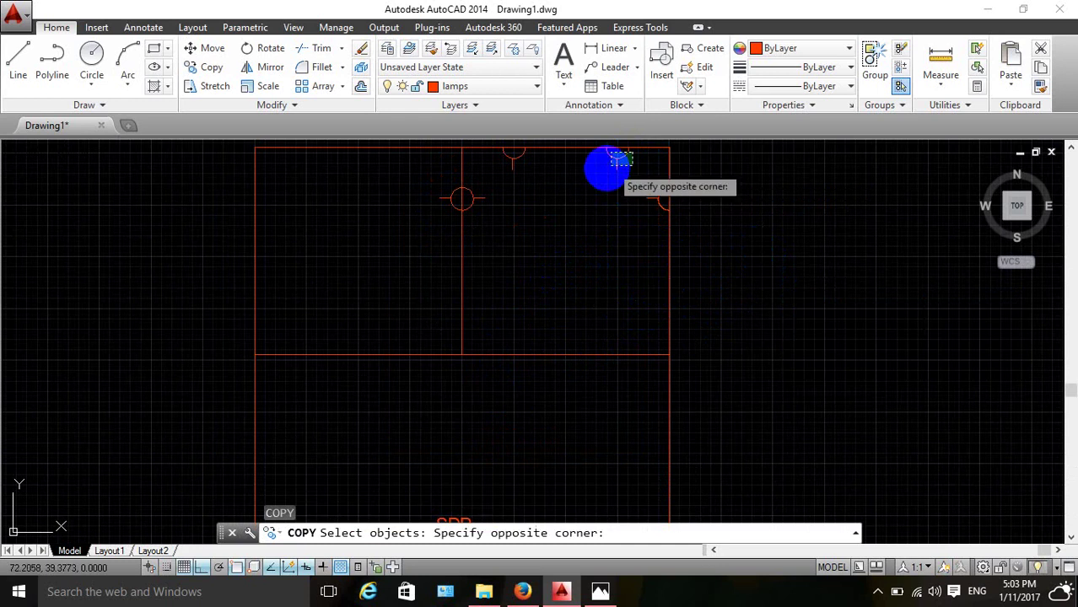
click(609, 172)
key(Return)
click(618, 149)
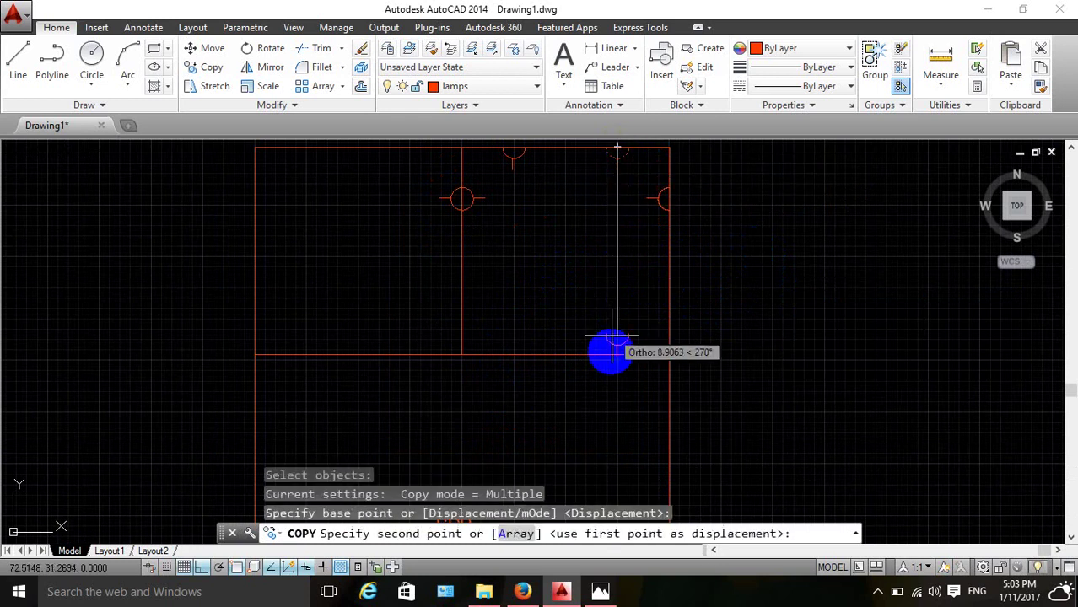
scroll(611, 355, up, 3)
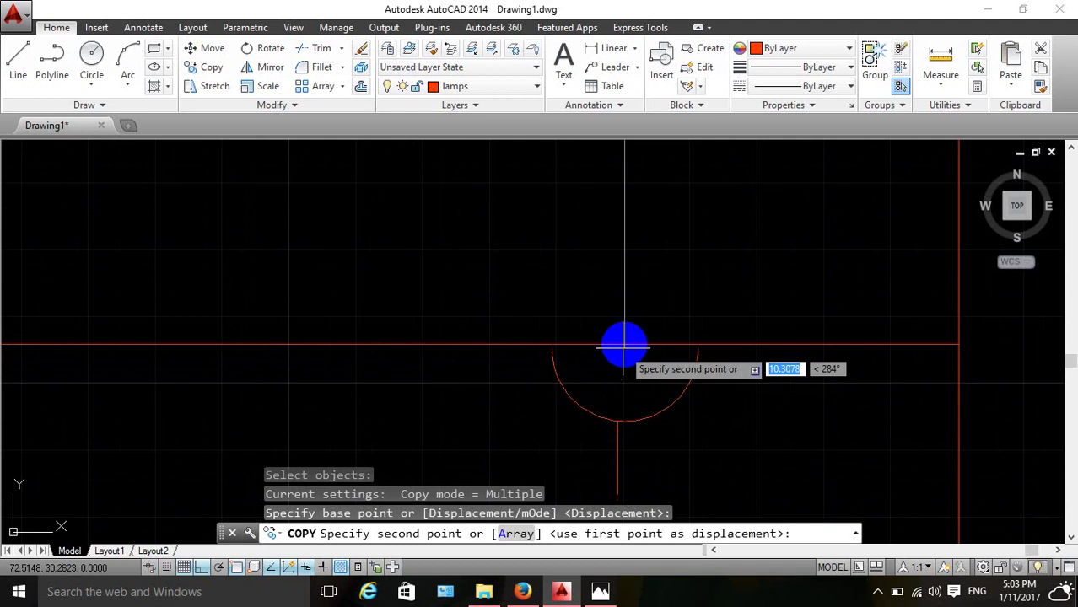
scroll(621, 346, up, 3)
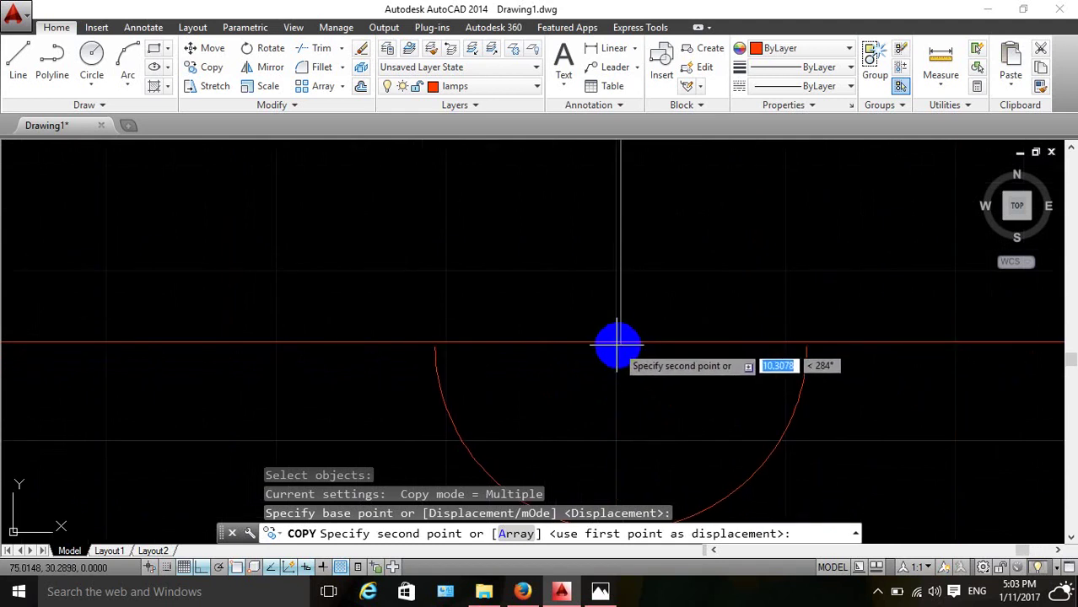
click(620, 346)
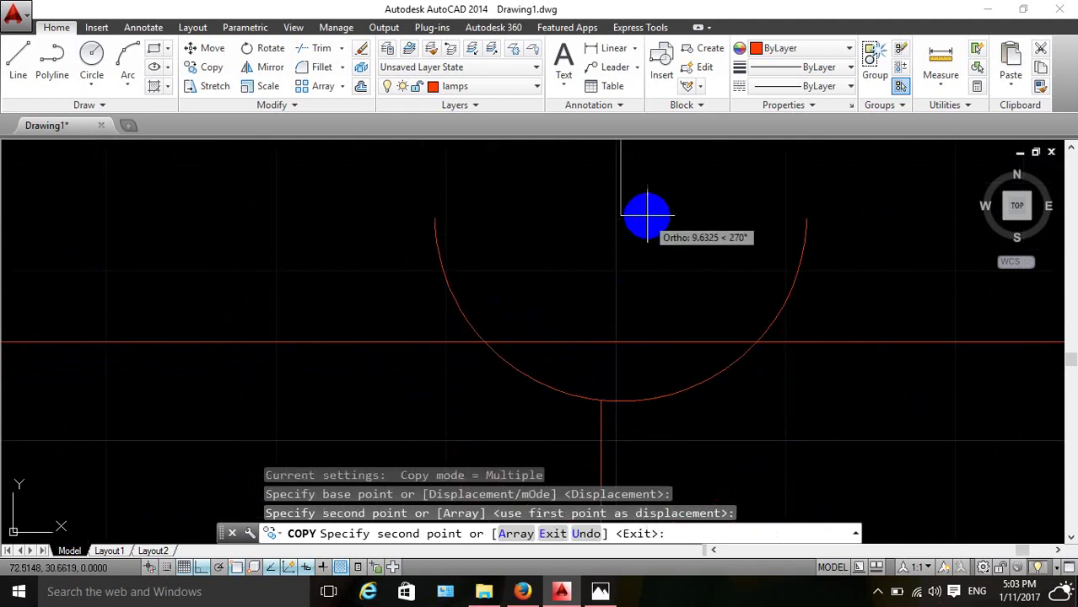
scroll(618, 335, down, 3)
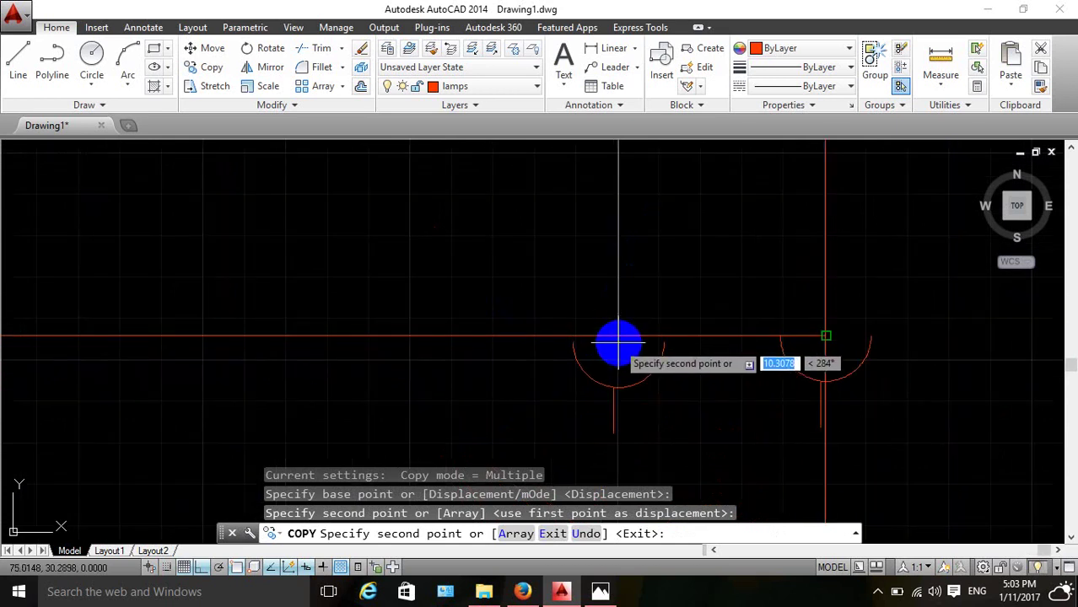
key(Escape)
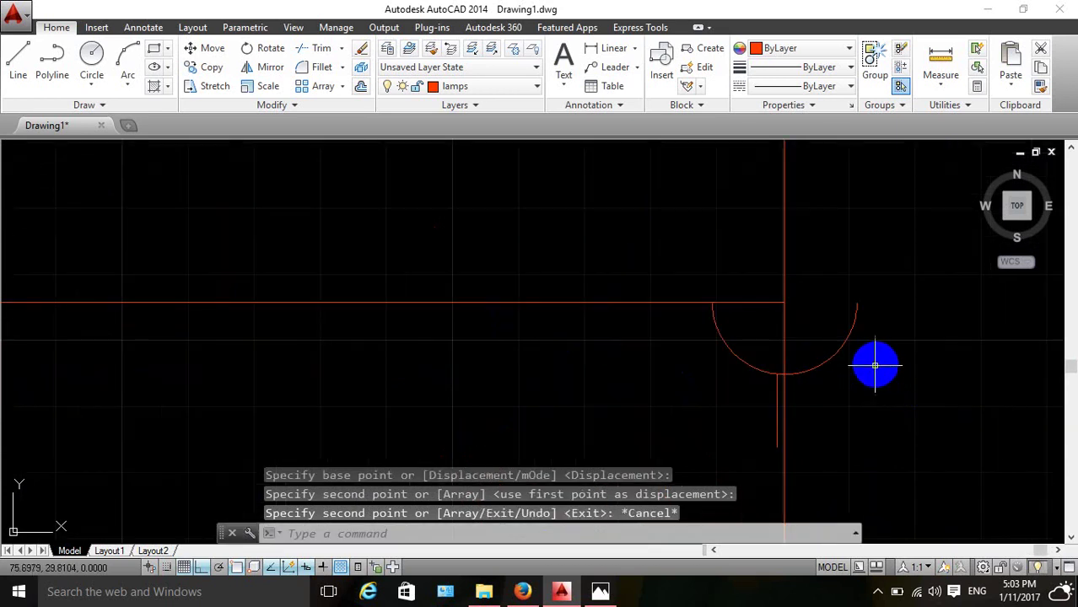
click(874, 365)
click(815, 381)
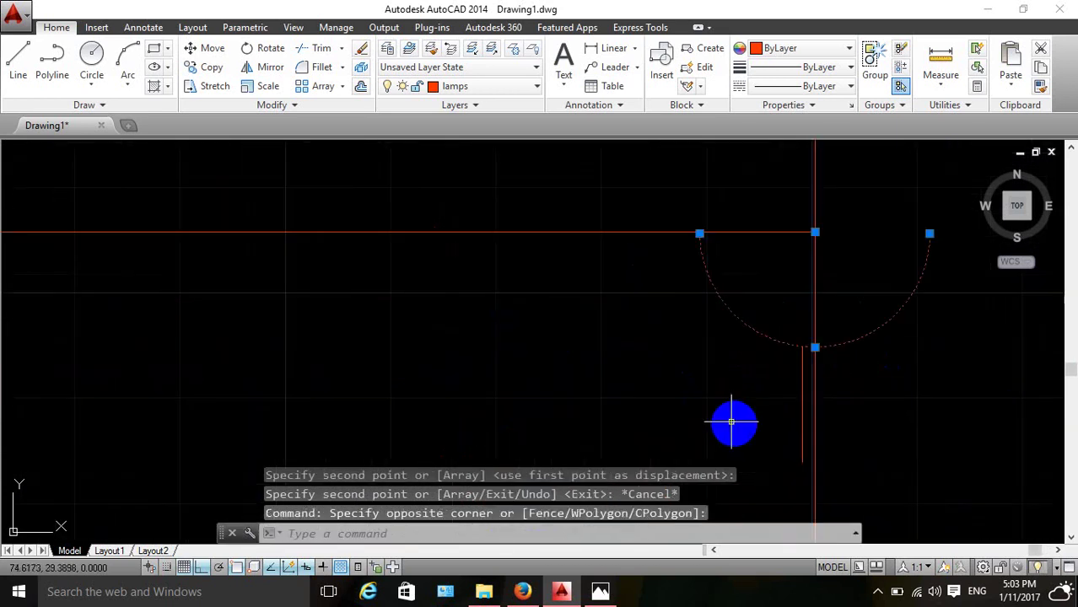
scroll(729, 423, up, 3)
click(843, 393)
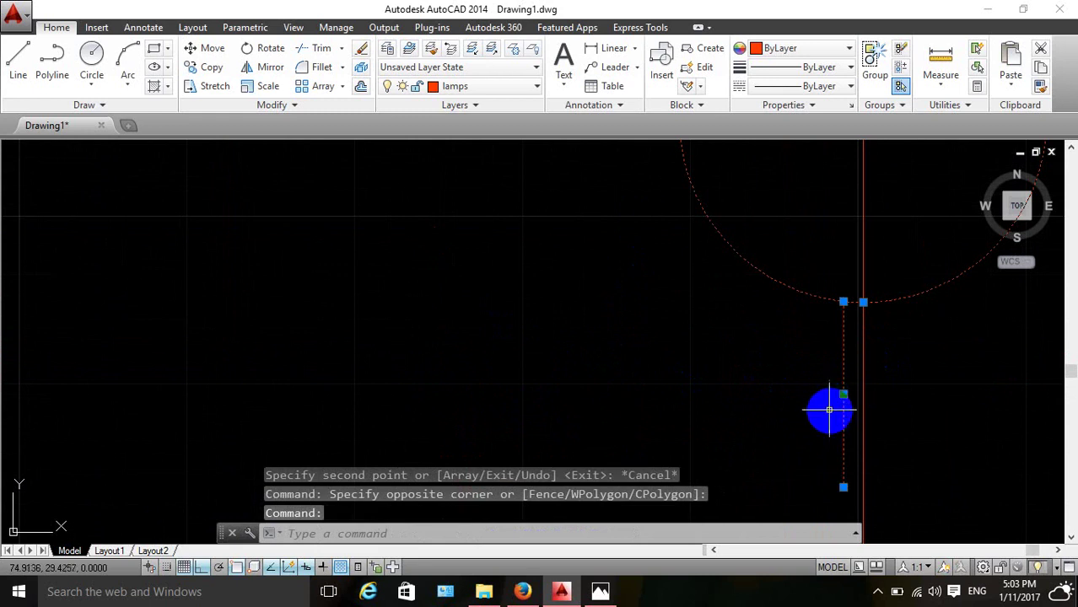
key(Delete)
scroll(793, 407, down, 1)
scroll(767, 409, down, 2)
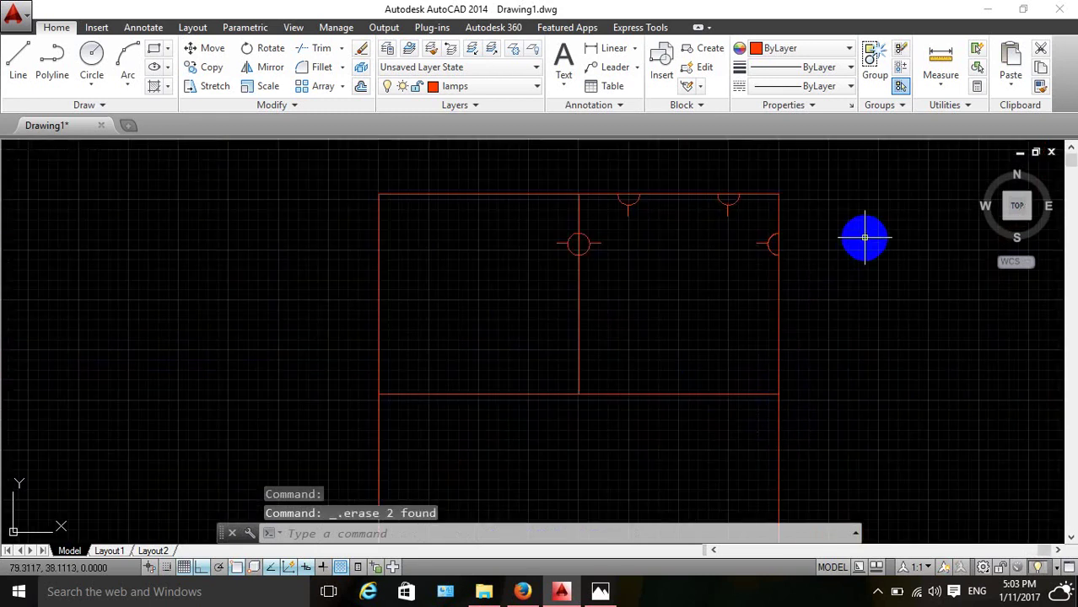
Draw a guide line from the top-right corner down 5 units, then leftward across the right room.
text(l)
key(Return)
click(778, 195)
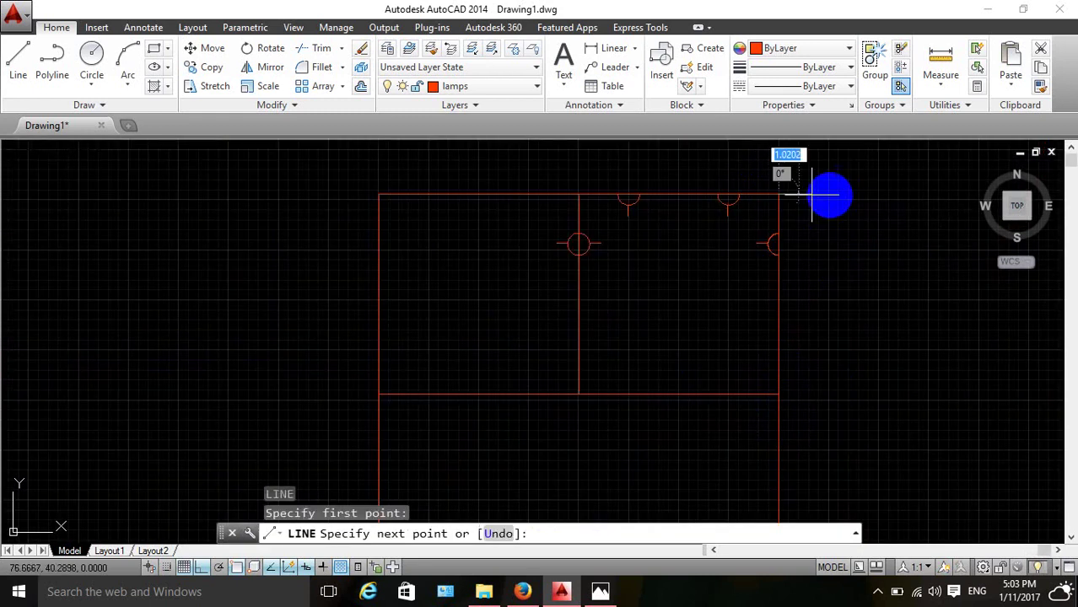
click(862, 191)
text(2.5)
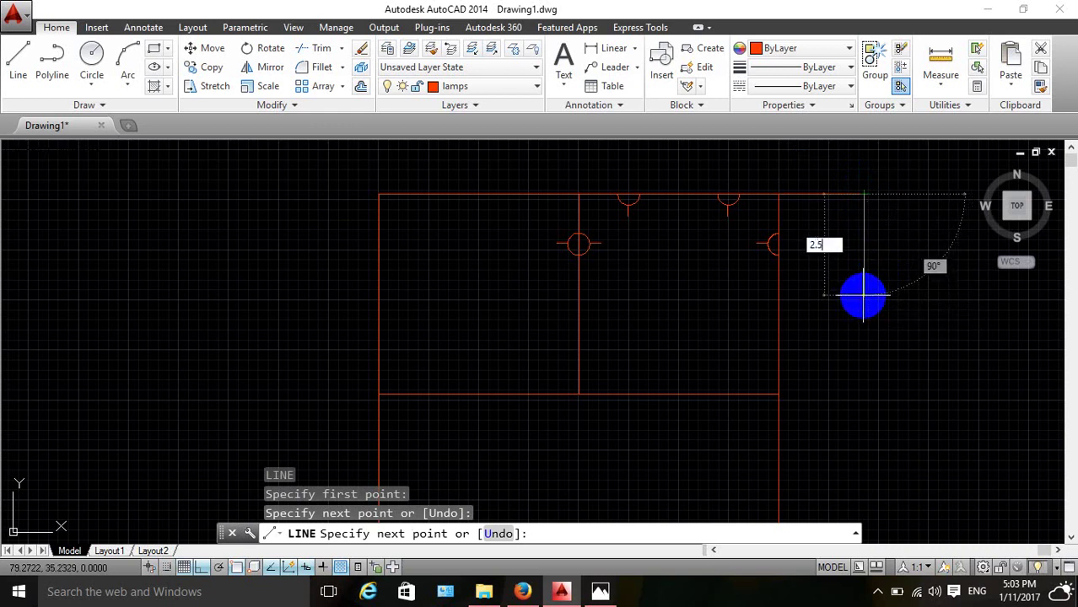
key(Return)
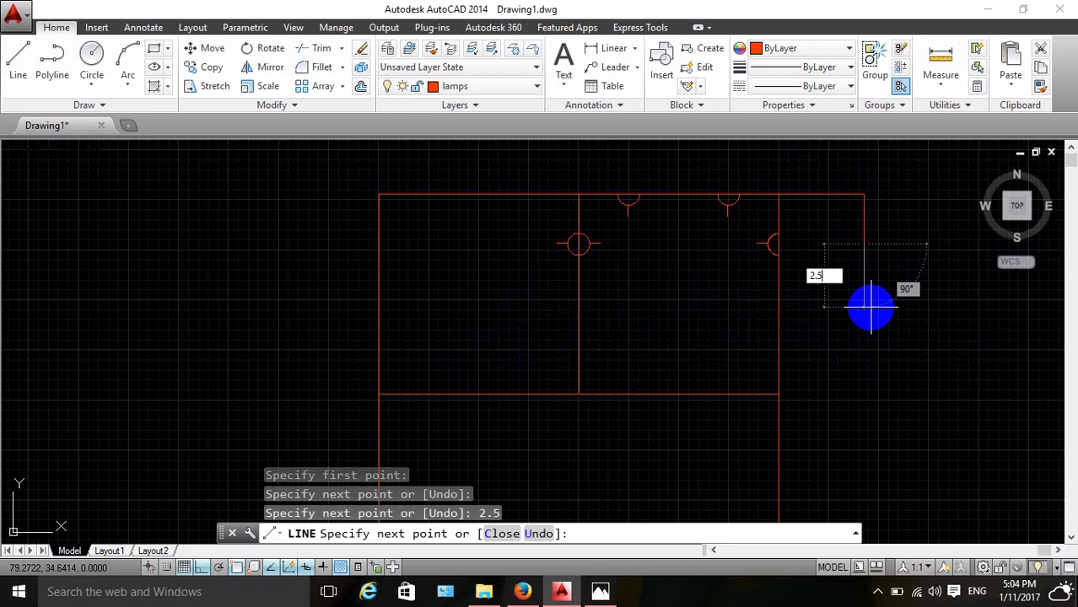
key(Return)
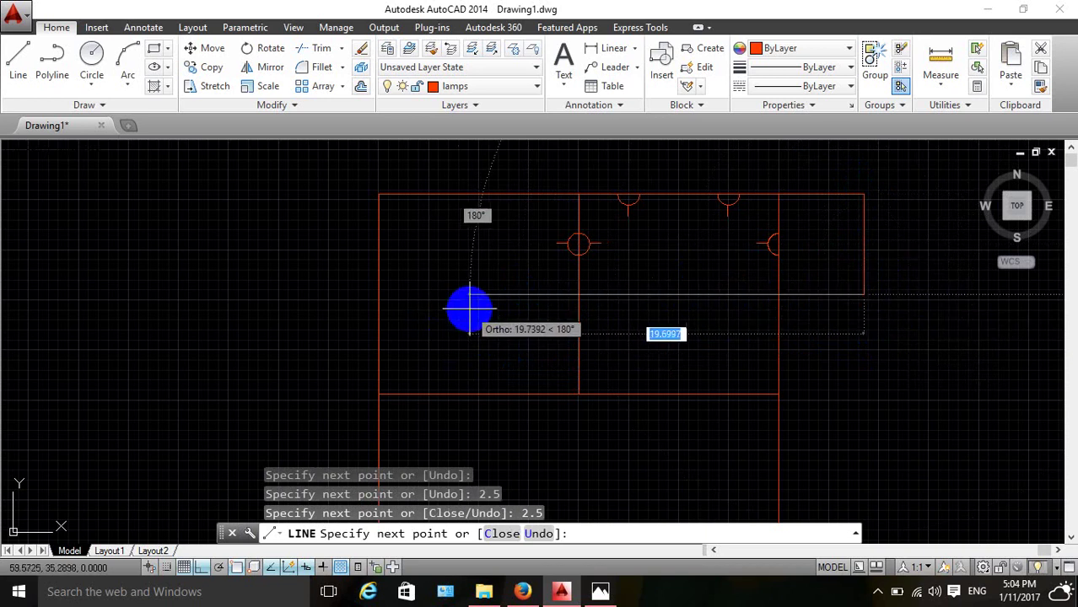
click(470, 309)
key(Escape)
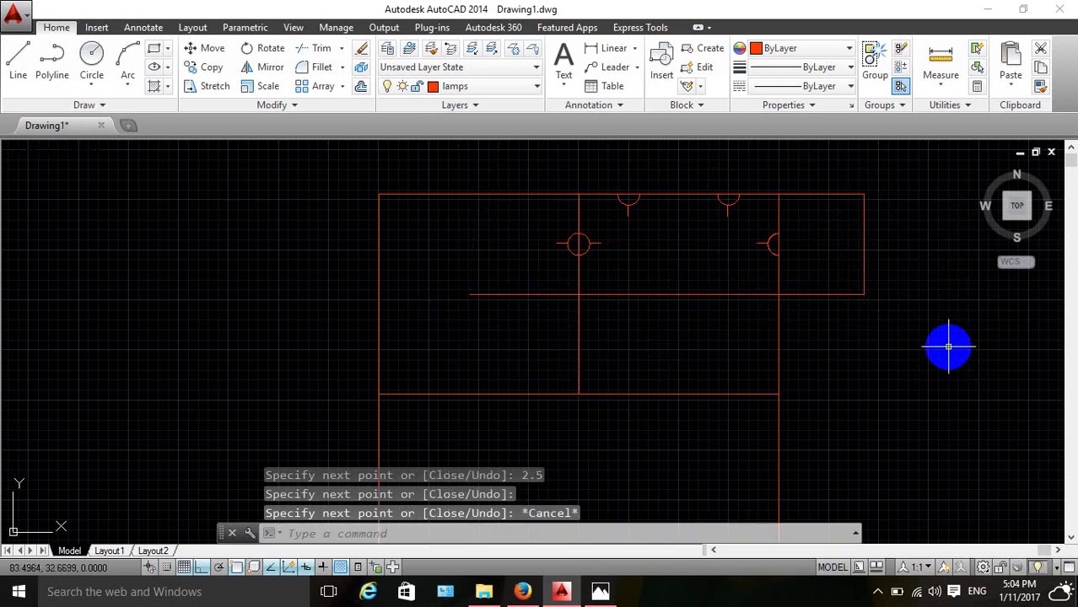
text(mi)
Mirror the four top-wall symbols about the horizontal guide line onto the bottom wall, keeping originals.
key(Return)
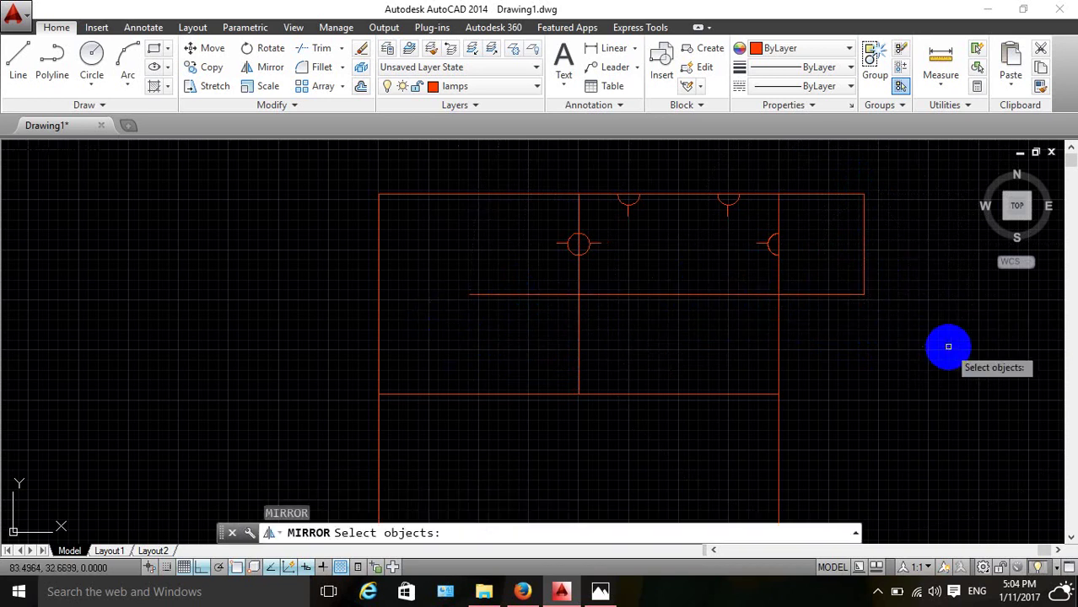
click(751, 208)
click(647, 210)
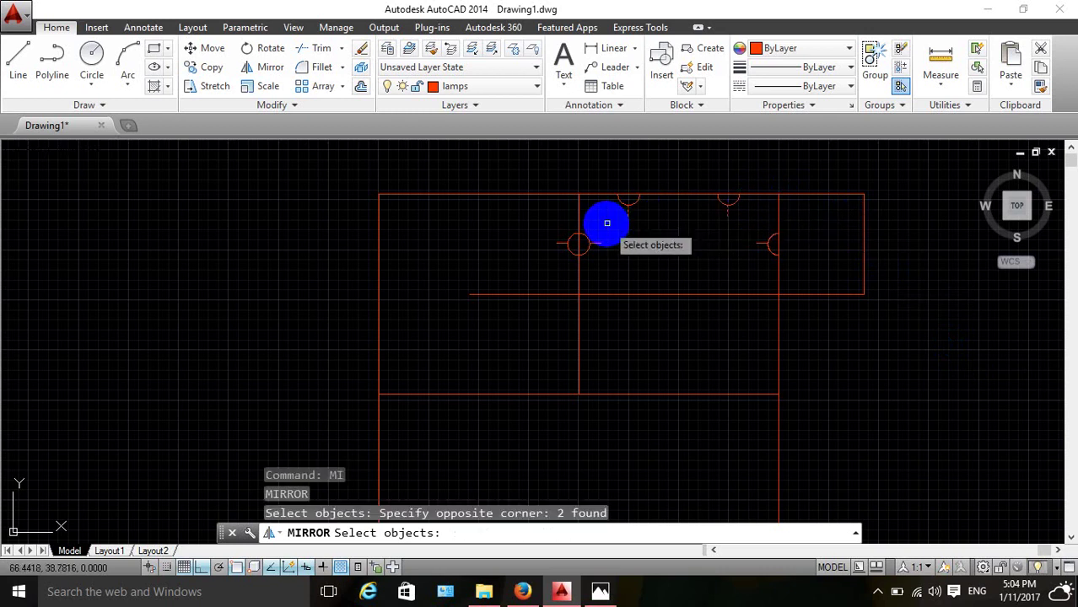
click(632, 207)
click(712, 203)
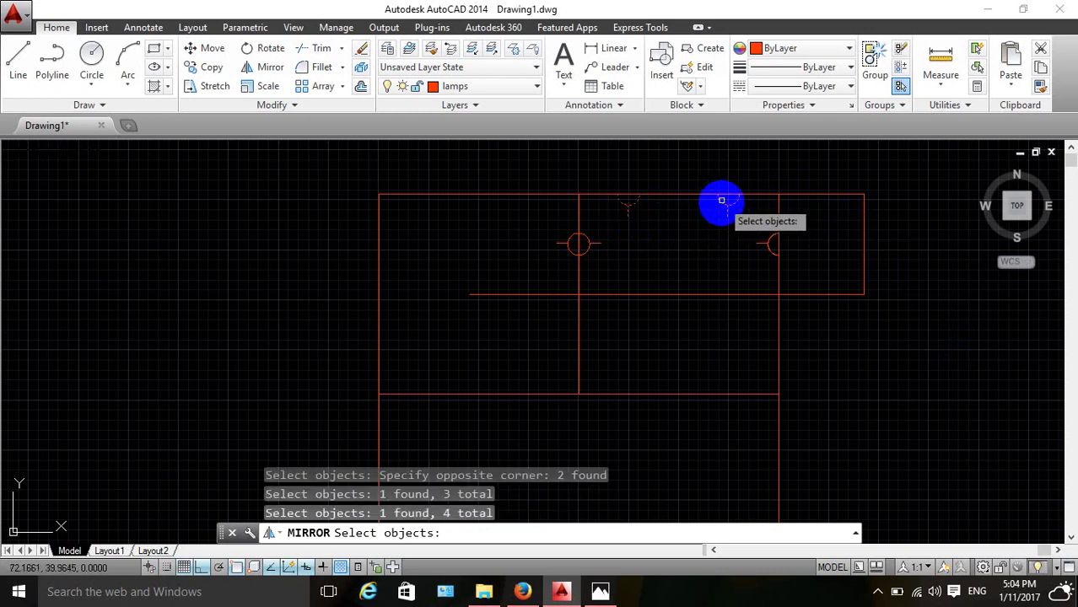
key(Return)
click(777, 294)
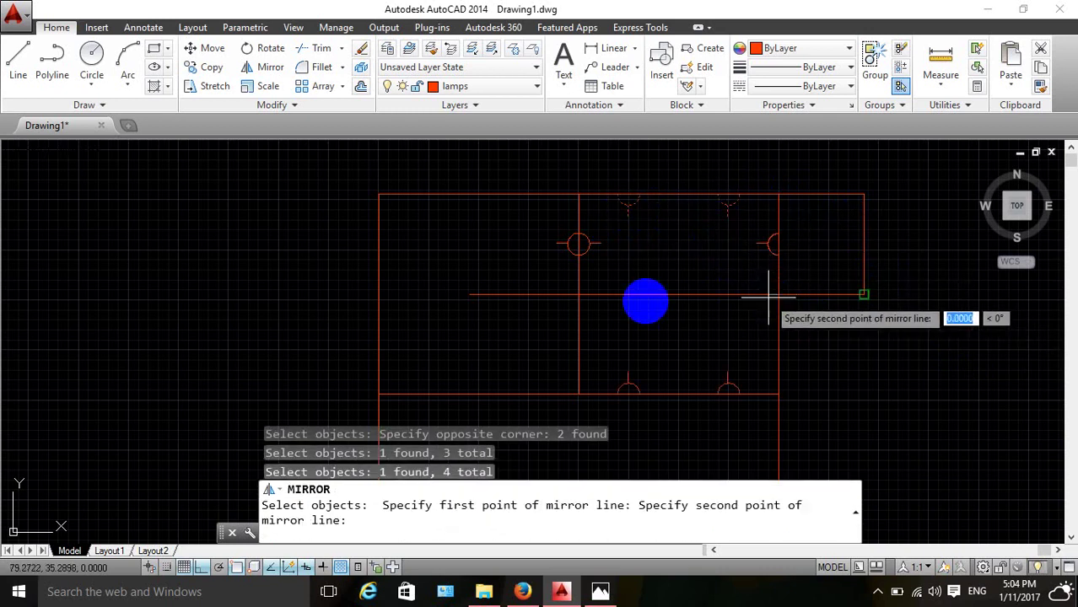
click(578, 295)
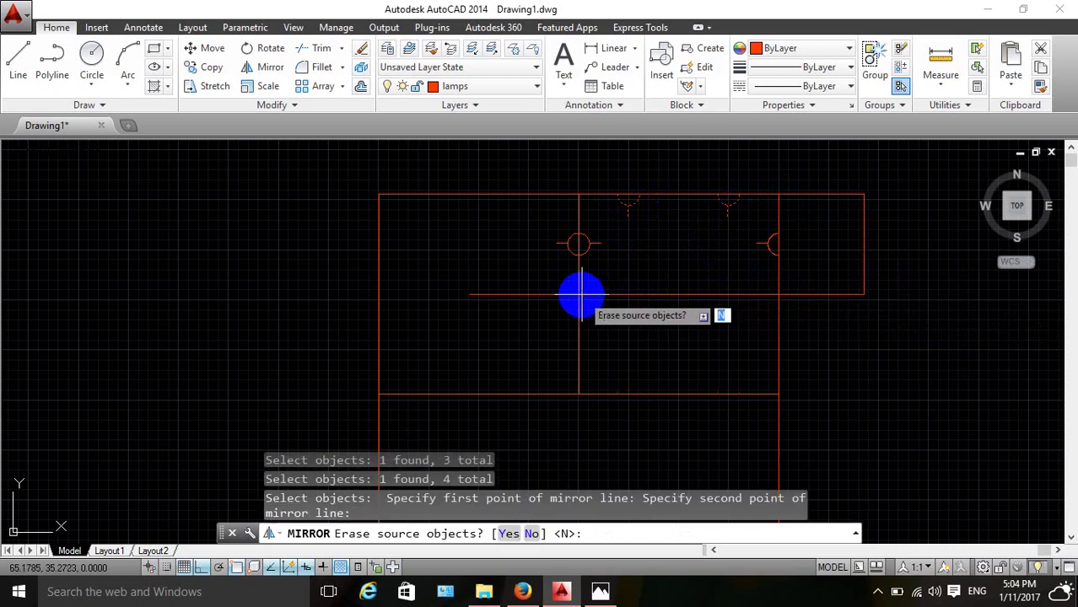
key(Return)
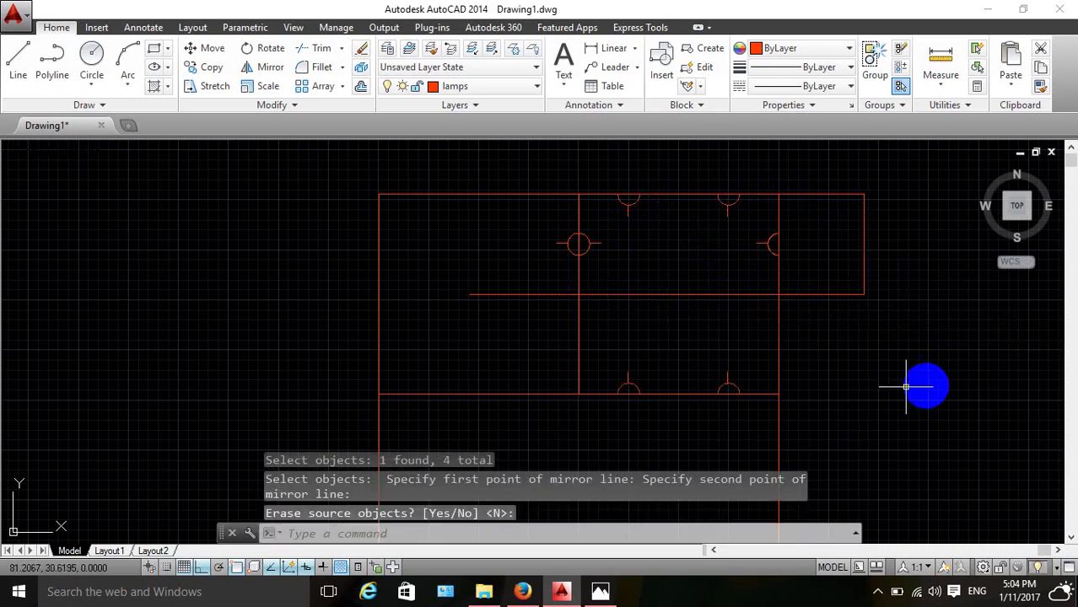
Delete the temporary guide line and helper rectangle, then bring up the reference sketch.
click(877, 150)
click(824, 326)
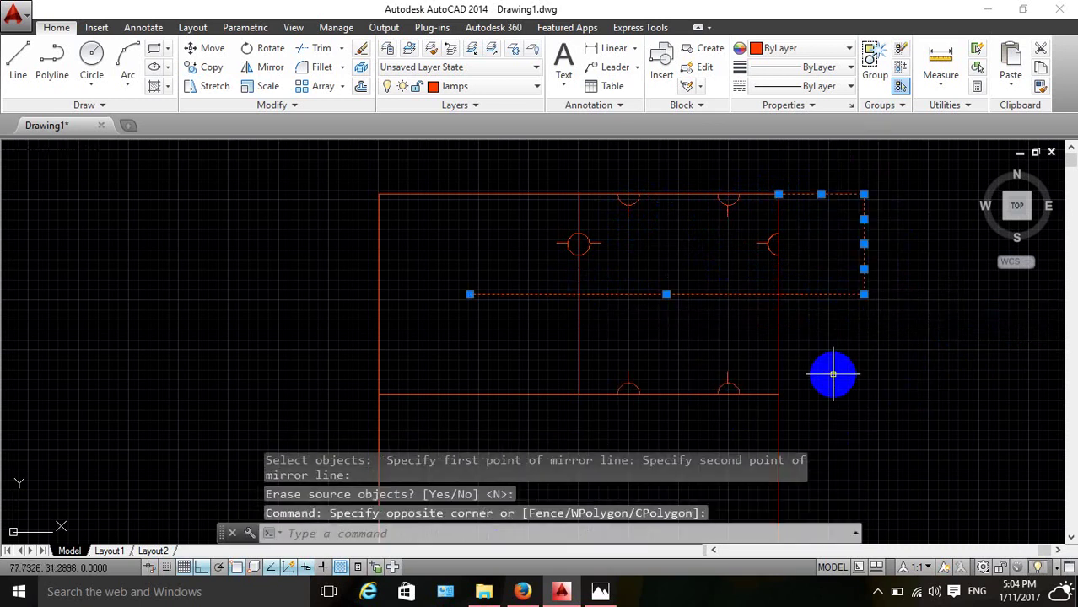
key(Delete)
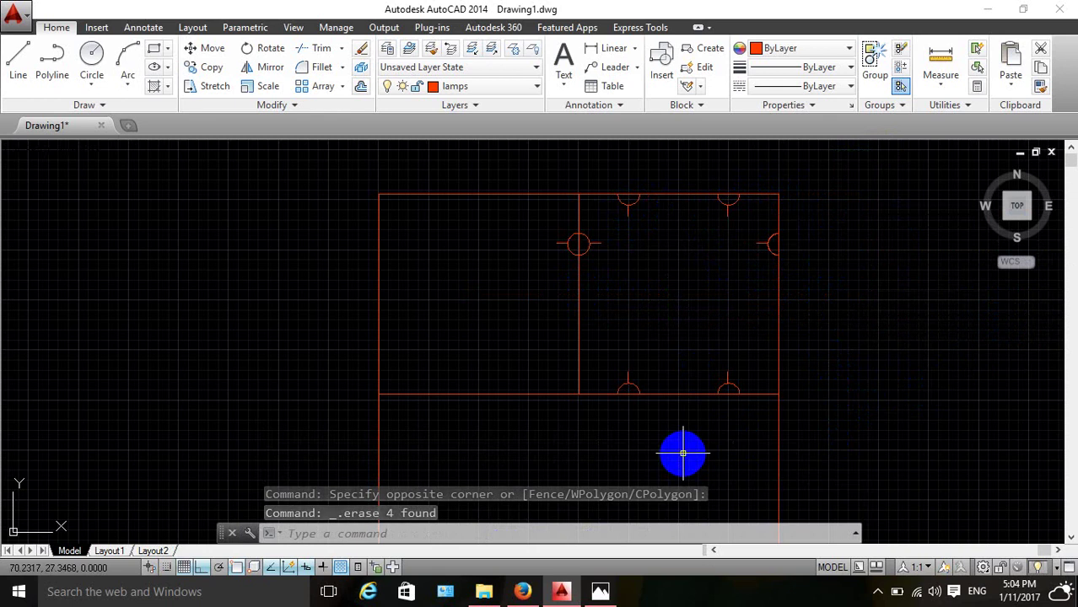
click(598, 594)
Review the hand-drawn sketch photo, then return to the AutoCAD drawing.
click(600, 324)
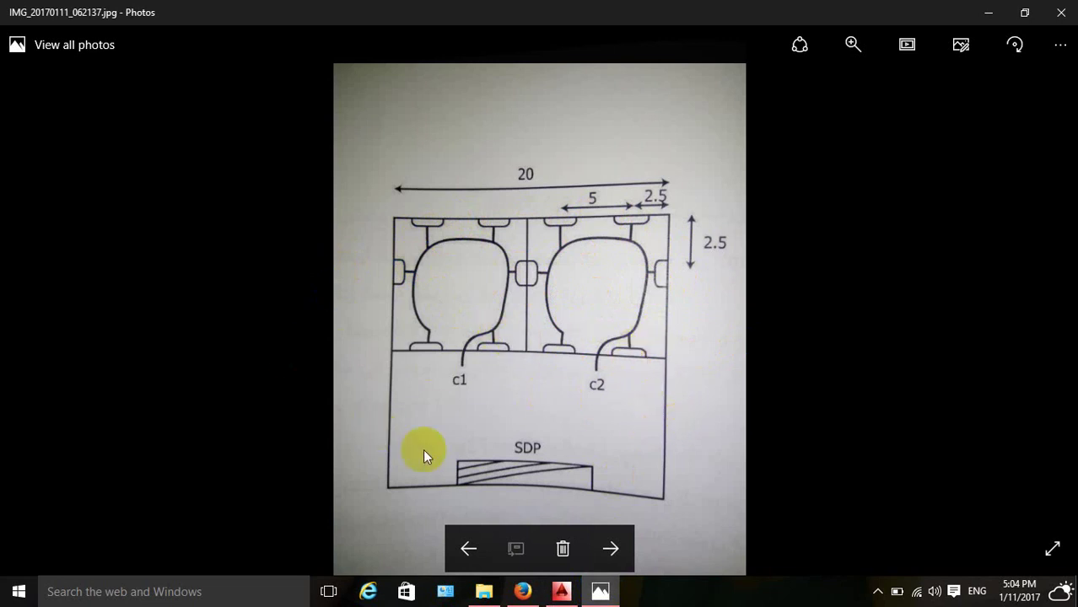
click(602, 591)
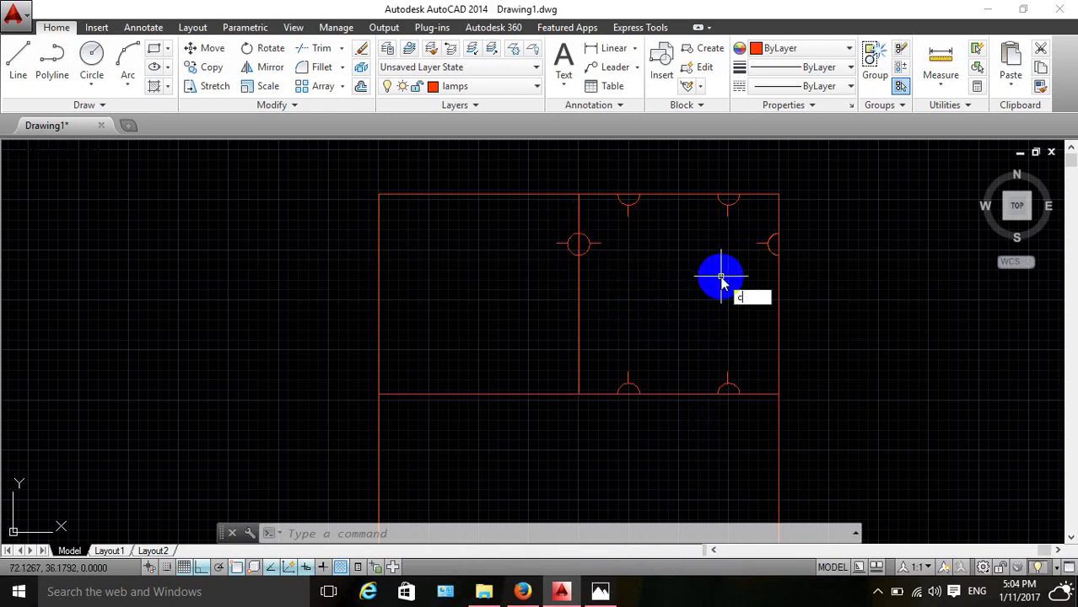
Copy the right room's top, bottom and divider lamp symbols 10 units left into the left room.
text(o)
key(Return)
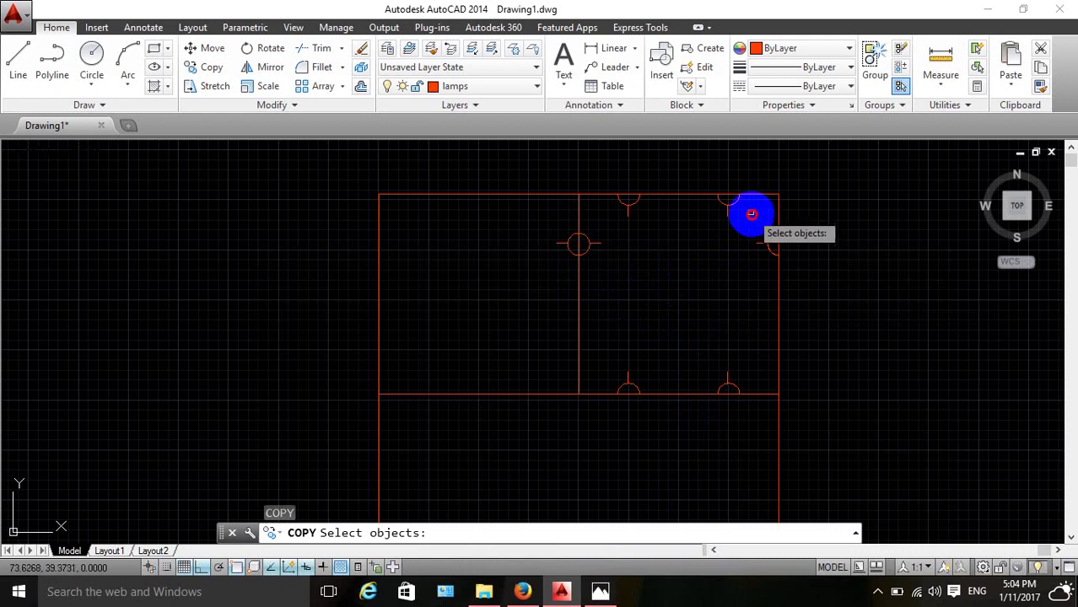
click(750, 214)
click(613, 202)
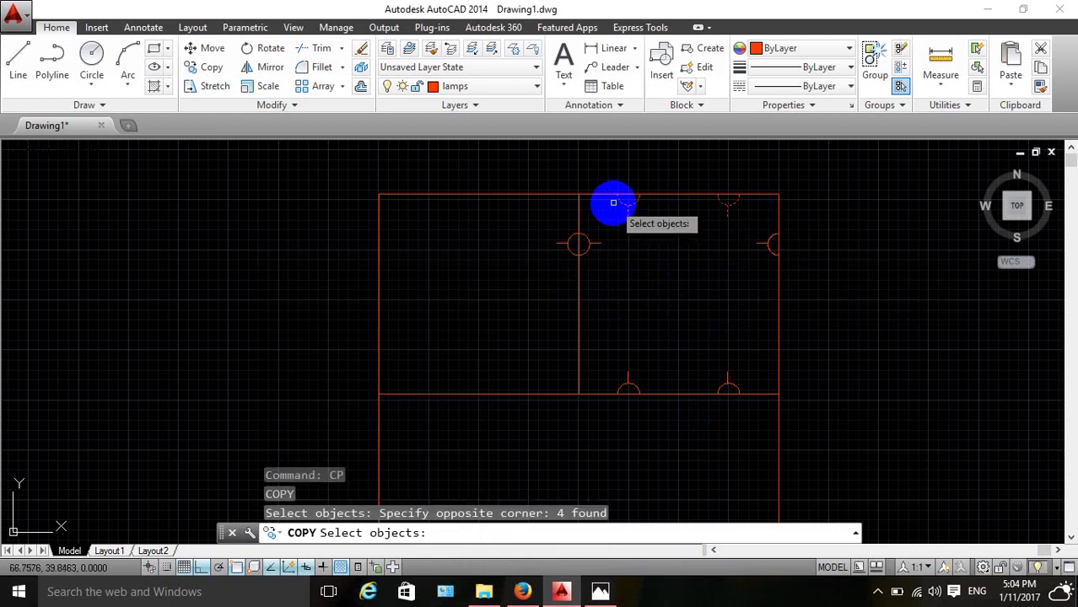
click(741, 368)
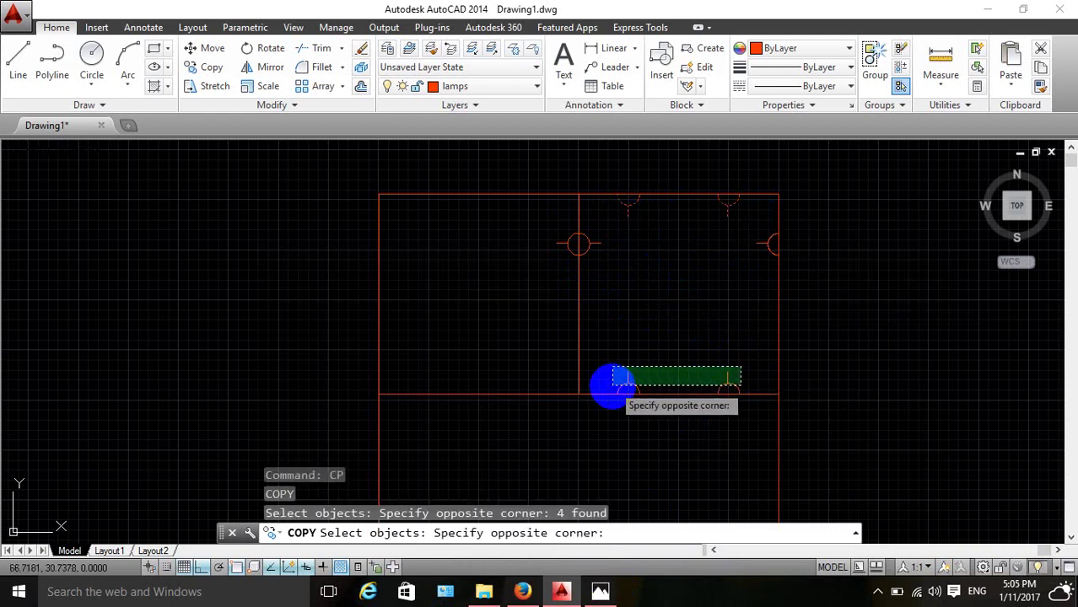
click(613, 385)
click(603, 234)
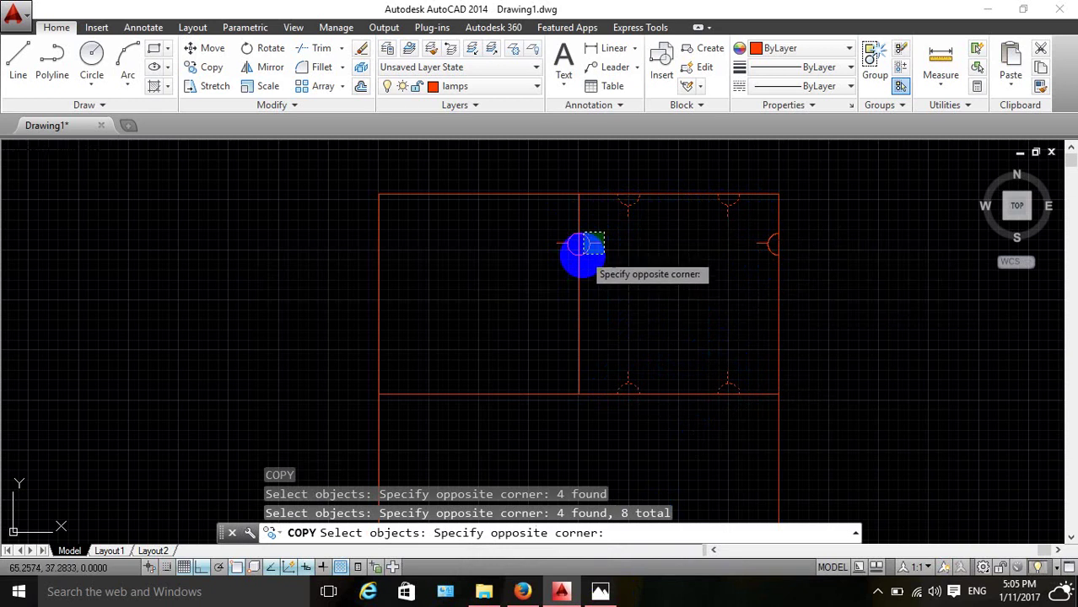
click(583, 257)
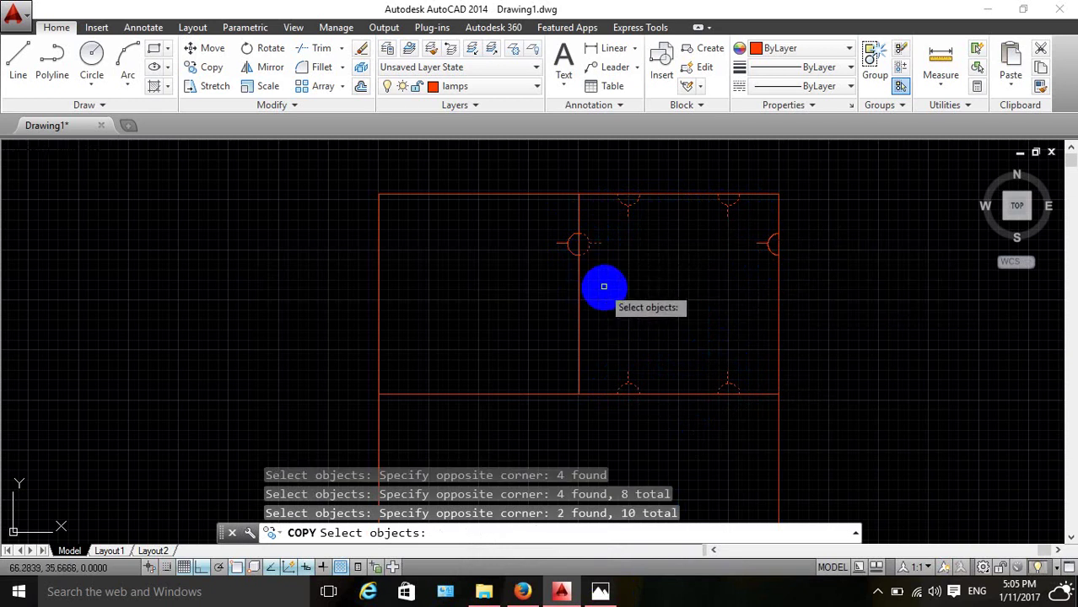
key(Return)
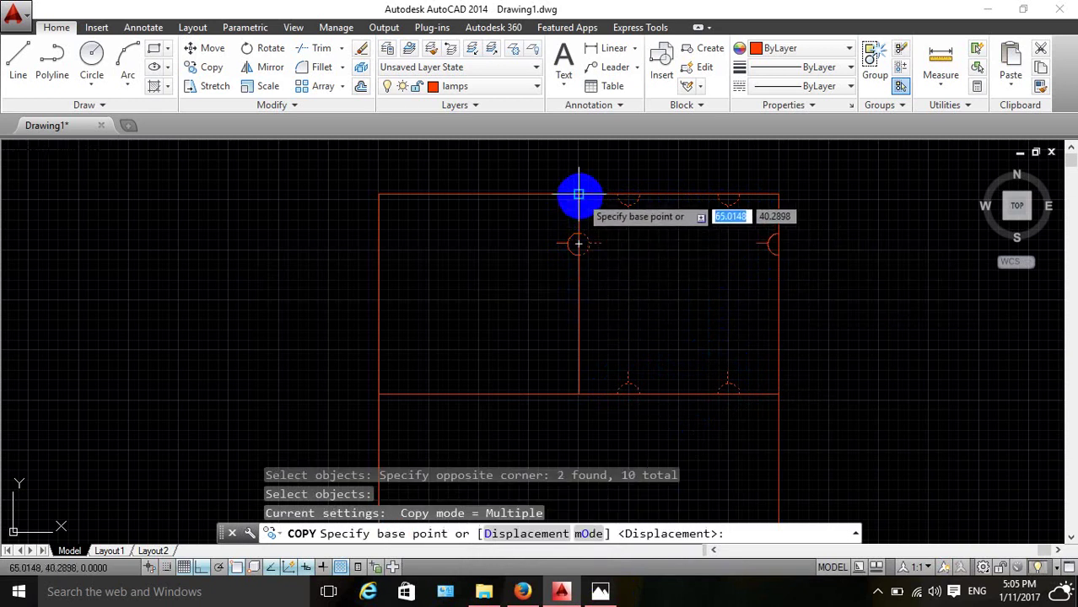
click(578, 195)
click(378, 194)
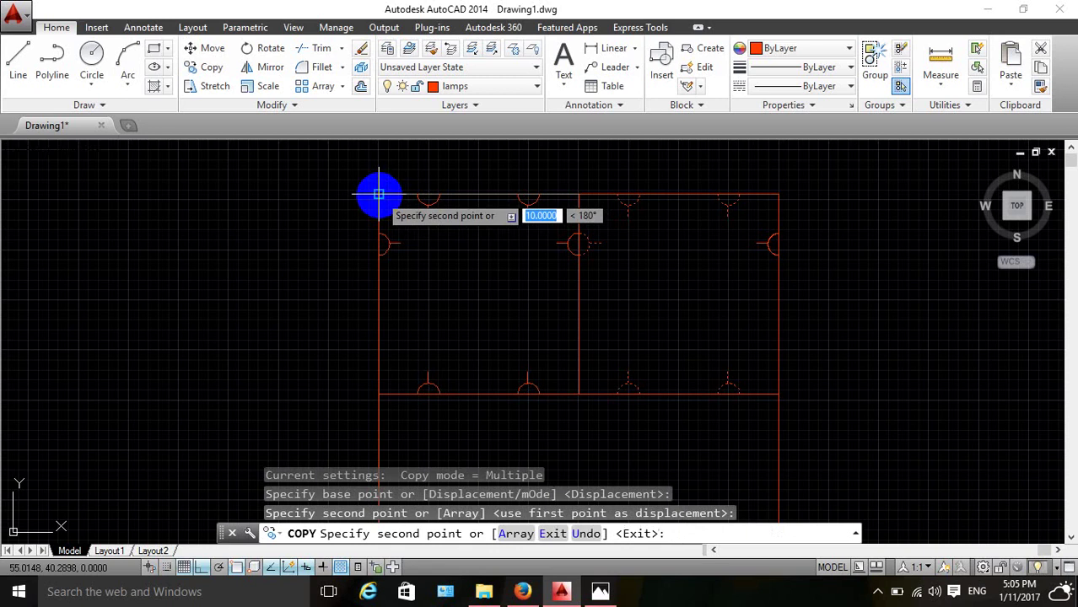
key(Escape)
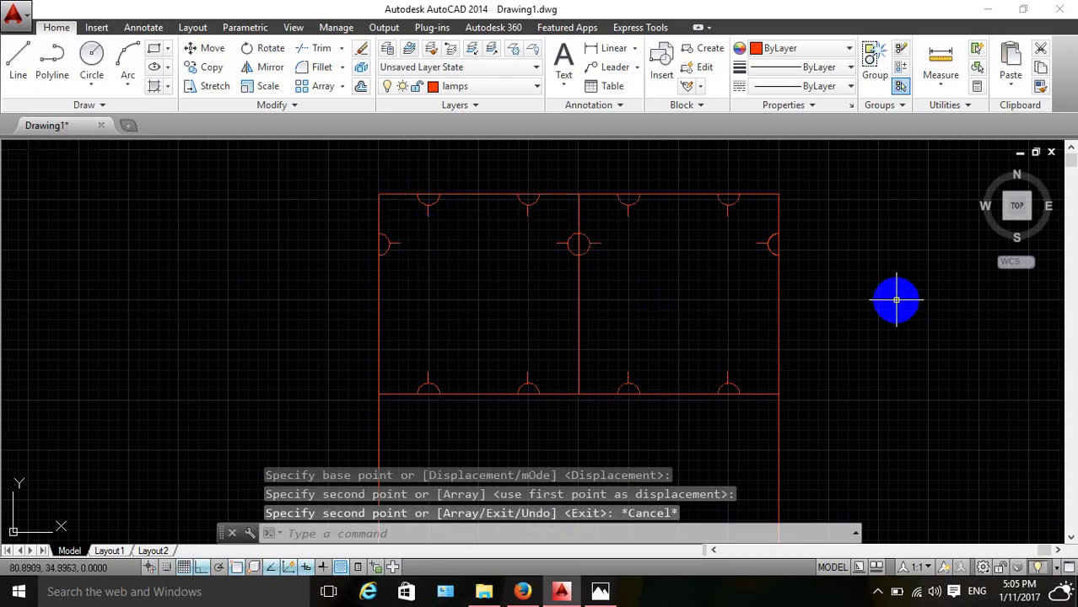
scroll(861, 389, down, 2)
scroll(878, 457, down, 2)
scroll(846, 457, up, 6)
scroll(836, 430, down, 4)
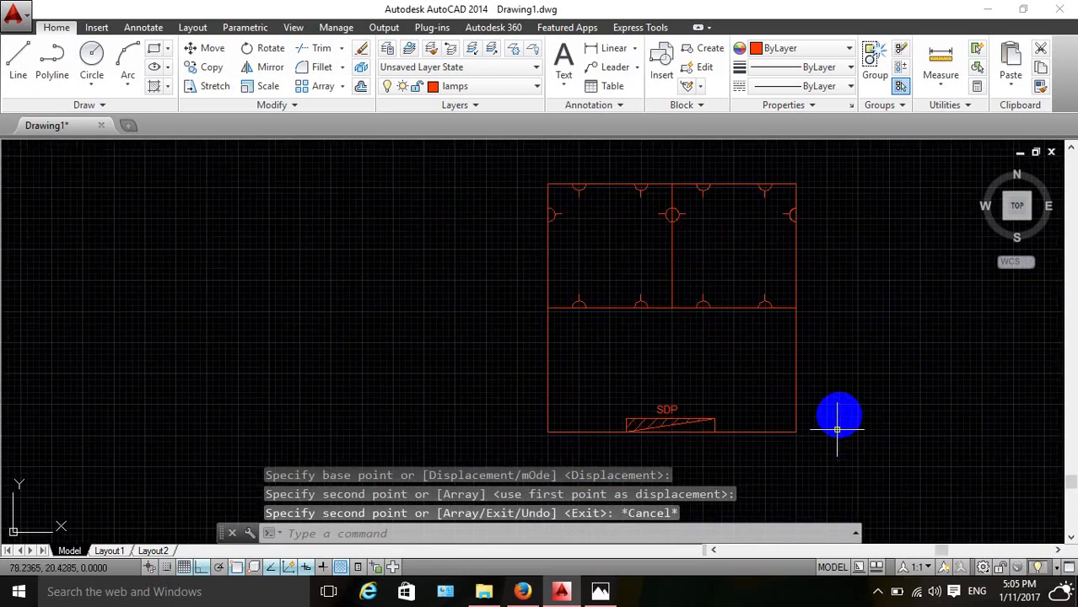
scroll(751, 185, up, 2)
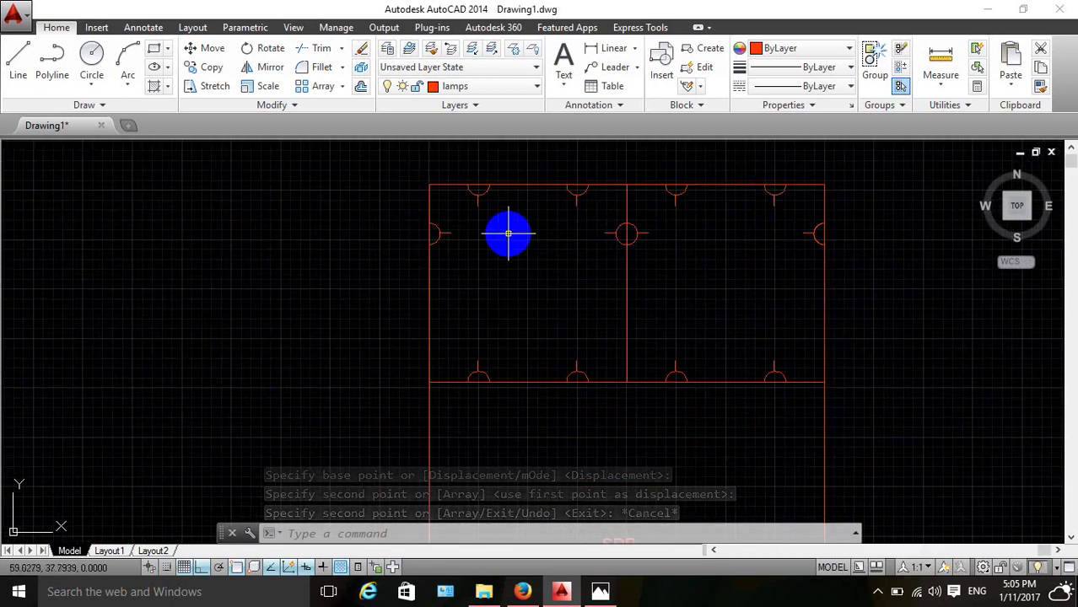
scroll(882, 383, down, 2)
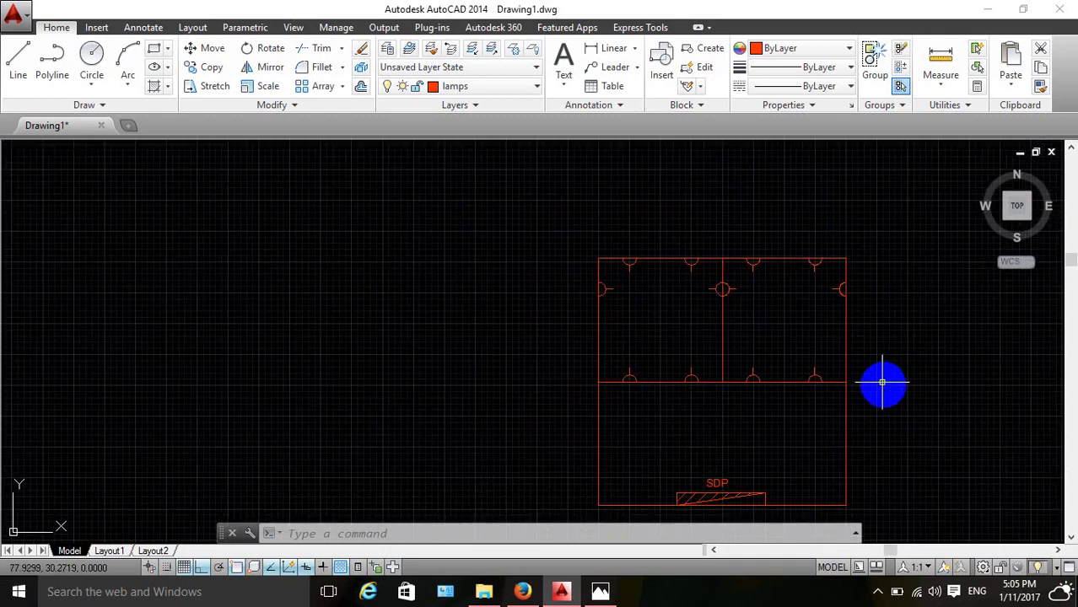
scroll(878, 512, up, 2)
scroll(887, 495, down, 2)
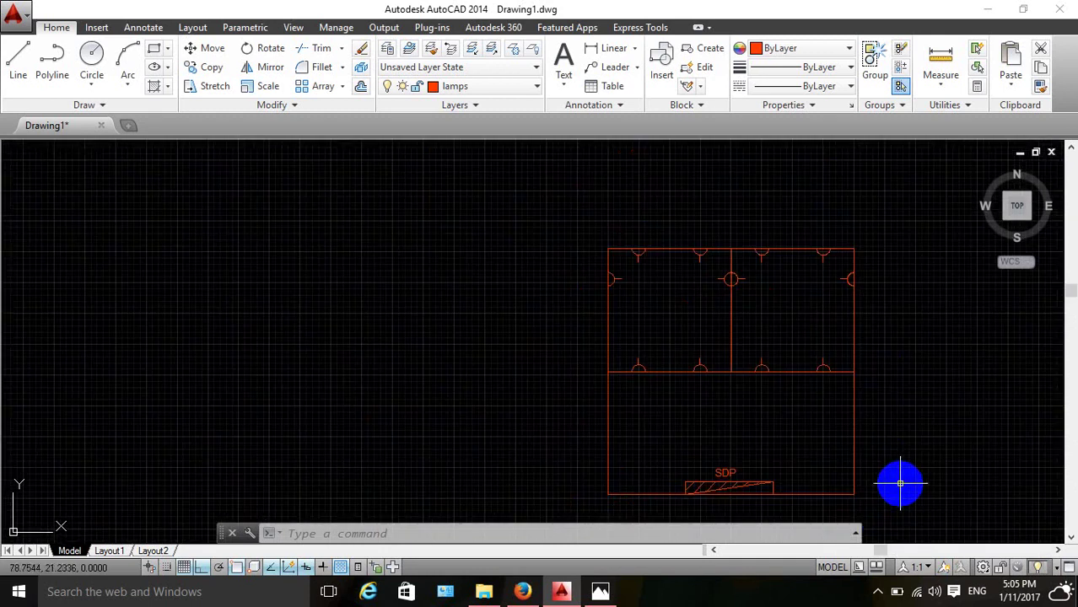
scroll(894, 375, up, 2)
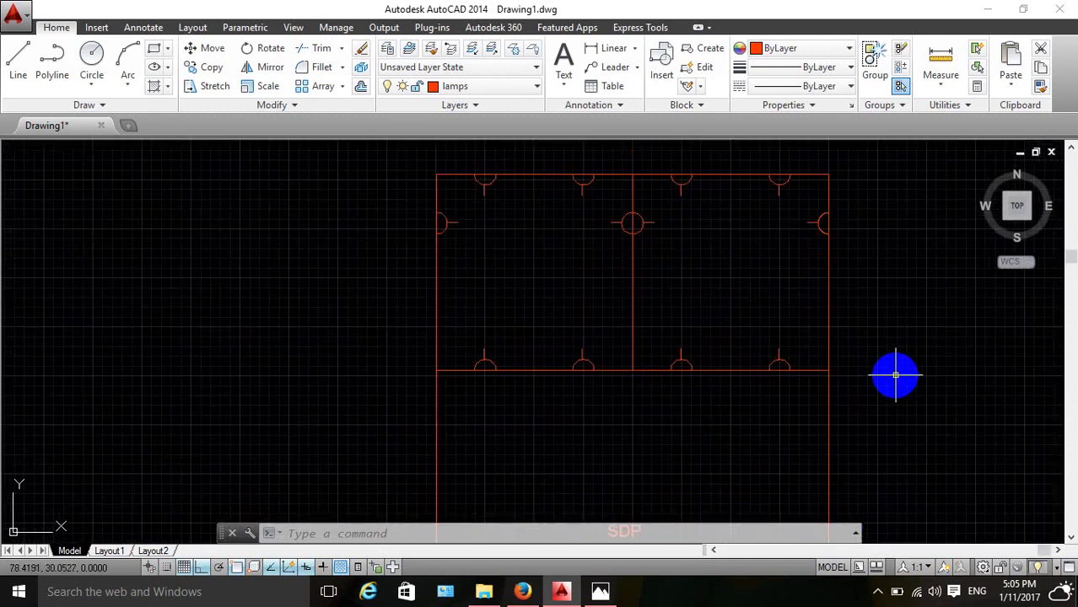
scroll(896, 405, down, 2)
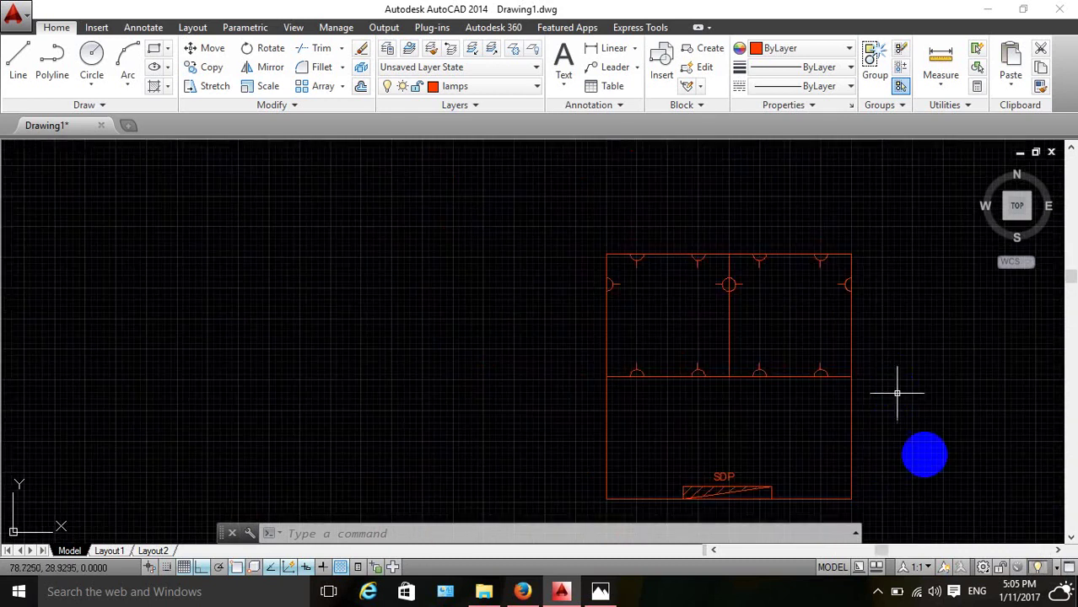
scroll(881, 520, up, 2)
scroll(884, 509, down, 2)
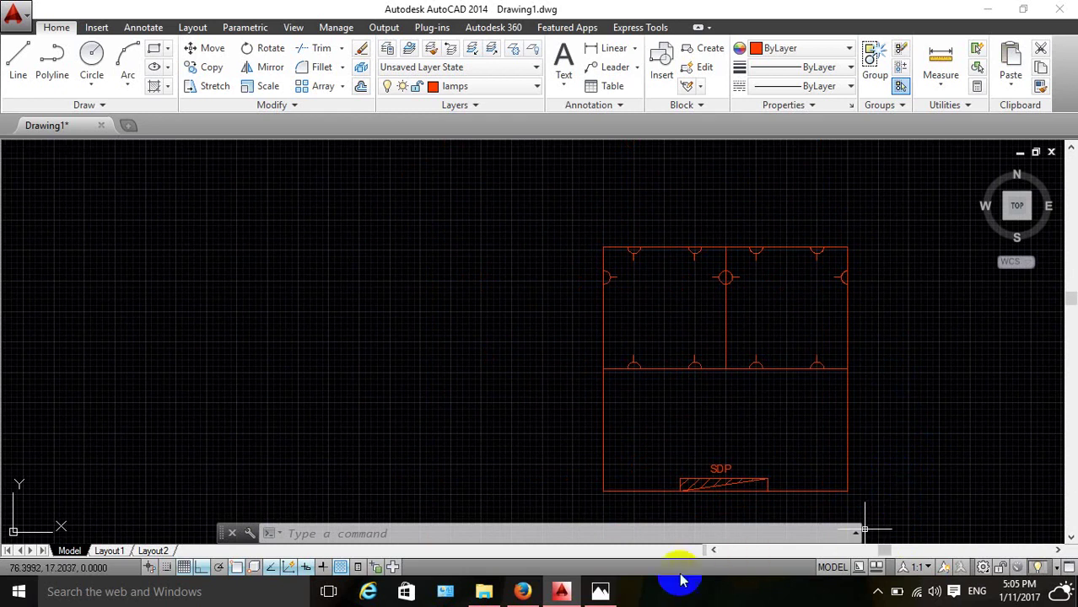
click(601, 593)
mouse_move(588, 533)
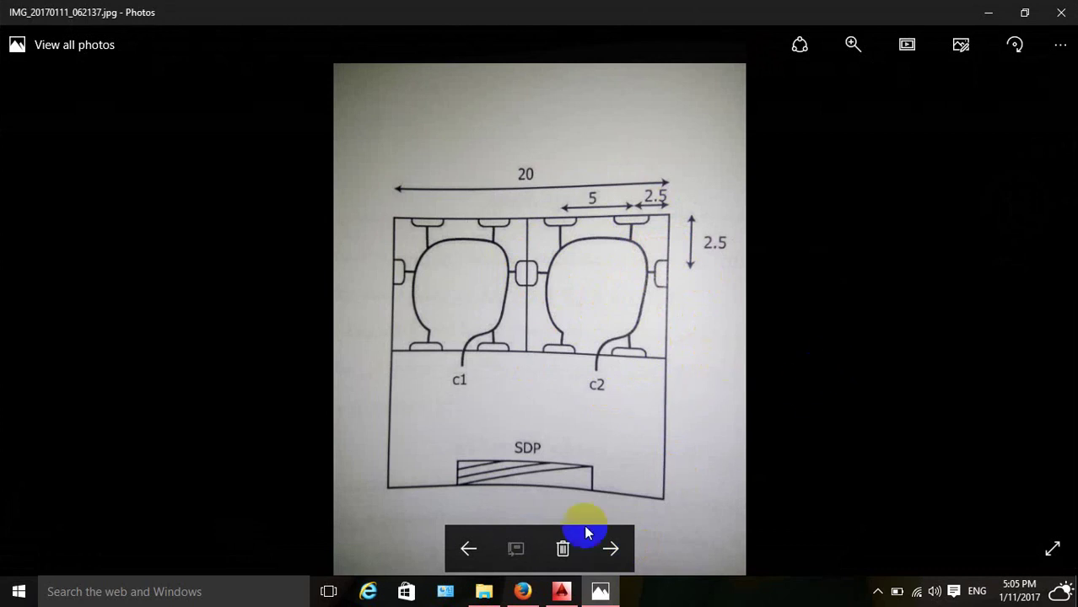
click(571, 594)
scroll(944, 395, up, 2)
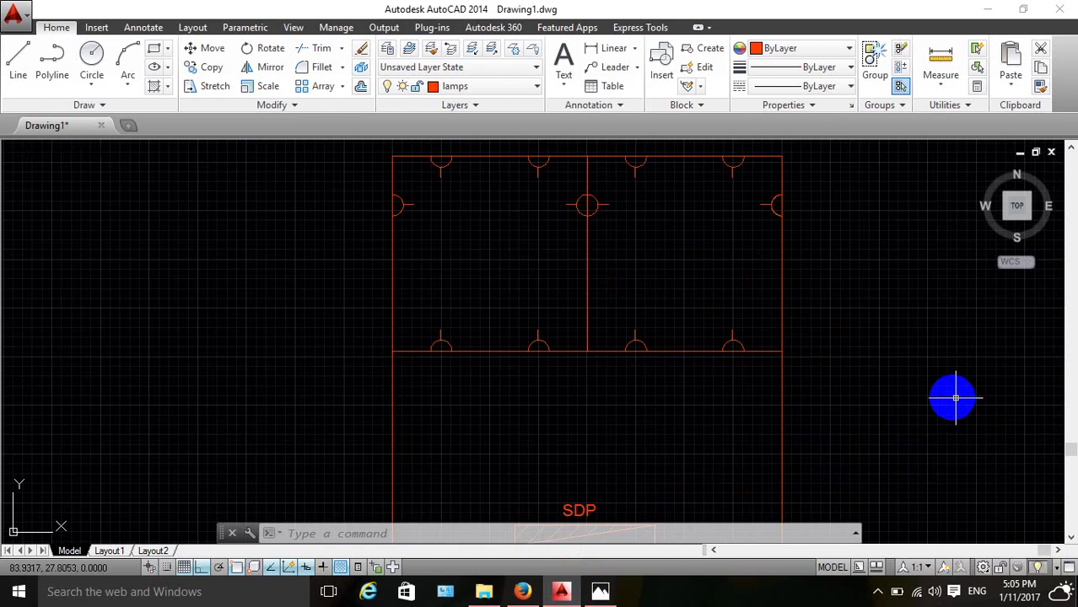
Make layer 0 the current layer for drawing the white circuit.
click(125, 54)
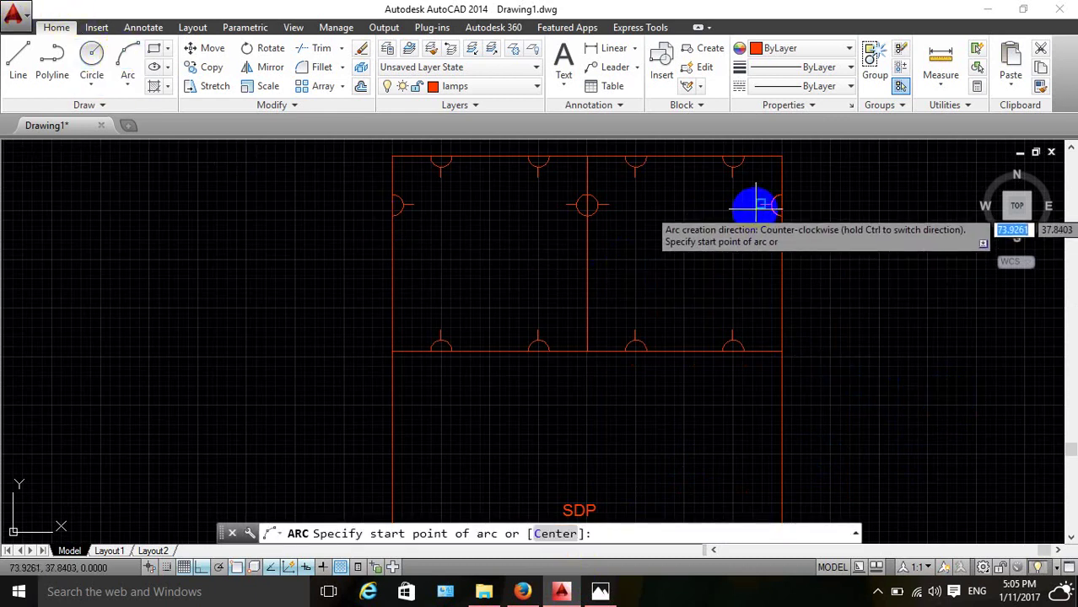
key(Escape)
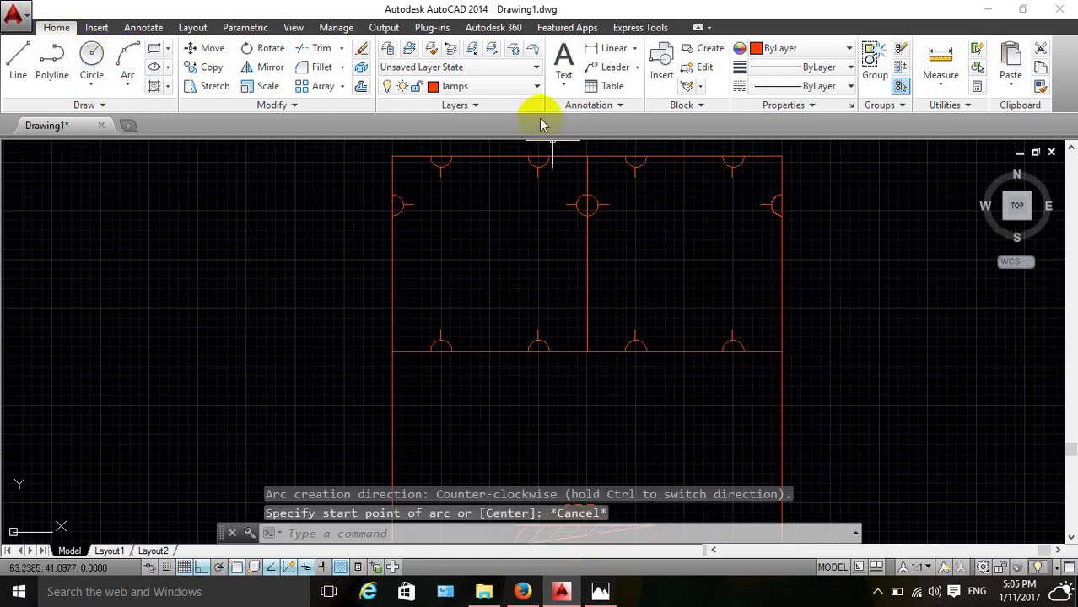
click(493, 91)
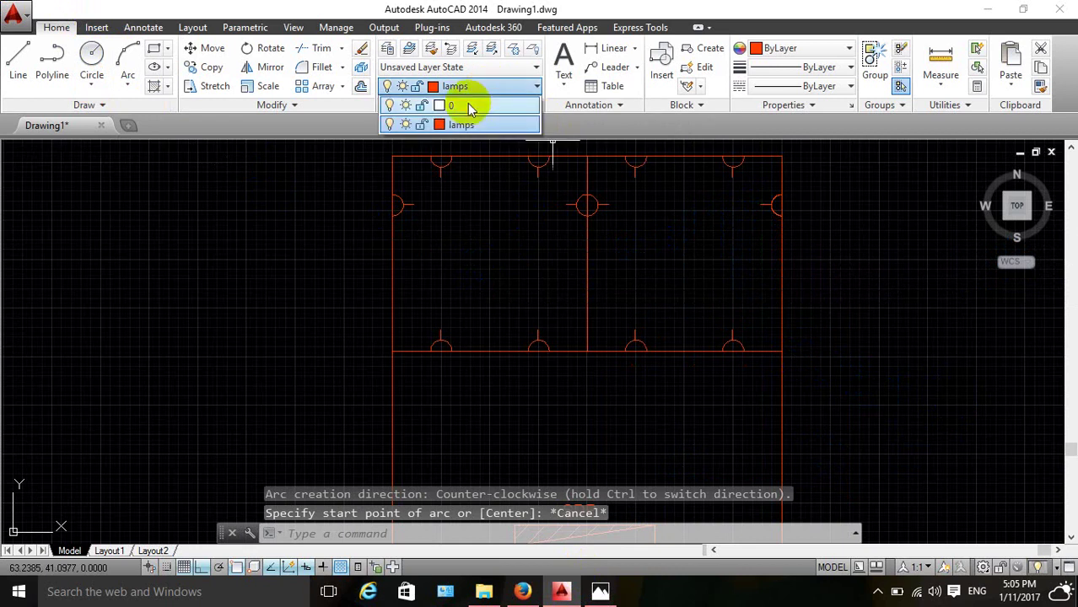
click(474, 107)
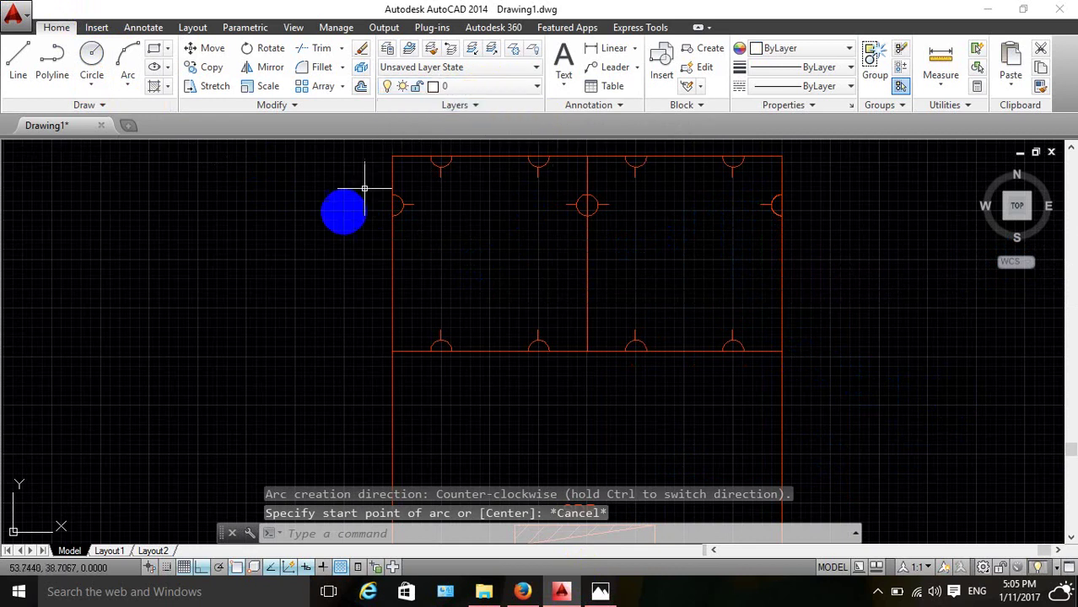
Draw 3-point arcs across the right room's top and around its left side.
click(131, 53)
click(750, 207)
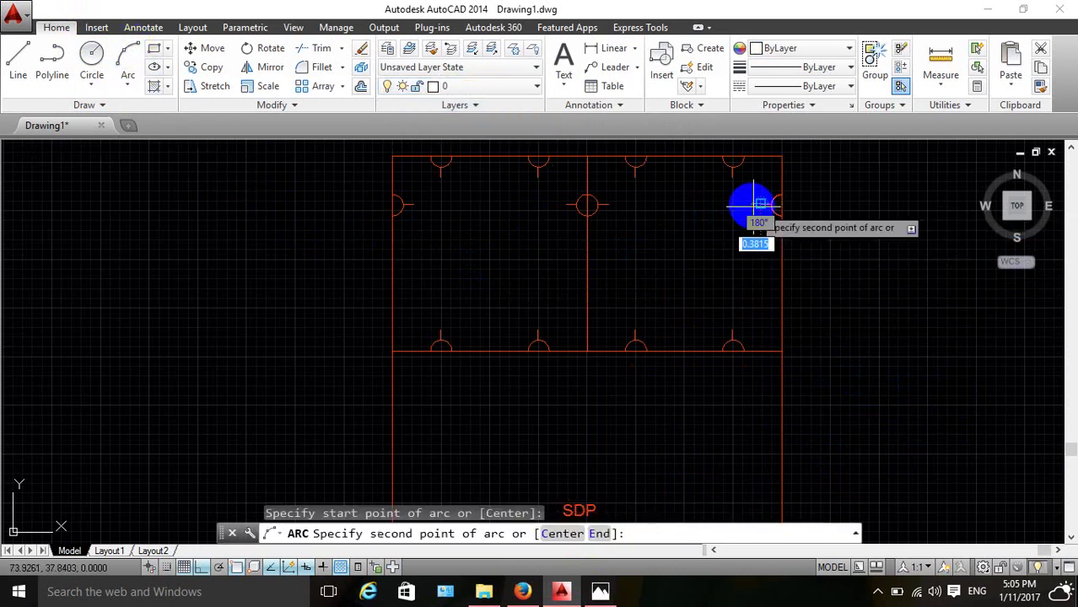
click(731, 178)
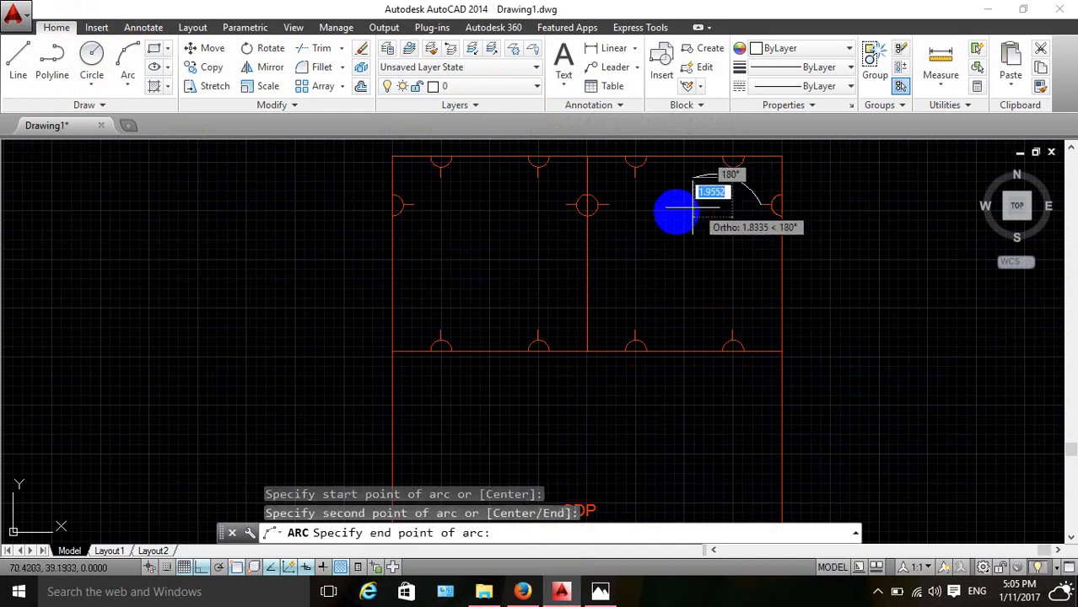
click(635, 179)
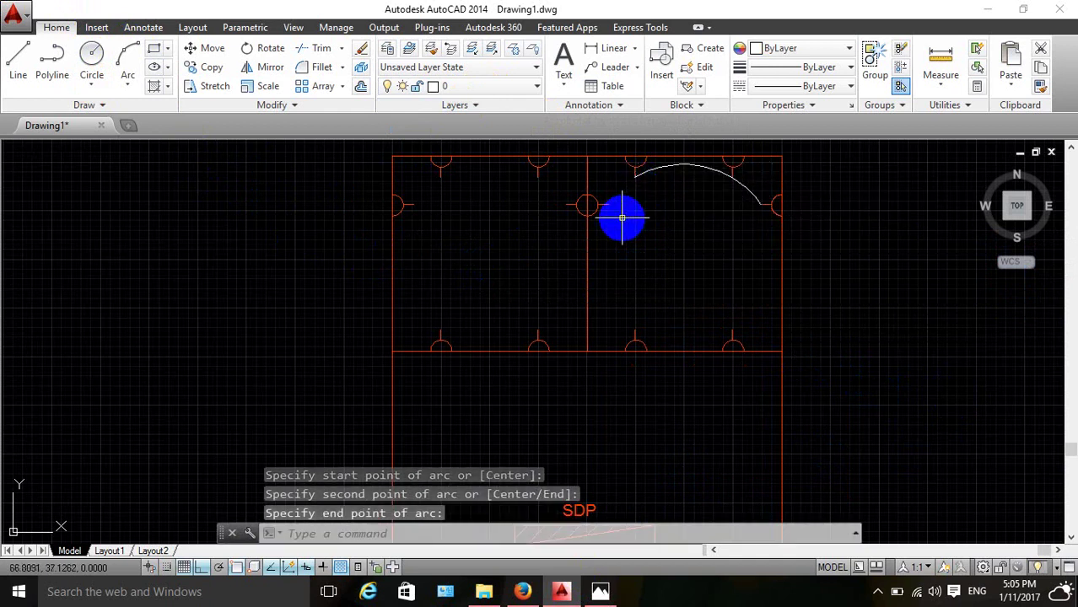
key(Return)
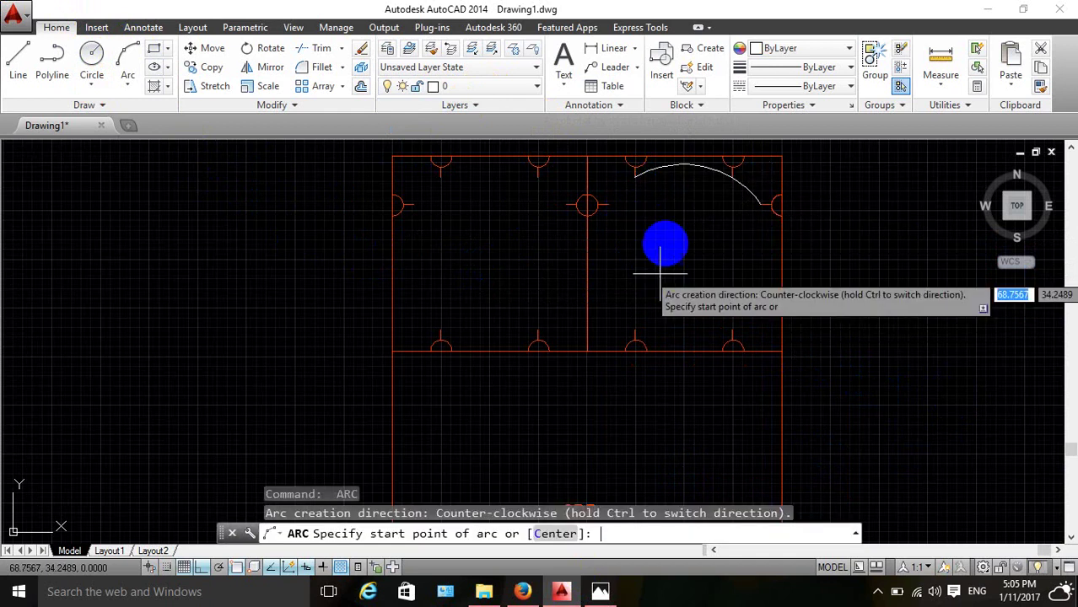
click(637, 175)
click(609, 203)
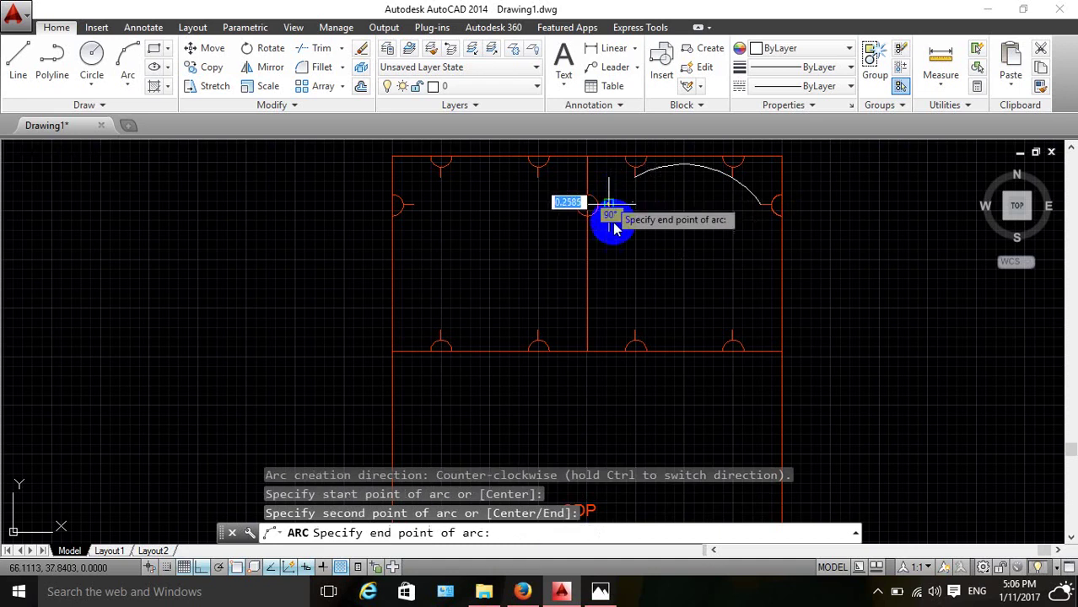
click(636, 328)
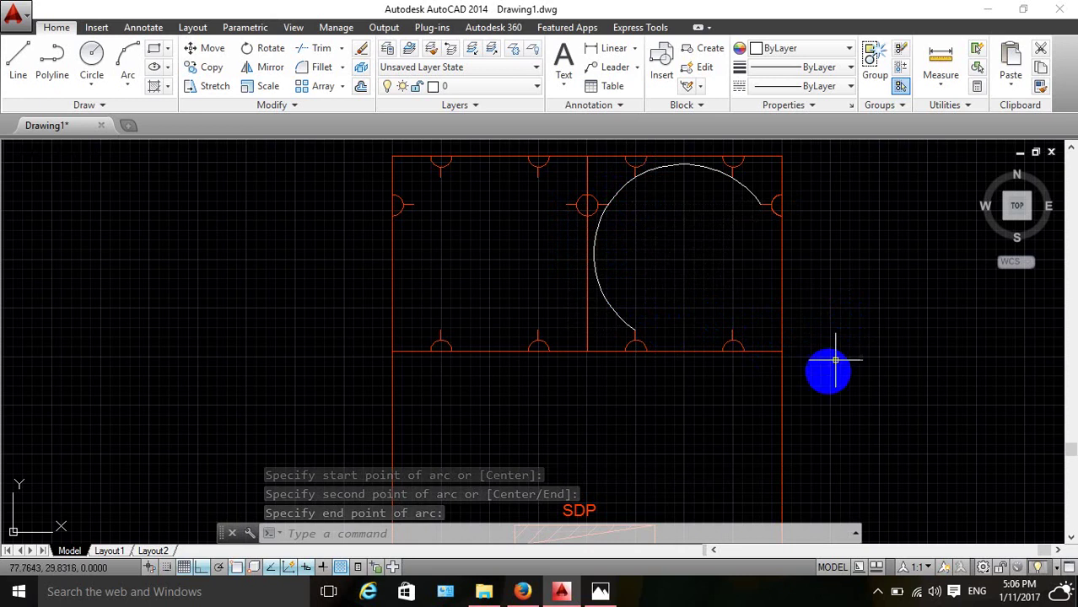
click(612, 592)
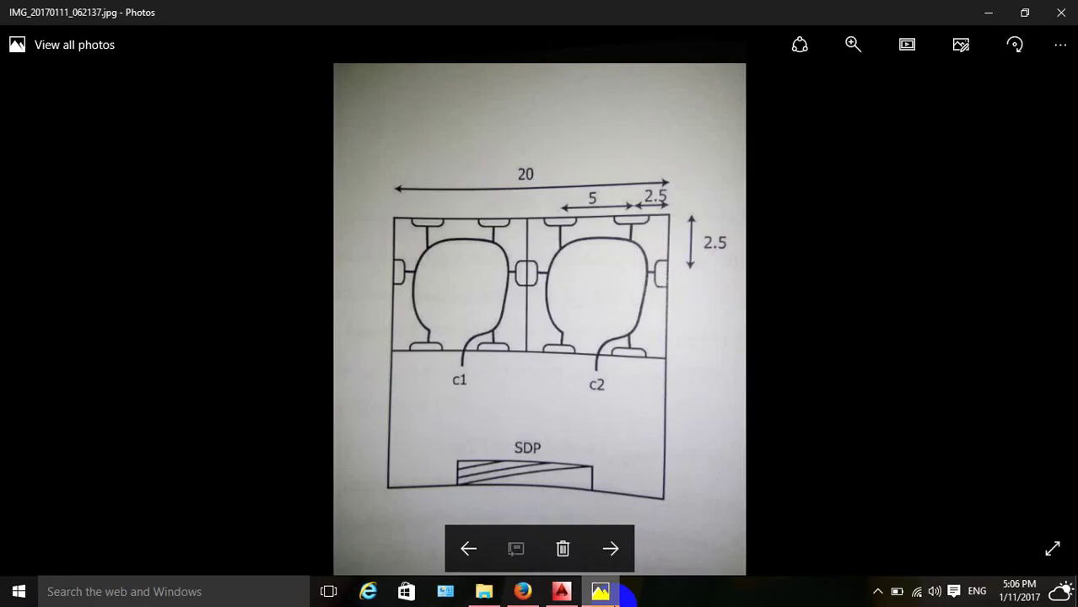
click(620, 593)
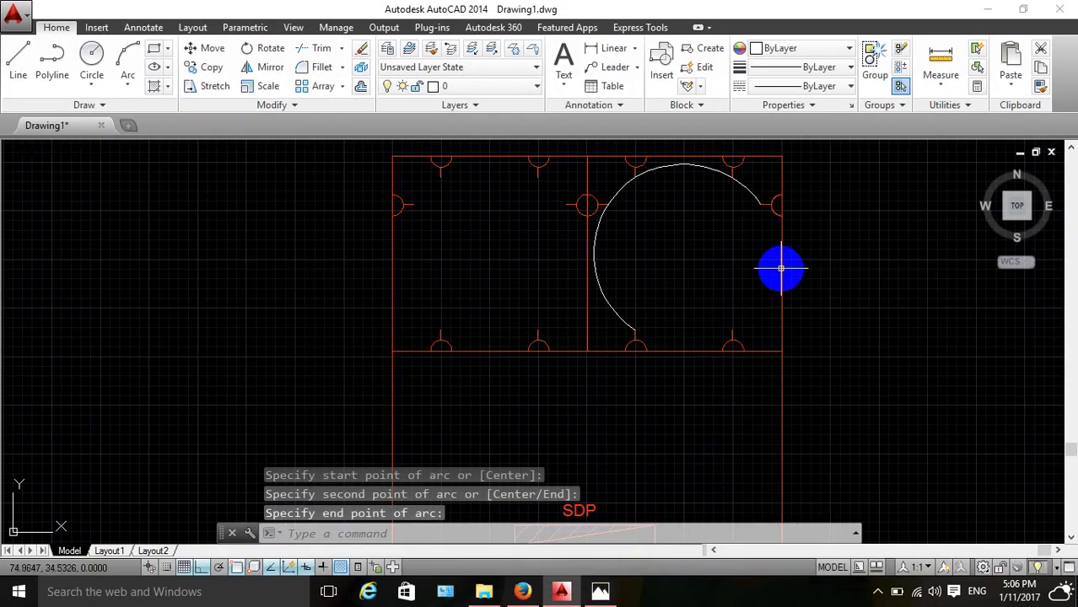
Close the loop with a right-side arc and add a tail arc curving below the bottom wall.
key(Return)
click(761, 206)
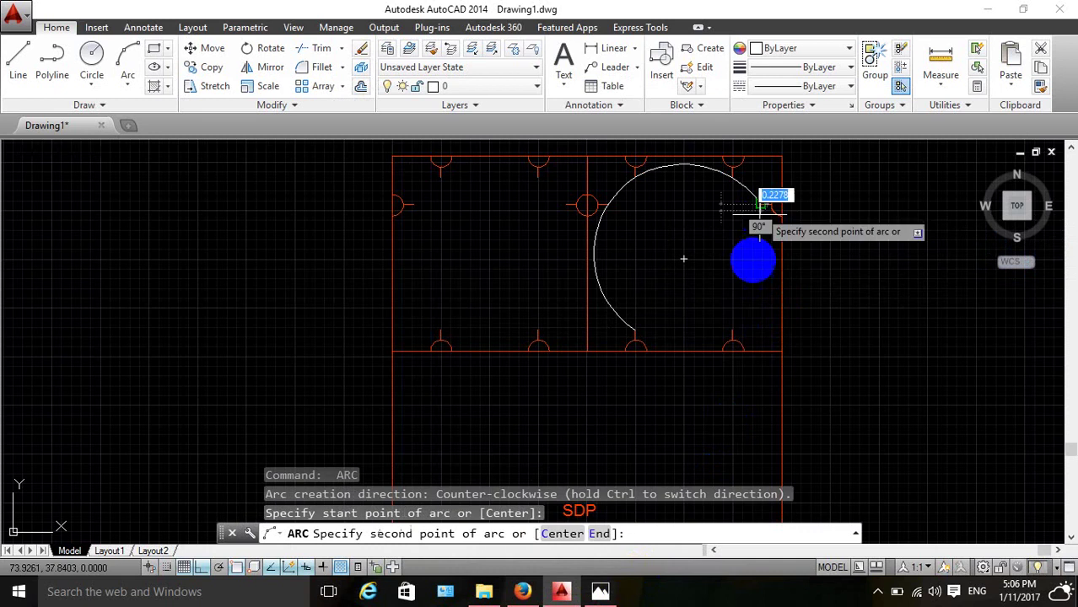
click(730, 331)
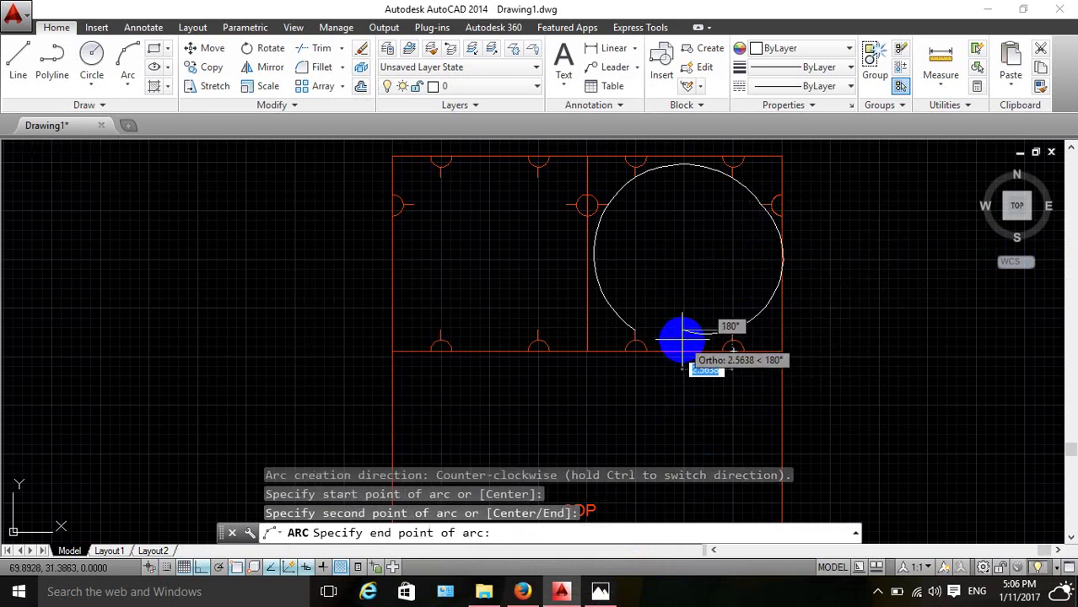
click(683, 341)
key(Return)
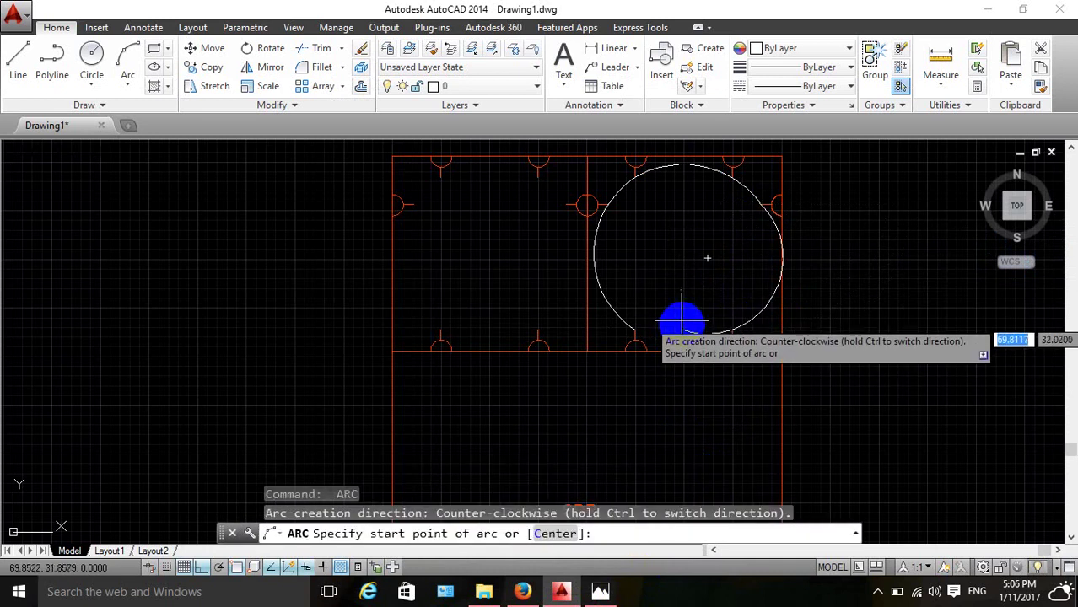
click(681, 331)
click(681, 380)
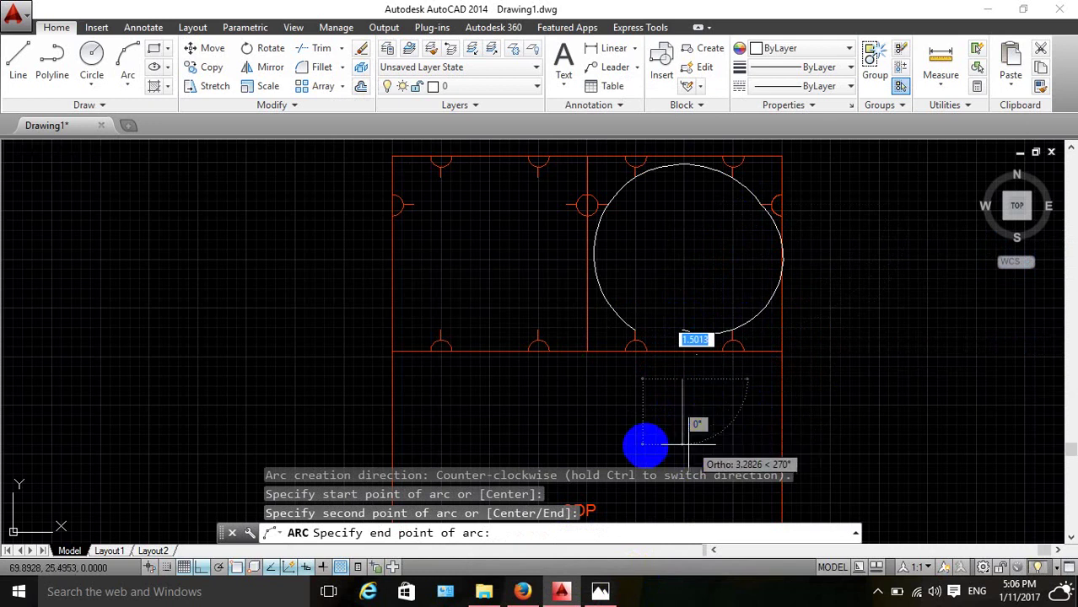
click(609, 435)
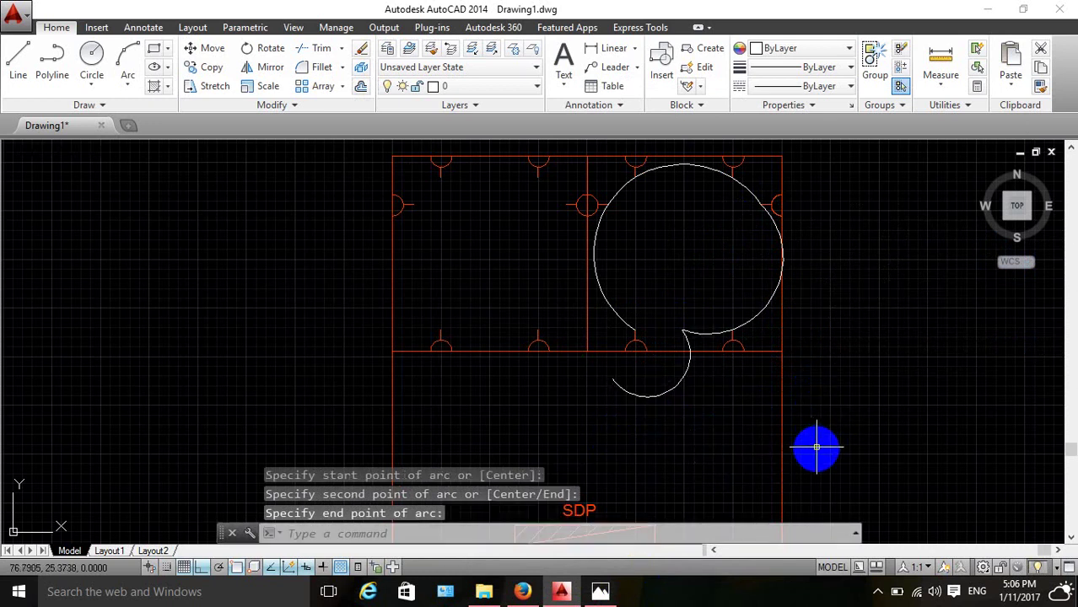
scroll(816, 447, down, 2)
scroll(817, 449, up, 2)
scroll(808, 379, down, 1)
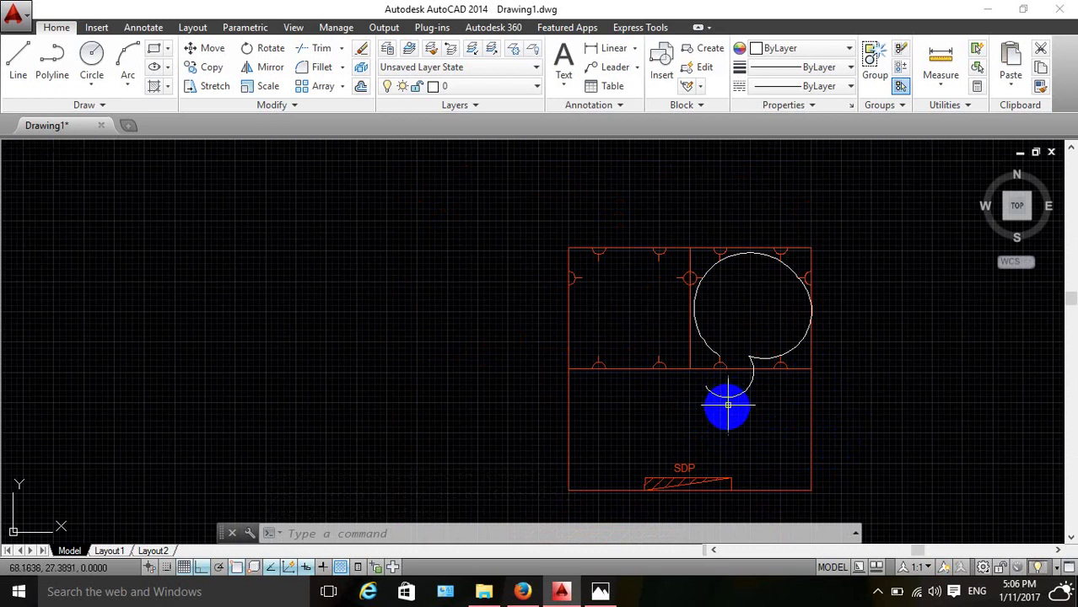
scroll(714, 450, up, 2)
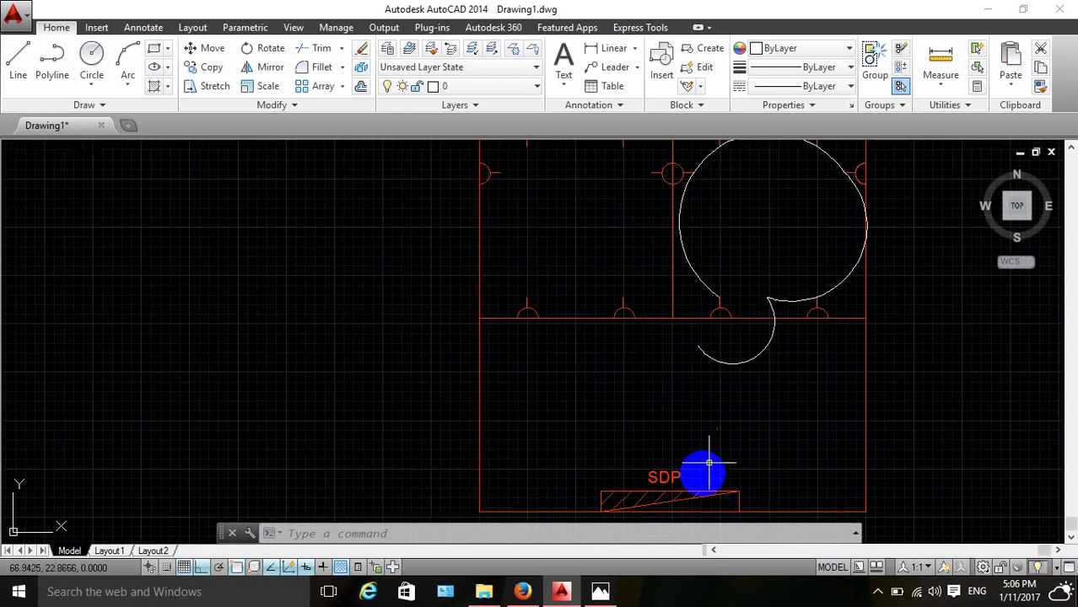
Copy the SDP text label to just below the circuit loop's tail.
text(co)
key(Return)
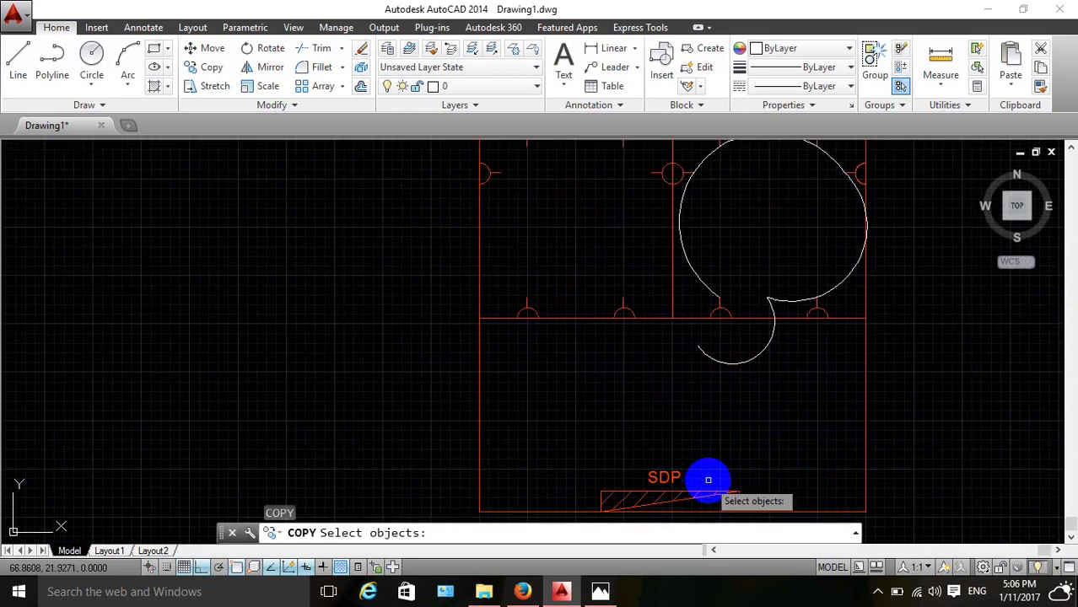
click(670, 478)
key(Return)
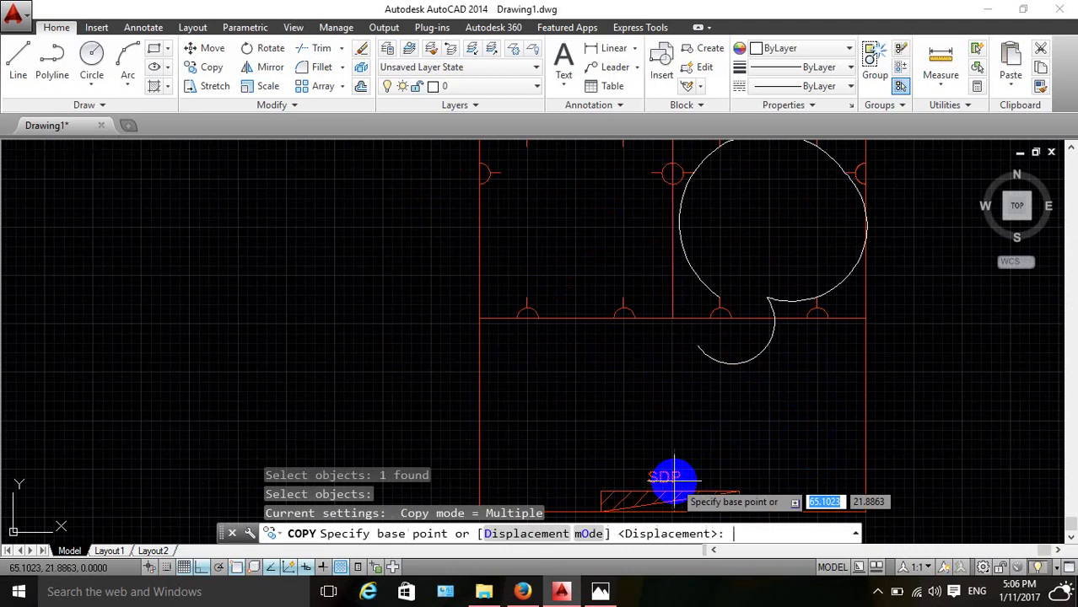
click(671, 481)
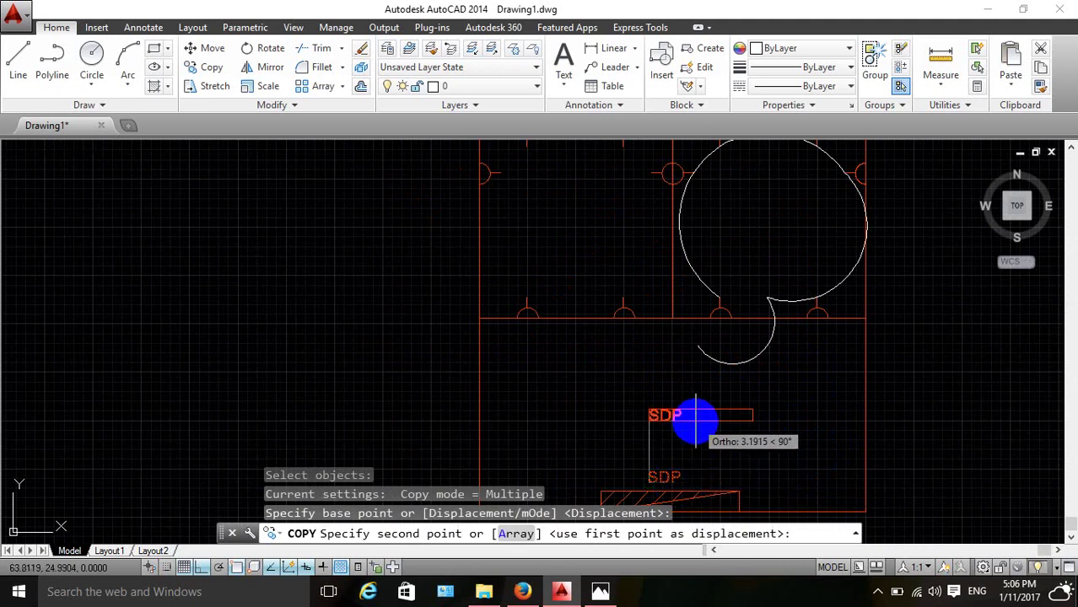
key(F8)
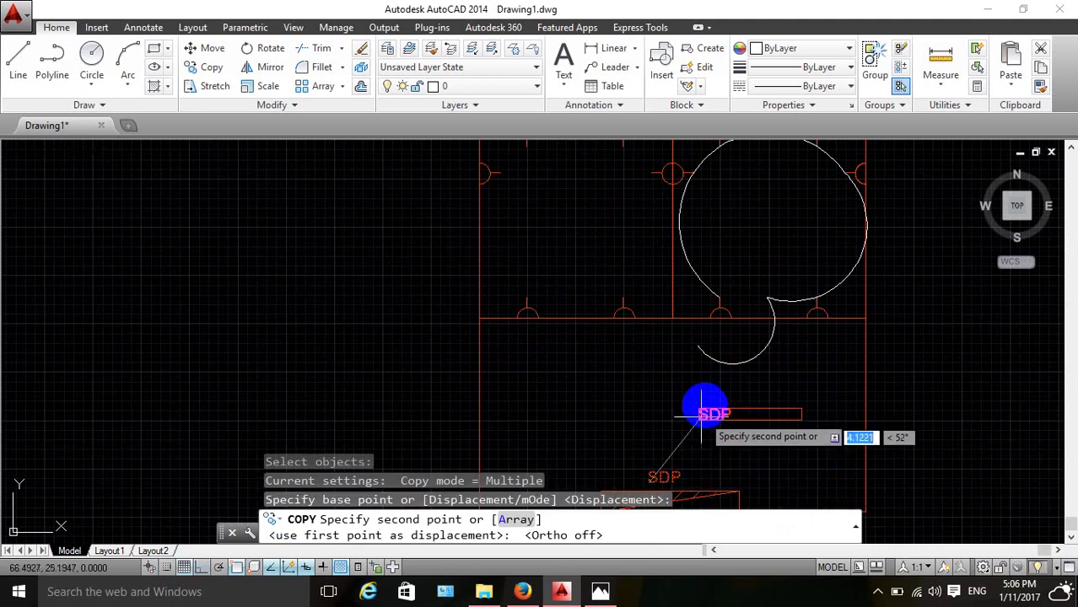
click(704, 394)
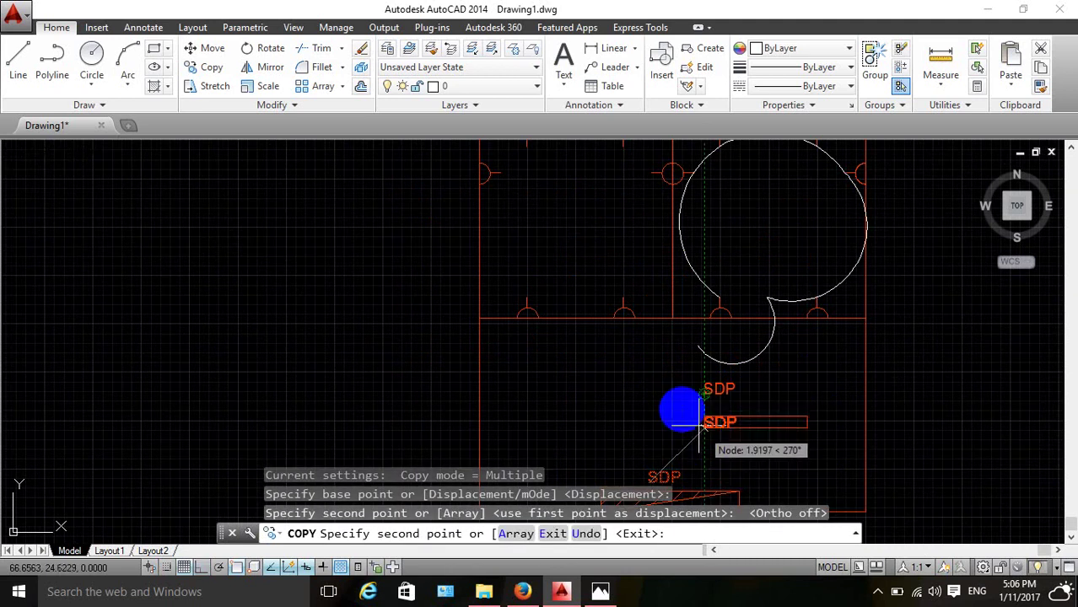
key(Escape)
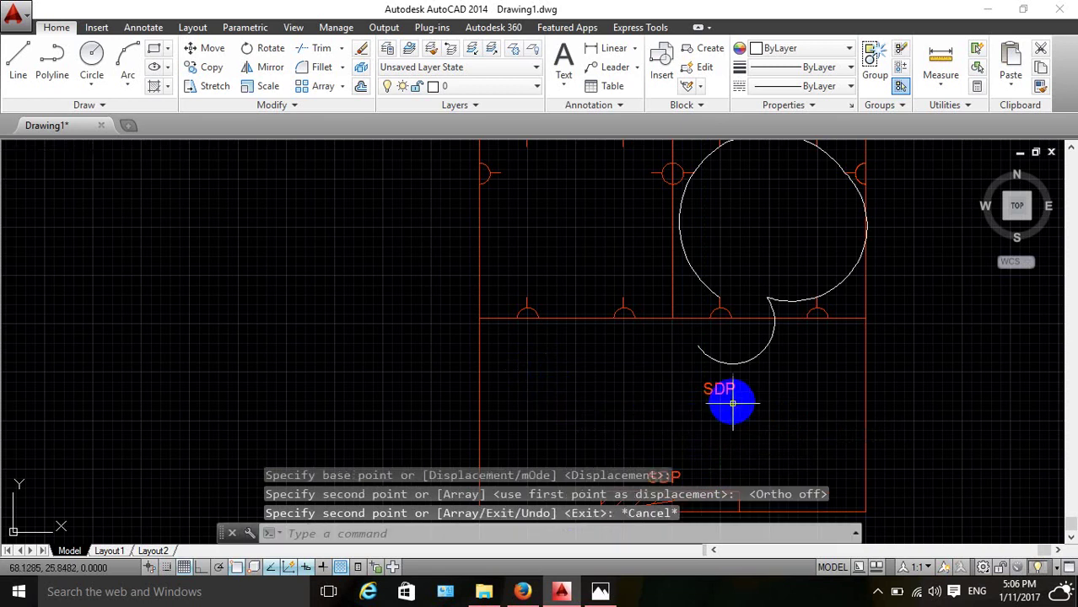
Edit the copied label's text so it reads C1.
click(728, 399)
double_click(727, 393)
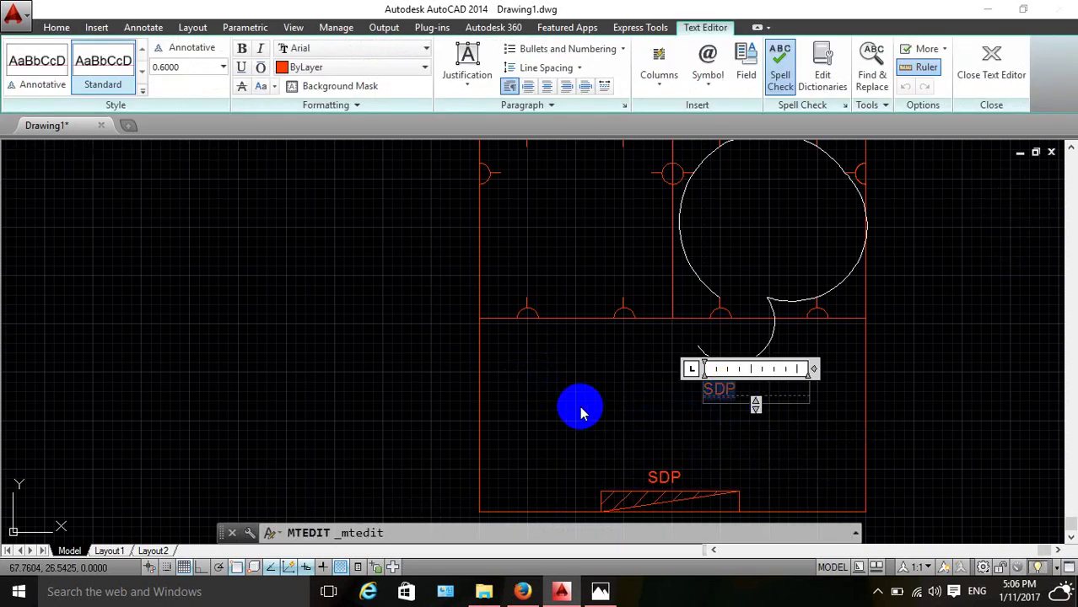
text(C1)
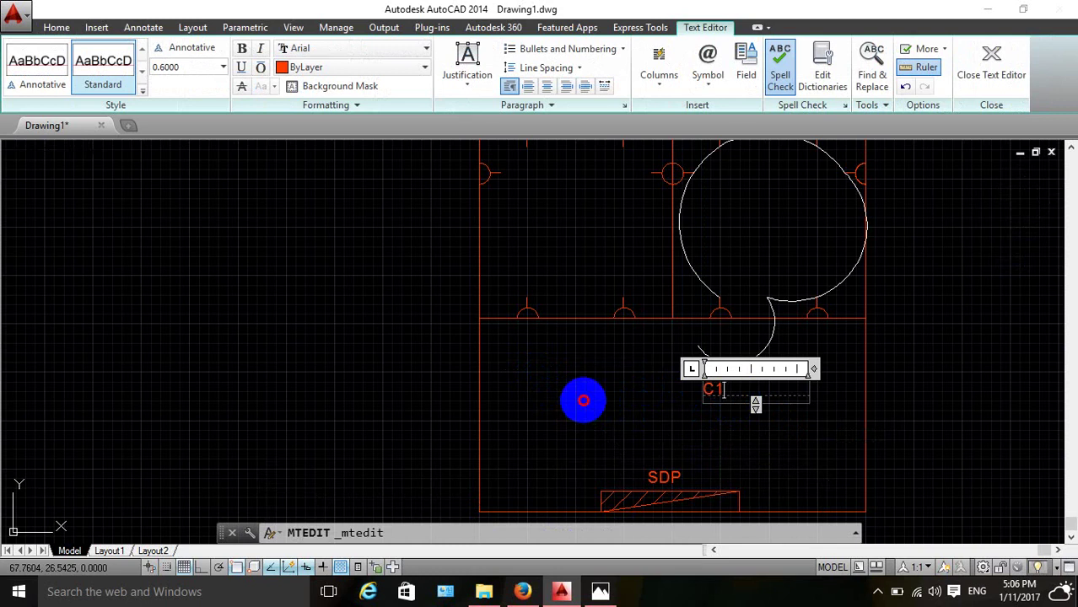
click(579, 403)
Copy the right room's loop arcs and the tail arc near C1 into the left room.
scroll(782, 404, up, 1)
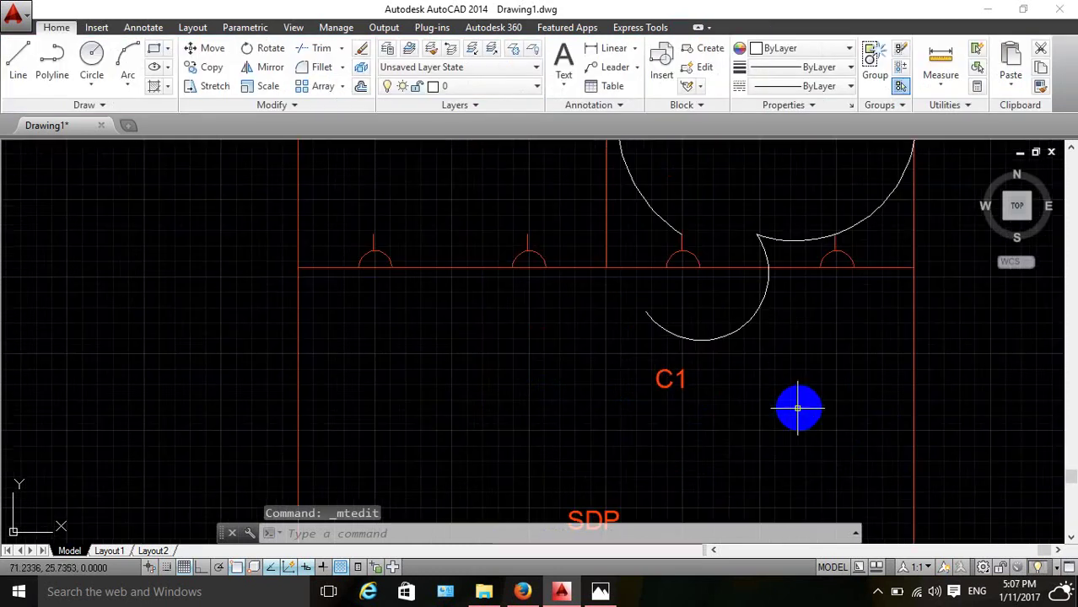
scroll(792, 407, down, 3)
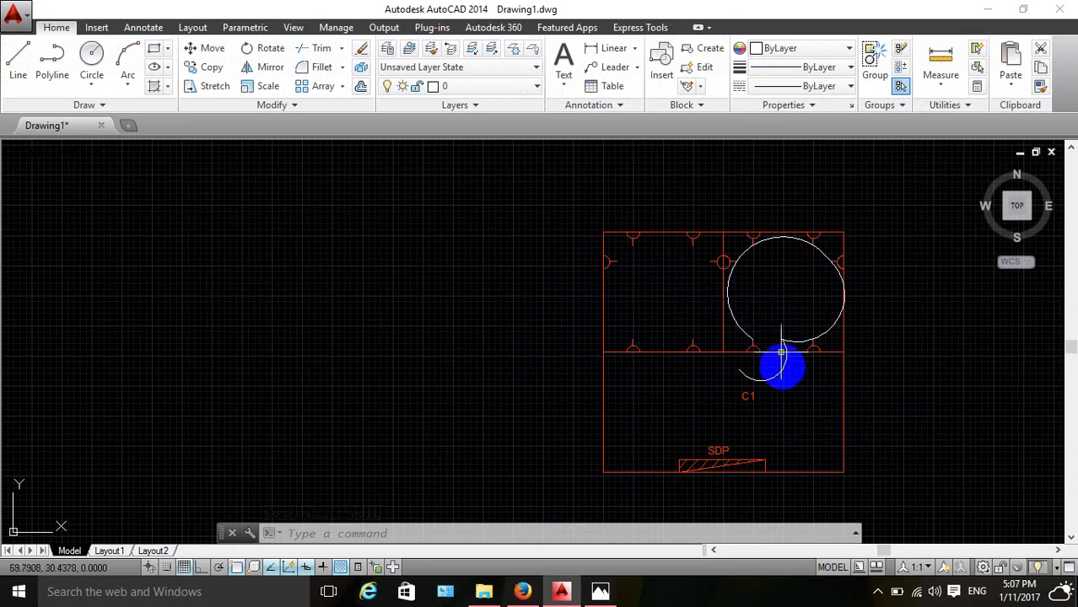
scroll(778, 371, up, 2)
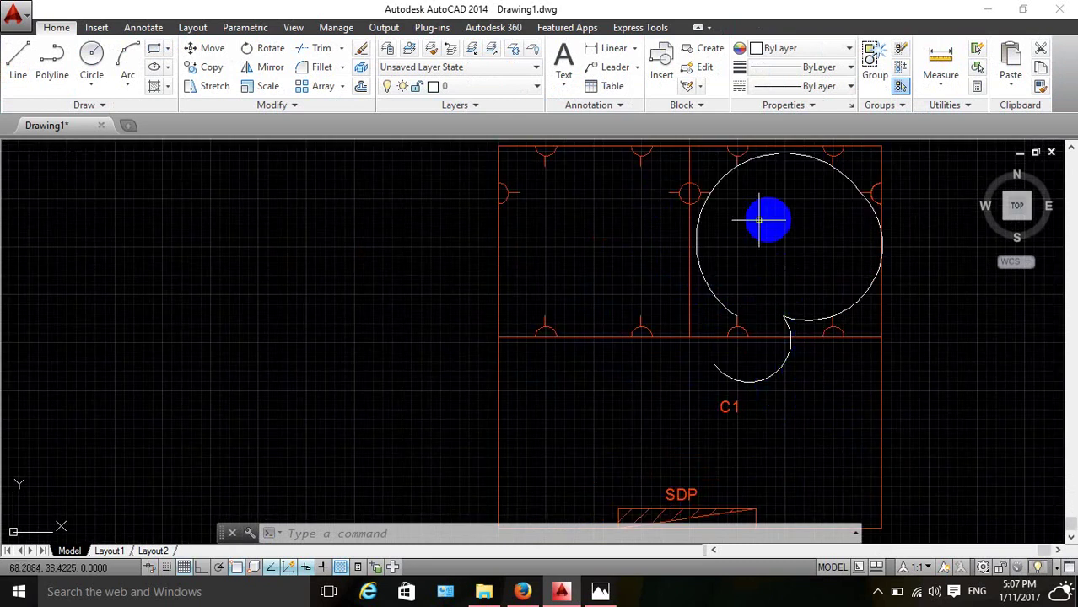
text(ct )
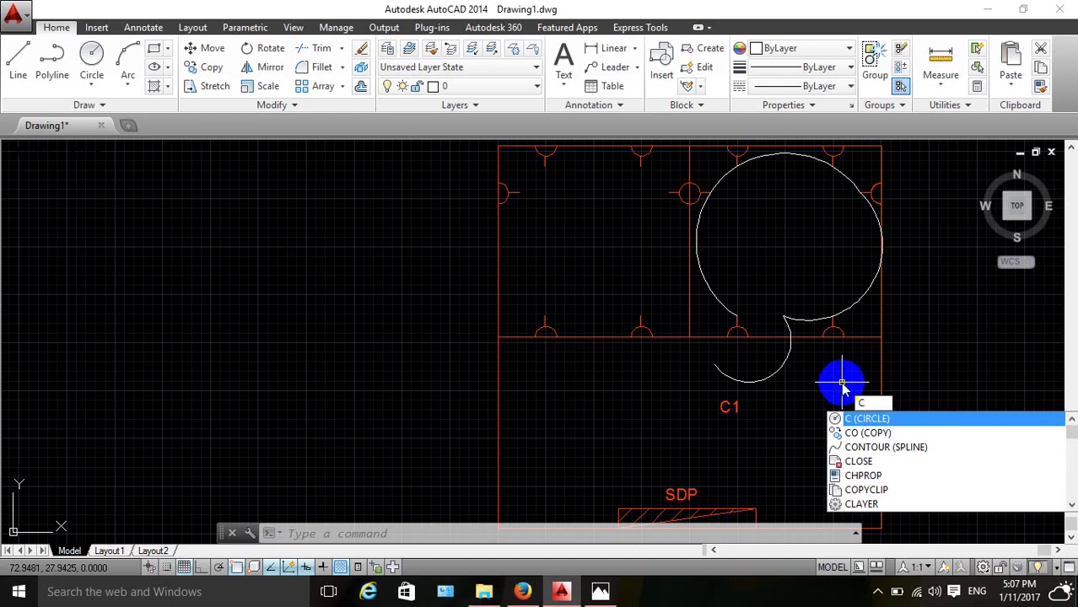
text(o)
key(Return)
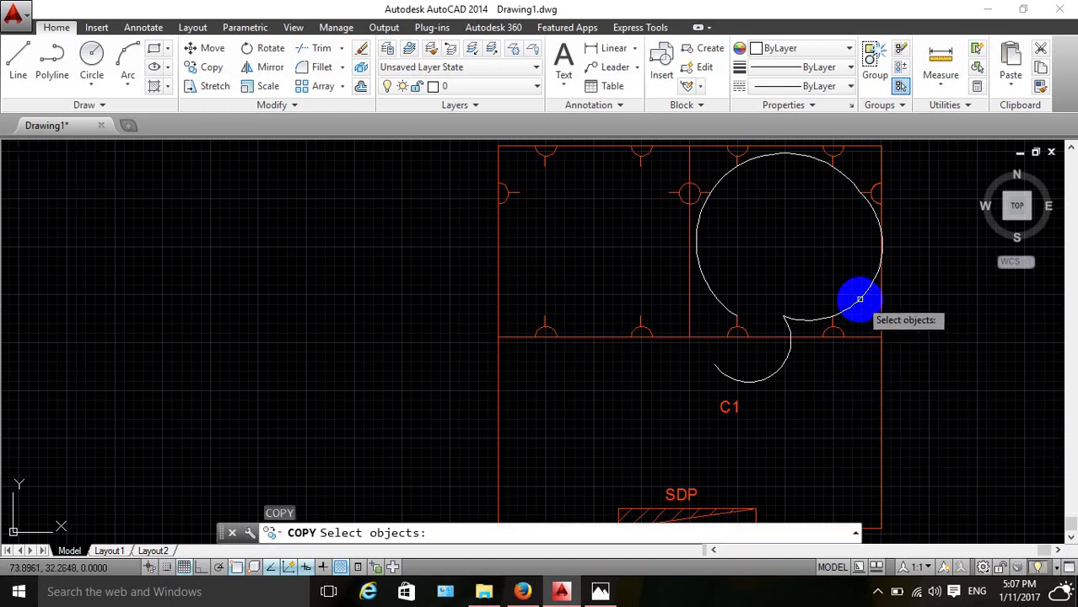
click(859, 298)
click(776, 169)
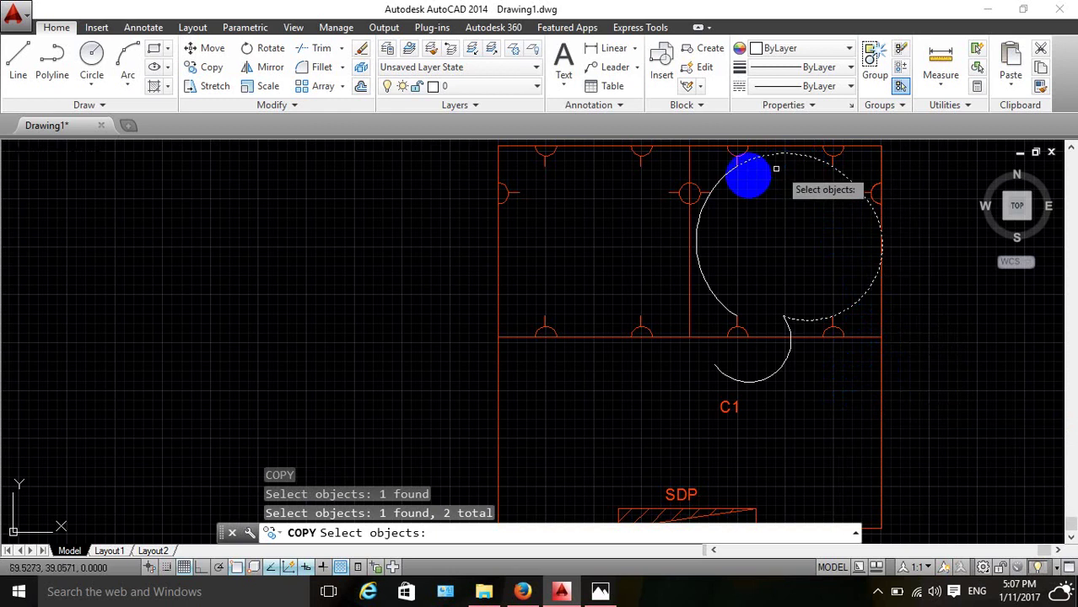
click(717, 175)
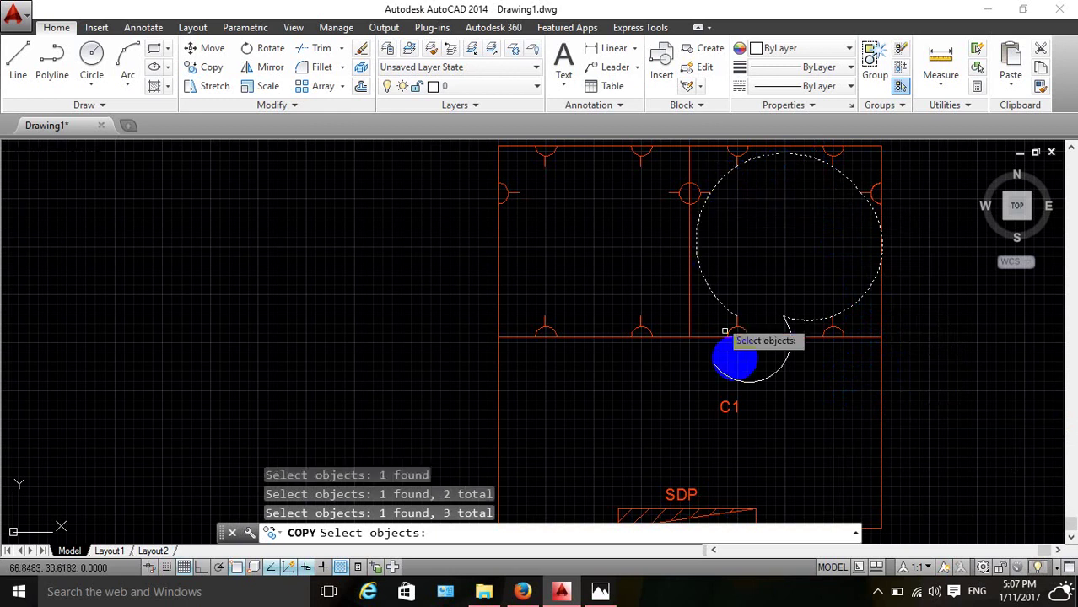
click(767, 379)
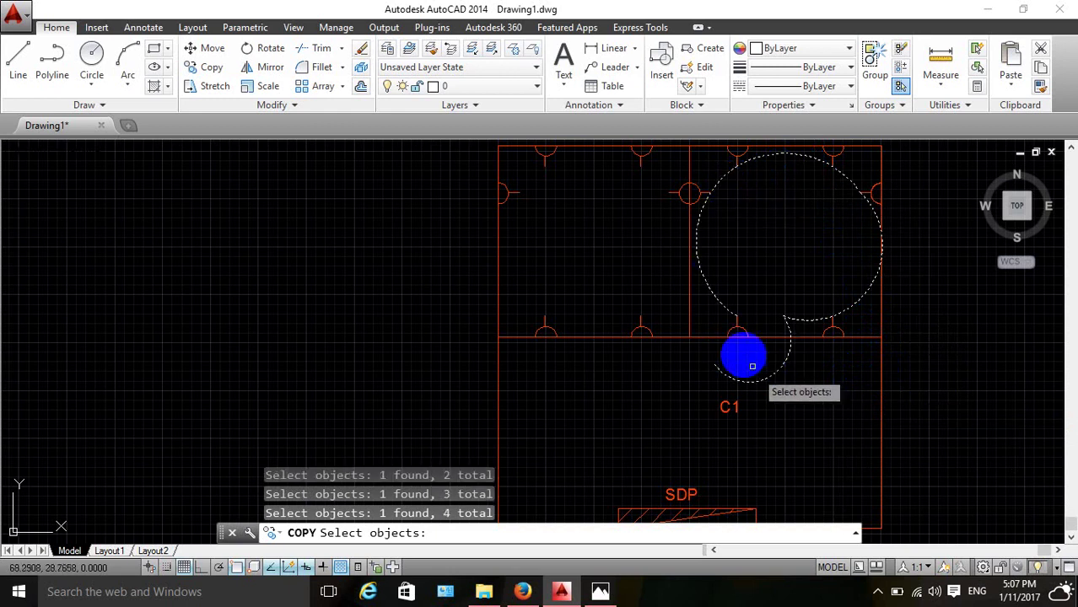
key(Return)
click(689, 337)
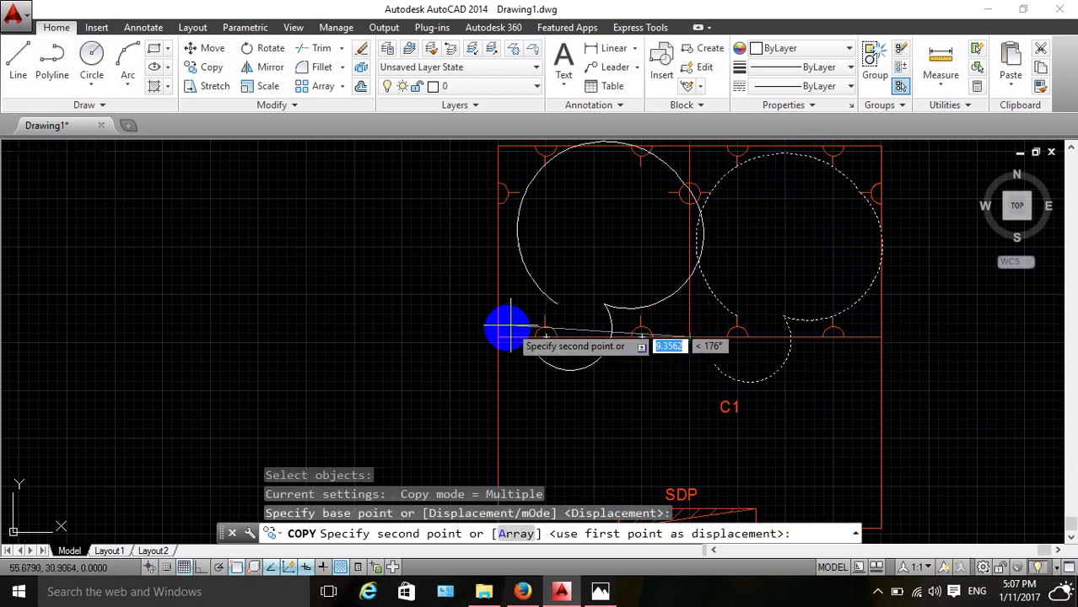
click(507, 327)
key(Escape)
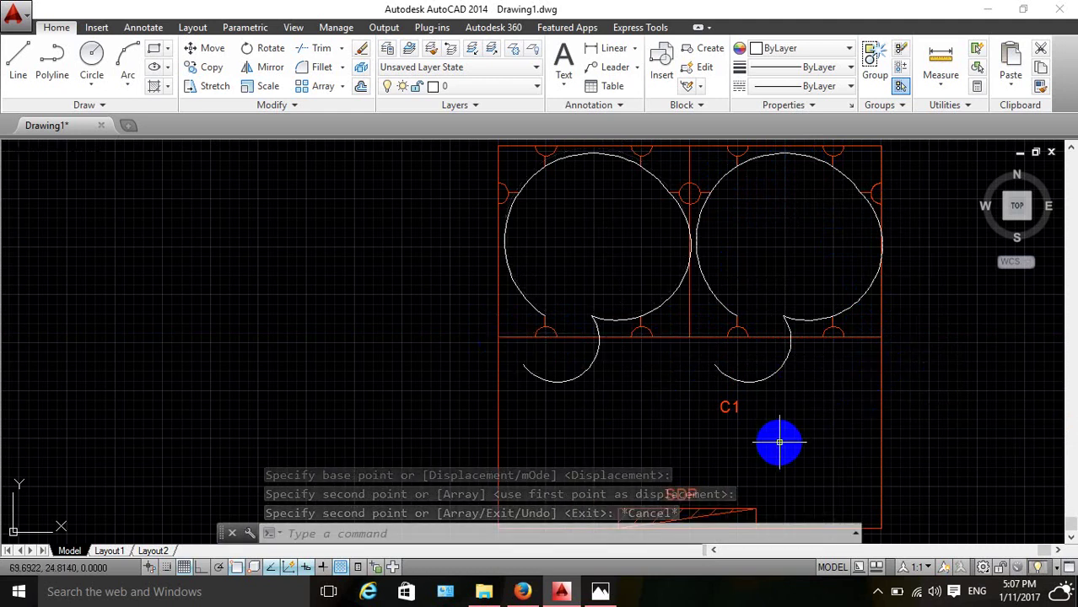
Copy the C1 label to just under the left room's loop tail.
text(co)
key(Return)
click(729, 409)
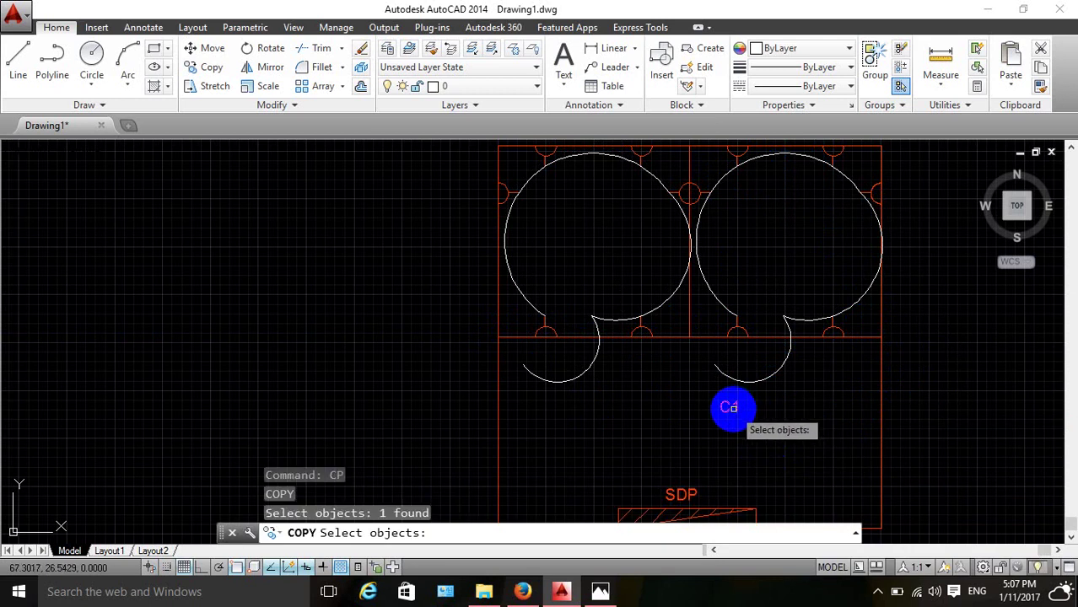
key(Return)
click(729, 408)
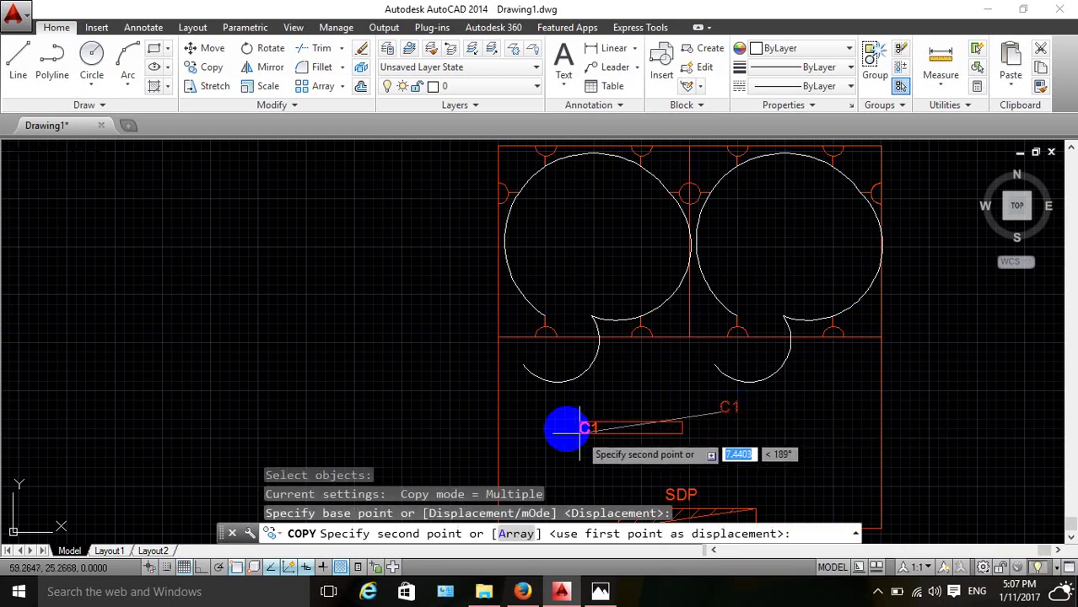
click(542, 408)
key(Return)
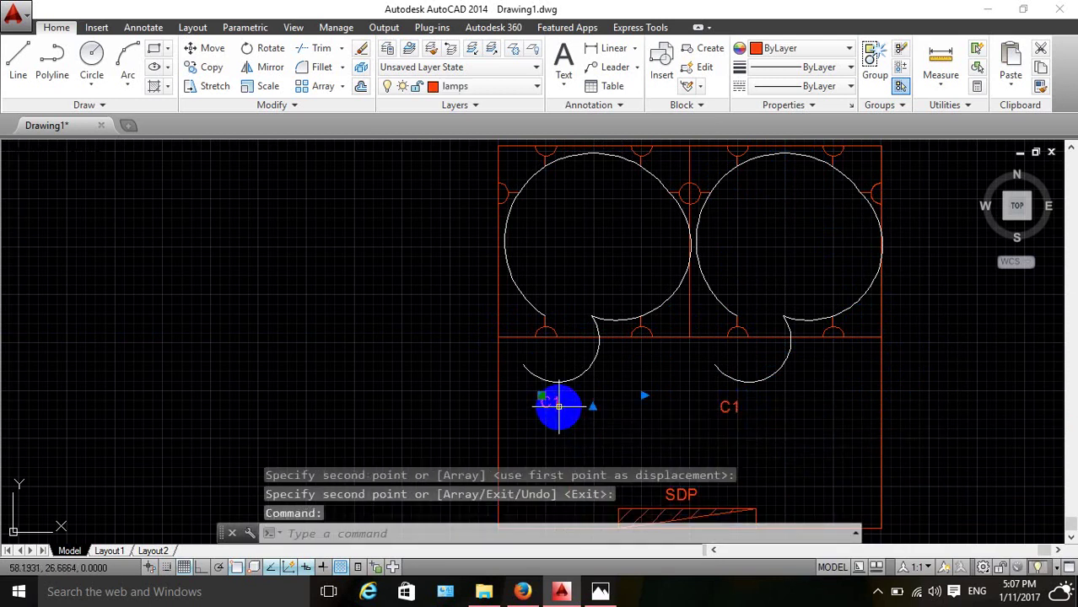
Edit the copied label, replacing the 1 with 2 so it reads C2.
double_click(561, 408)
drag(563, 408, 556, 409)
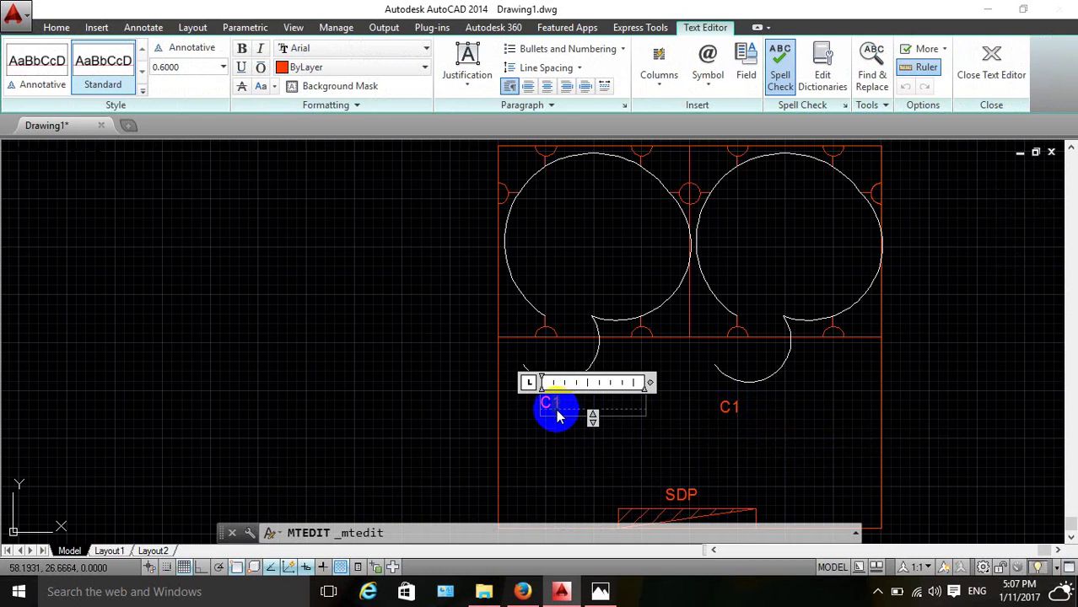
text(2)
key(Return)
click(635, 465)
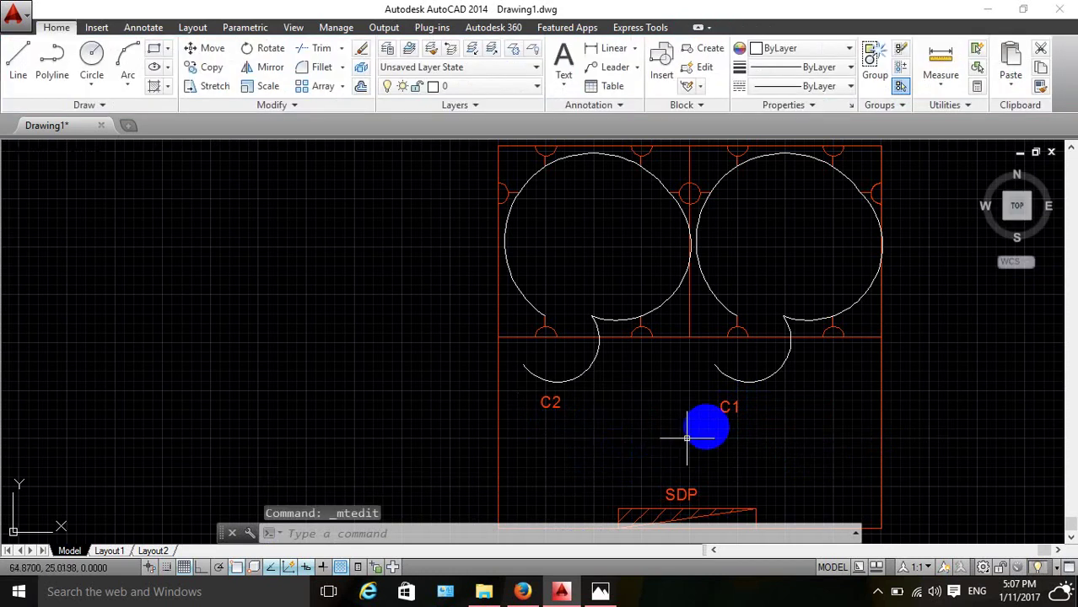
scroll(859, 435, down, 4)
scroll(791, 485, up, 2)
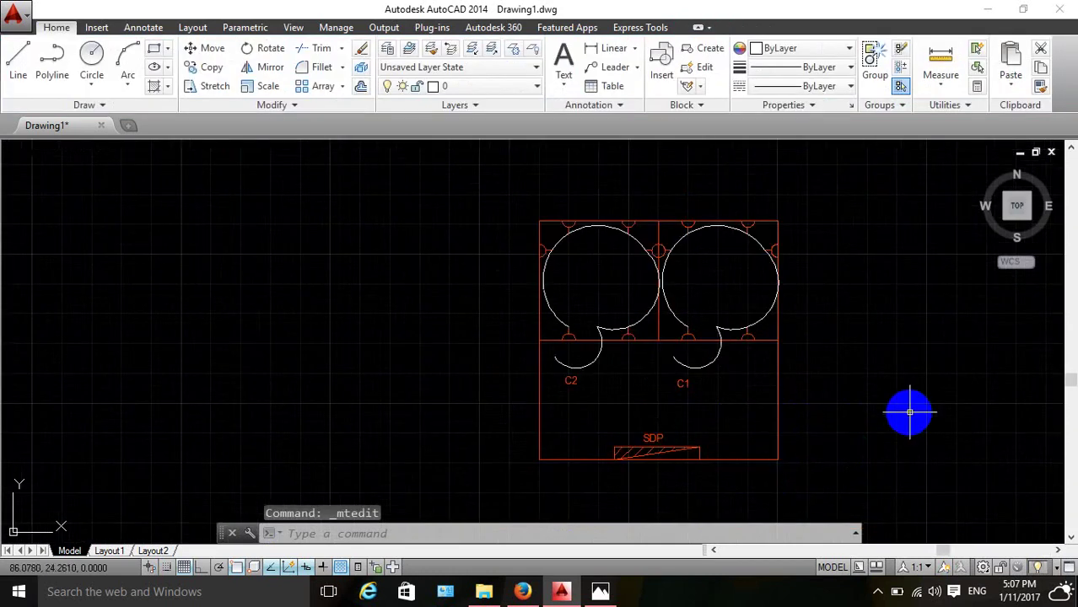
text(e)
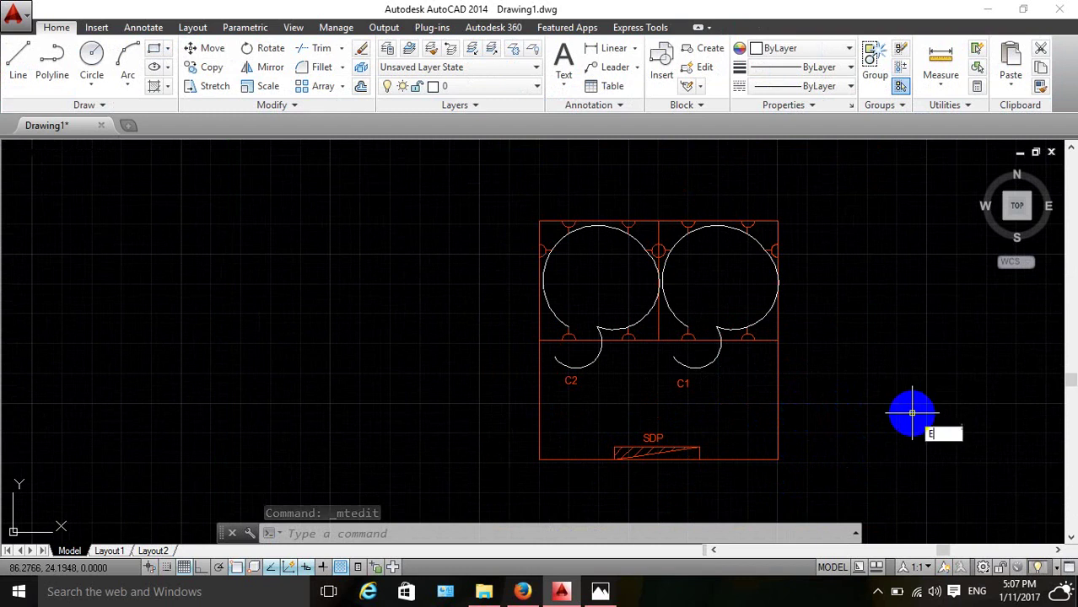
key(Return)
text(z)
key(Return)
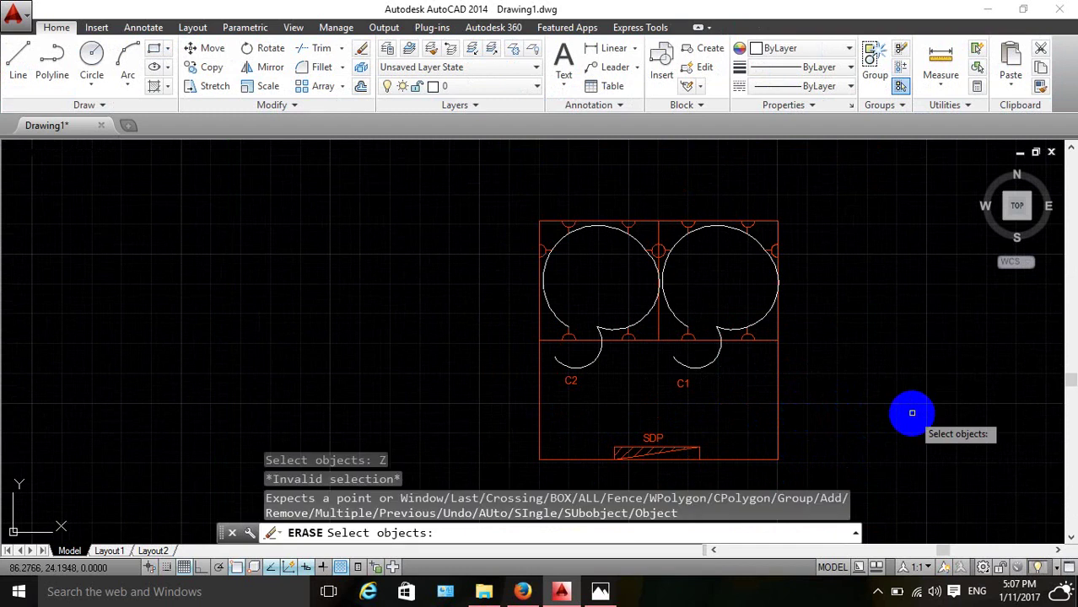
key(Escape)
key(Escape)
key(Escape)
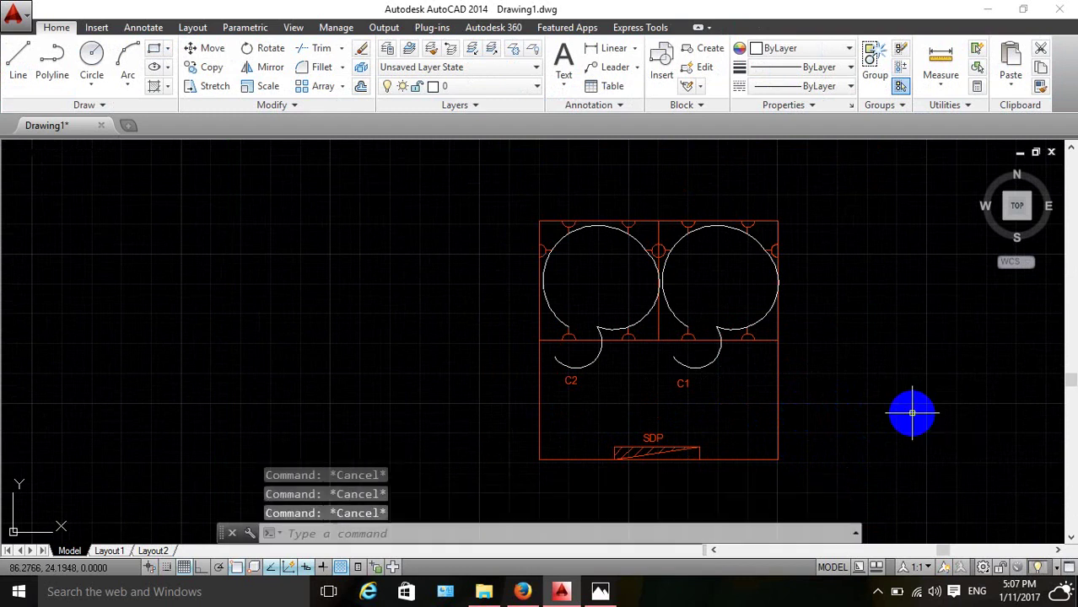
text(z)
key(Return)
text(e)
key(Return)
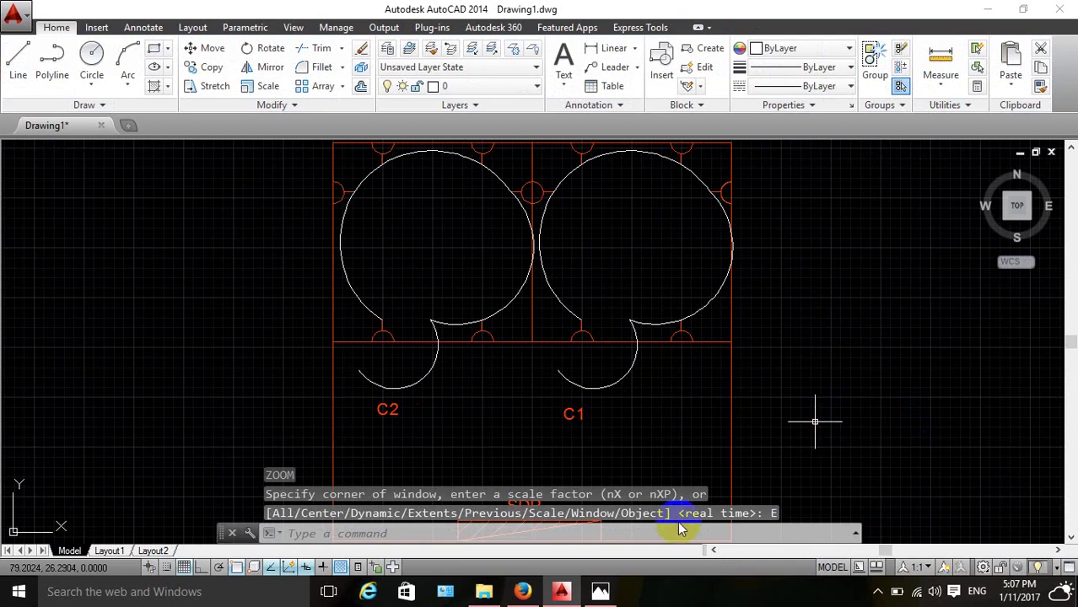
key(Escape)
key(Escape)
key(Escape)
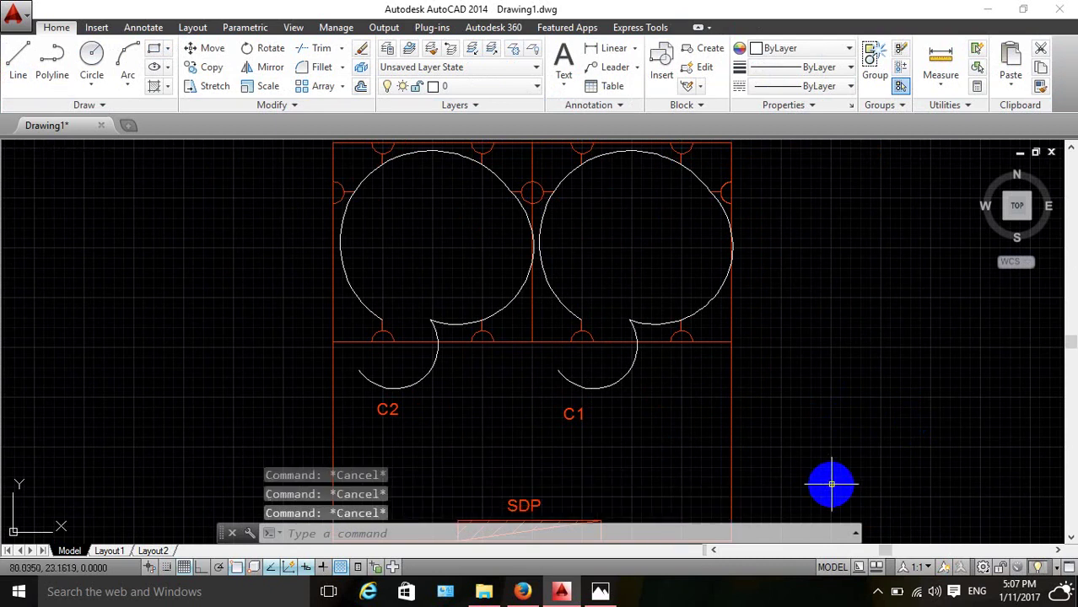
scroll(798, 450, down, 2)
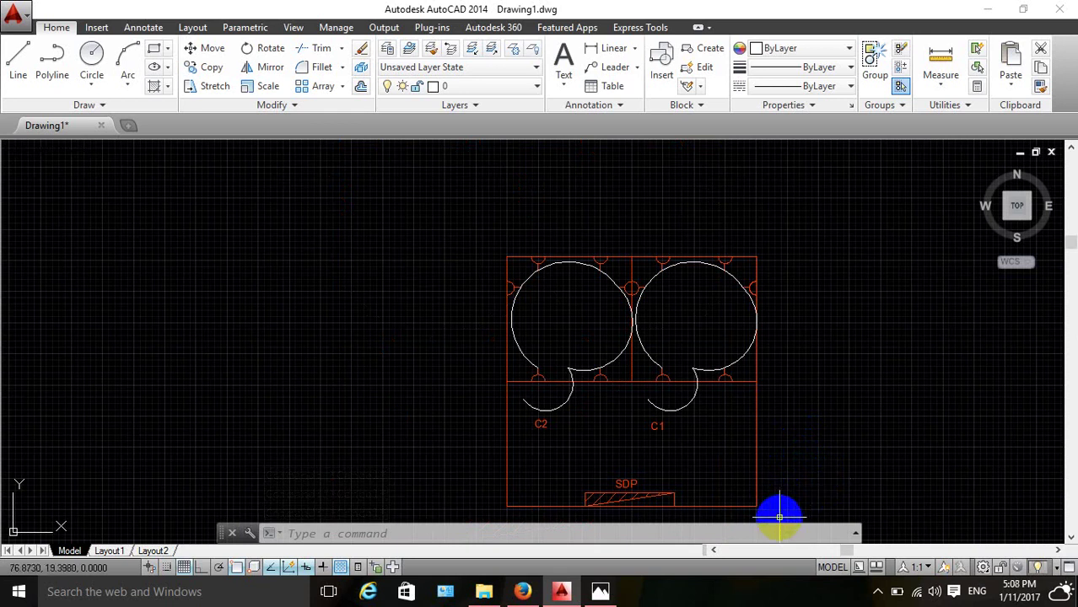
scroll(782, 507, up, 1)
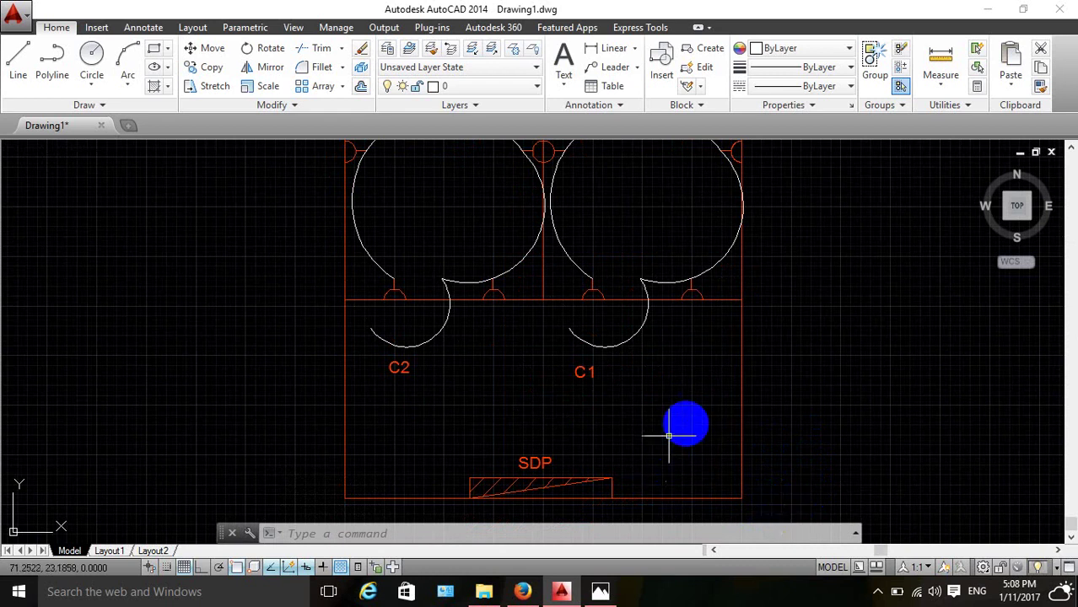
scroll(698, 395, down, 1)
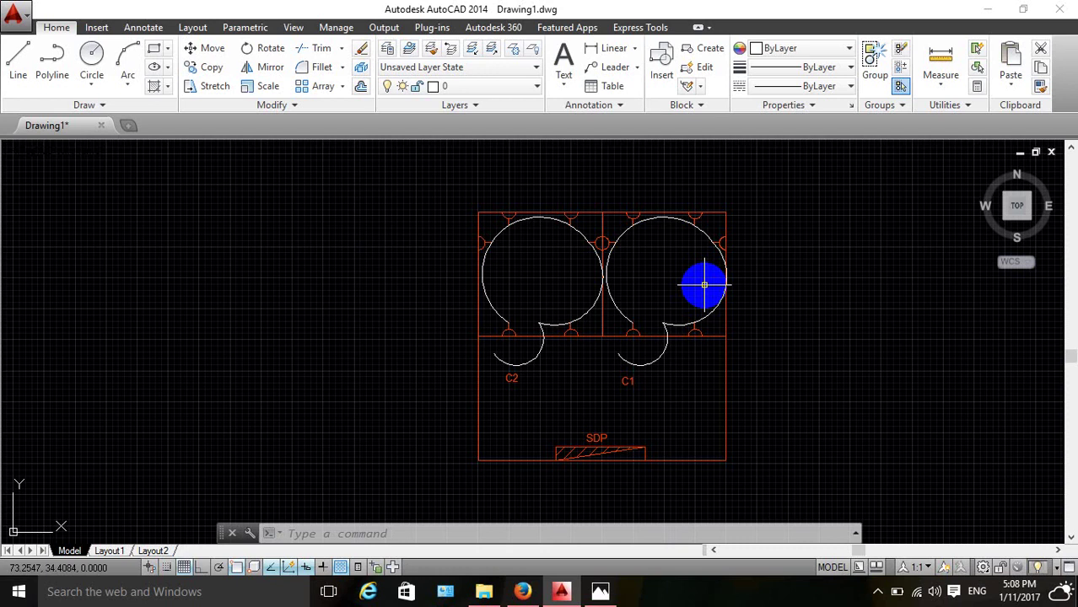
scroll(715, 301, up, 2)
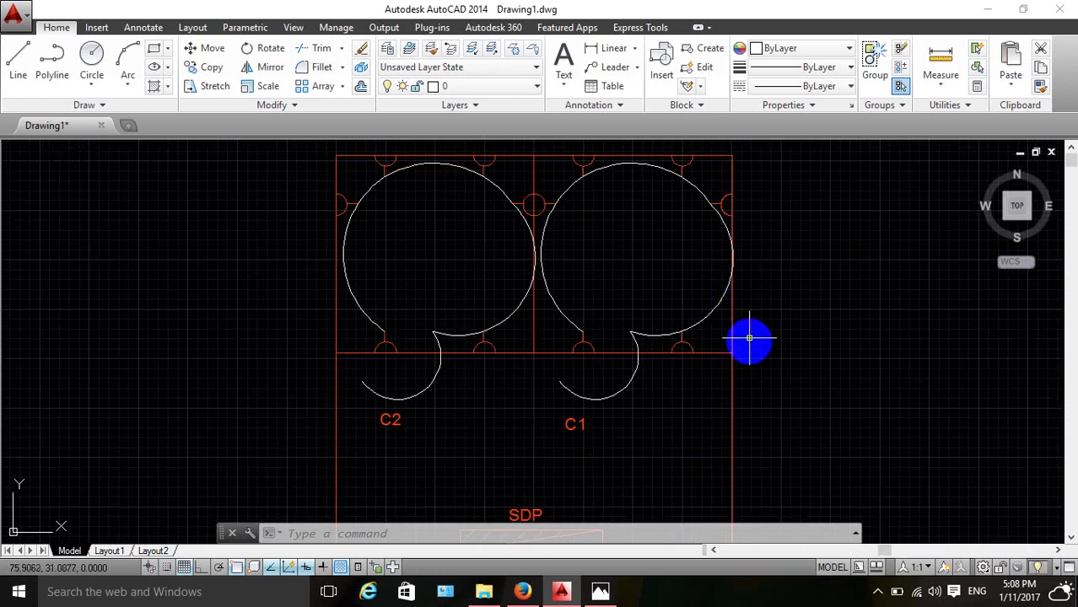
scroll(751, 337, down, 2)
scroll(763, 401, up, 2)
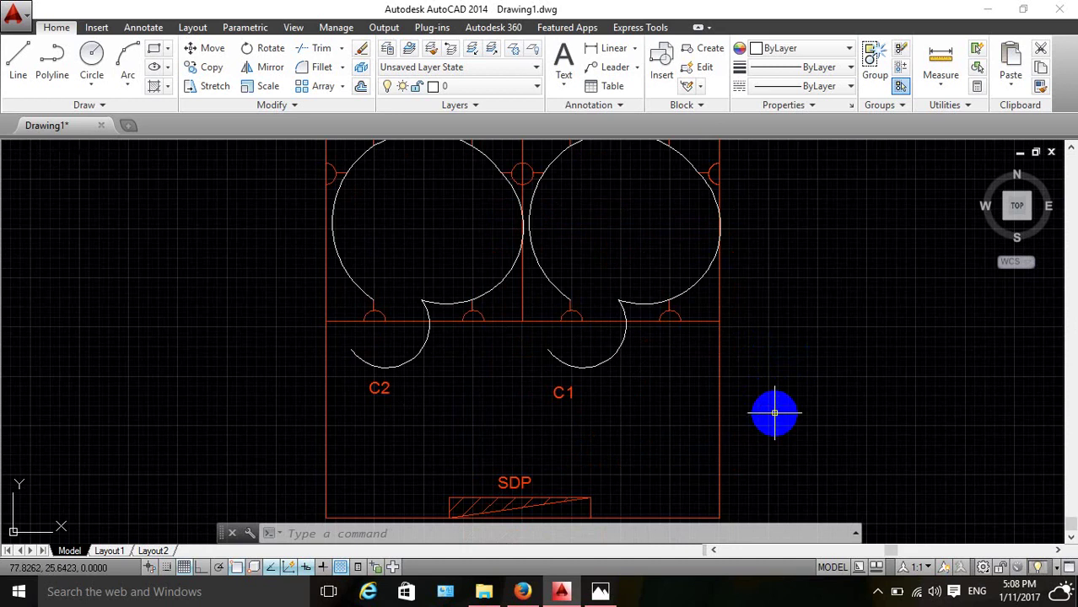
scroll(775, 412, down, 2)
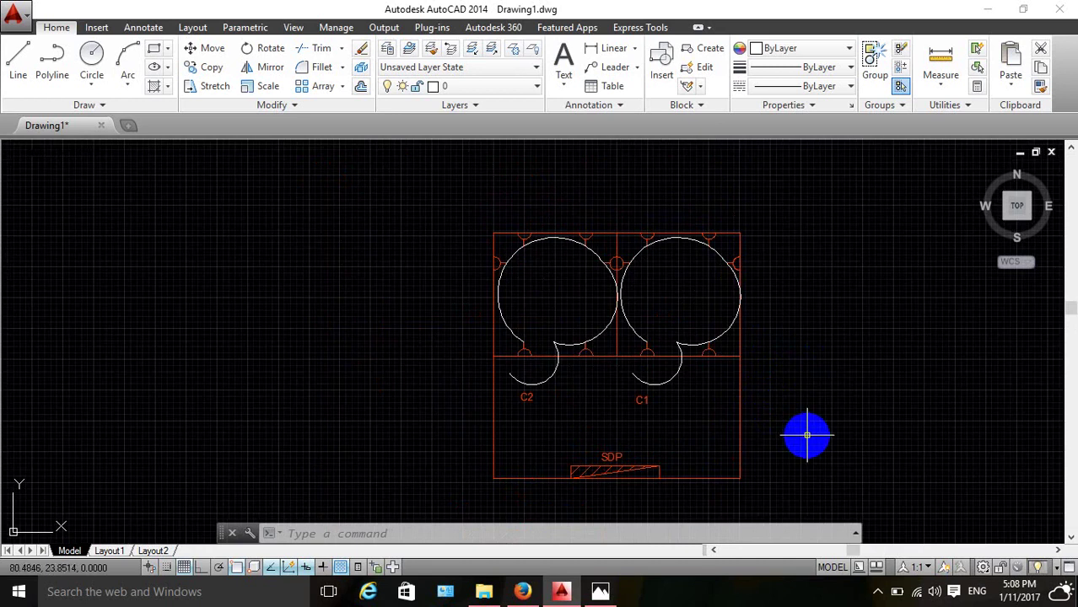